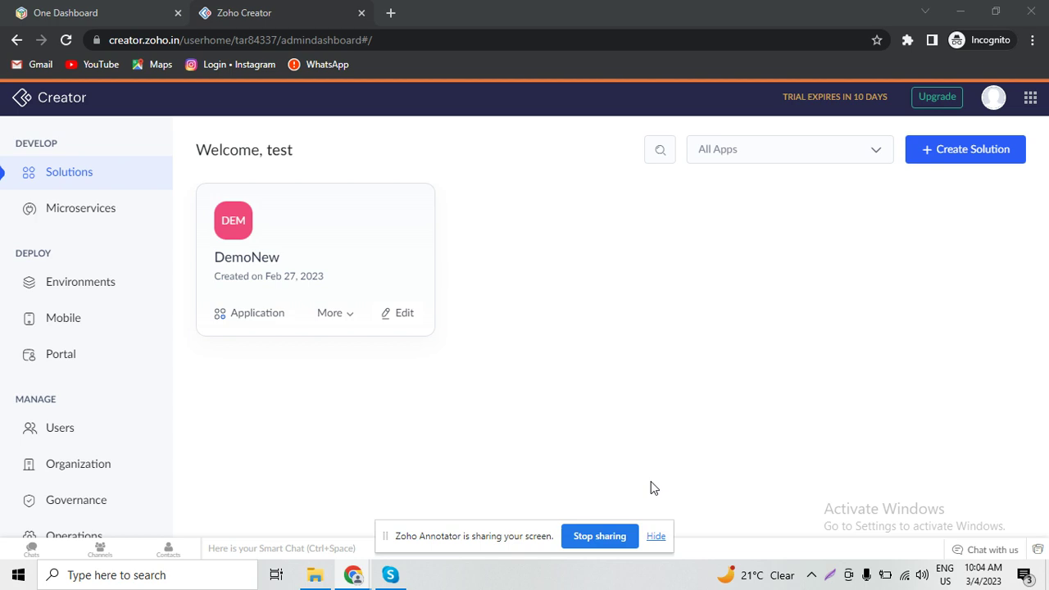
# - Create a blank Zoho Creator application from scratch named Demo1
pyautogui.click(964, 158)
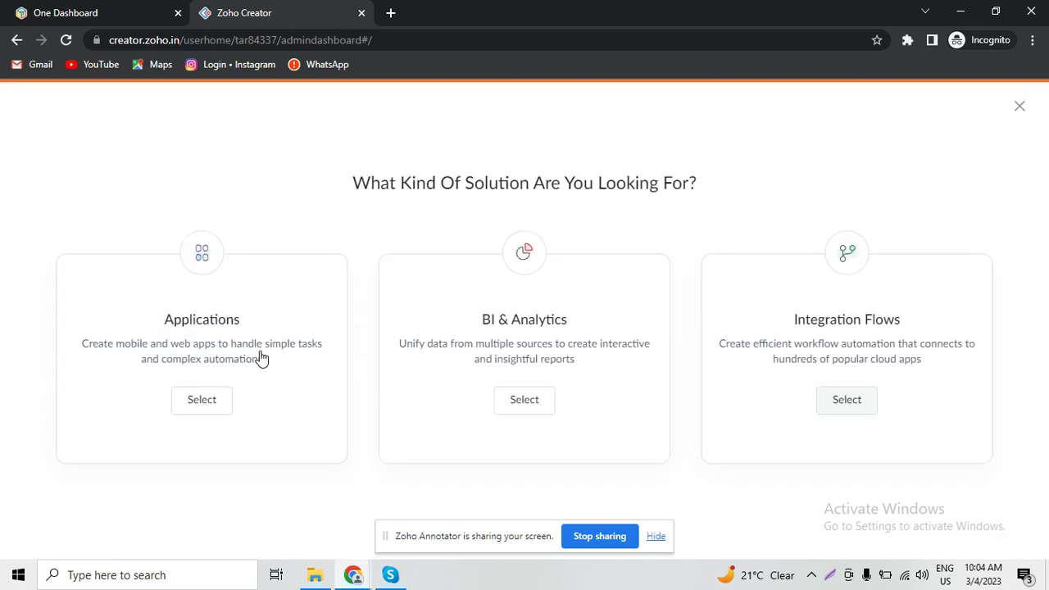
pyautogui.click(202, 399)
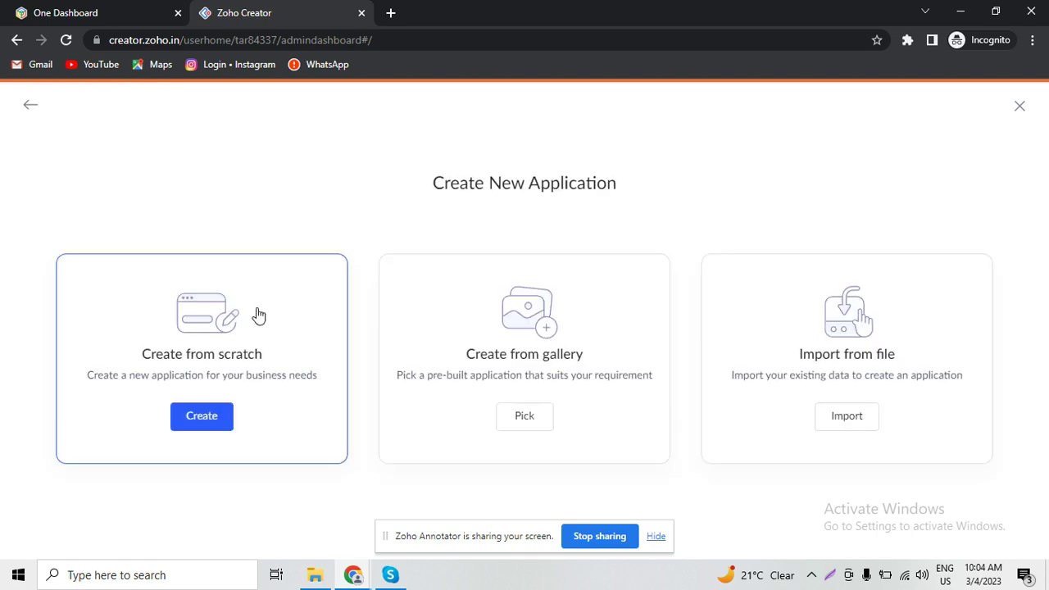
pyautogui.click(187, 434)
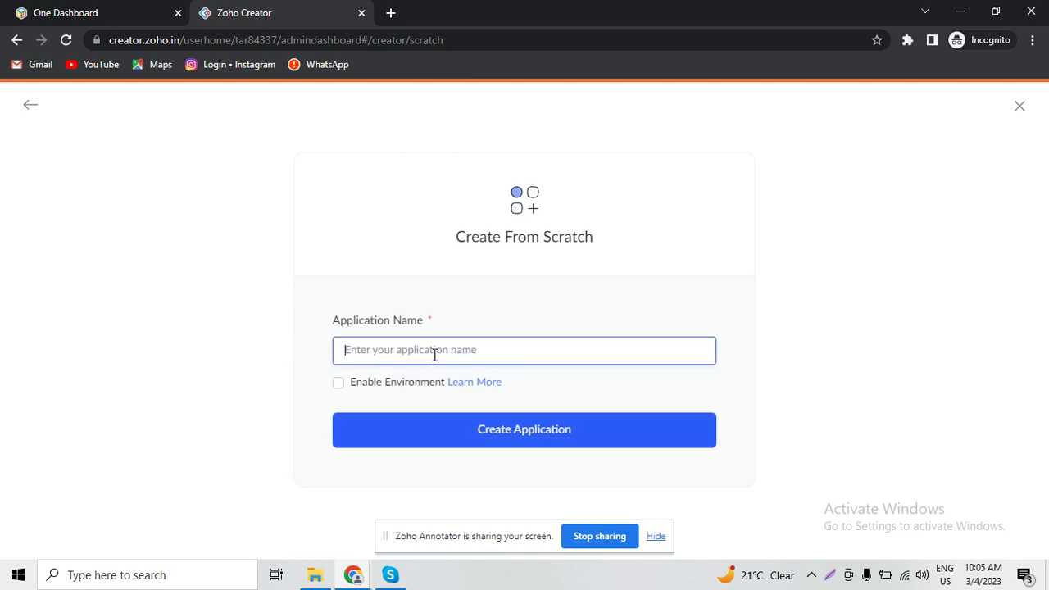
pyautogui.write('Demo1')
pyautogui.click(503, 439)
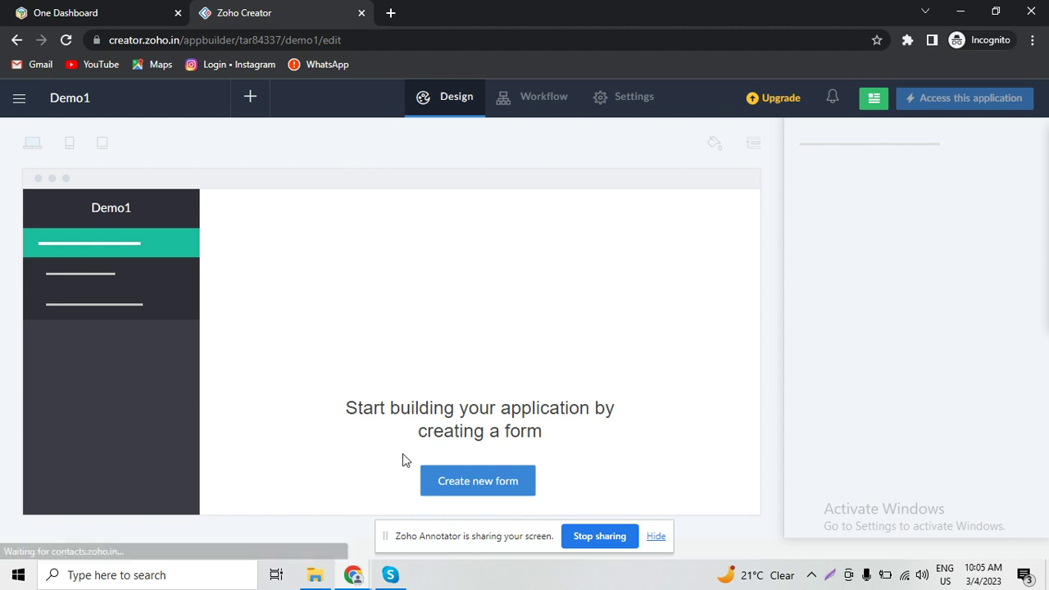
# - Add a from-scratch form named 'Employee registration' to the Demo1 application
pyautogui.click(484, 484)
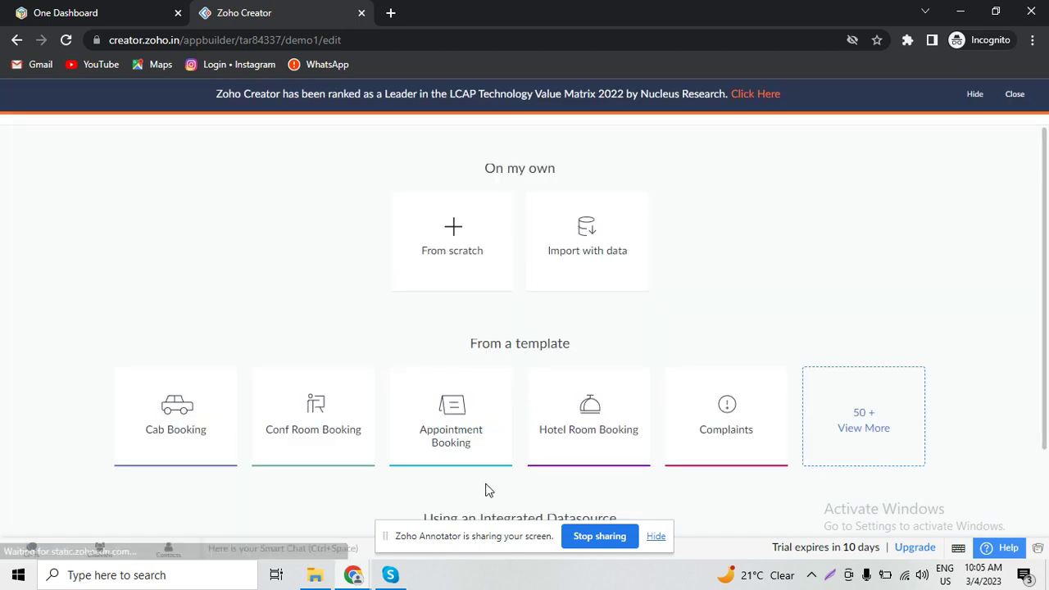
pyautogui.click(467, 253)
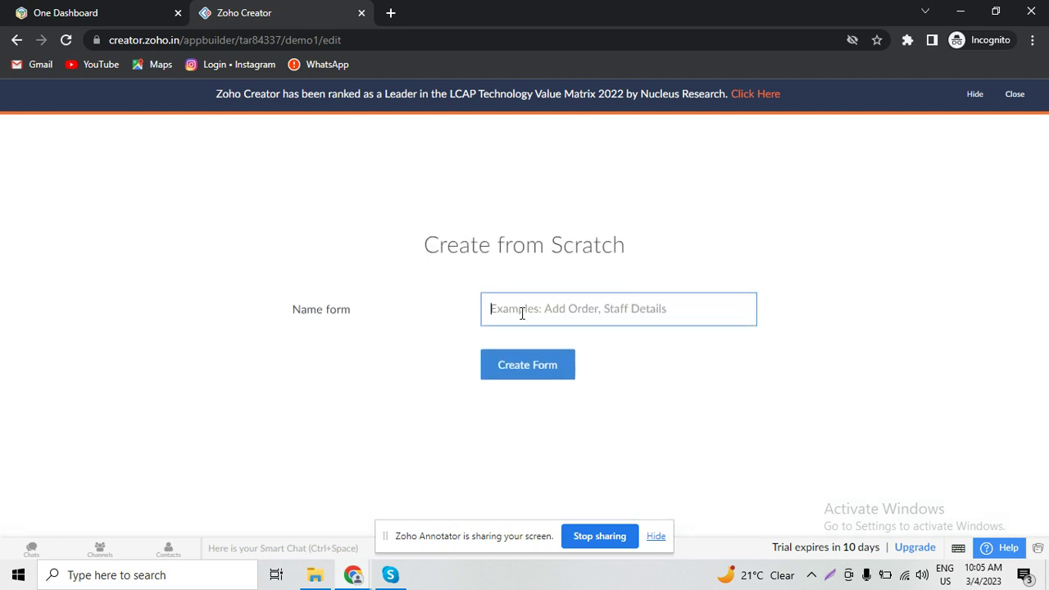
pyautogui.write('EM')
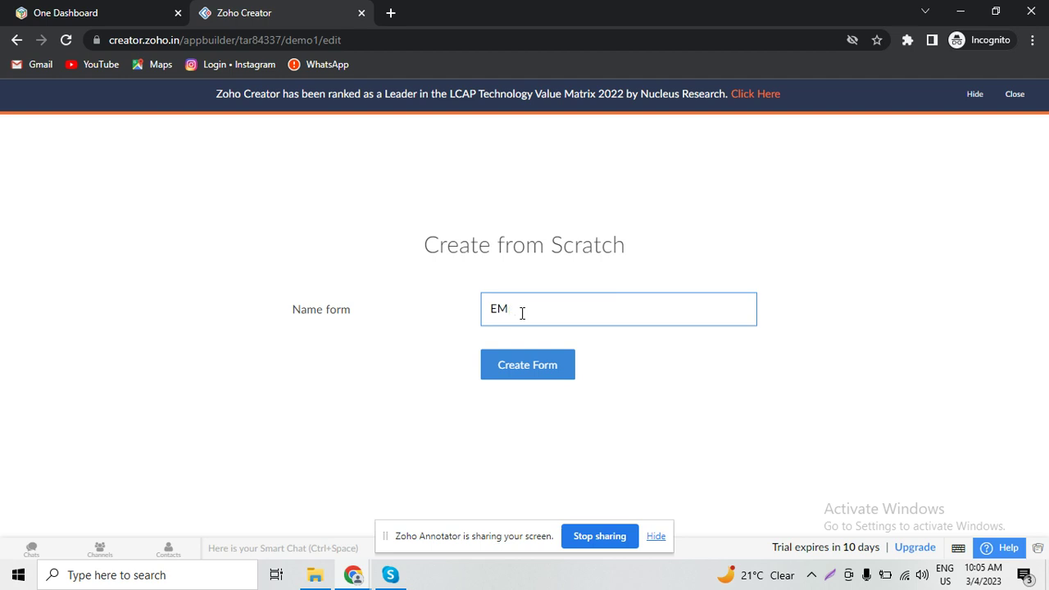
pyautogui.press('BackSpace')
pyautogui.write('mployee registration')
pyautogui.click(540, 375)
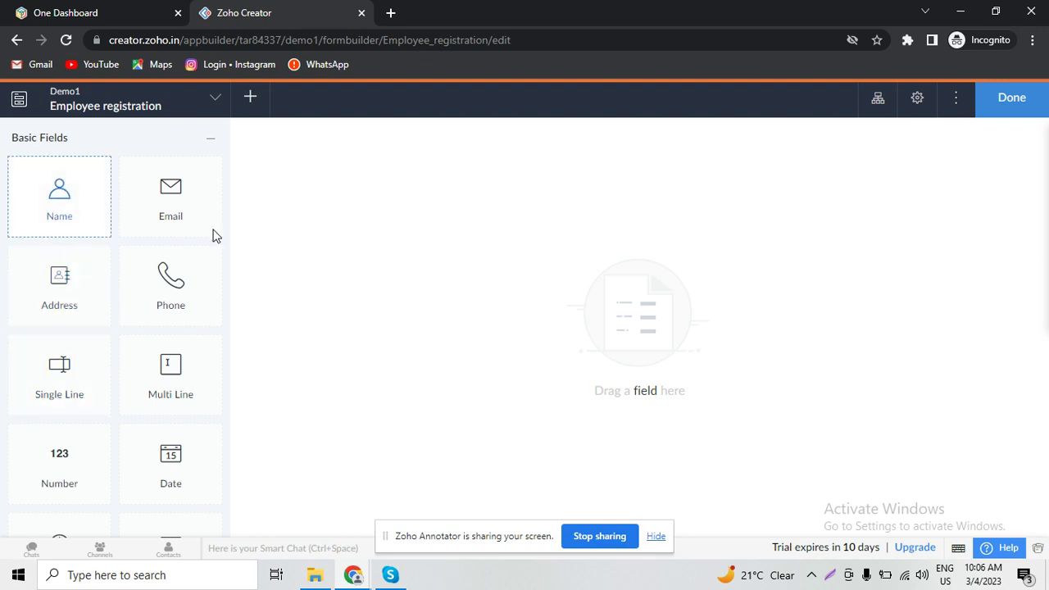
# - Place Name, Email and Phone fields on the Employee registration form
pyautogui.moveTo(59, 200); pyautogui.dragTo(467, 241)
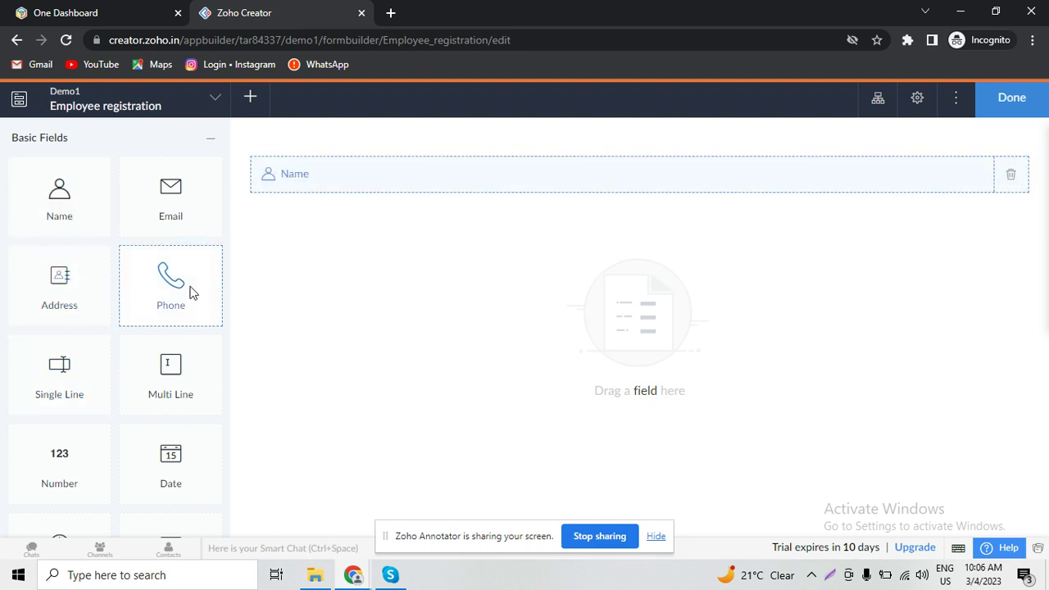
pyautogui.moveTo(169, 192); pyautogui.dragTo(429, 312)
pyautogui.moveTo(170, 283); pyautogui.dragTo(367, 318)
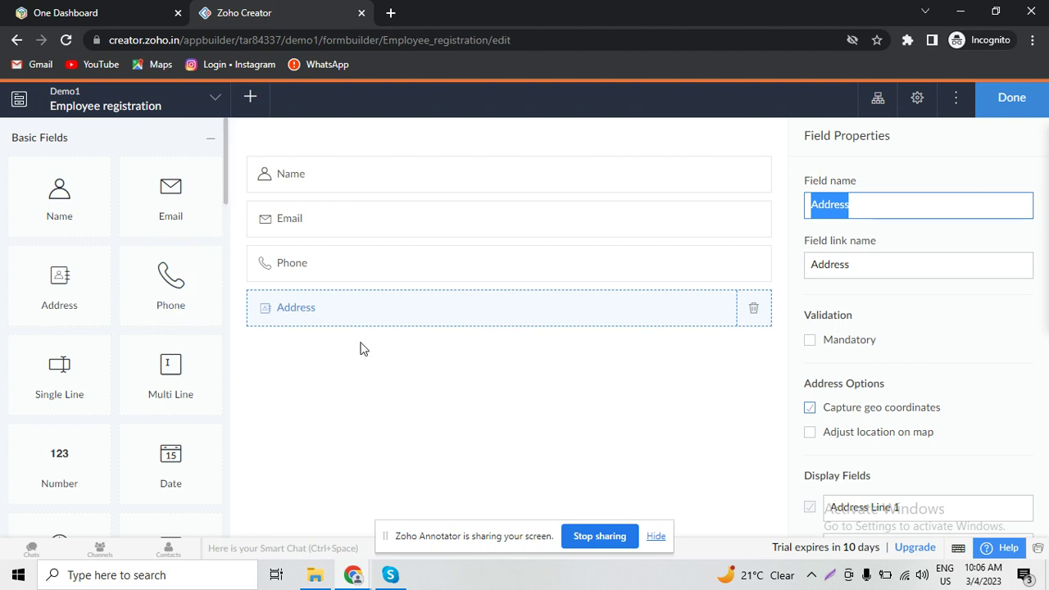
# - Add a single-line text field named 'Employee code' below Address
pyautogui.click(61, 395)
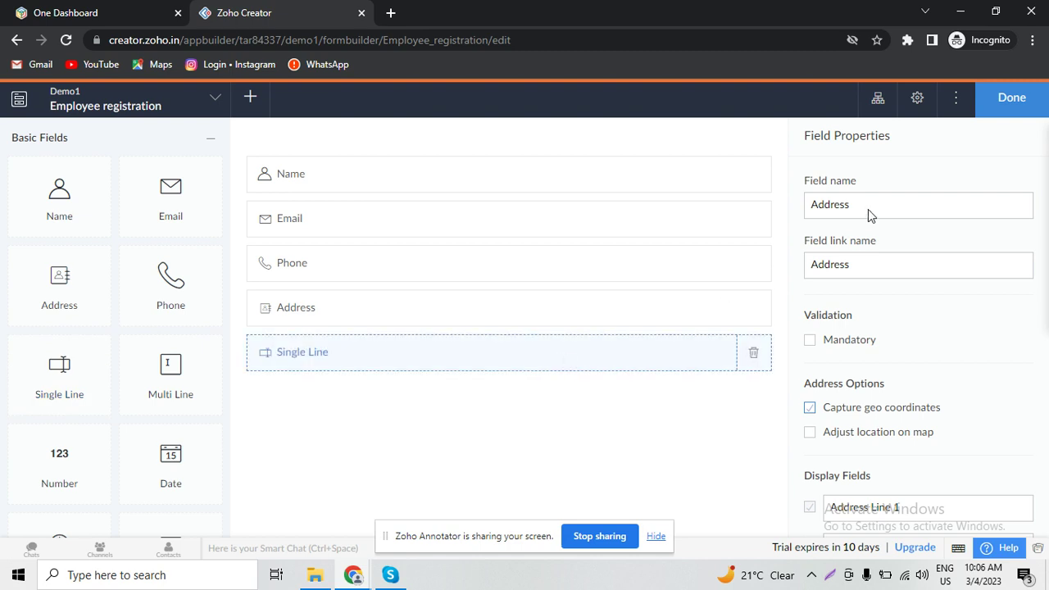
pyautogui.write('Emp')
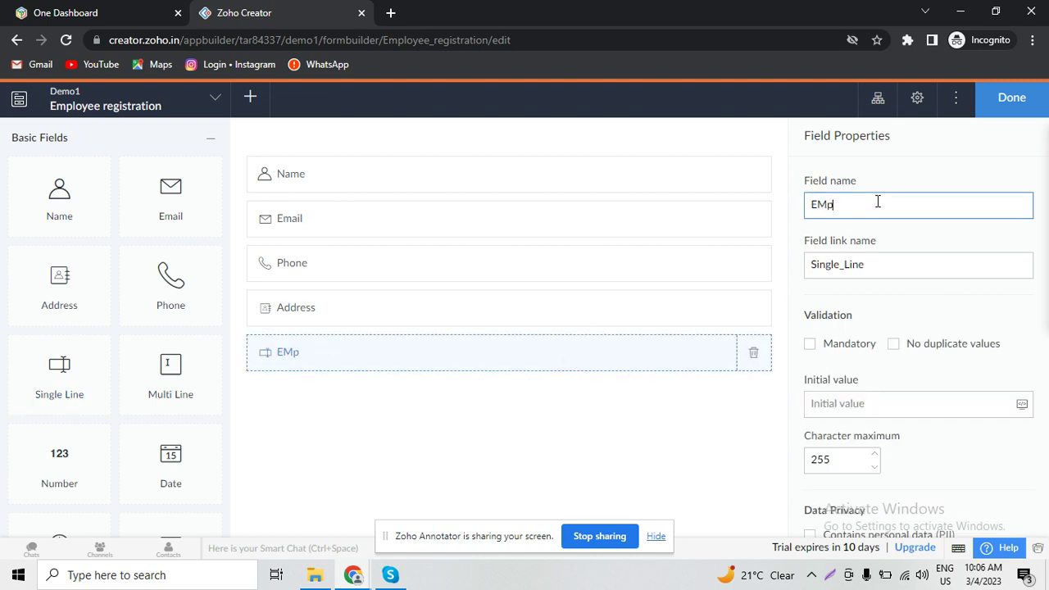
pyautogui.press('BackSpace')
pyautogui.write('ployee code')
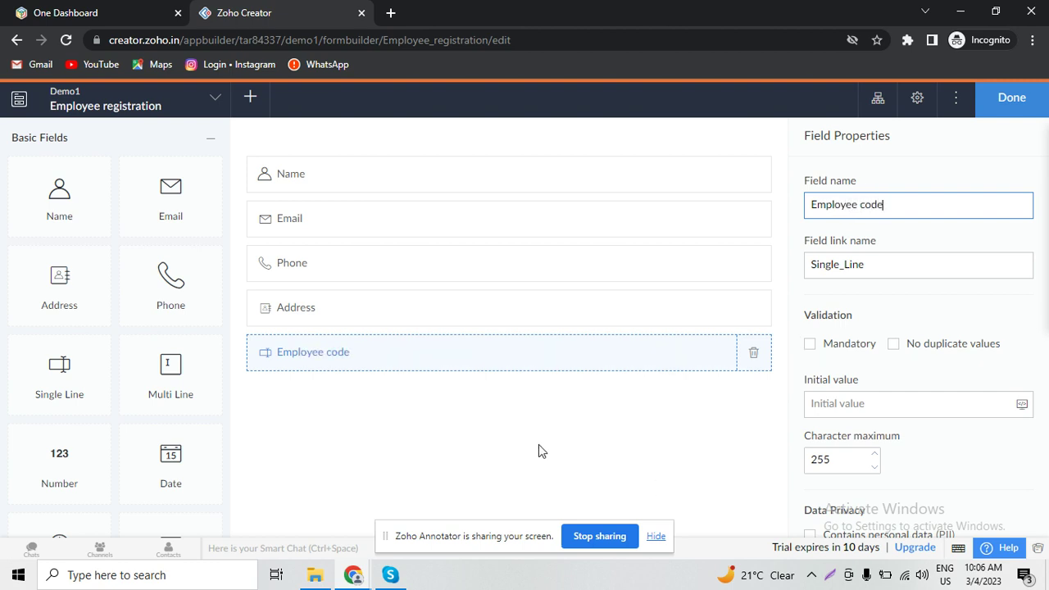
pyautogui.click(503, 434)
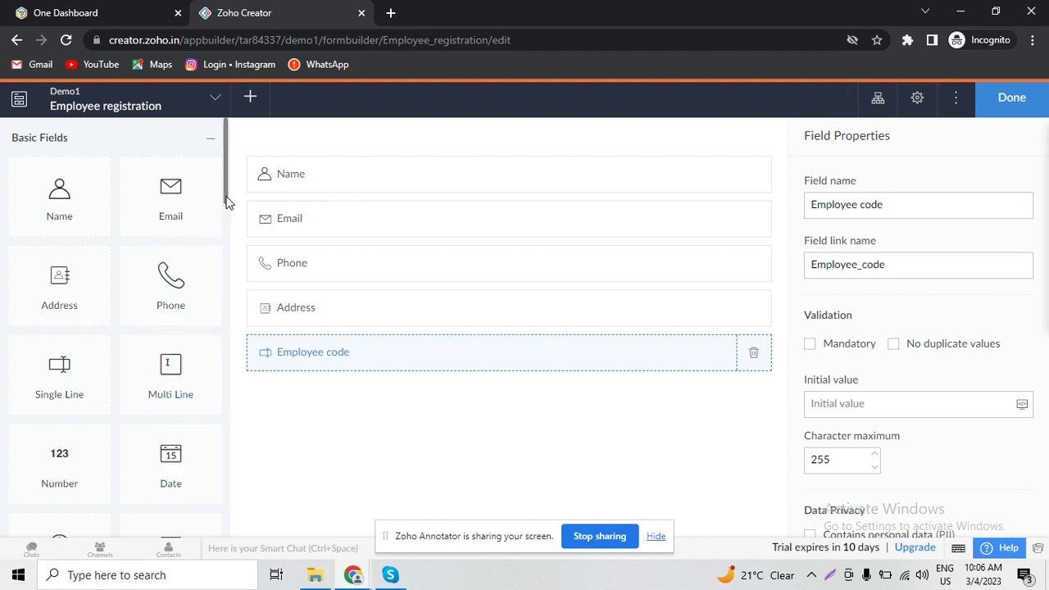
pyautogui.moveTo(227, 202); pyautogui.dragTo(228, 252)
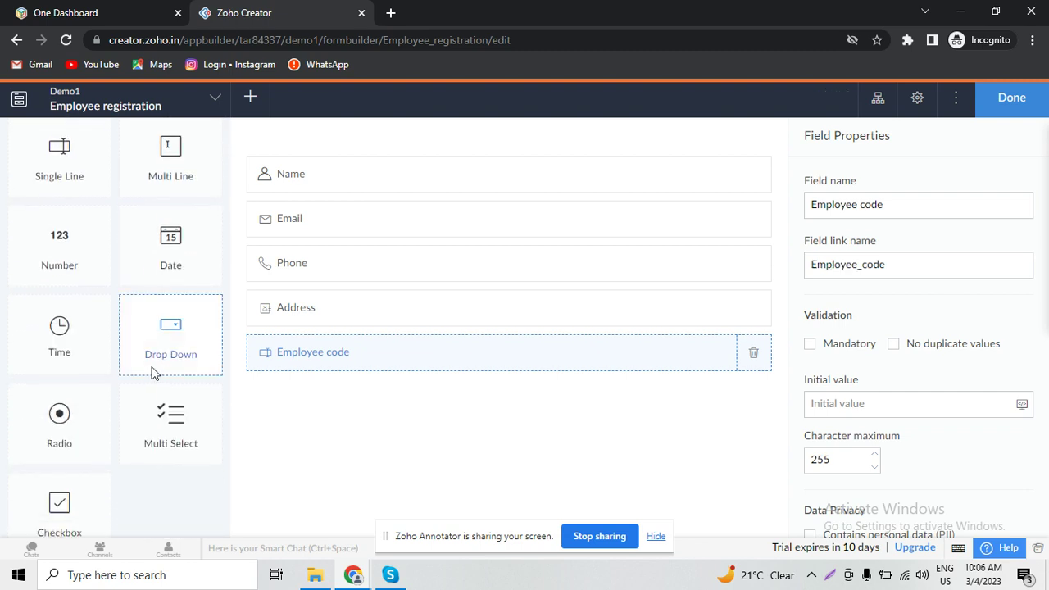
# - Add a dropdown field named Status and rename its first choice to Active
pyautogui.moveTo(173, 354); pyautogui.dragTo(383, 414)
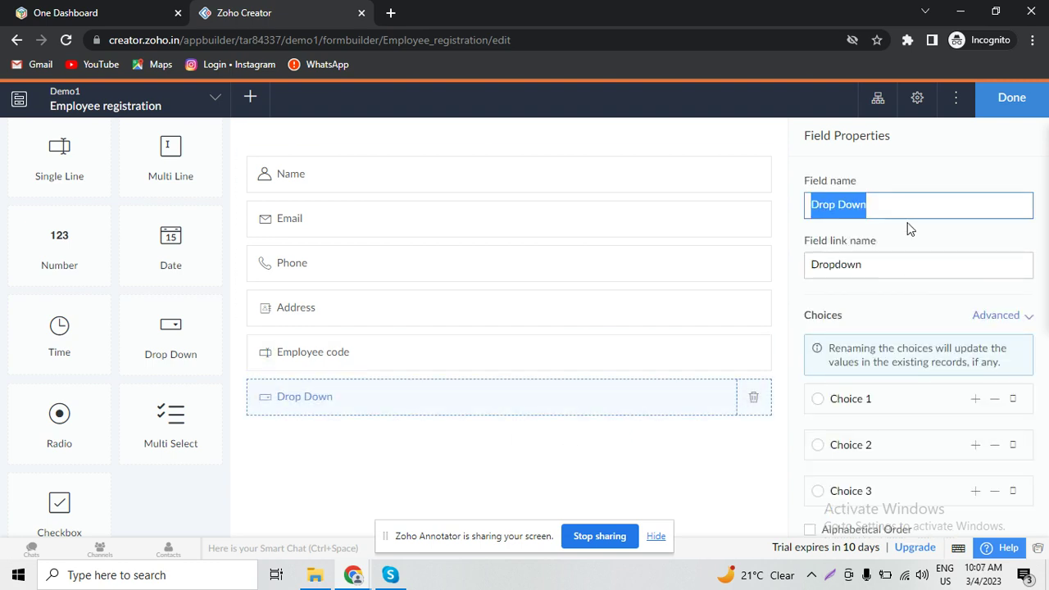
pyautogui.write('Status')
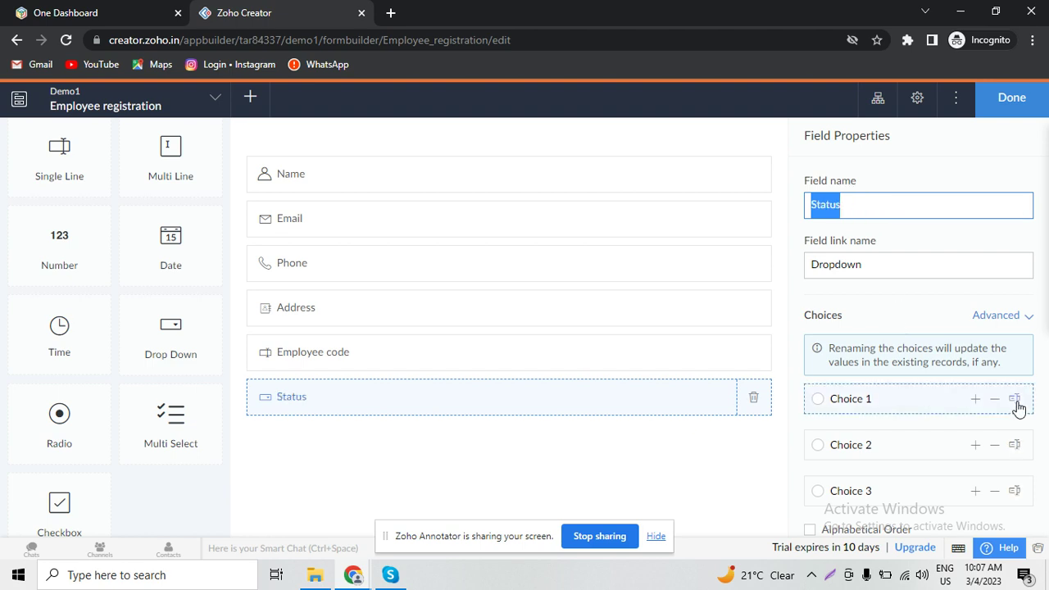
pyautogui.click(901, 398)
pyautogui.hotkey('ctrl', 'a')
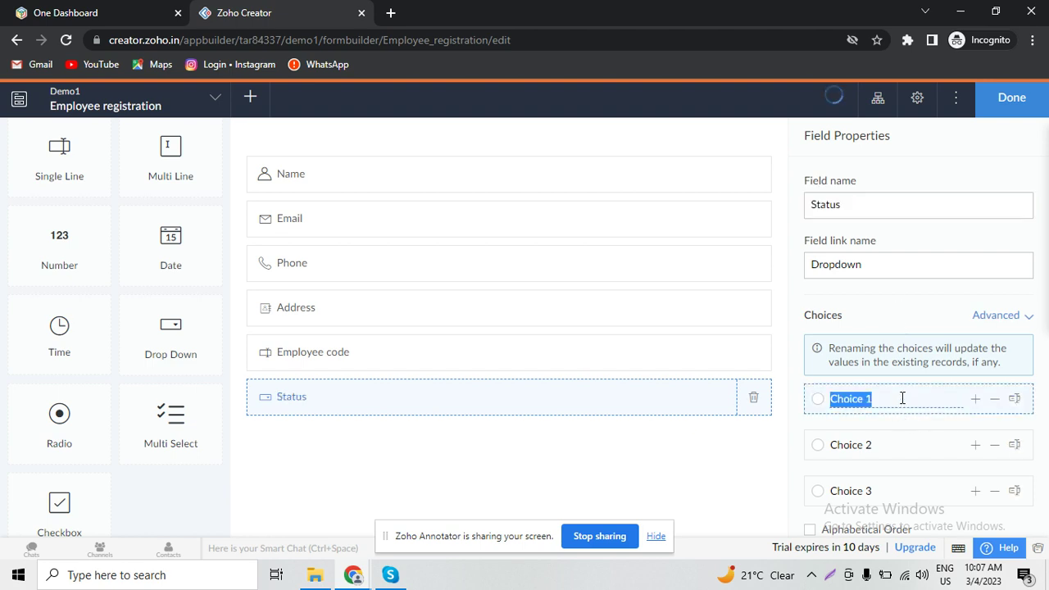
pyautogui.write('Active')
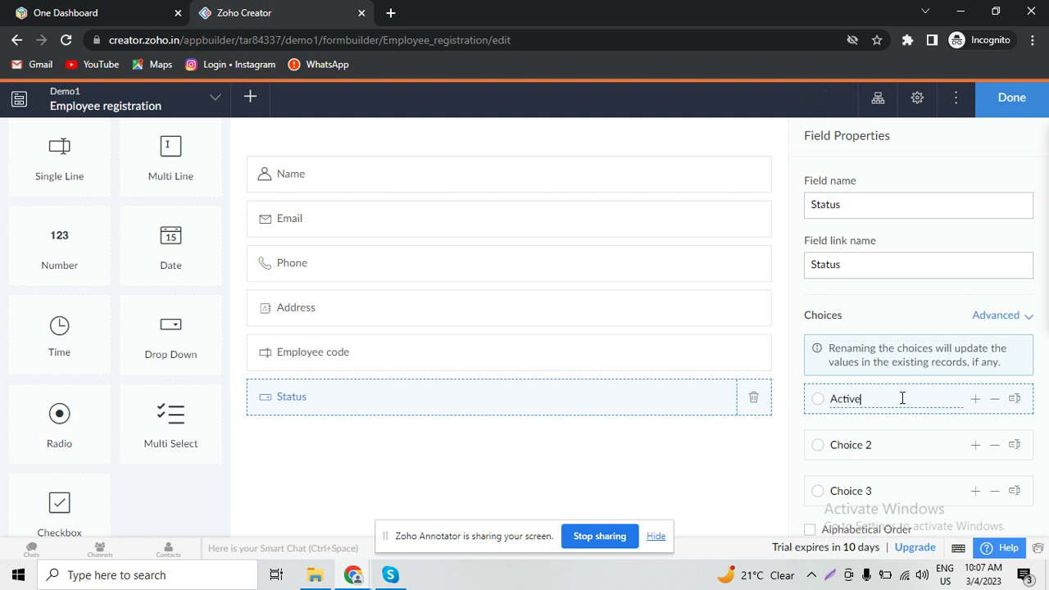
# - Rename the remaining Status choices to Inactive and Hold, then finish the form
pyautogui.click(1014, 448)
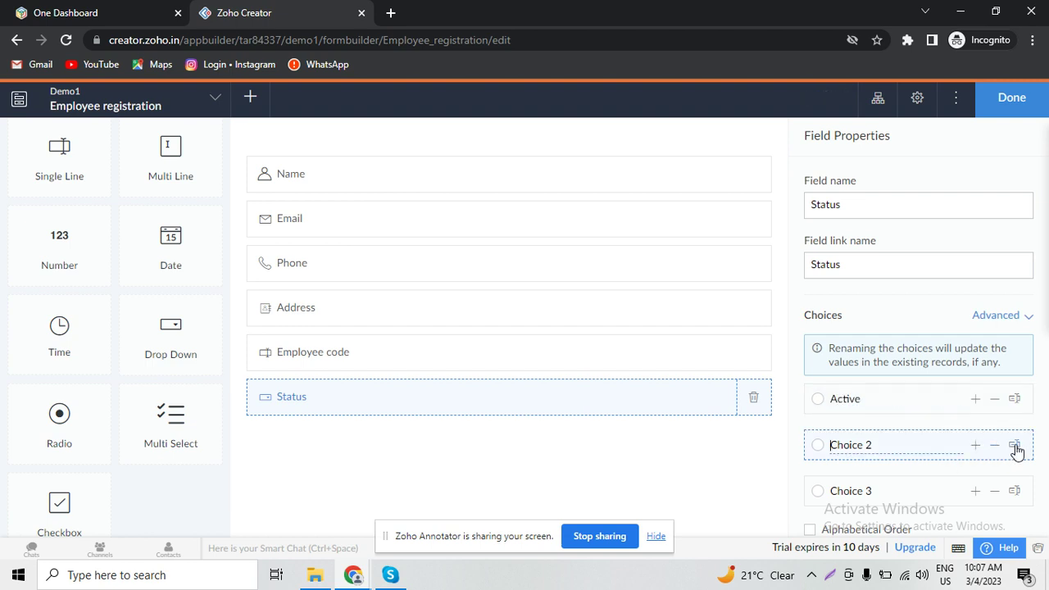
pyautogui.hotkey('ctrl', 'a')
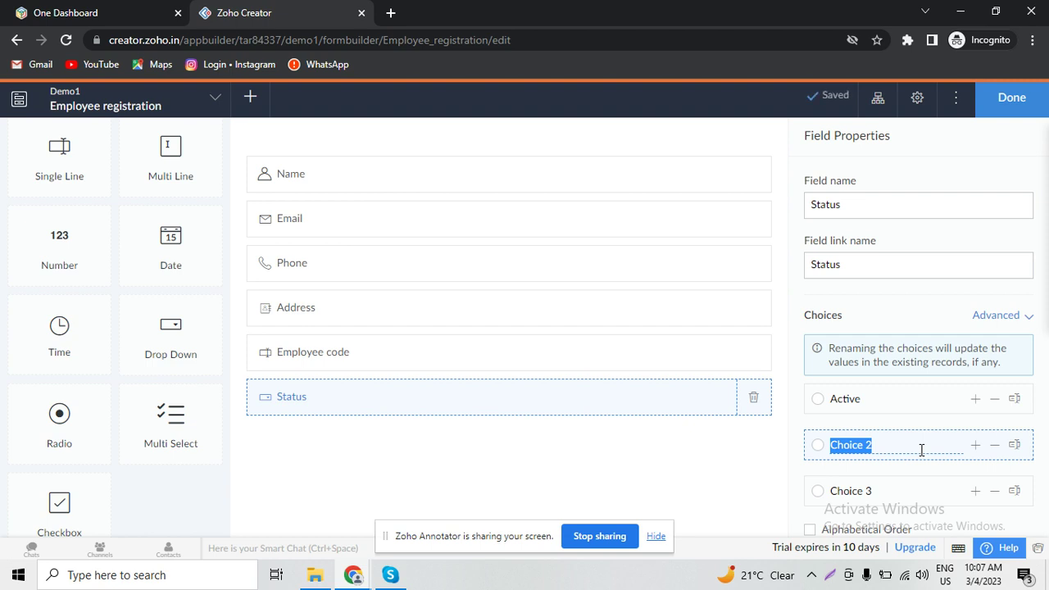
pyautogui.write('Inactive')
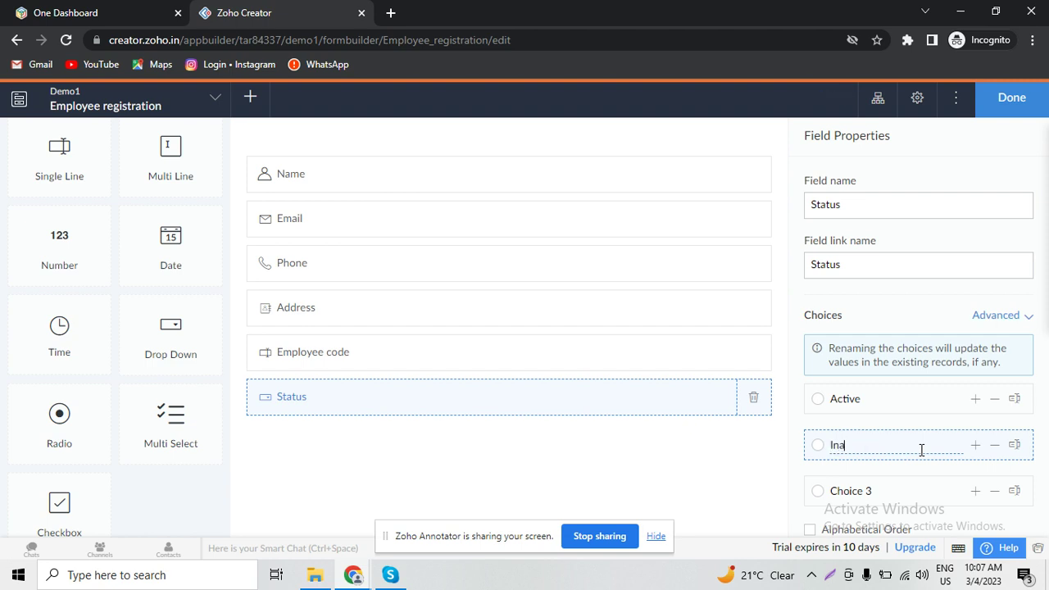
pyautogui.click(1014, 491)
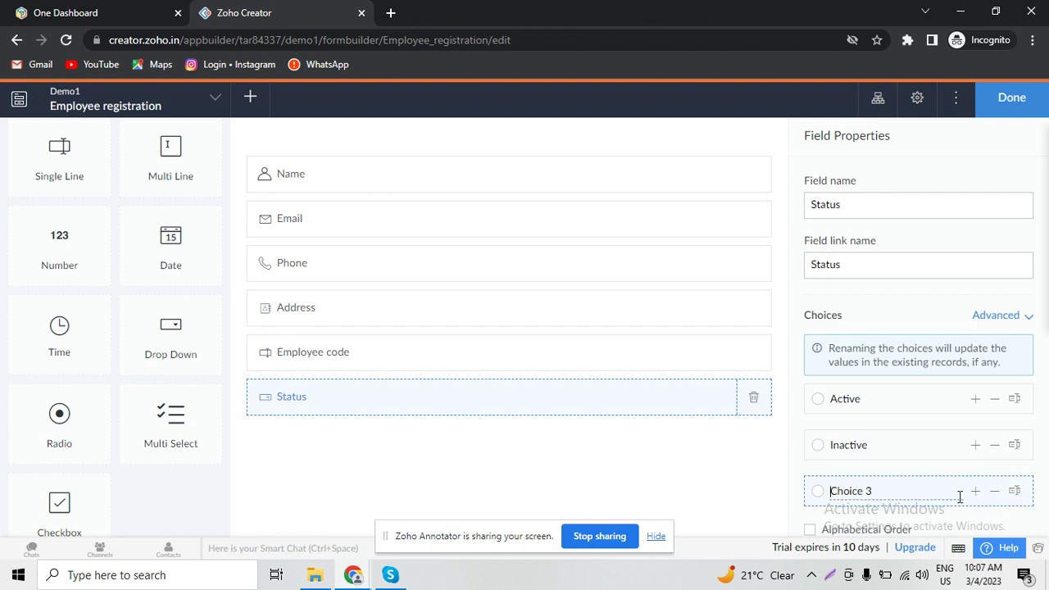
pyautogui.hotkey('ctrl', 'a')
pyautogui.write('Hold')
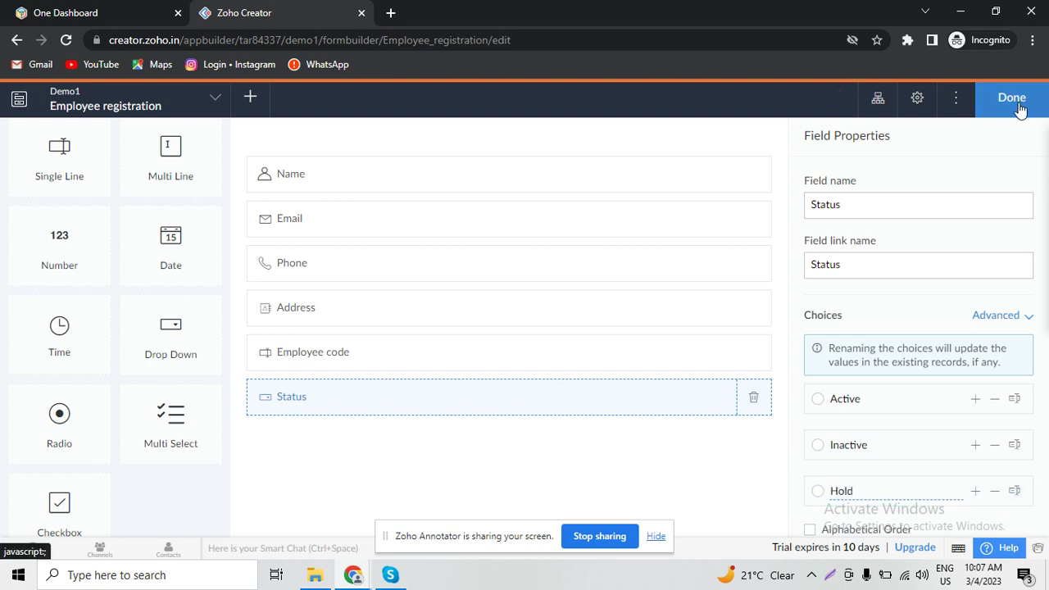
pyautogui.click(1016, 103)
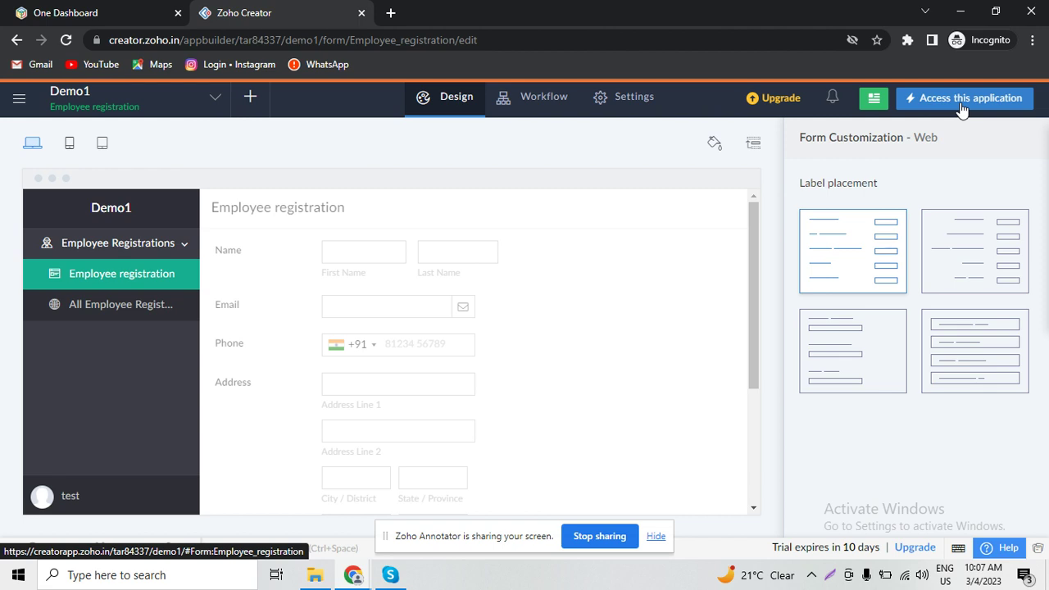
# - Open the live application and fill in the last name and a phone number
pyautogui.click(961, 106)
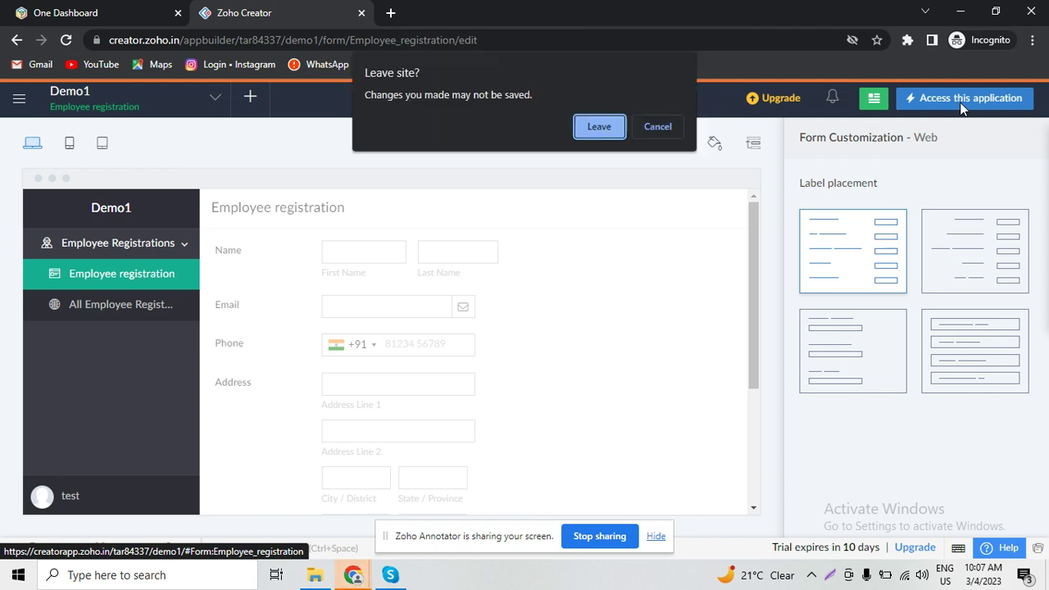
pyautogui.click(607, 134)
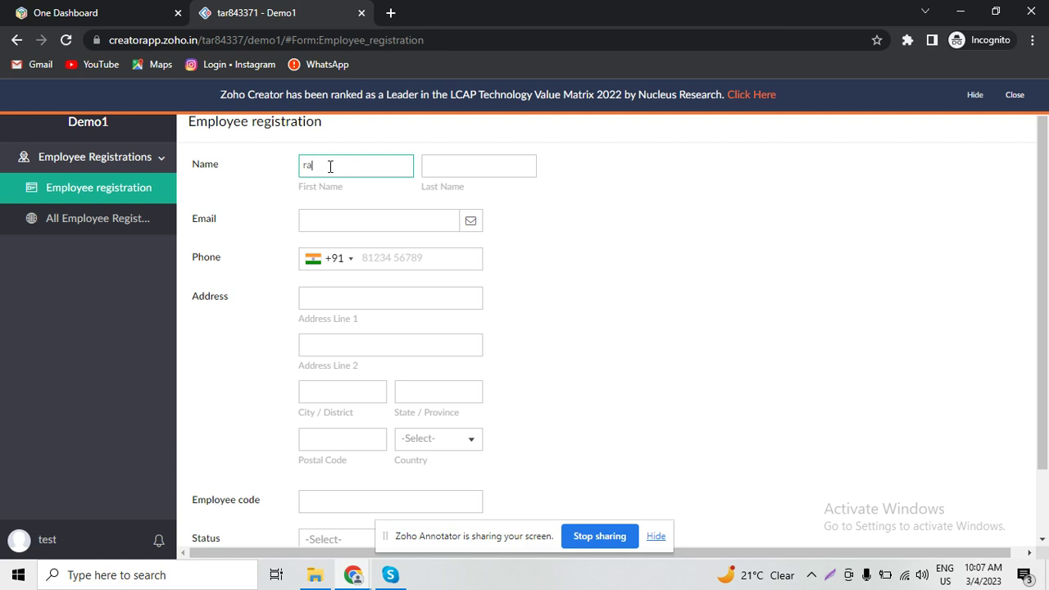
pyautogui.press('Tab')
pyautogui.write('b')
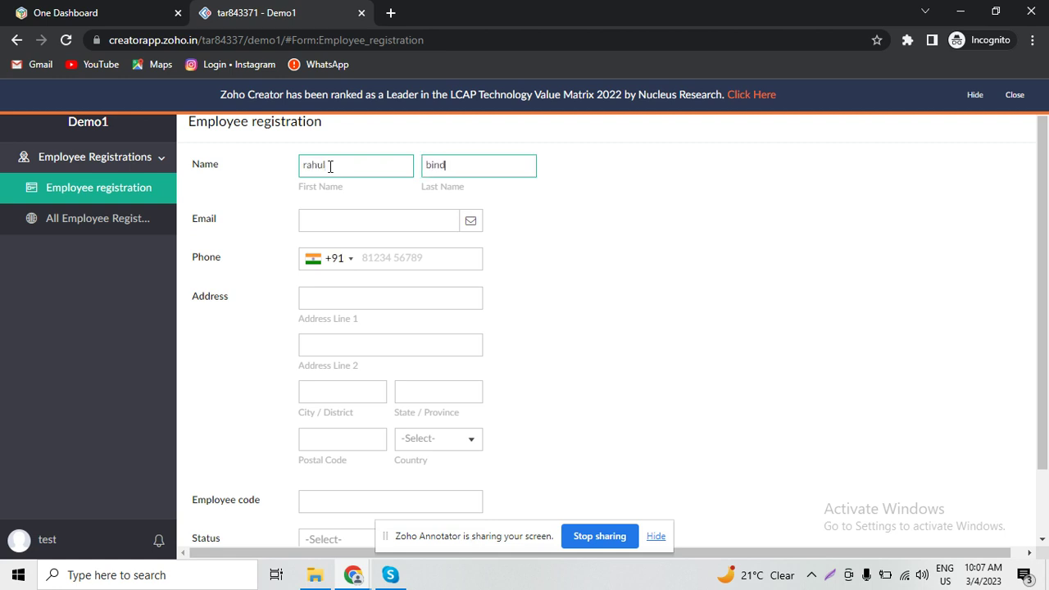
pyautogui.press('Tab')
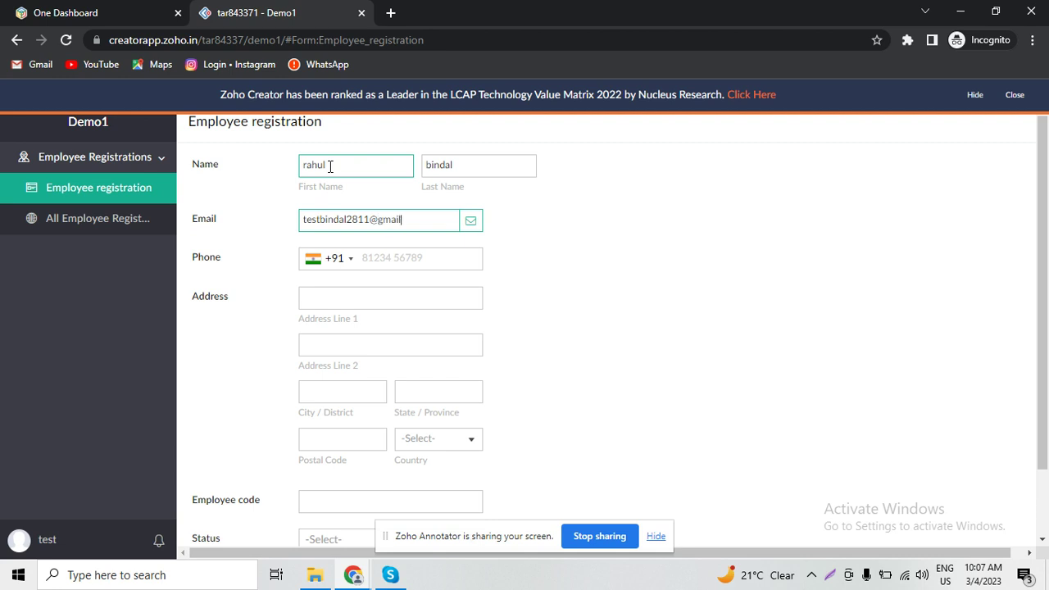
pyautogui.press('Tab')
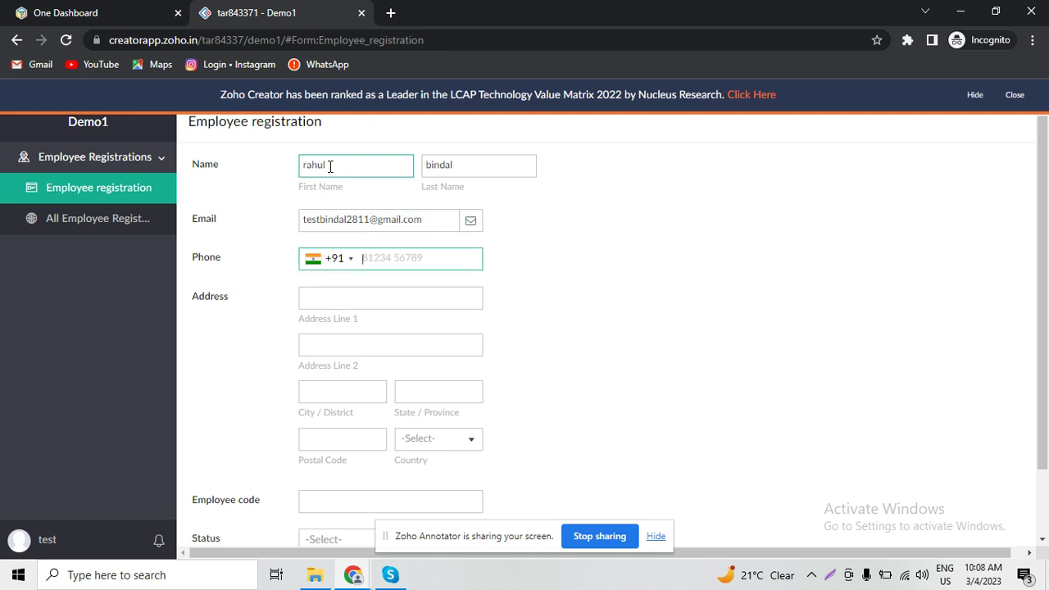
pyautogui.press('Tab')
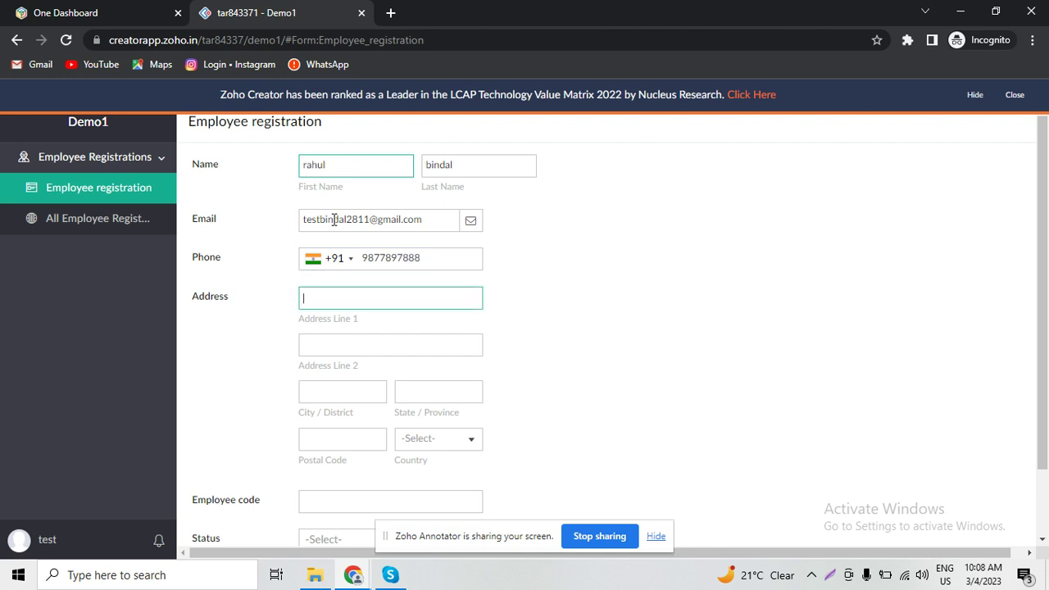
pyautogui.moveTo(1042, 402); pyautogui.dragTo(1047, 464)
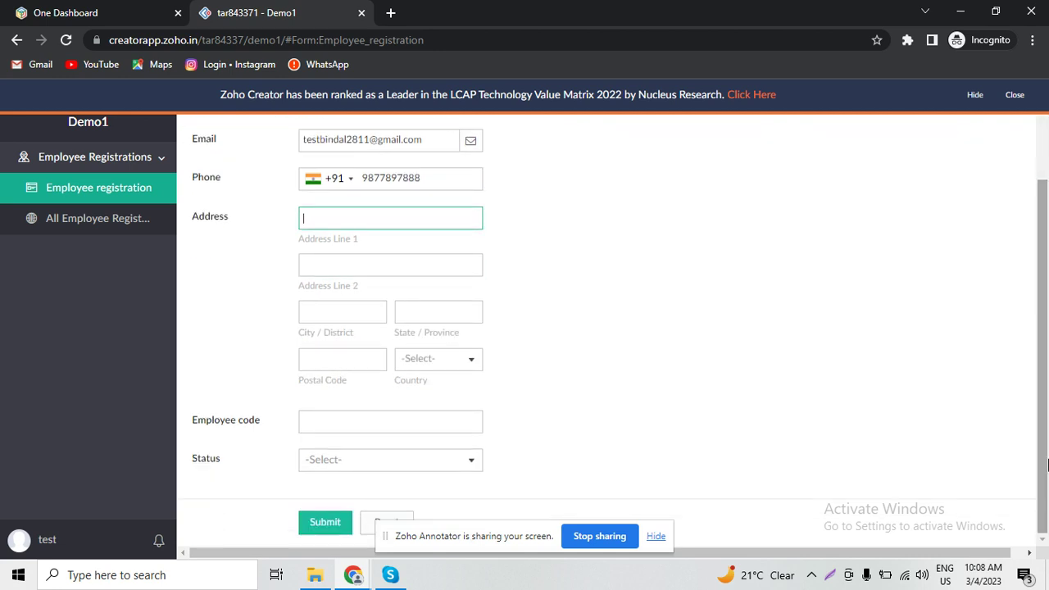
# - Enter employee code test1, choose status Active and submit the registration
pyautogui.click(376, 420)
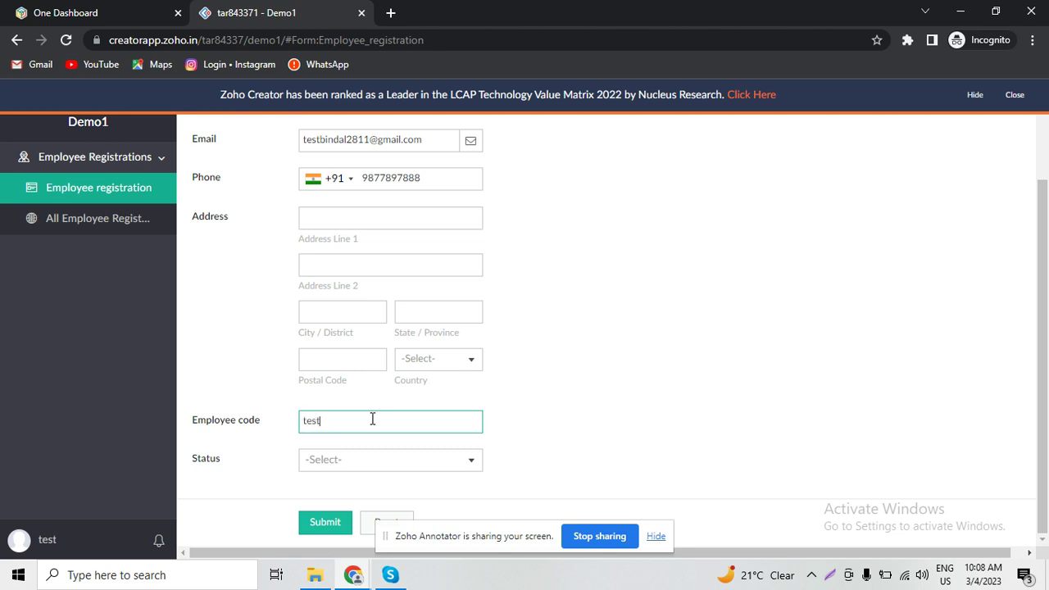
pyautogui.write('test1')
pyautogui.click(369, 472)
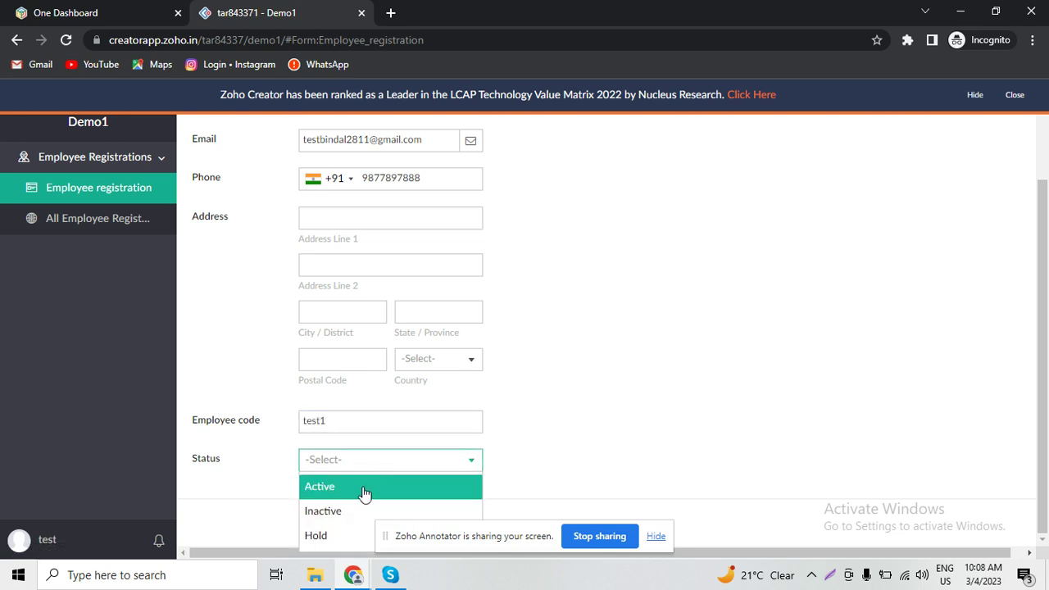
pyautogui.click(365, 493)
pyautogui.click(332, 523)
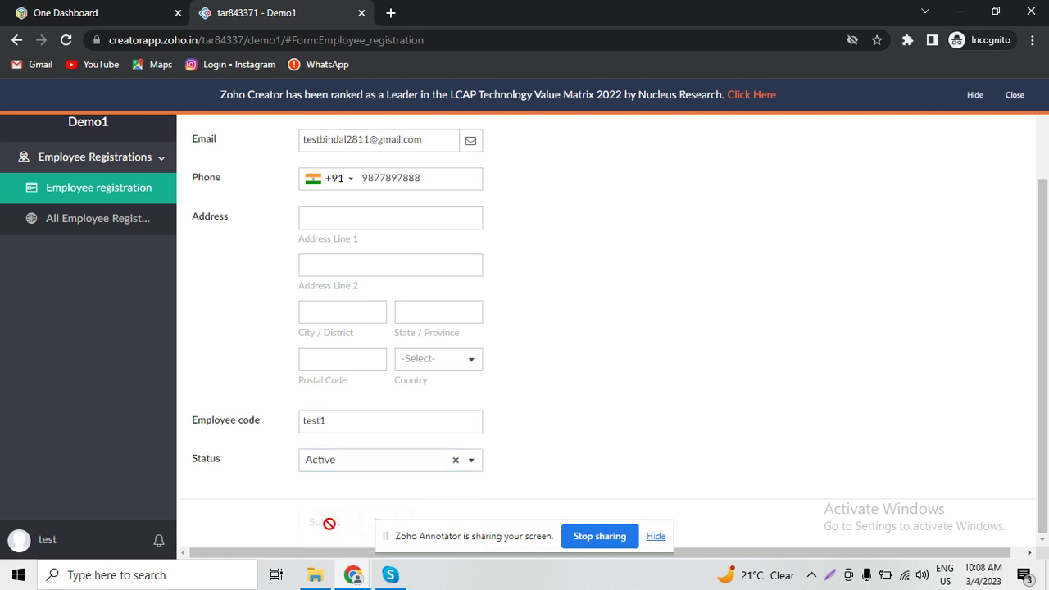
pyautogui.click(125, 236)
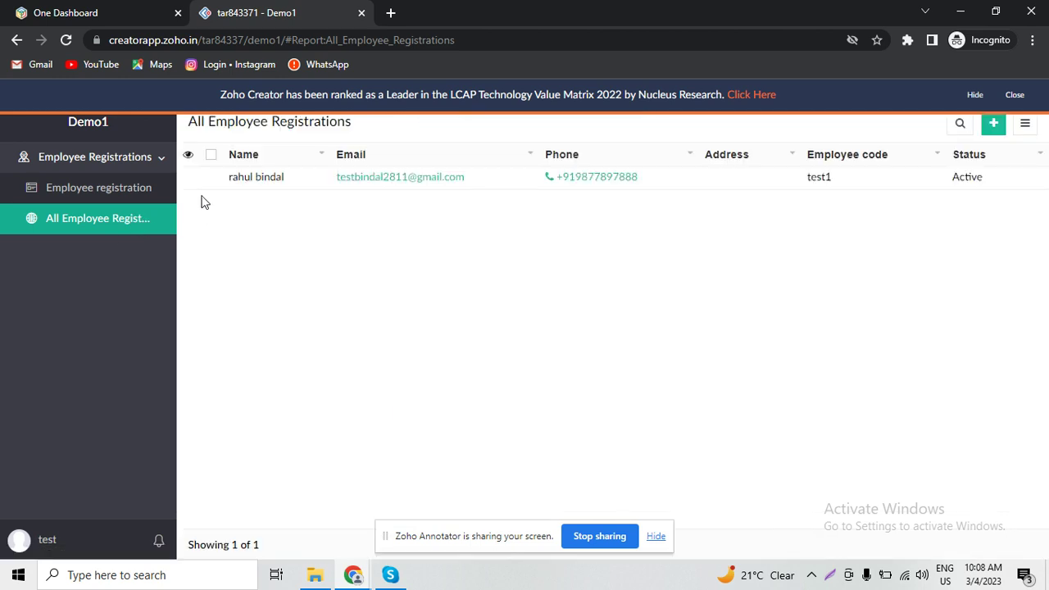
# - Duplicate the test1 employee record and open the copy for editing
pyautogui.click(189, 181)
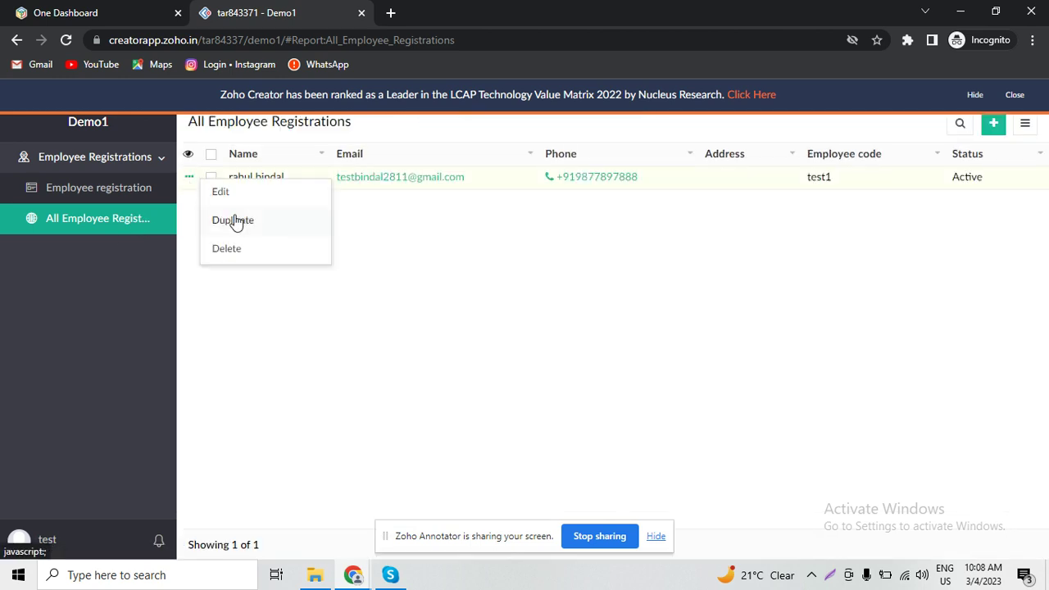
pyautogui.click(234, 220)
pyautogui.click(495, 360)
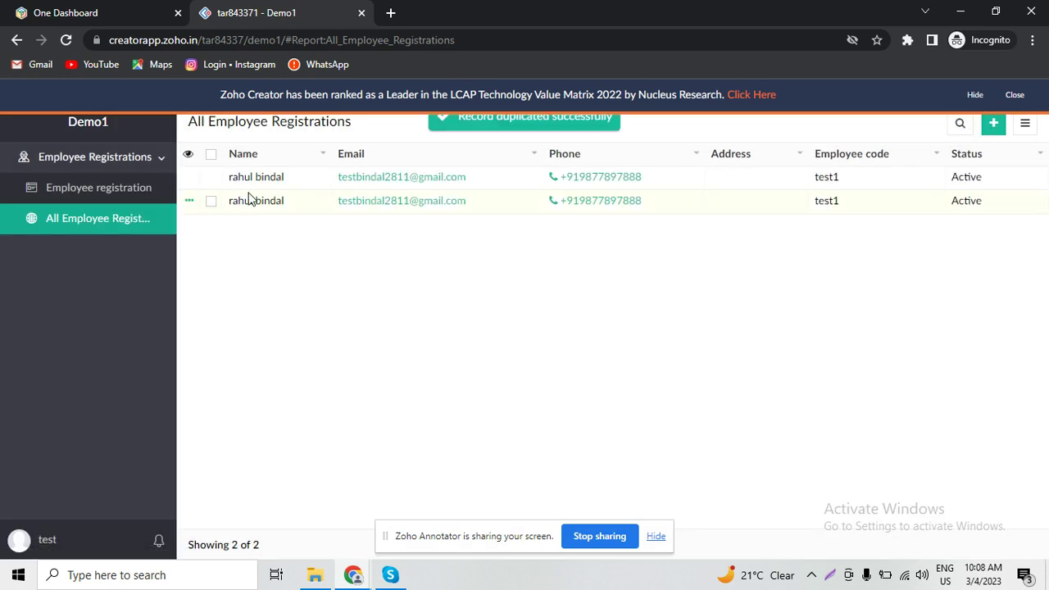
pyautogui.click(193, 205)
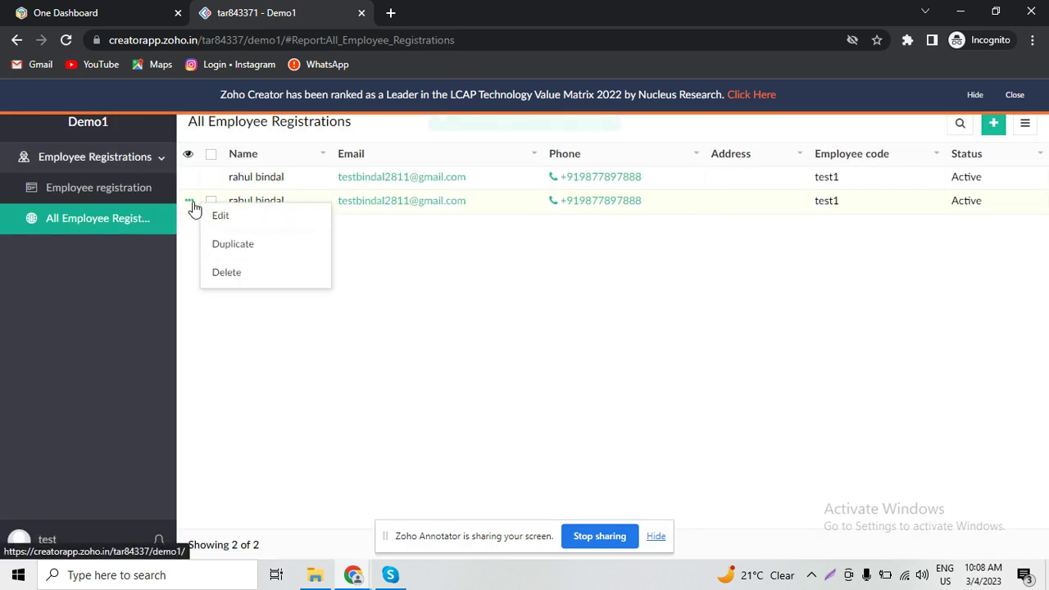
pyautogui.click(232, 226)
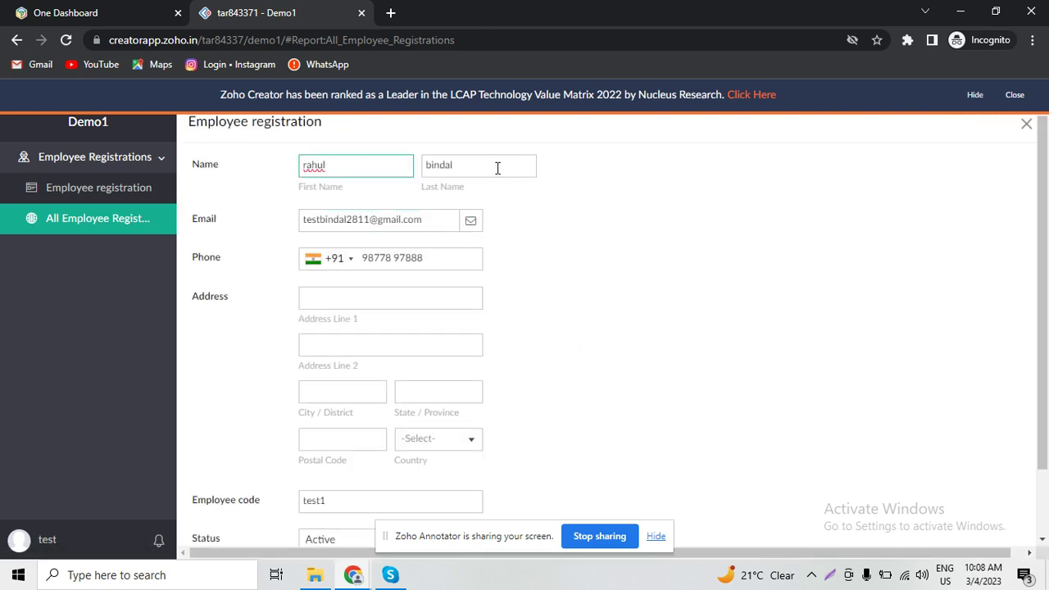
# - In the duplicate, trim a digit from the e-mail, change employee code to test2, and update
pyautogui.click(486, 164)
pyautogui.press('Tab')
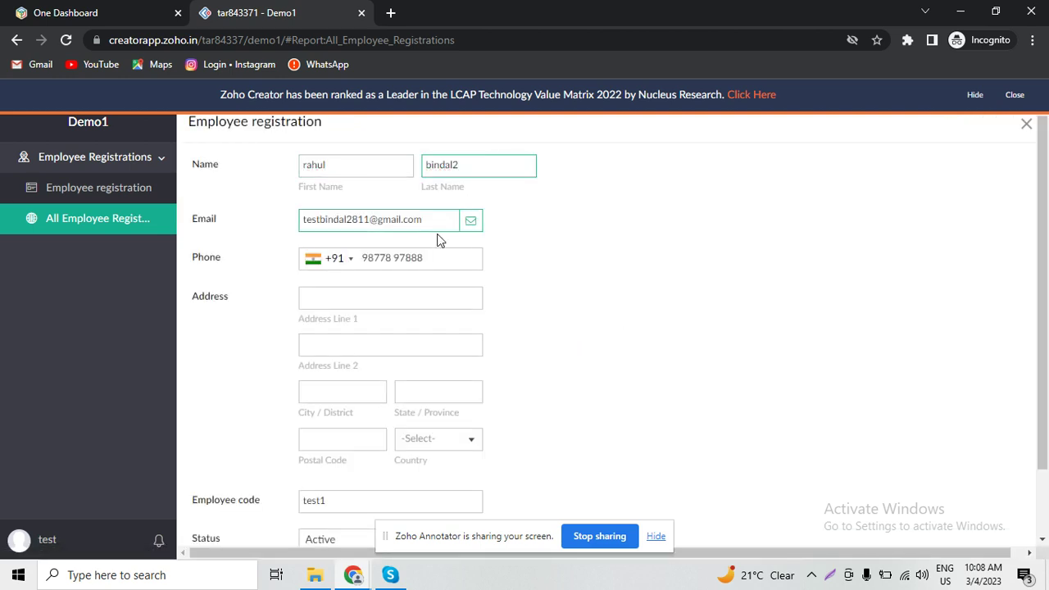
pyautogui.click(367, 218)
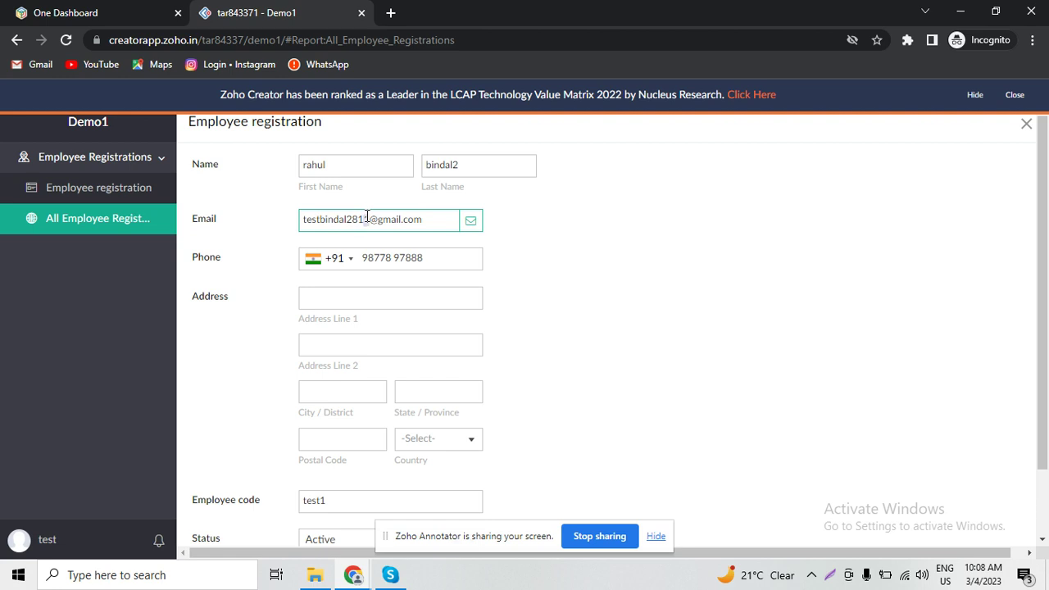
pyautogui.press('BackSpace')
pyautogui.scroll(-2, 1044, 437)
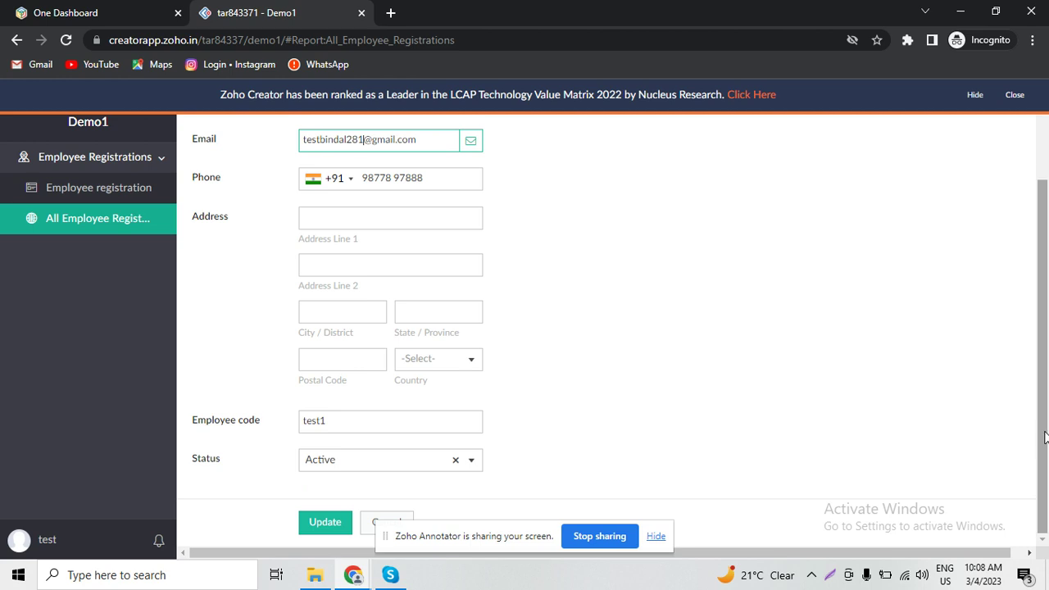
pyautogui.click(362, 420)
pyautogui.press('BackSpace')
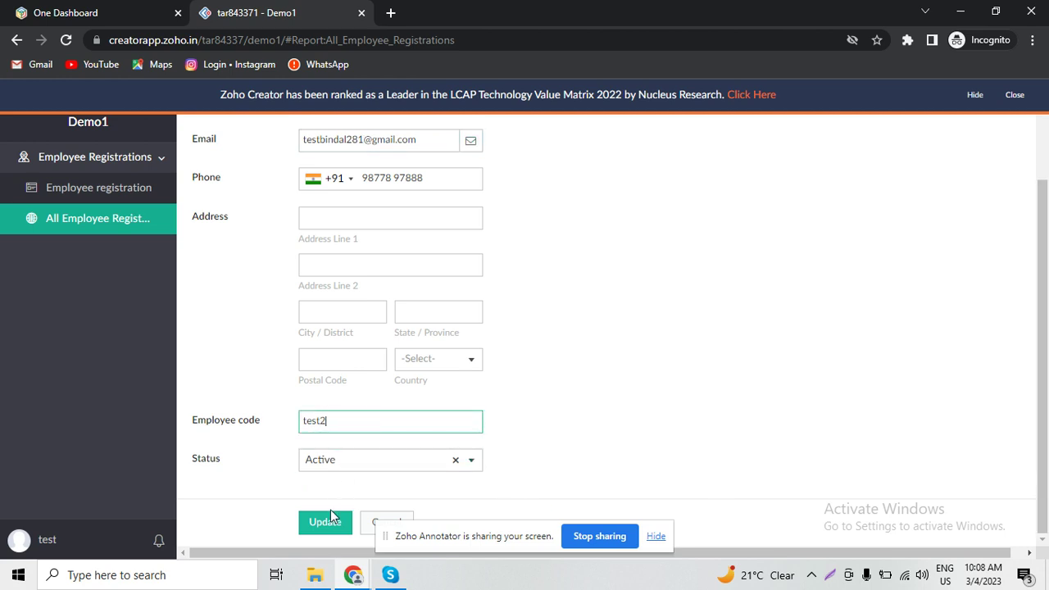
pyautogui.write('2')
pyautogui.click(326, 522)
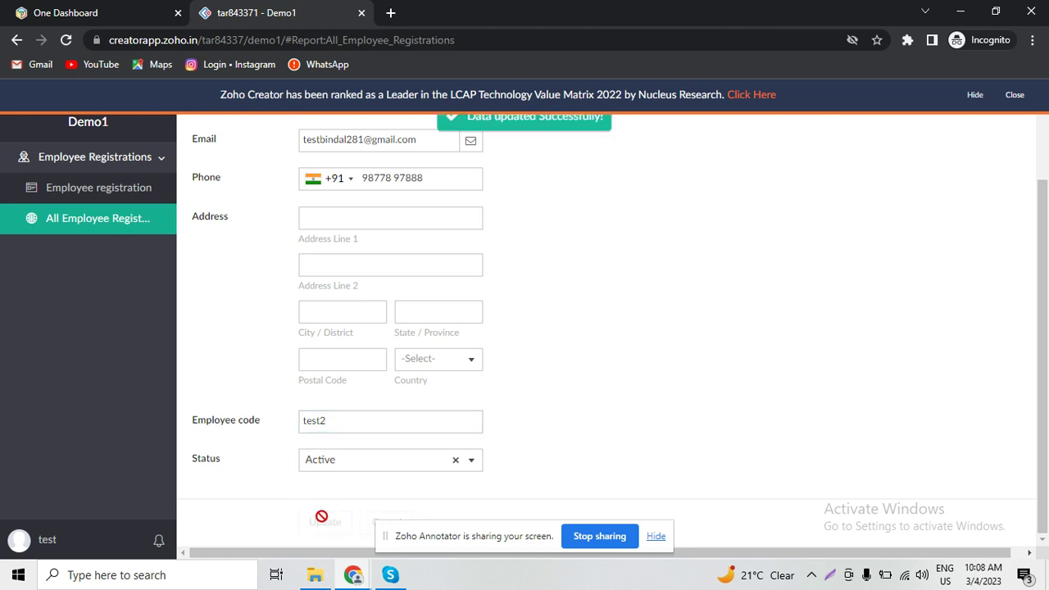
pyautogui.click(123, 198)
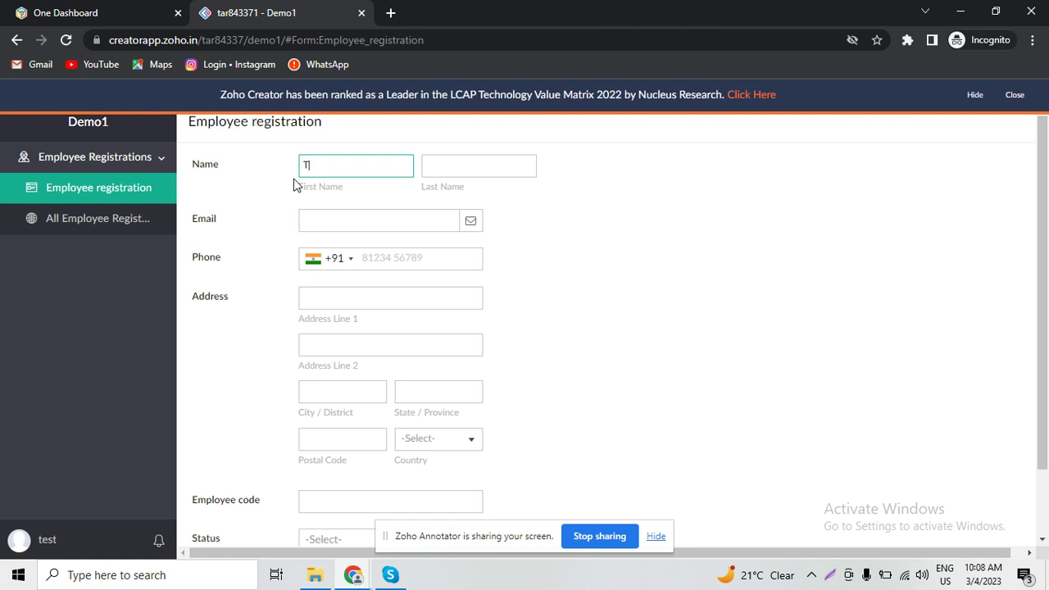
# - Fill in the new employee's last name, e-mail address and phone number
pyautogui.press('Tab')
pyautogui.press('Tab')
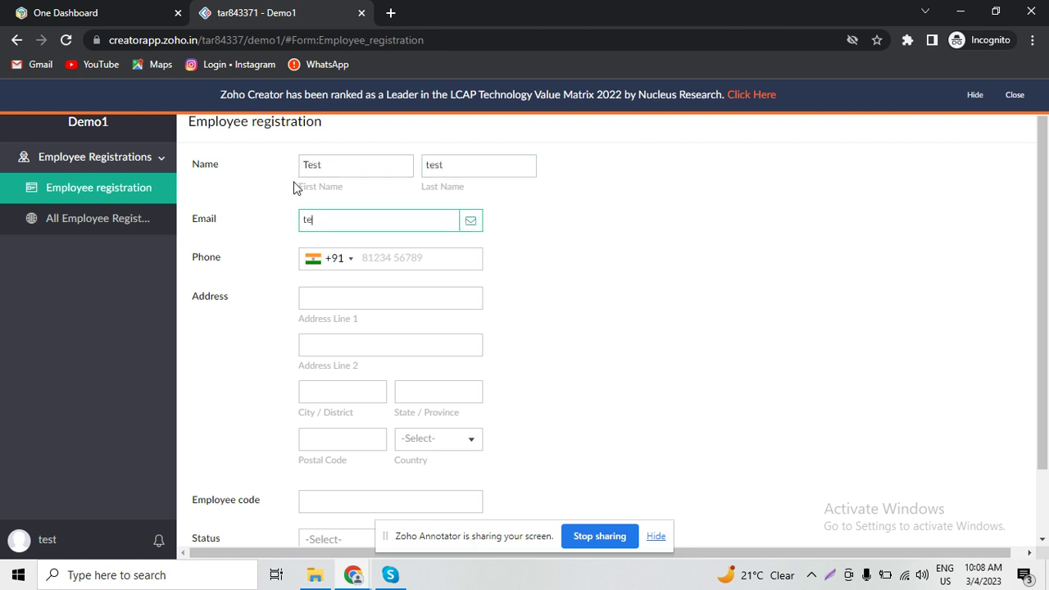
pyautogui.press('Tab')
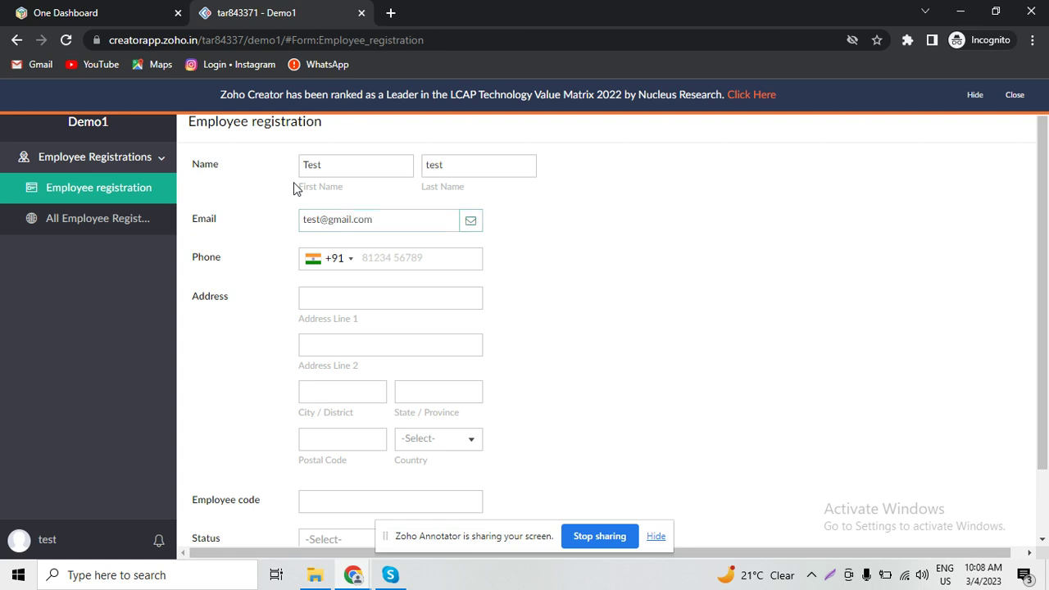
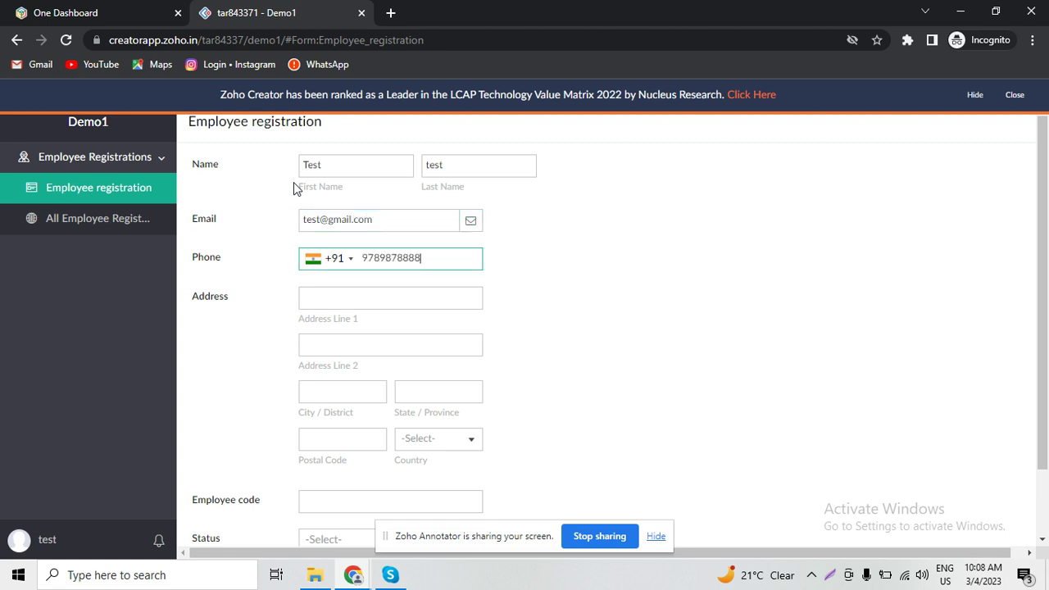
# - Enter employee code test3, choose status Active and submit the registration
pyautogui.press('Tab')
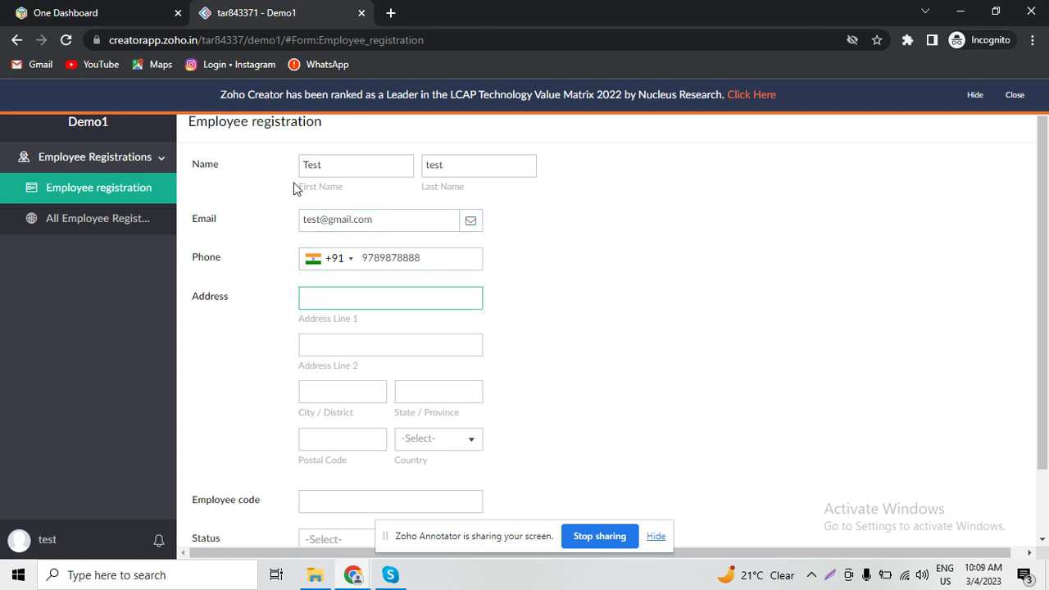
pyautogui.press('Tab')
pyautogui.press('Tab')
pyautogui.press('Tab')
pyautogui.press('Tab')
pyautogui.press('Tab')
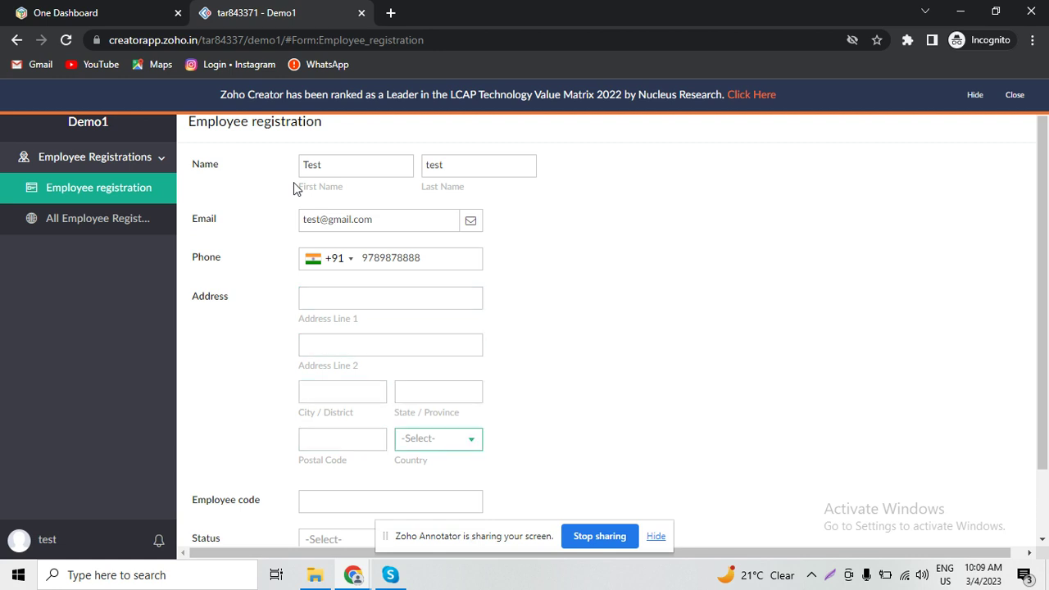
pyautogui.press('Tab')
pyautogui.write('test')
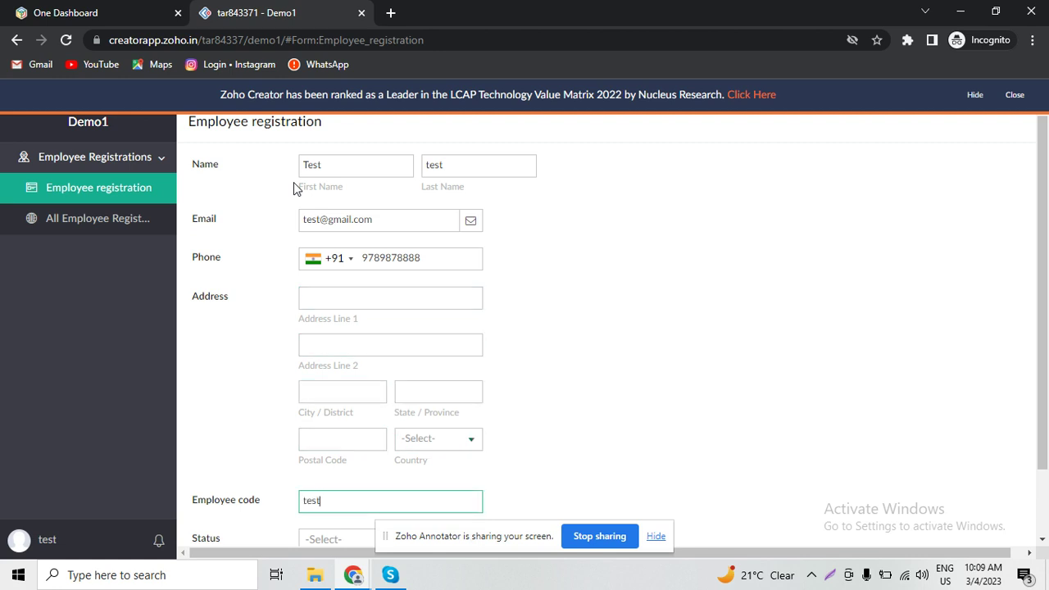
pyautogui.write('3')
pyautogui.click(324, 536)
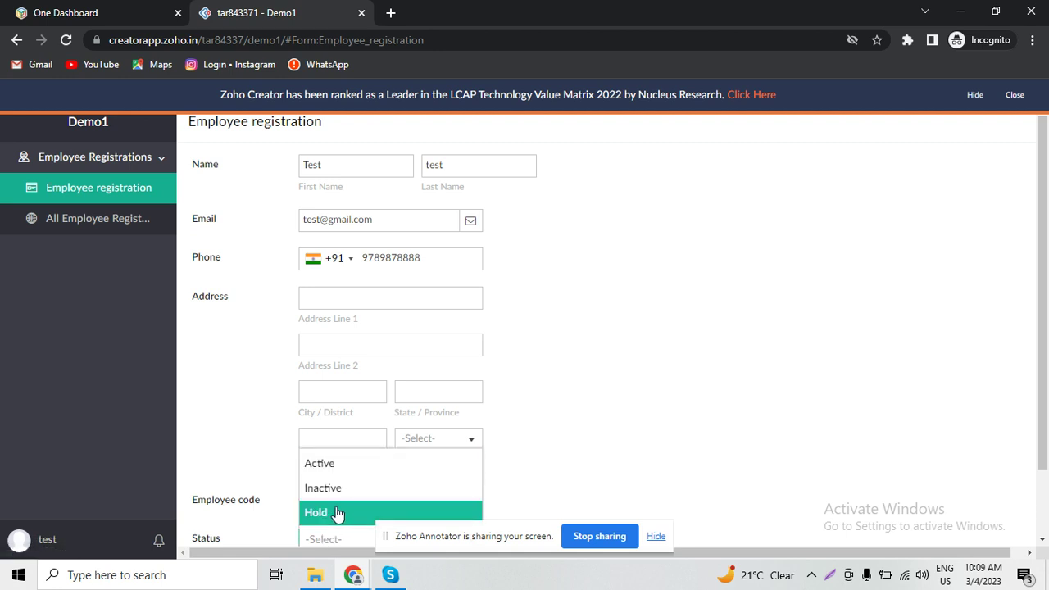
pyautogui.click(351, 472)
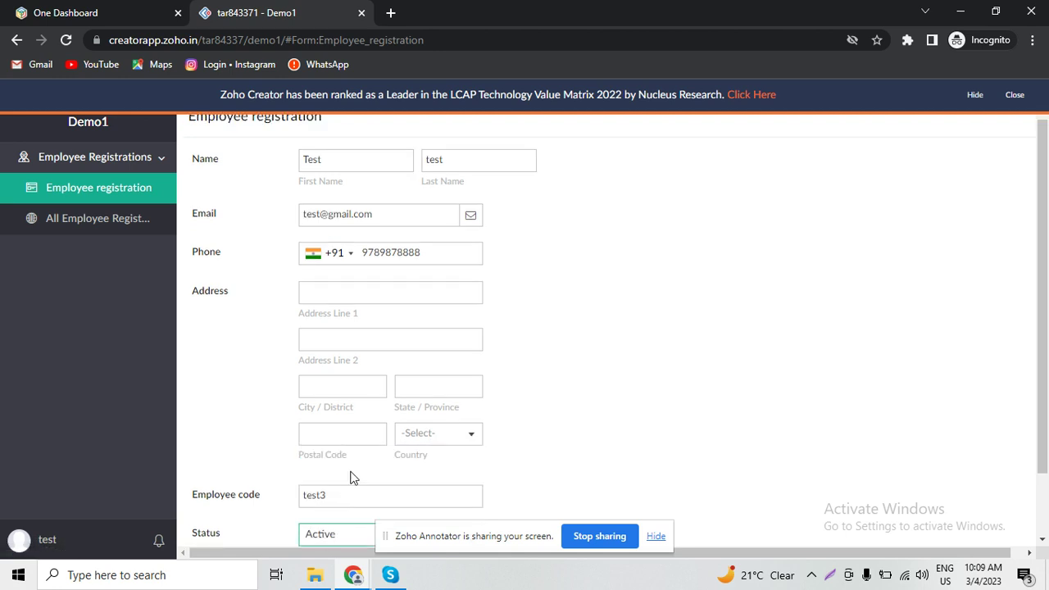
pyautogui.scroll(-2, 1004, 360)
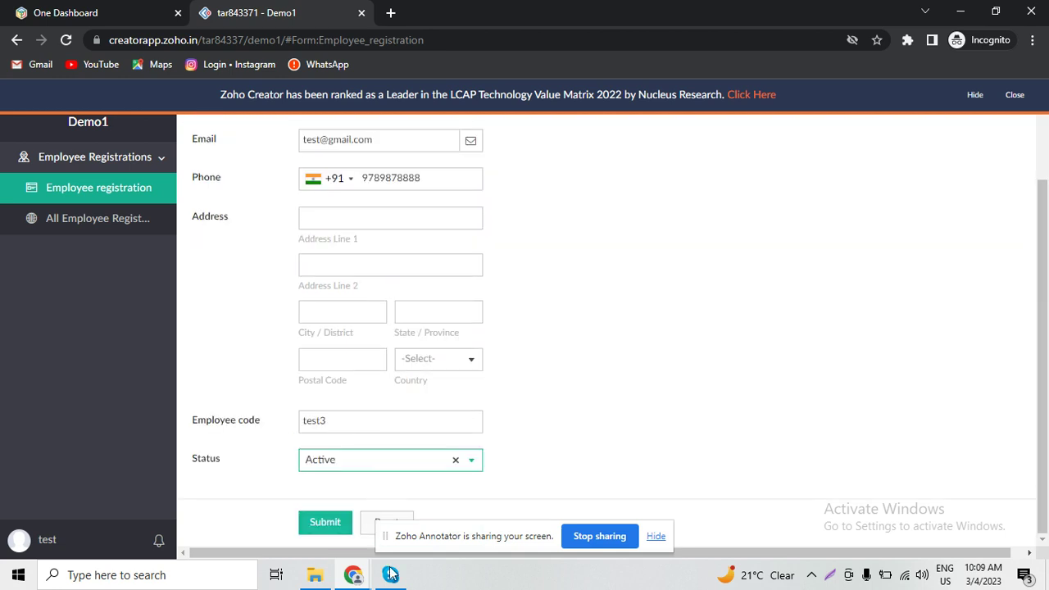
pyautogui.click(329, 521)
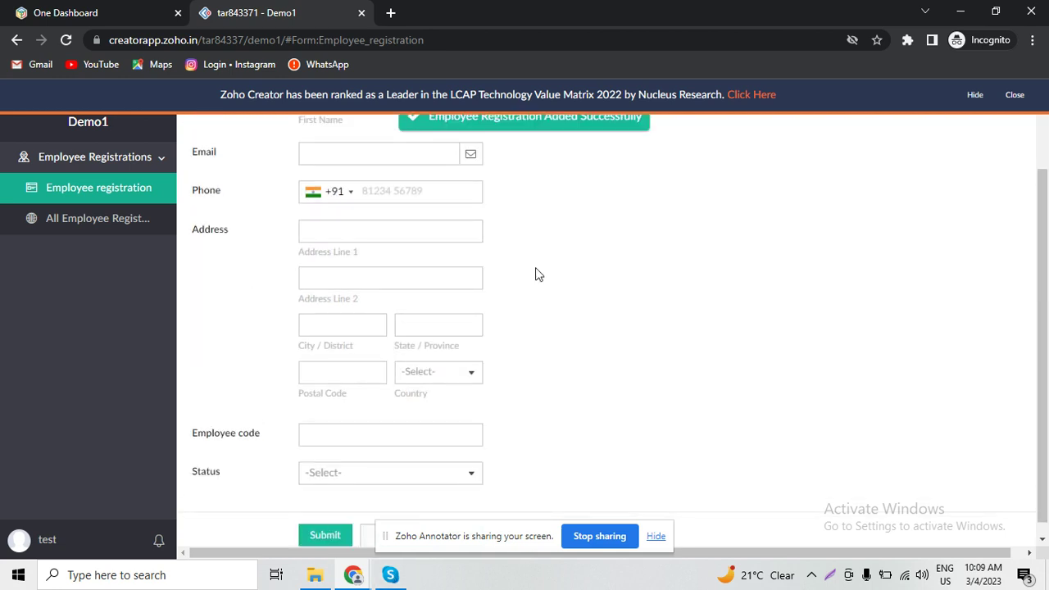
pyautogui.click(85, 238)
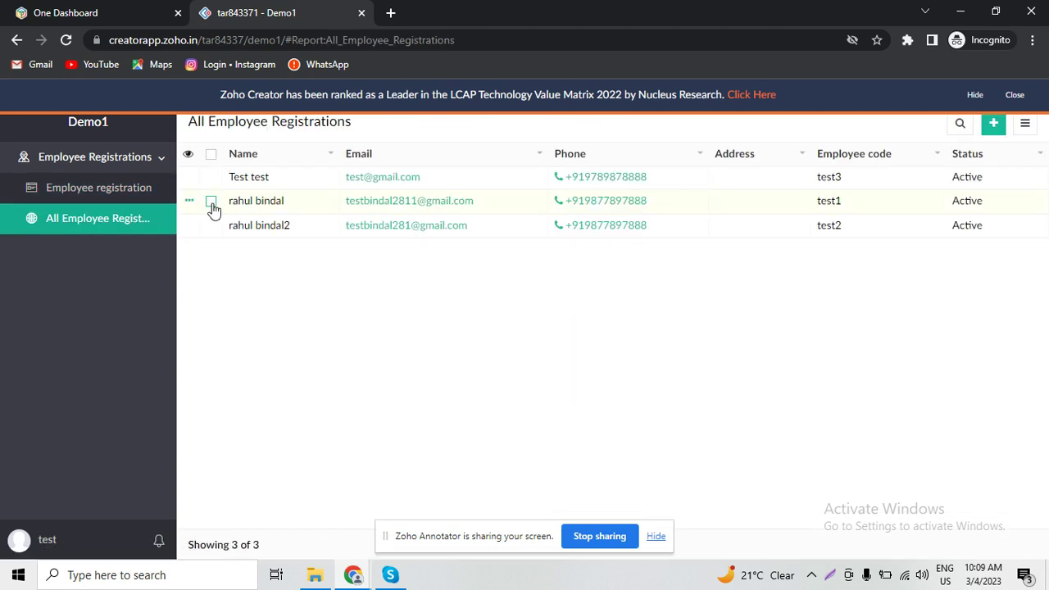
# - Edit the test1 record to status Inactive, update it, and dismiss the promo banner
pyautogui.click(190, 201)
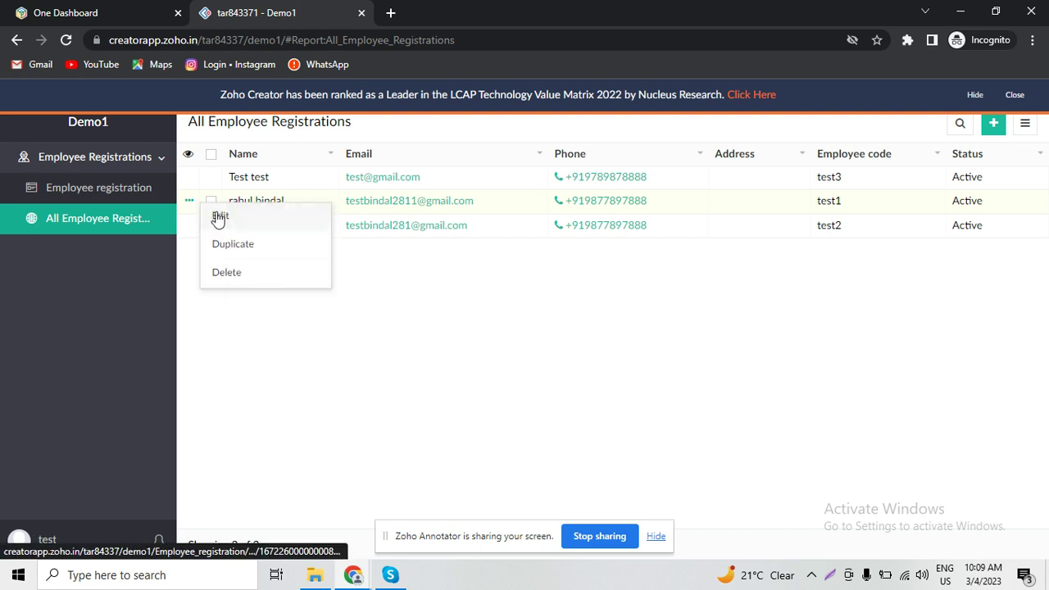
pyautogui.click(221, 218)
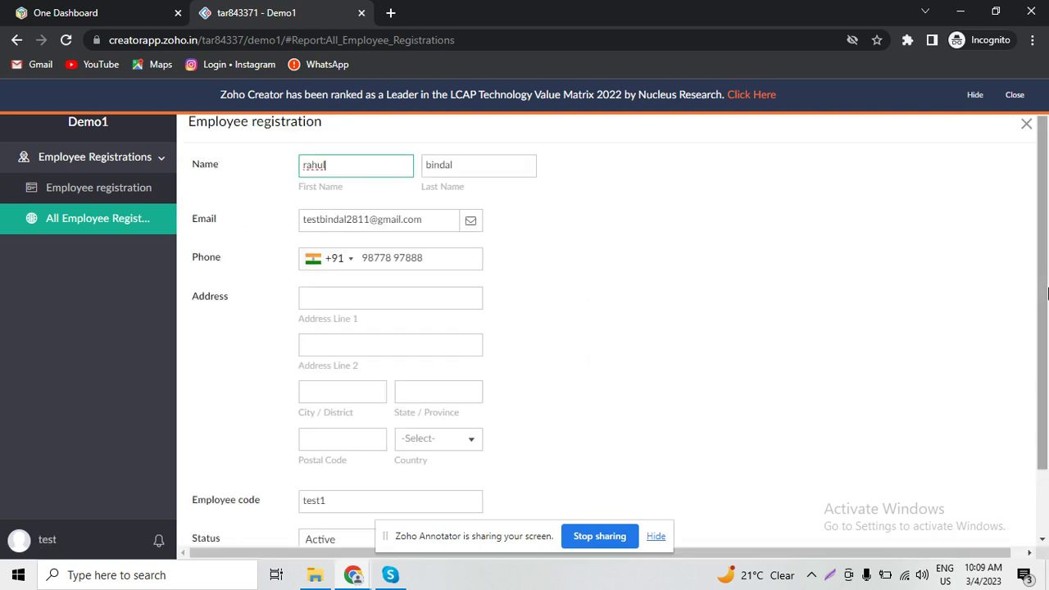
pyautogui.scroll(-2, 1045, 438)
pyautogui.click(414, 464)
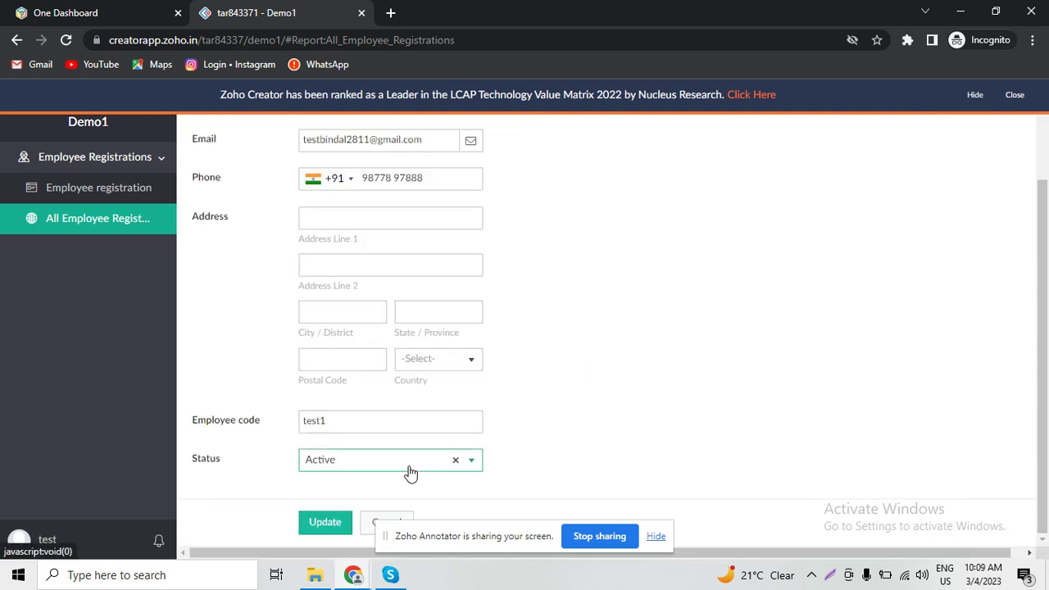
pyautogui.click(354, 511)
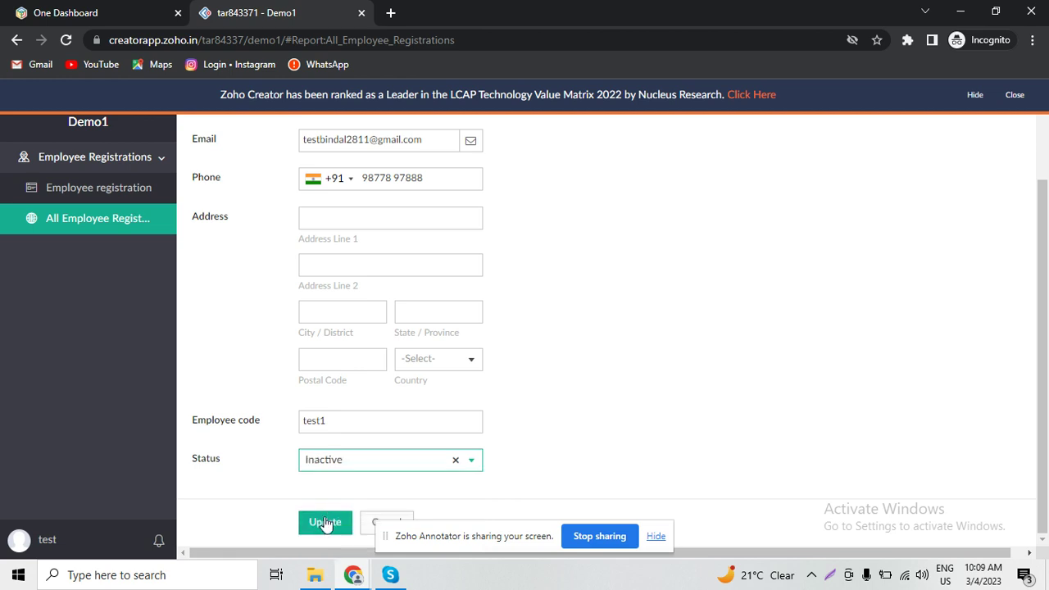
pyautogui.click(326, 523)
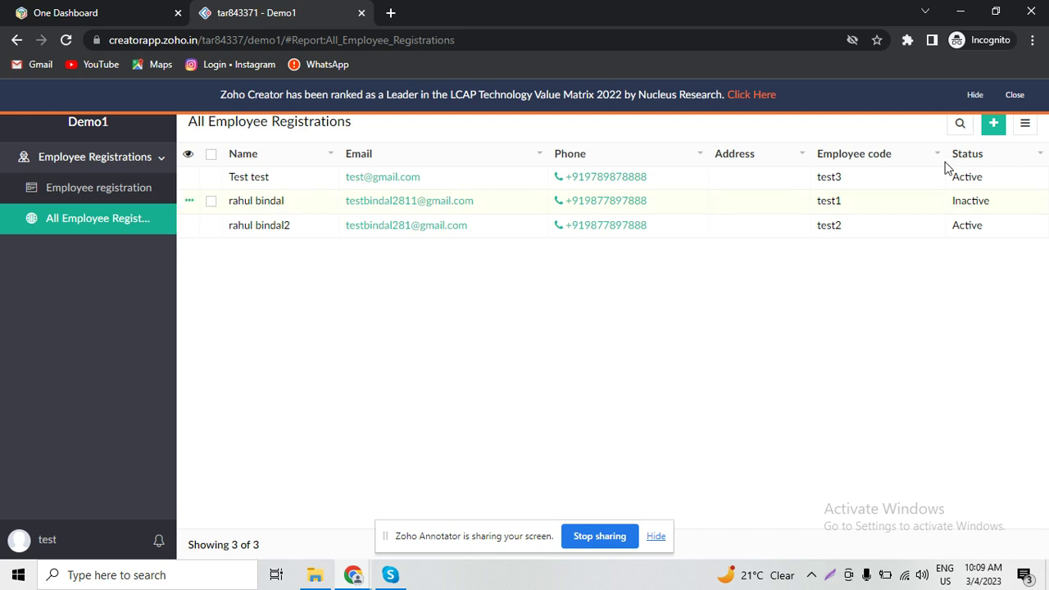
pyautogui.click(1015, 95)
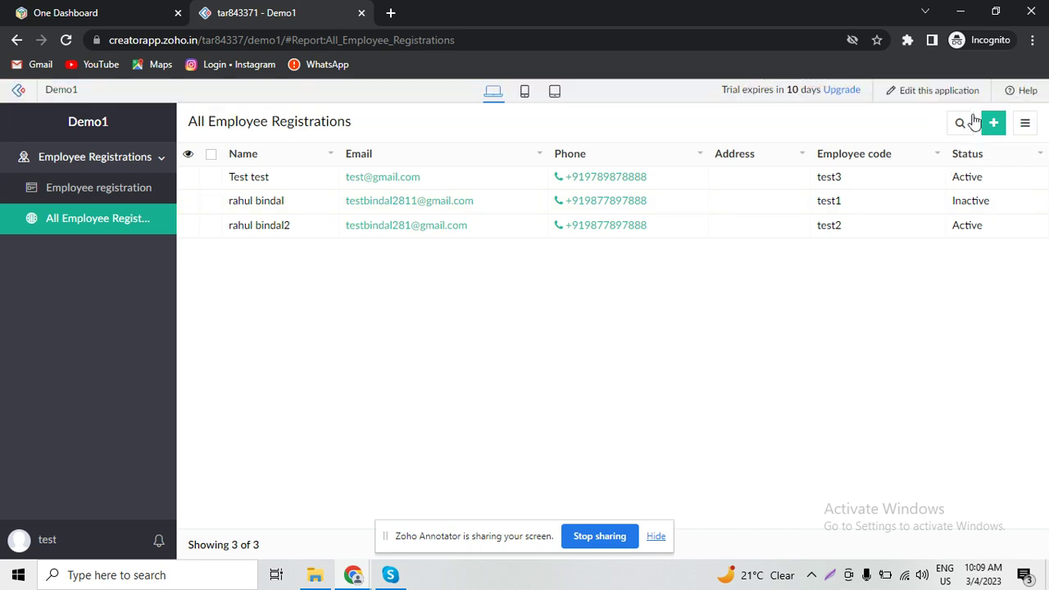
# - Open the Zoho Creator admin dashboard from the logo in a new tab and switch to it
pyautogui.click(18, 97)
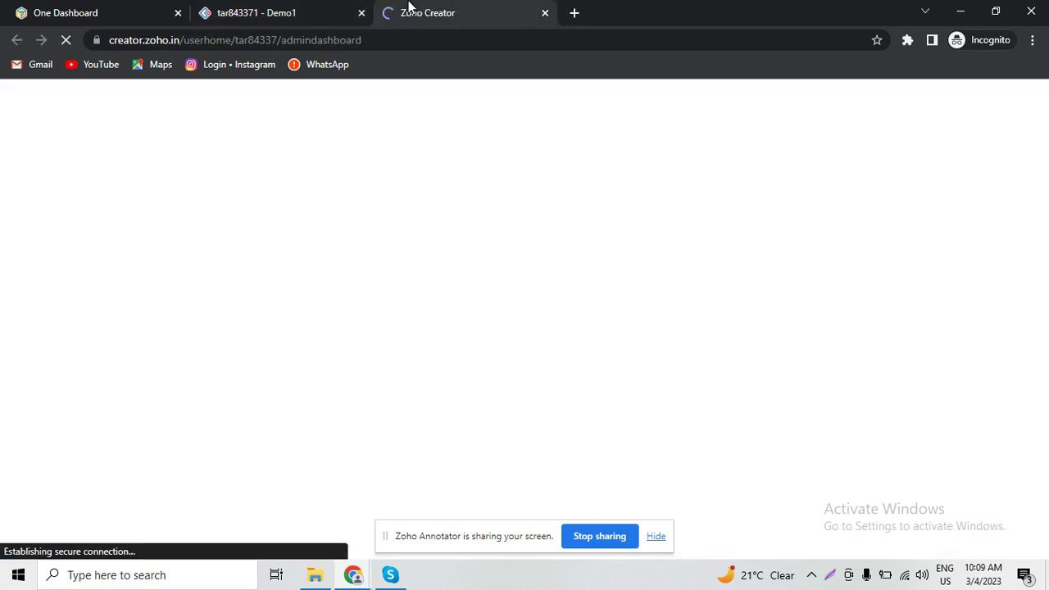
pyautogui.click(276, 12)
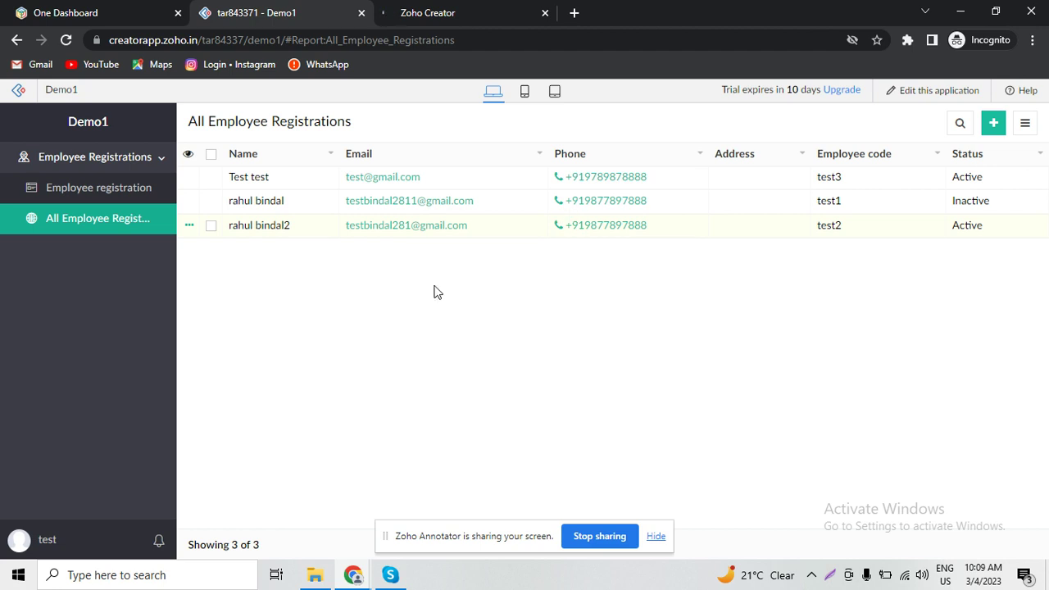
pyautogui.click(455, 8)
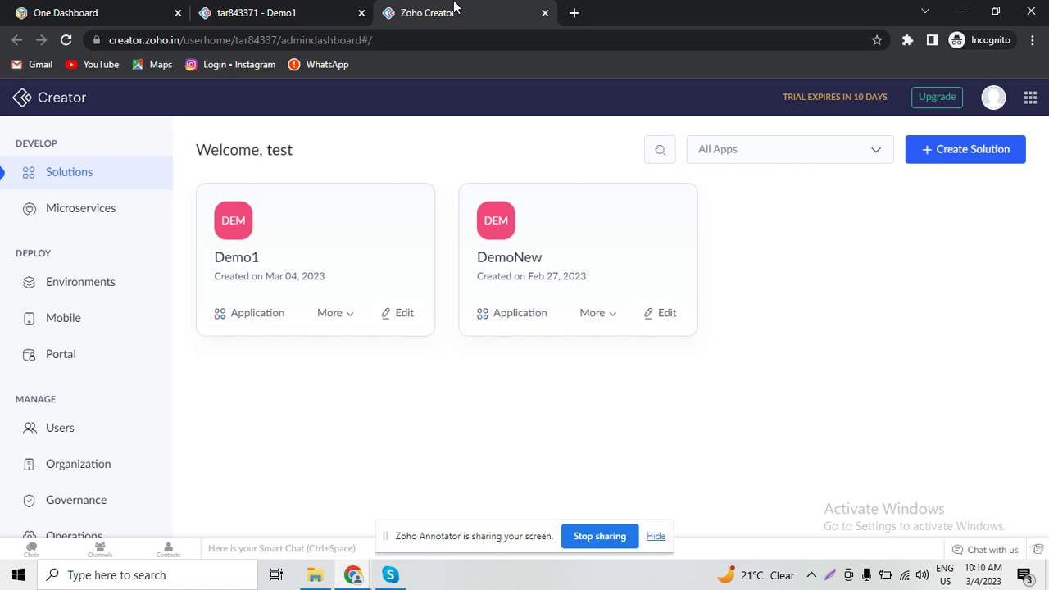
# - Create a new application called Demo2 from scratch via Create Solution > Applications
pyautogui.click(953, 155)
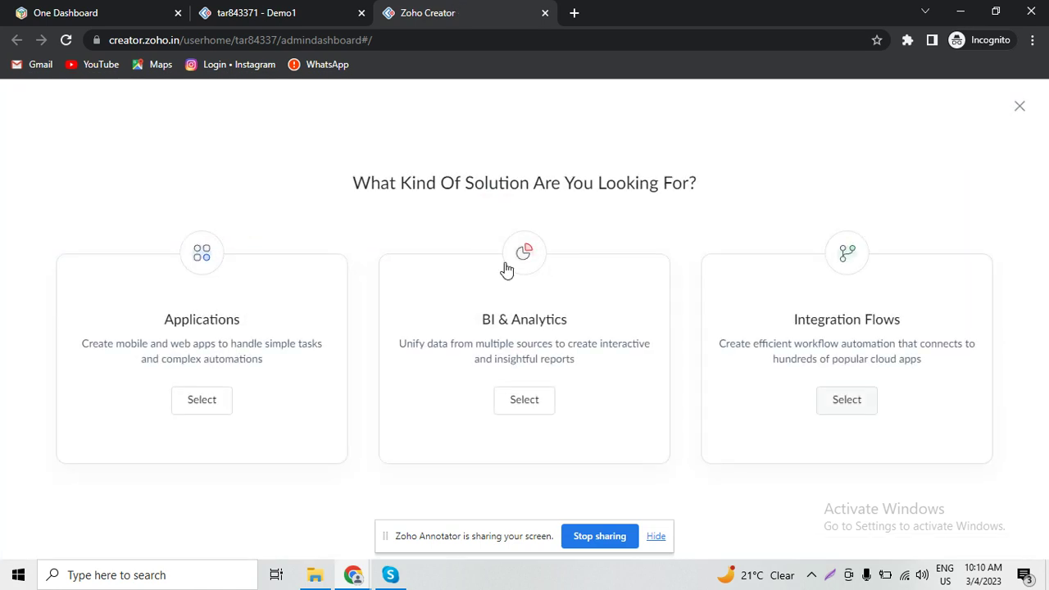
pyautogui.click(189, 409)
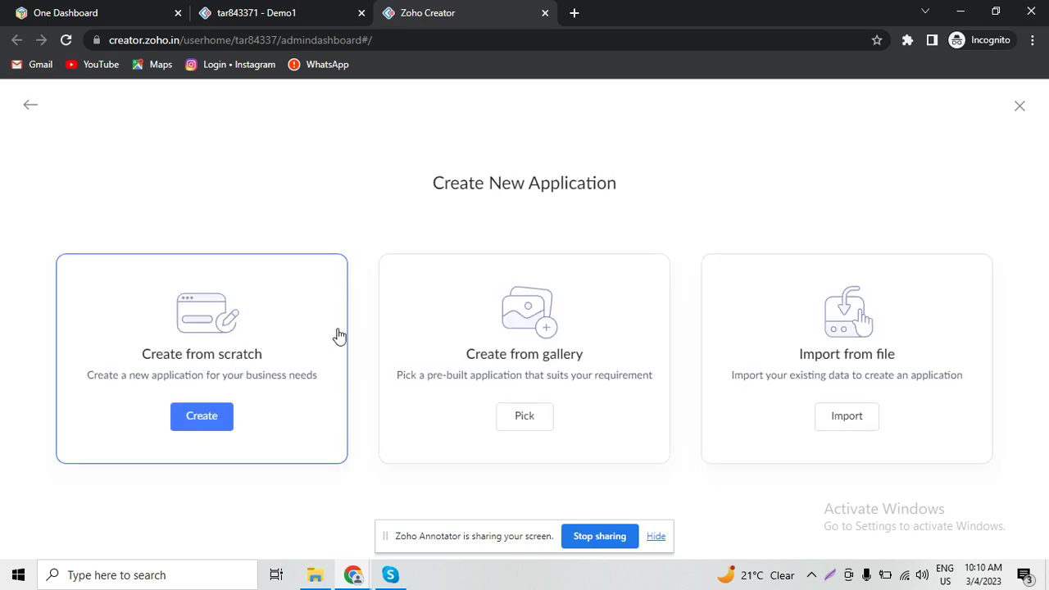
pyautogui.click(204, 416)
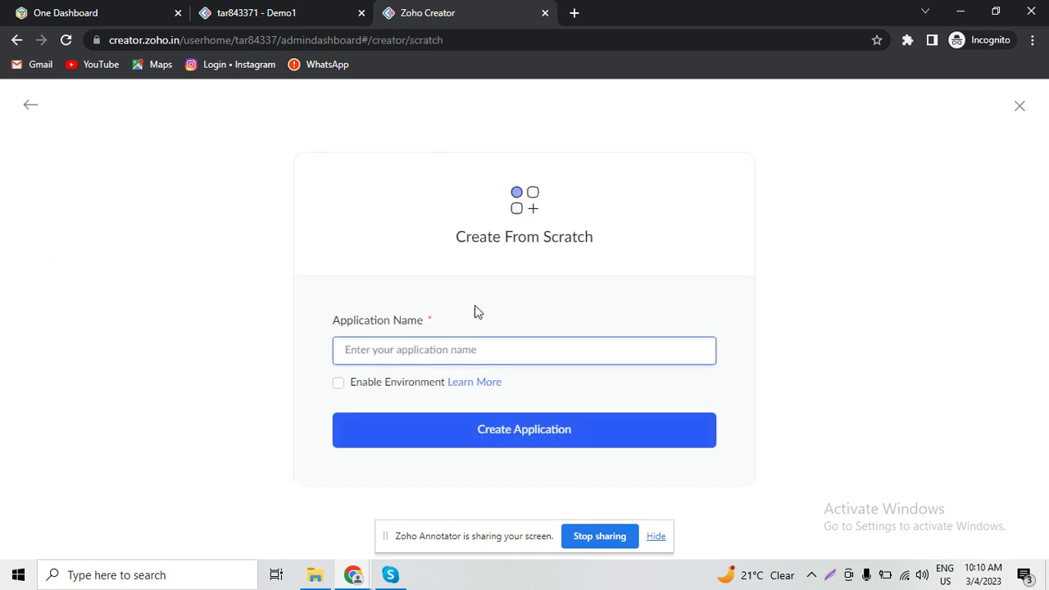
pyautogui.write('Demo2')
pyautogui.click(493, 427)
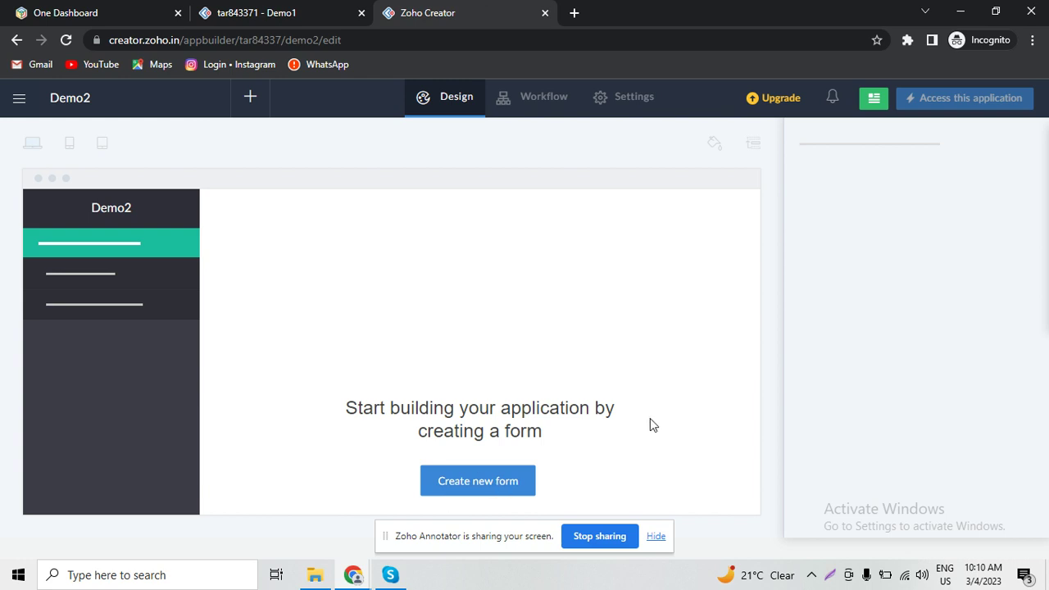
# - Create a from-scratch form named Salary as Demo2's first form
pyautogui.click(461, 488)
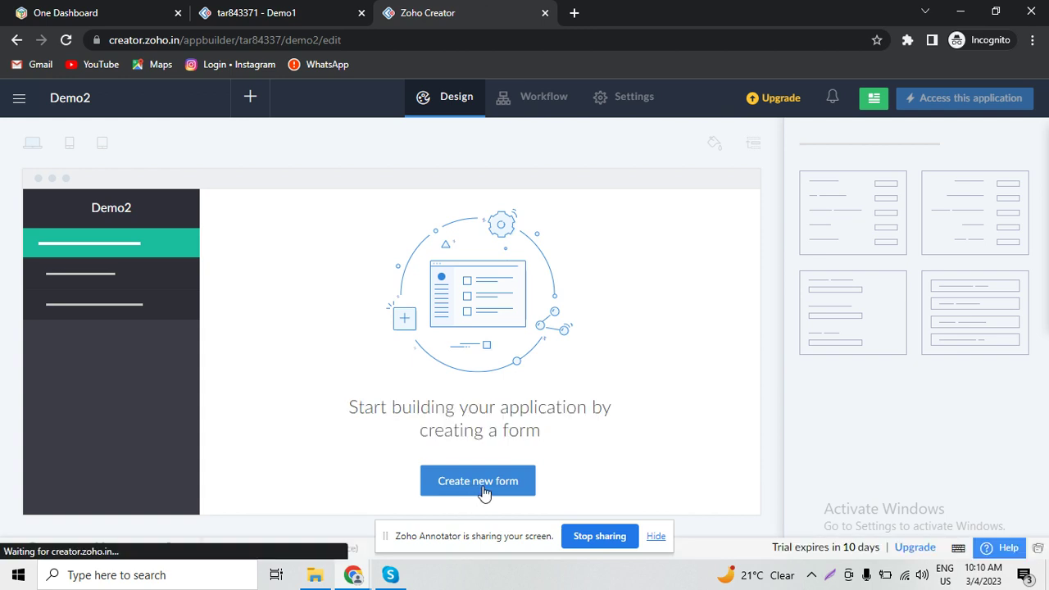
pyautogui.click(485, 491)
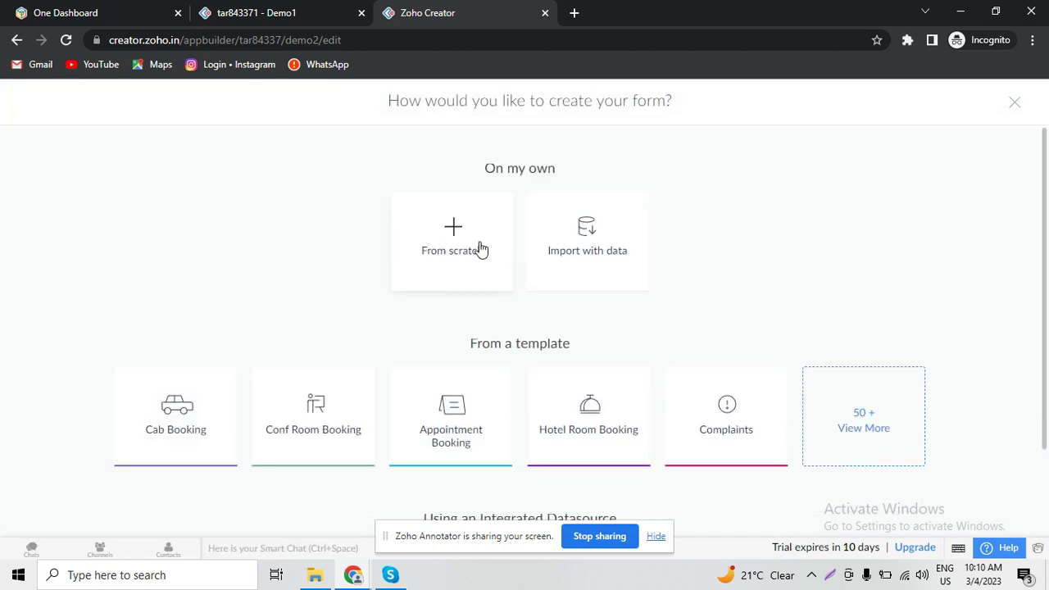
pyautogui.click(482, 250)
pyautogui.click(522, 309)
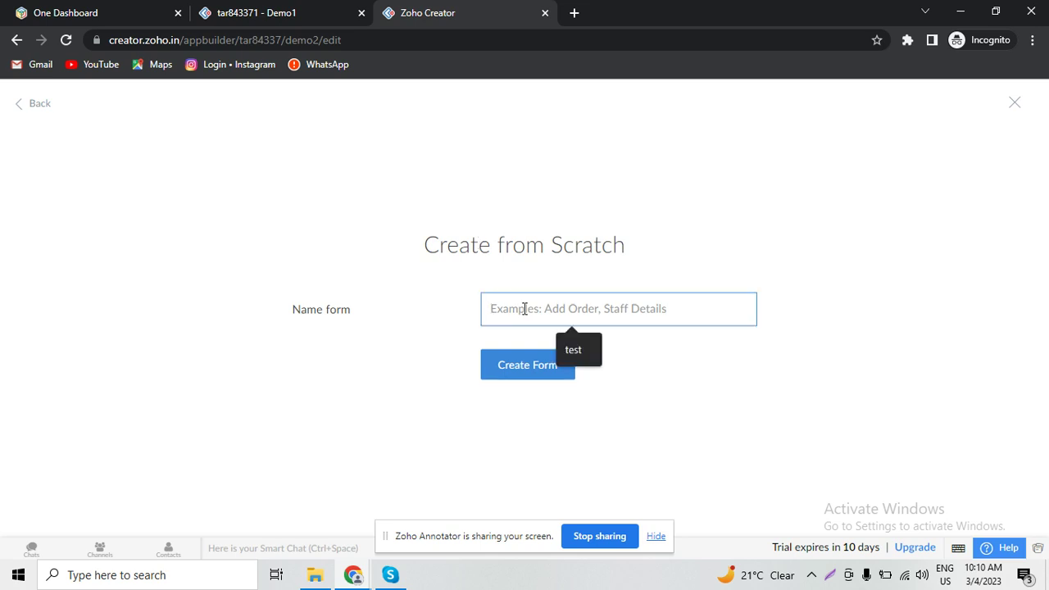
pyautogui.write('A')
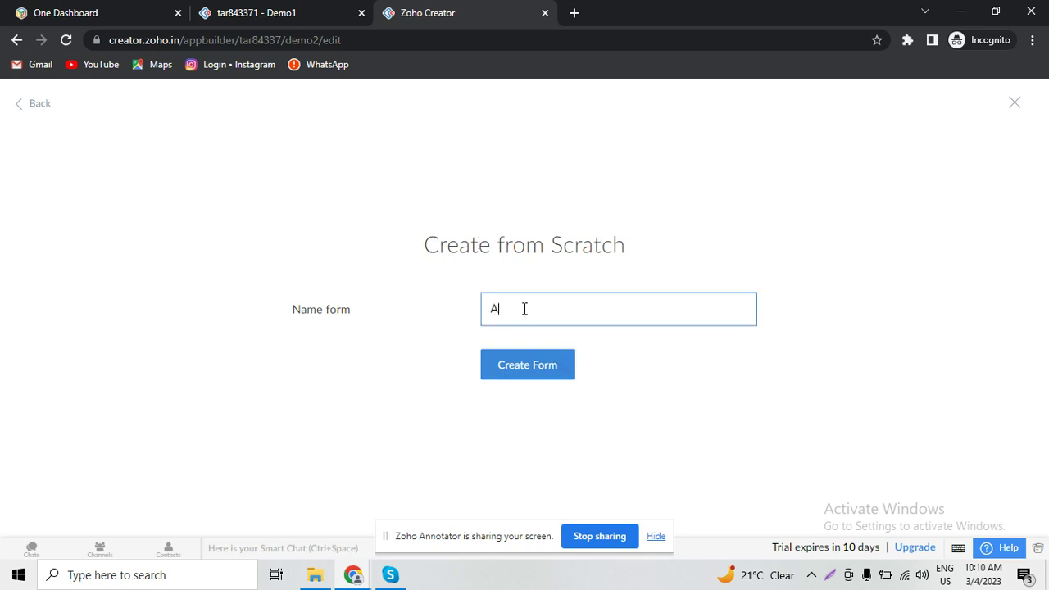
pyautogui.press('BackSpace')
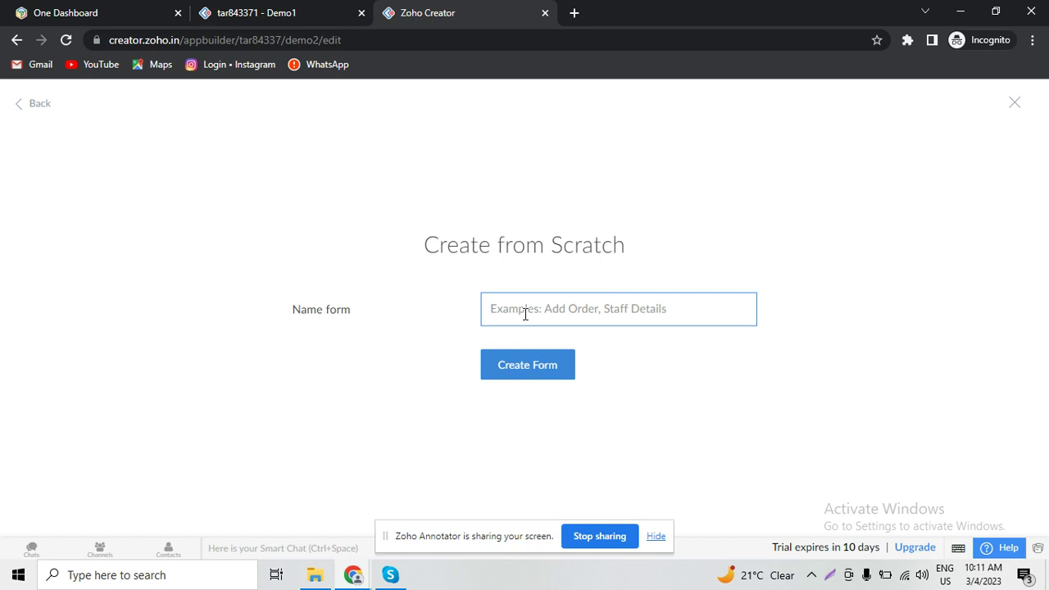
pyautogui.write('Salary')
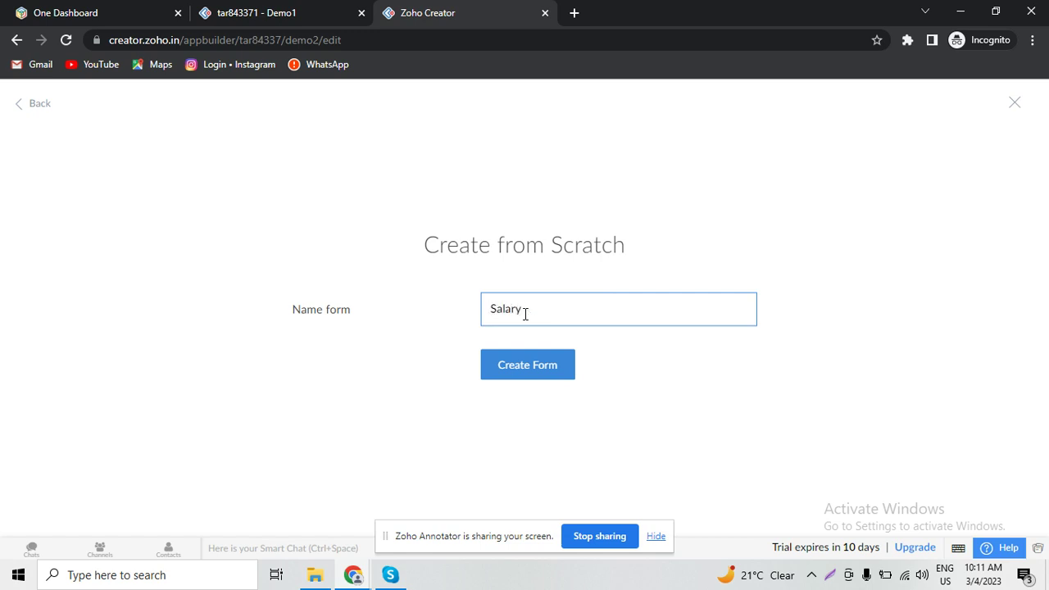
pyautogui.click(525, 364)
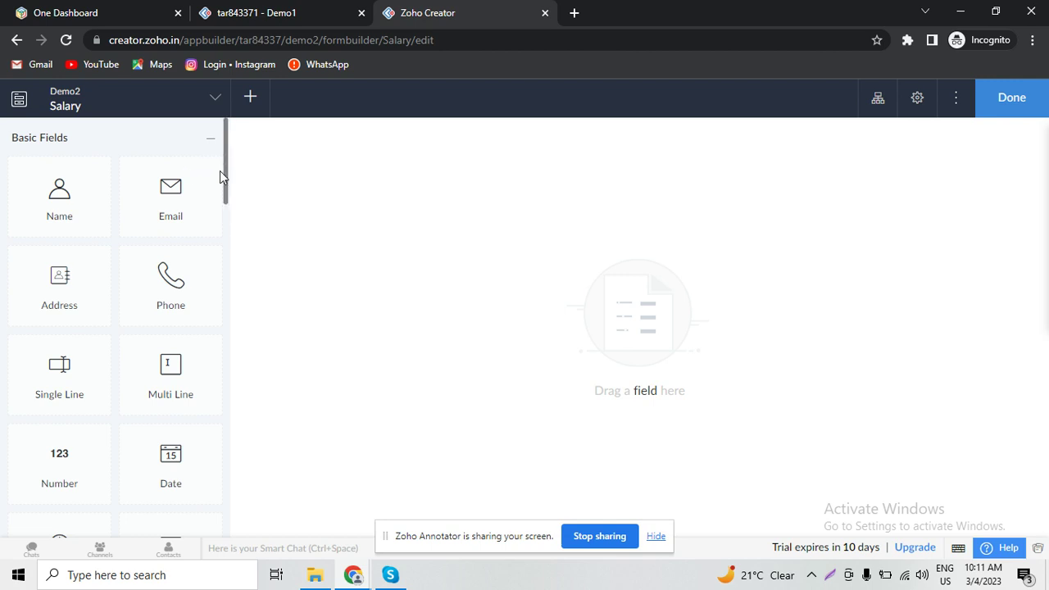
# - Drop a Lookup field on Salary sourcing the Name field of Demo1's Employee registration form
pyautogui.moveTo(228, 180); pyautogui.dragTo(227, 383)
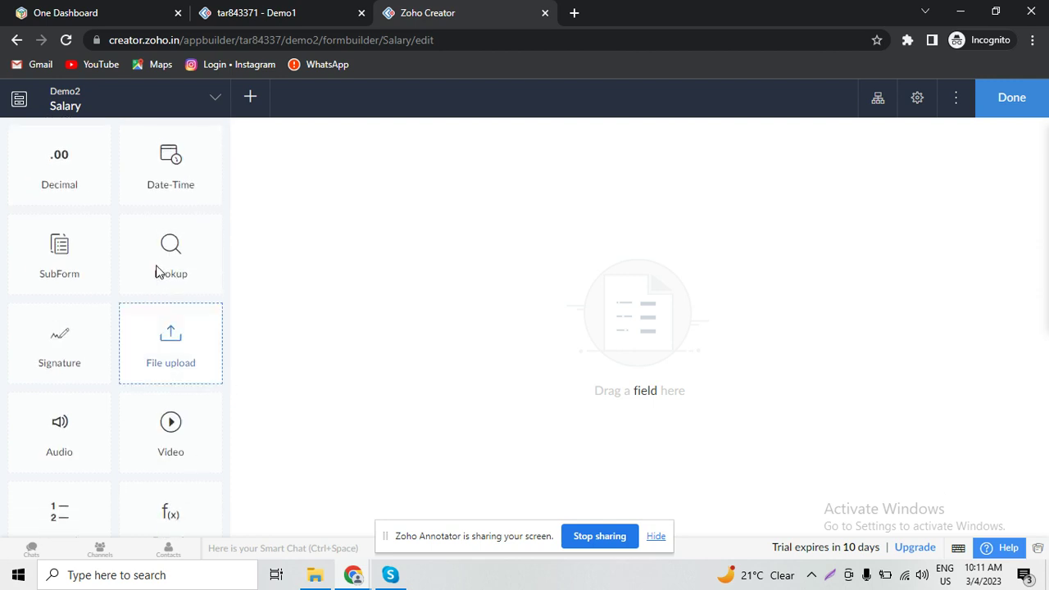
pyautogui.moveTo(156, 271); pyautogui.dragTo(407, 241)
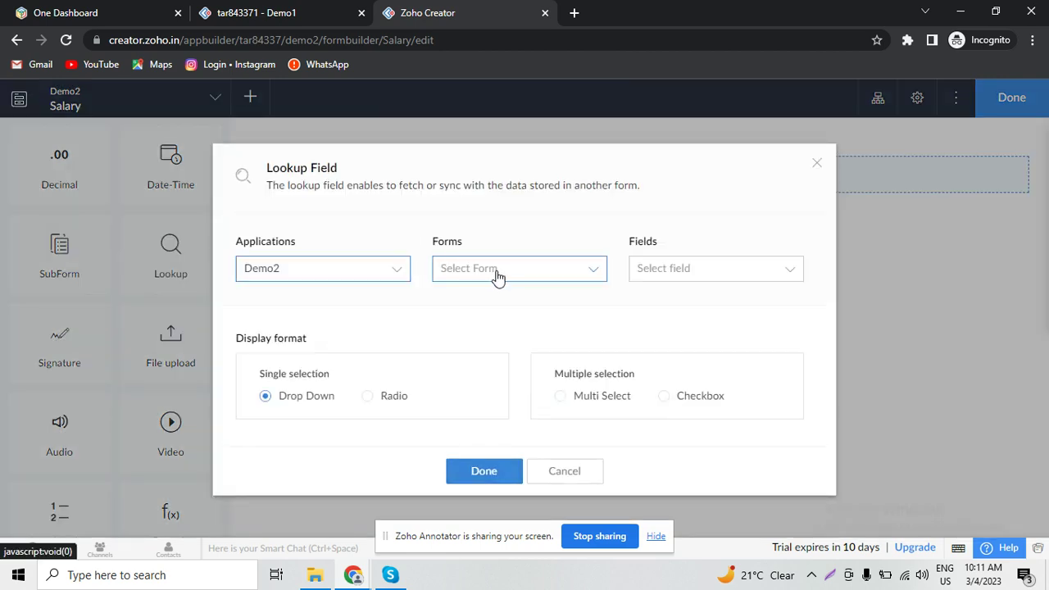
pyautogui.click(330, 271)
pyautogui.click(311, 303)
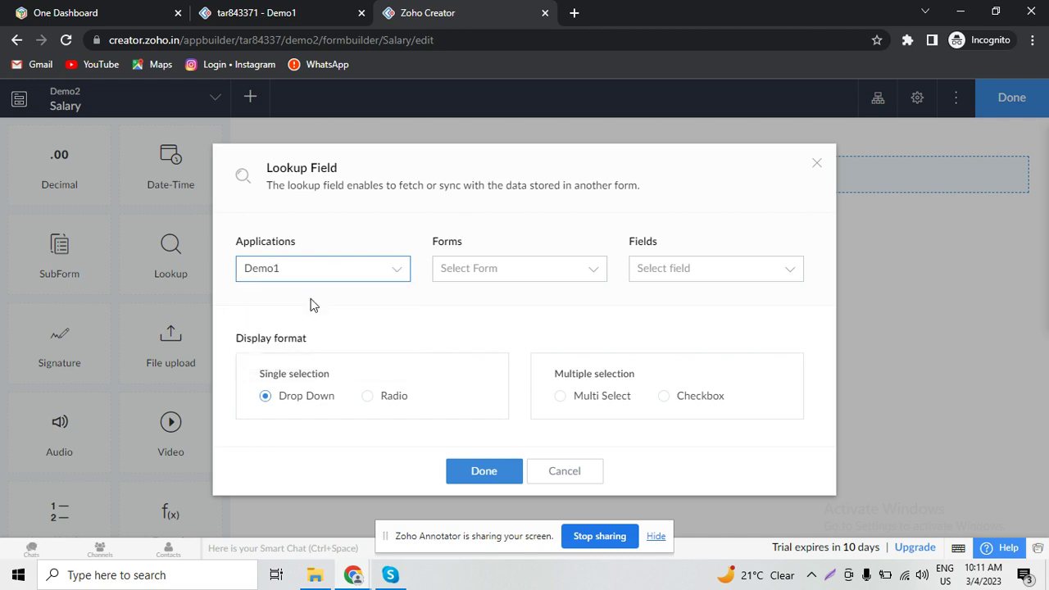
pyautogui.click(557, 280)
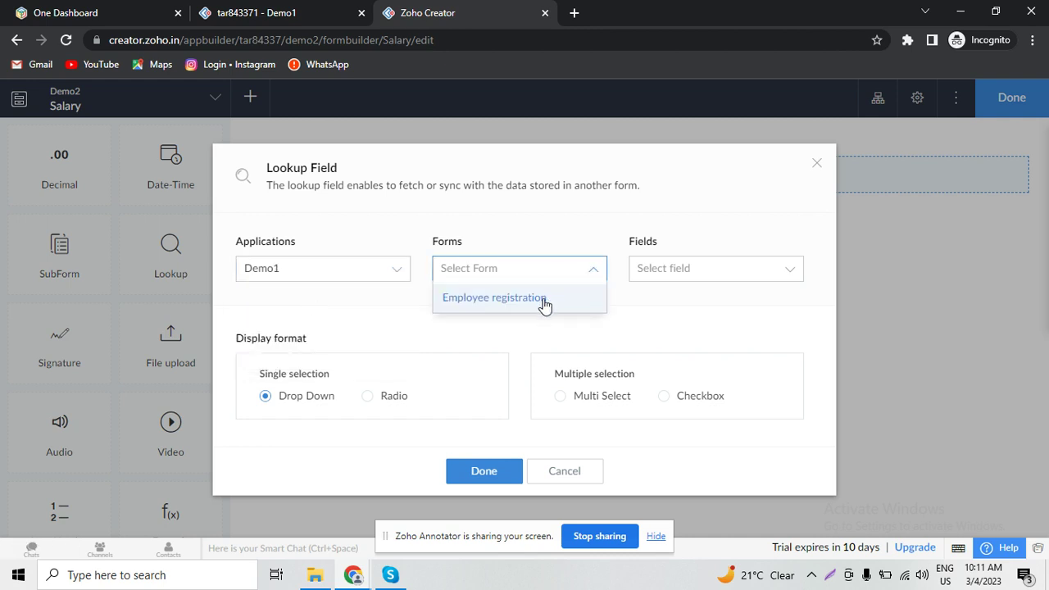
pyautogui.click(544, 300)
pyautogui.click(705, 281)
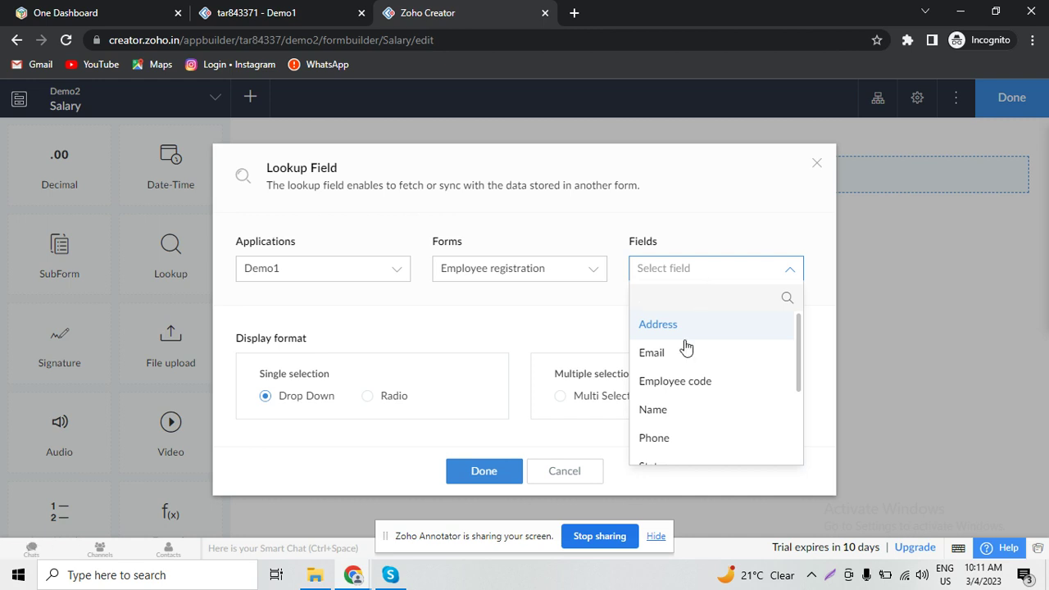
pyautogui.click(682, 416)
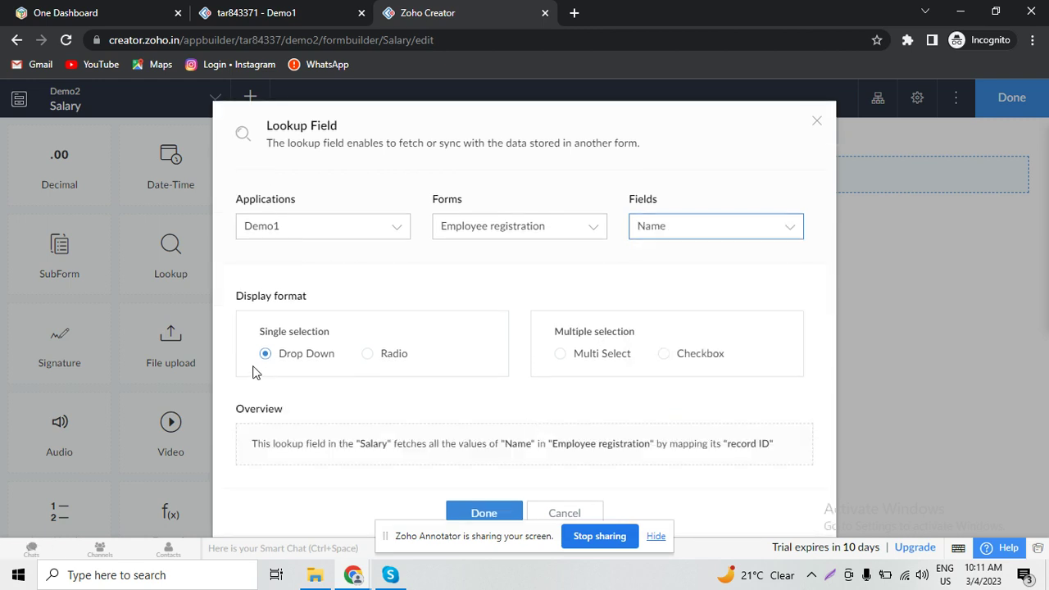
pyautogui.click(485, 519)
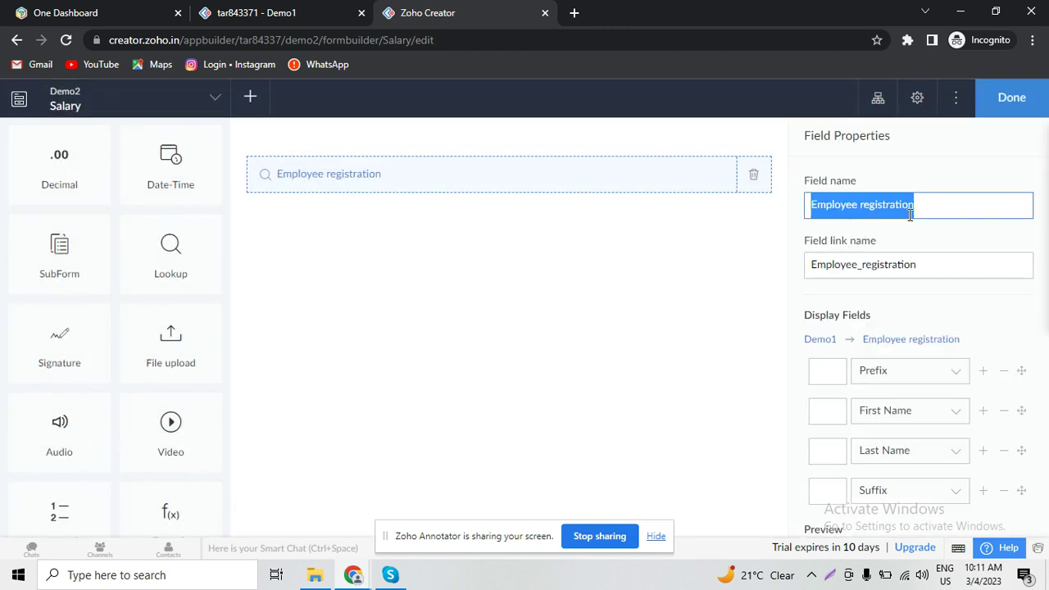
pyautogui.doubleClick(896, 211)
pyautogui.write('Name')
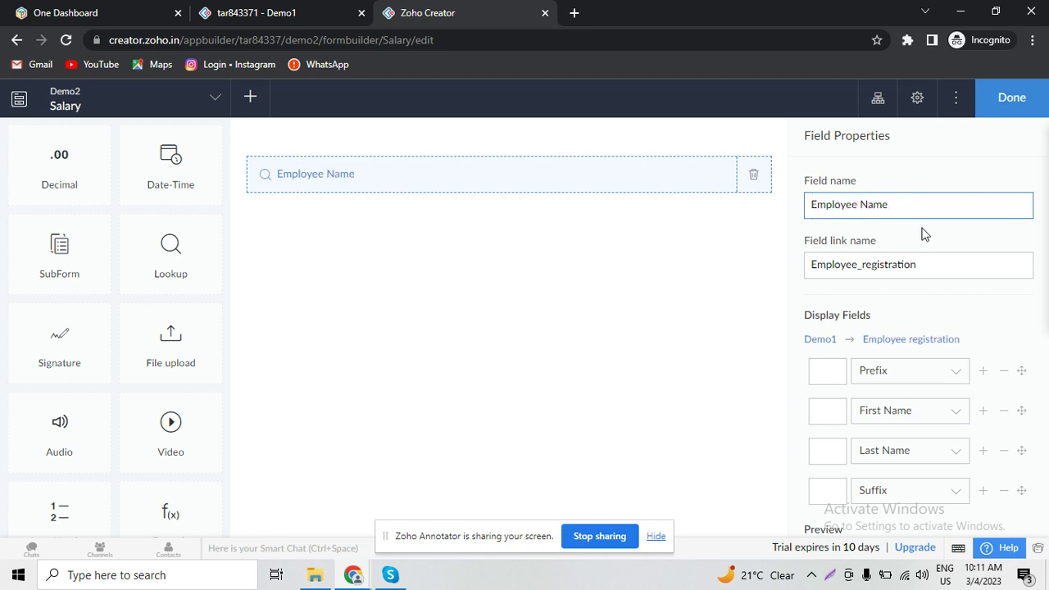
pyautogui.click(924, 235)
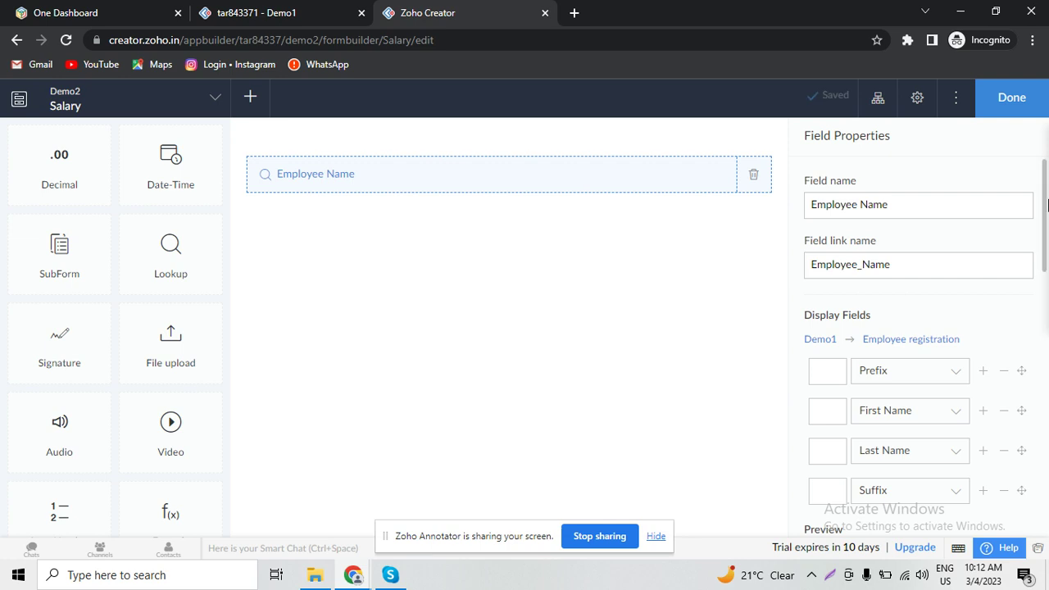
pyautogui.scroll(-1, 1047, 305)
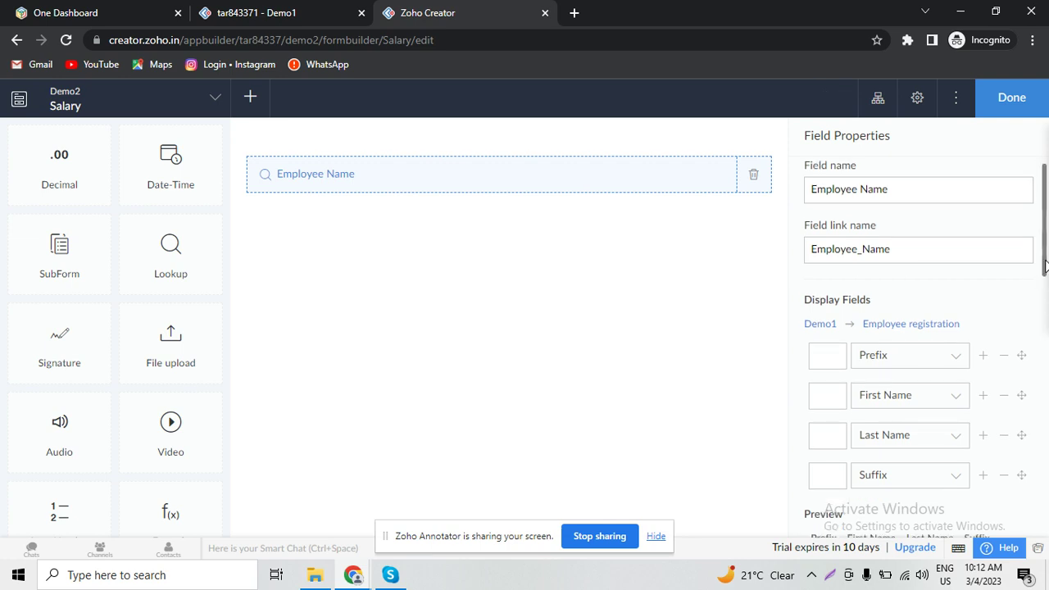
pyautogui.moveTo(1046, 264); pyautogui.dragTo(1044, 365)
pyautogui.scroll(-2, 1044, 363)
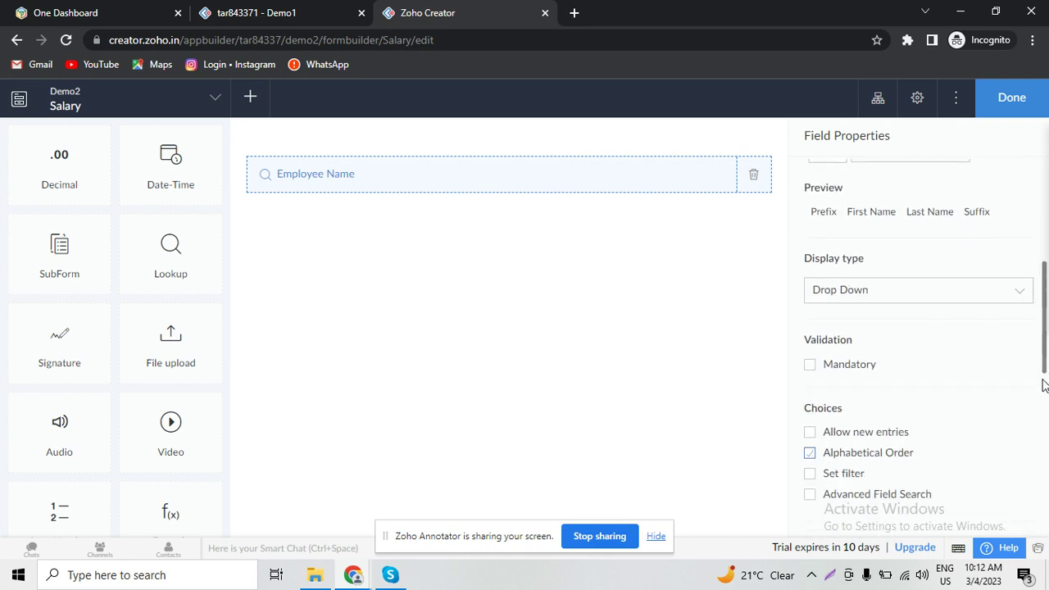
# - Close the Salary form builder and launch the live Demo2 application in a new tab
pyautogui.click(1006, 109)
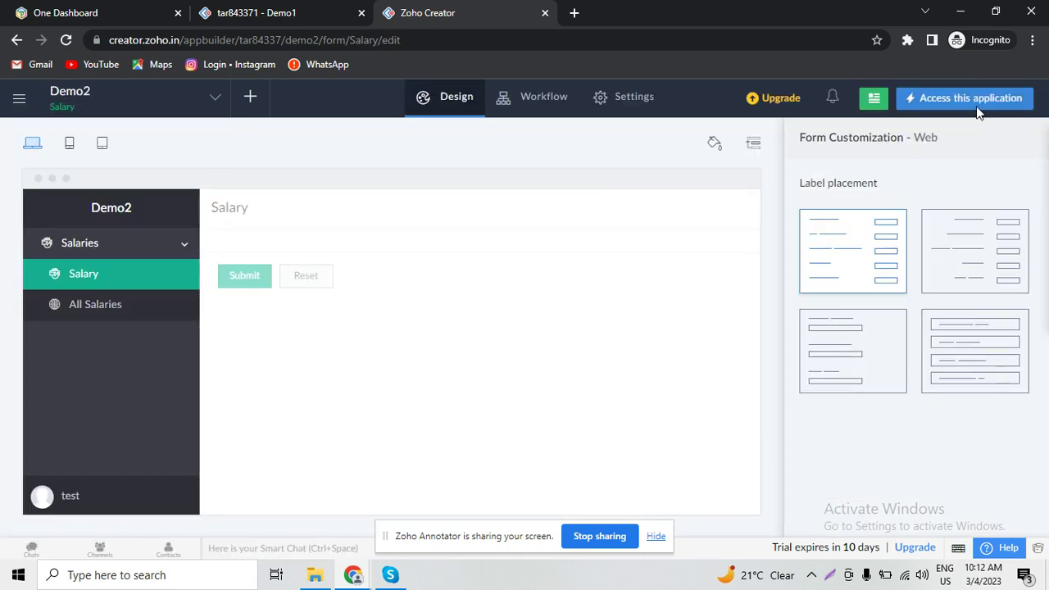
pyautogui.click(967, 101)
pyautogui.click(666, 8)
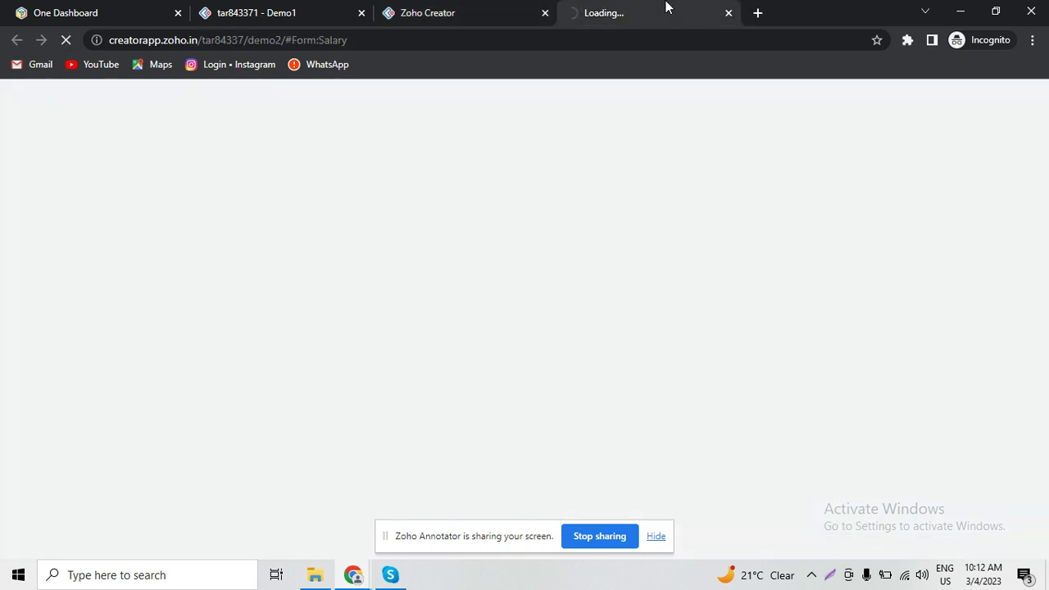
pyautogui.click(401, 7)
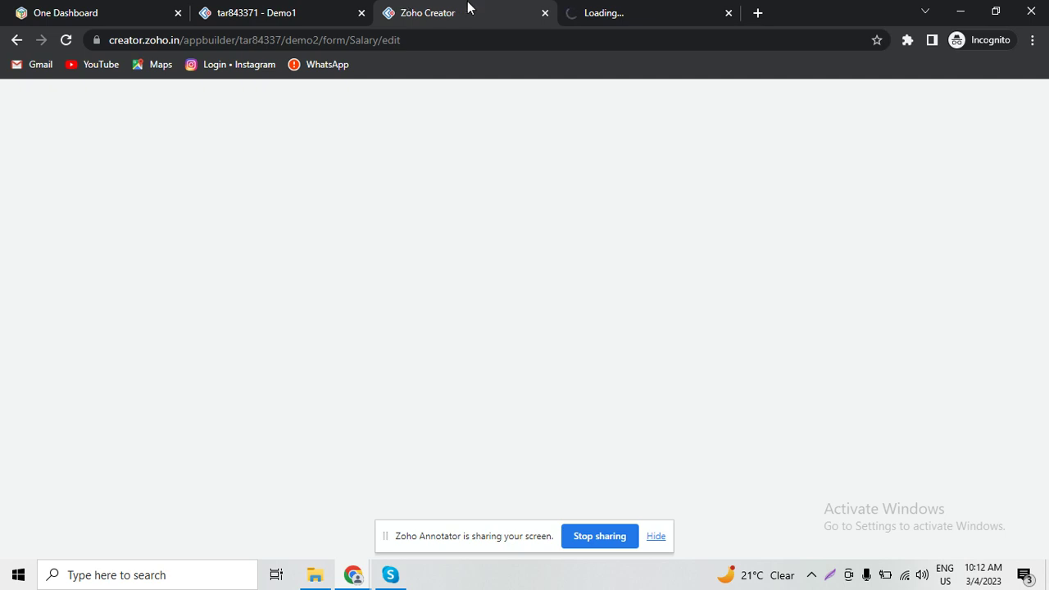
# - Reload the editor, confirm the live Employee Name dropdown lists all three employees, then return
pyautogui.click(615, 8)
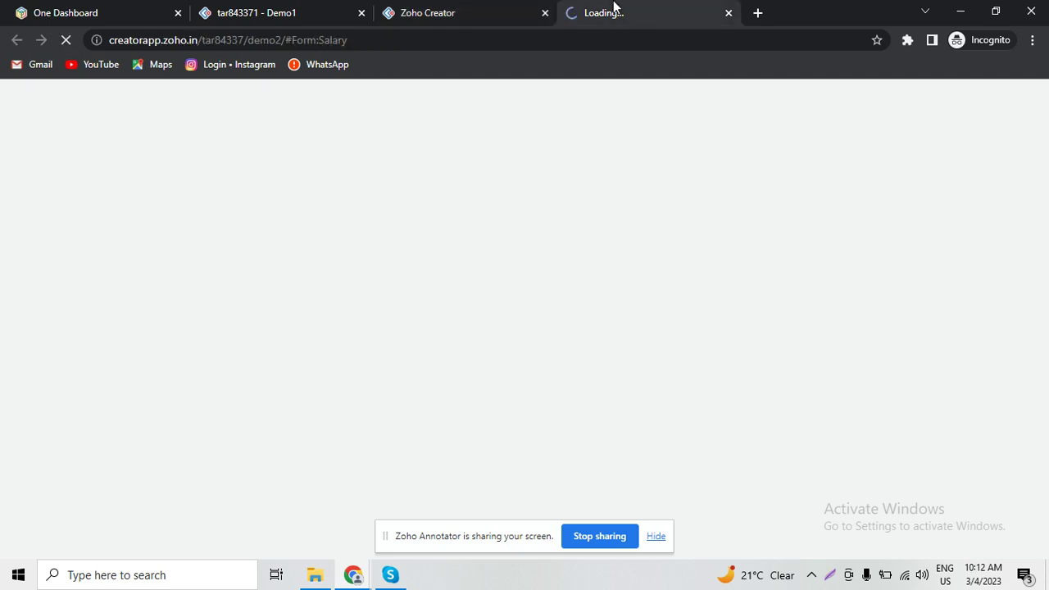
pyautogui.click(452, 8)
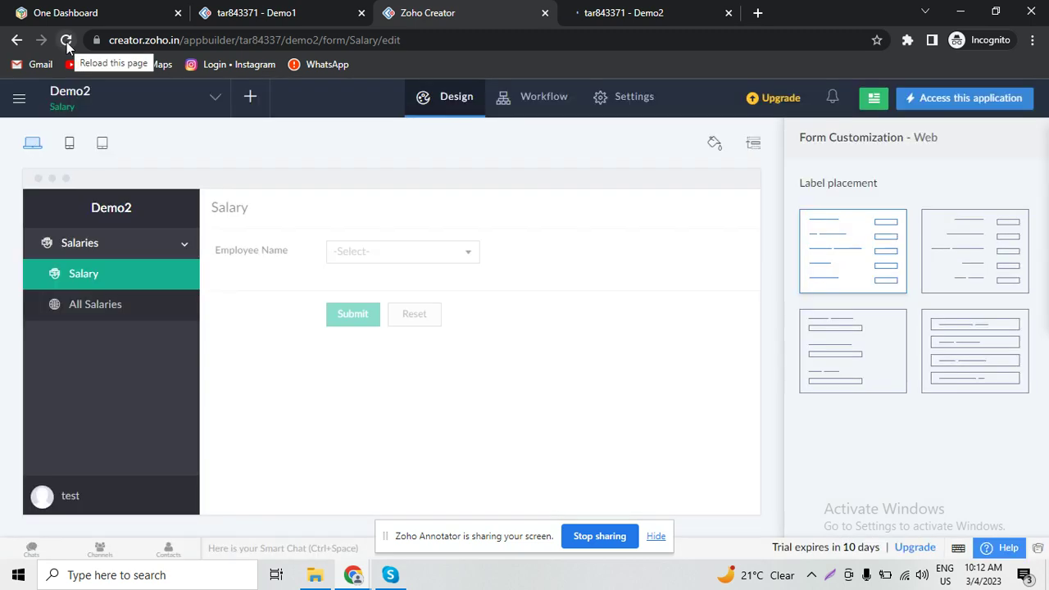
pyautogui.click(66, 41)
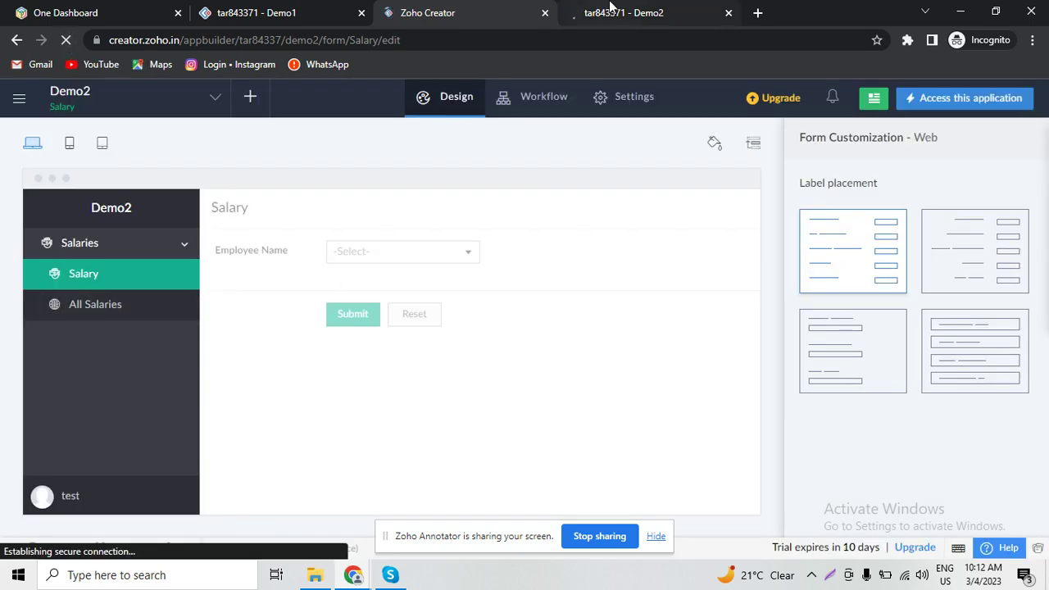
pyautogui.click(611, 8)
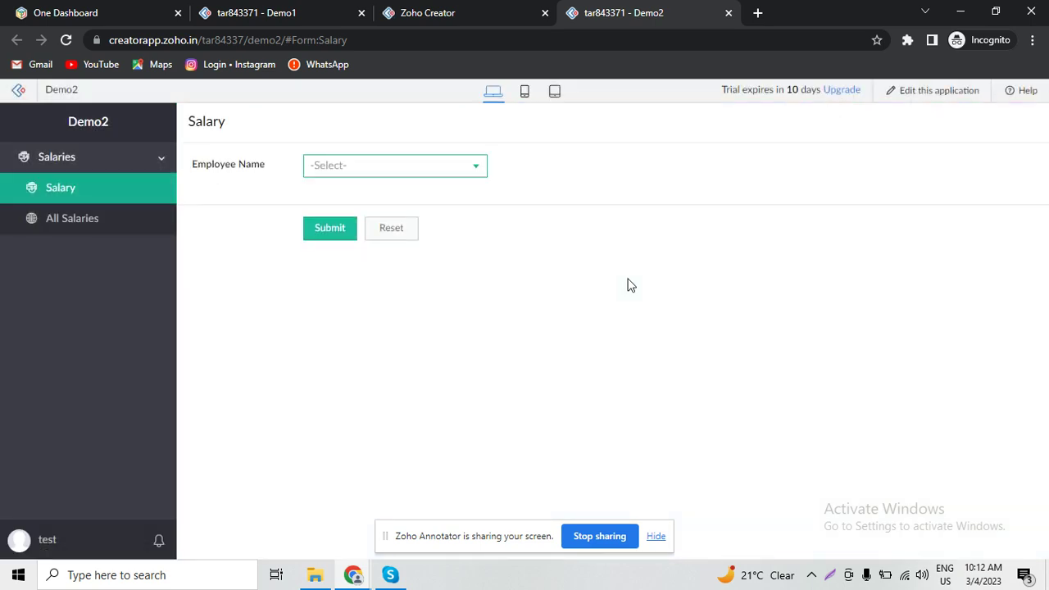
pyautogui.click(438, 166)
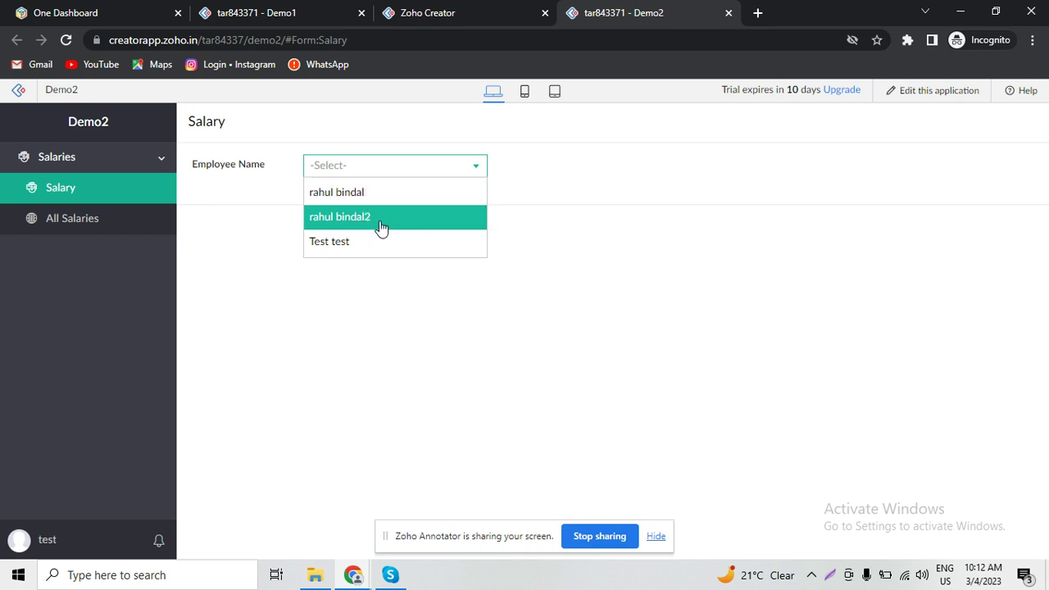
pyautogui.click(475, 9)
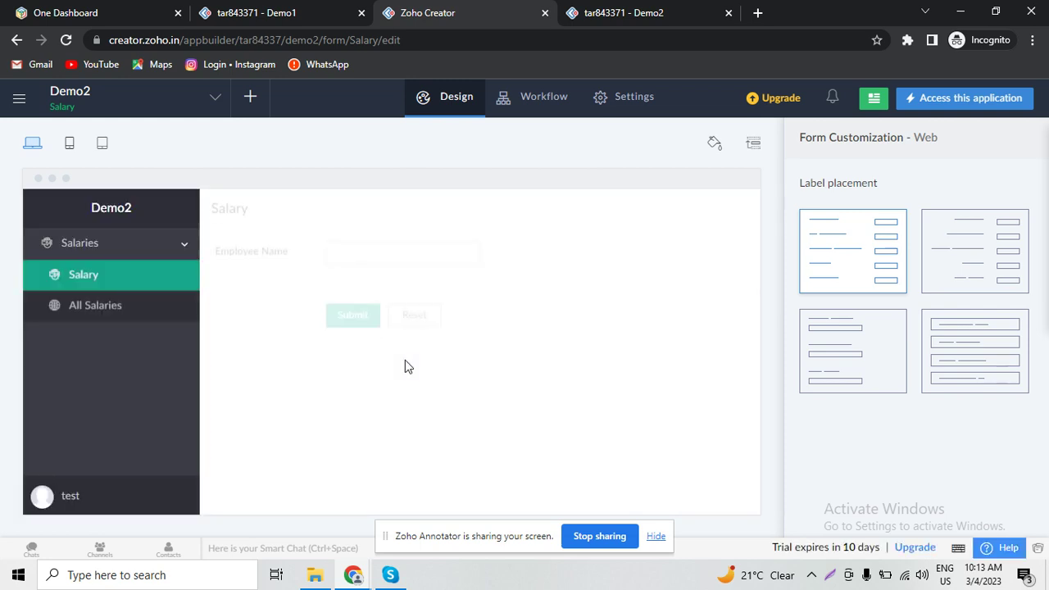
# - Add a Status equals Active filter to the Employee Name lookup field
pyautogui.moveTo(469, 328)
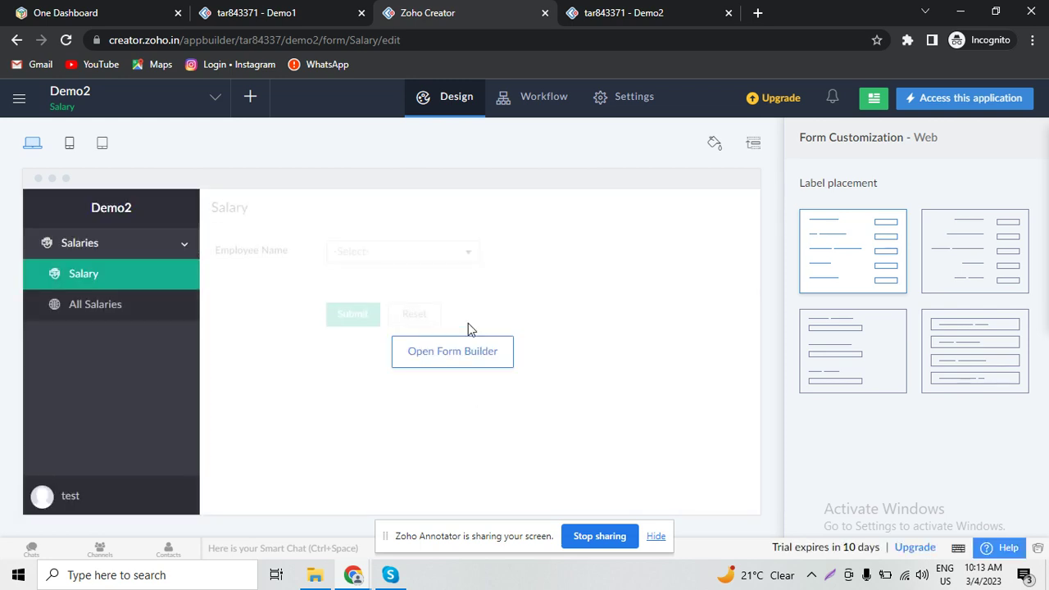
pyautogui.click(463, 352)
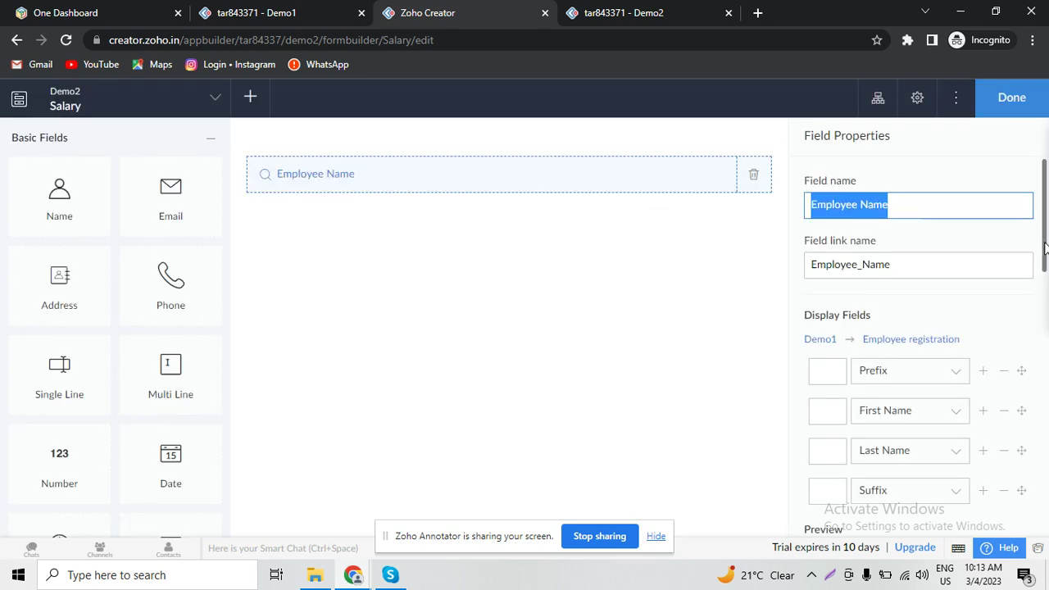
pyautogui.moveTo(1046, 248); pyautogui.dragTo(1047, 353)
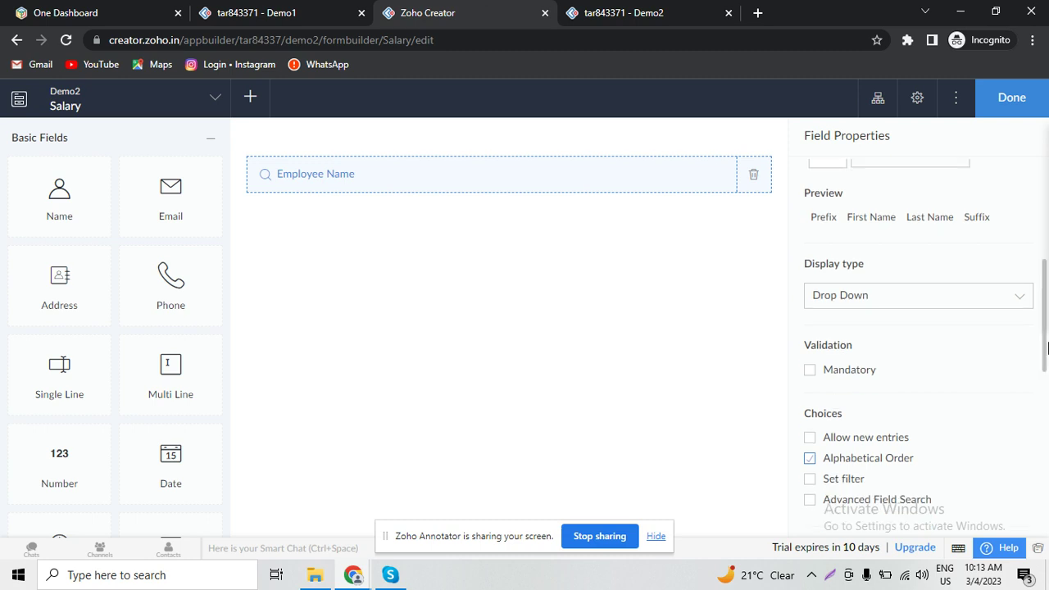
pyautogui.click(809, 480)
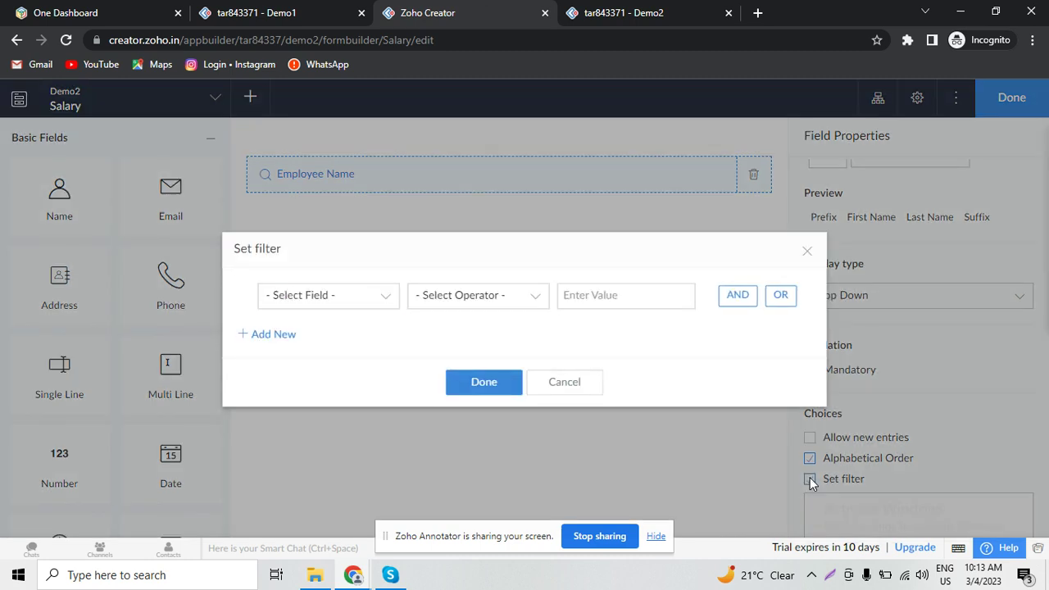
pyautogui.click(371, 305)
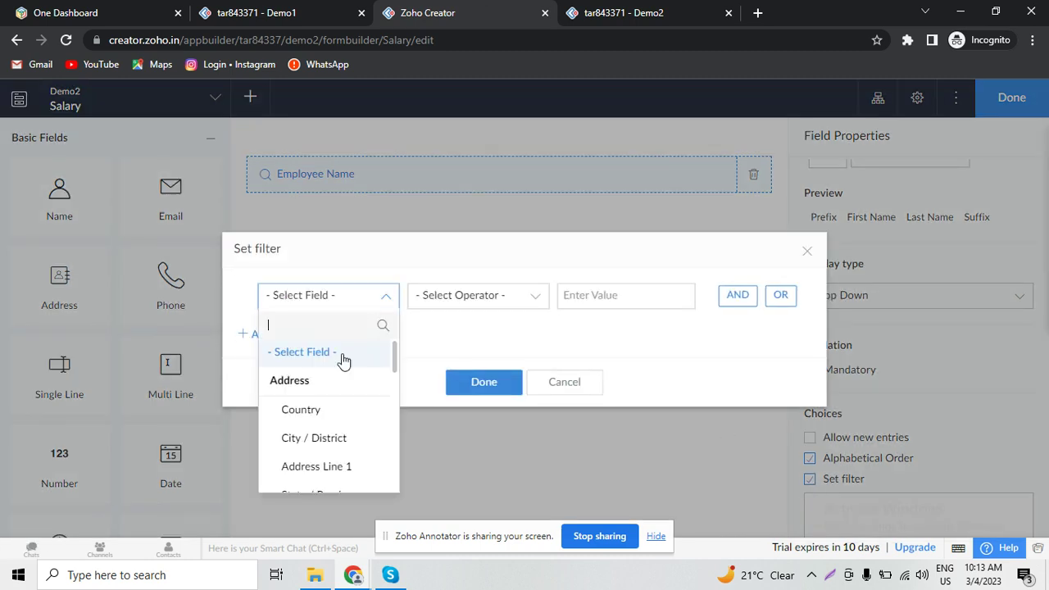
pyautogui.write('statu')
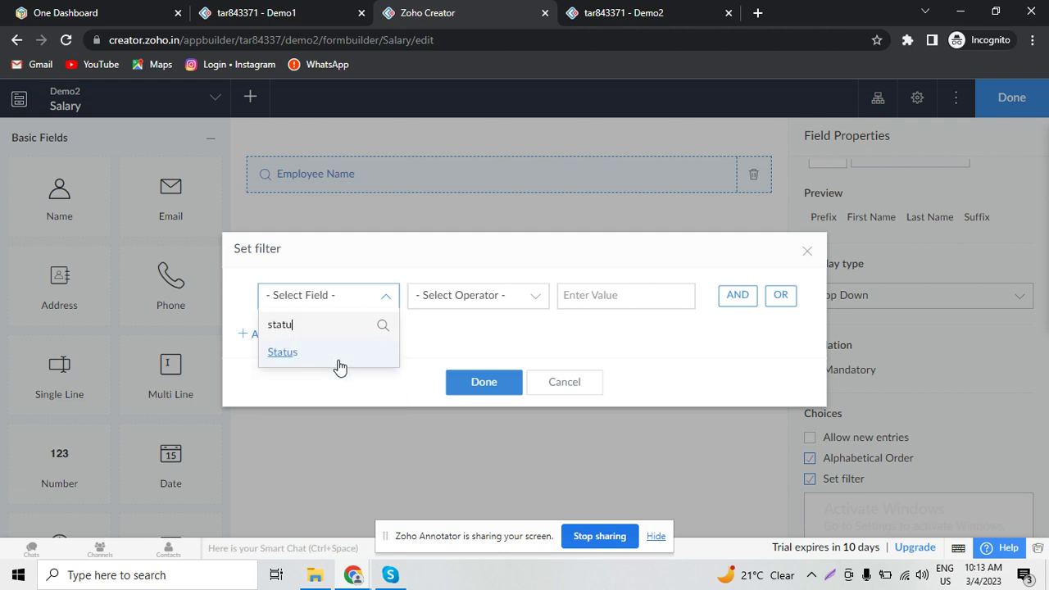
pyautogui.click(339, 362)
pyautogui.click(474, 305)
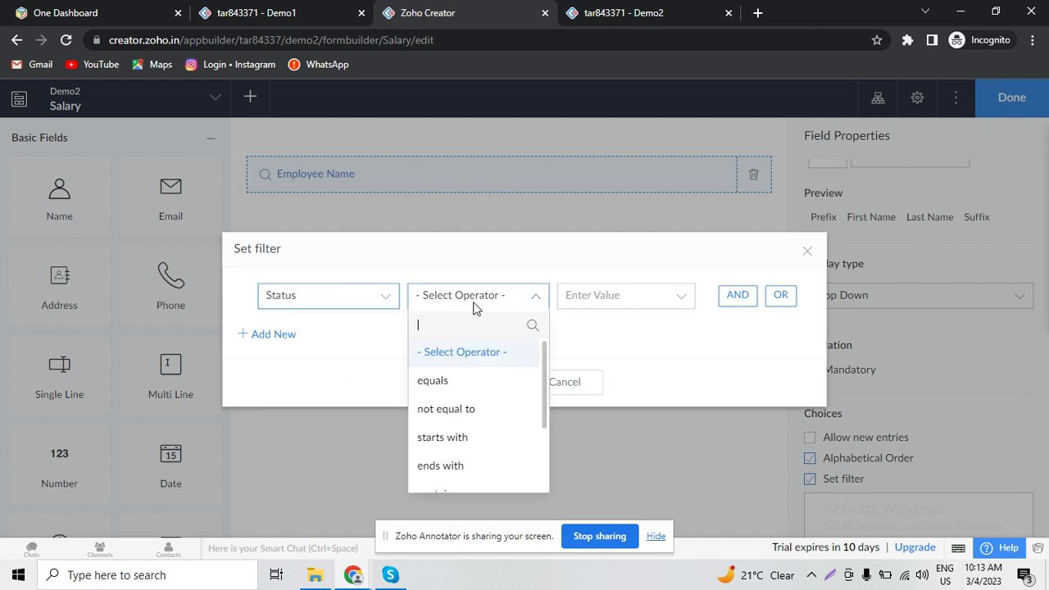
pyautogui.click(471, 397)
pyautogui.click(600, 387)
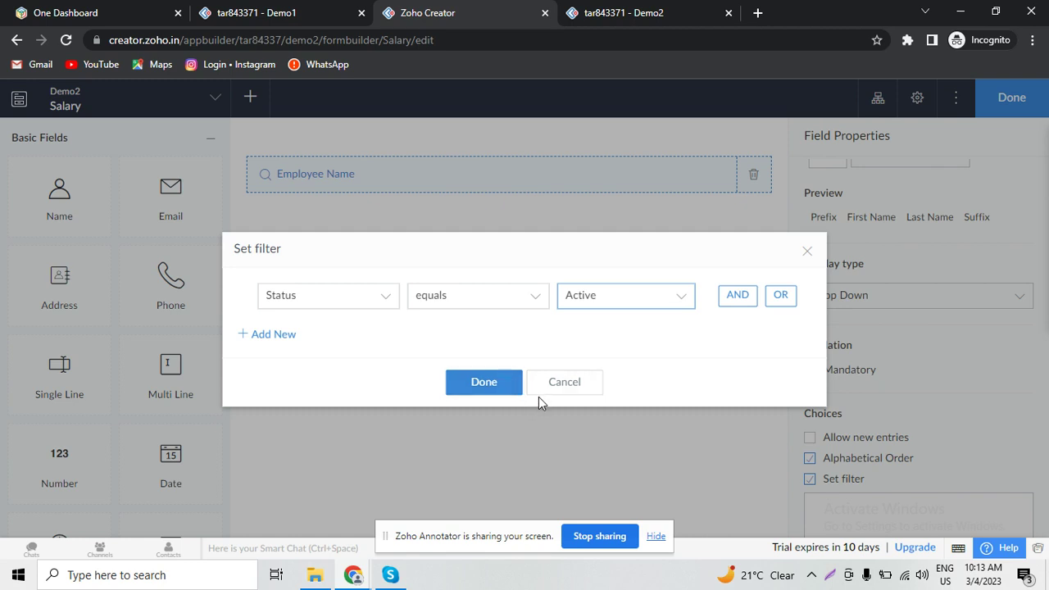
pyautogui.click(488, 394)
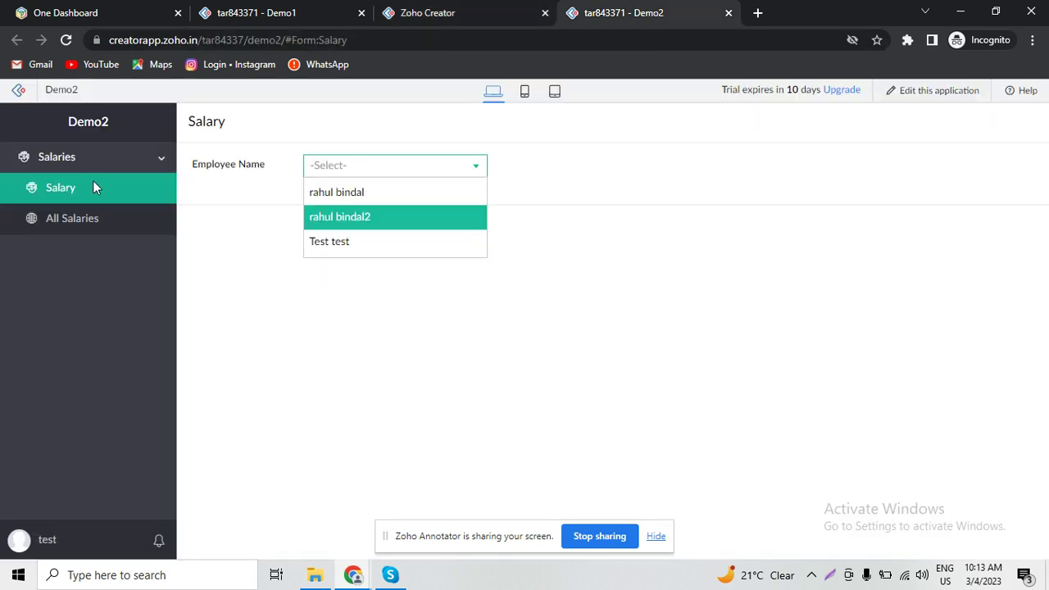
# - Reload the live Salary form and compare its Employee Name list against the Demo1 report
pyautogui.click(93, 187)
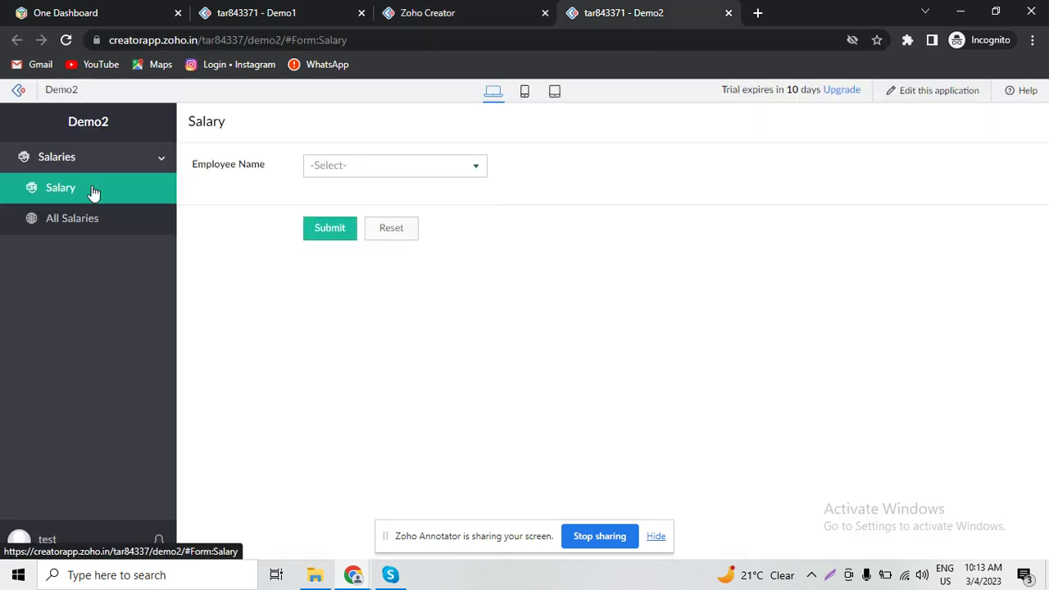
pyautogui.click(424, 174)
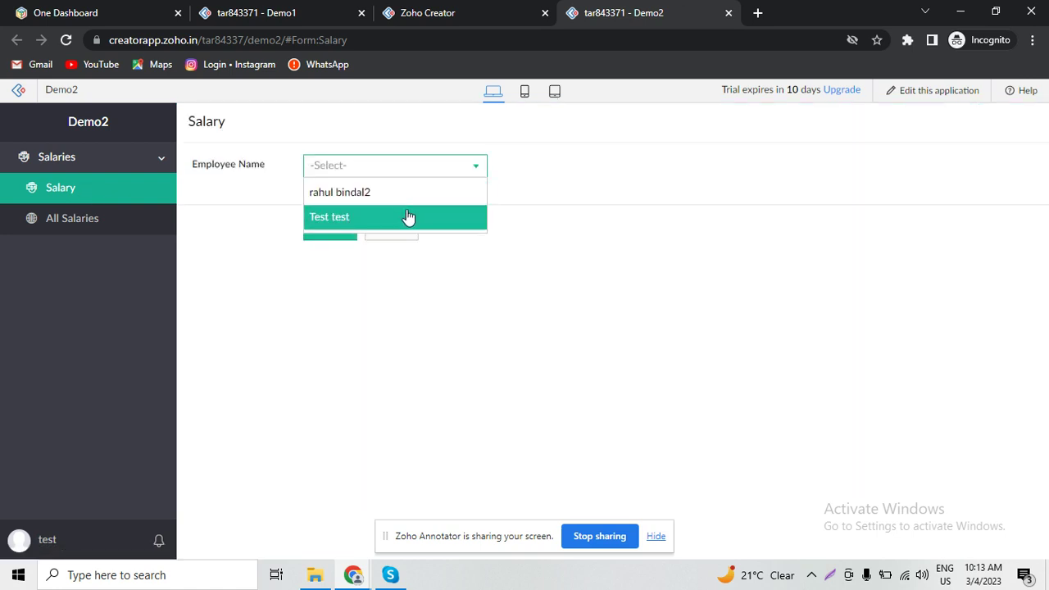
pyautogui.click(275, 11)
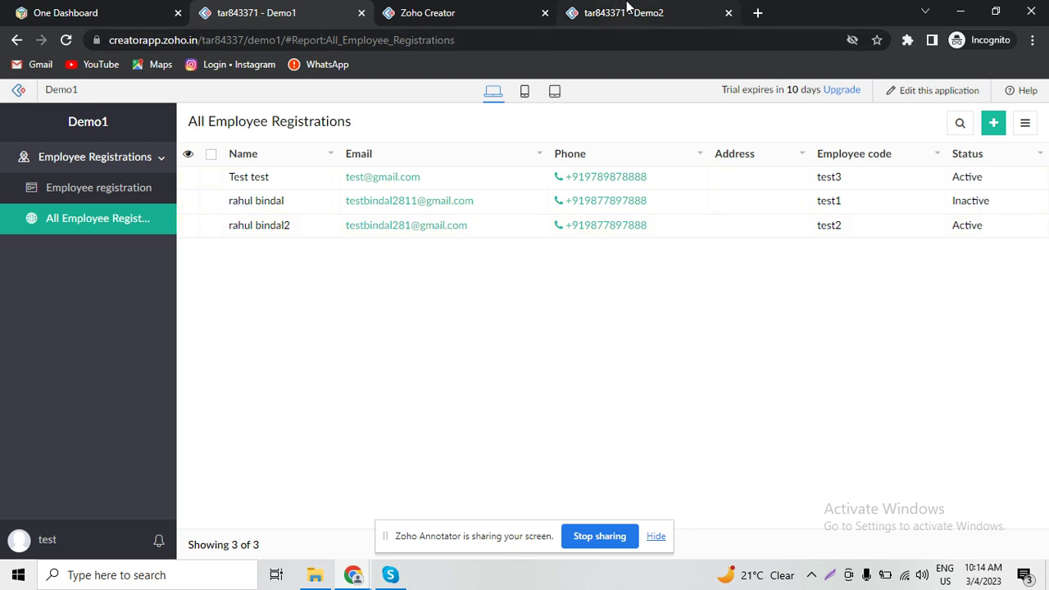
pyautogui.click(626, 9)
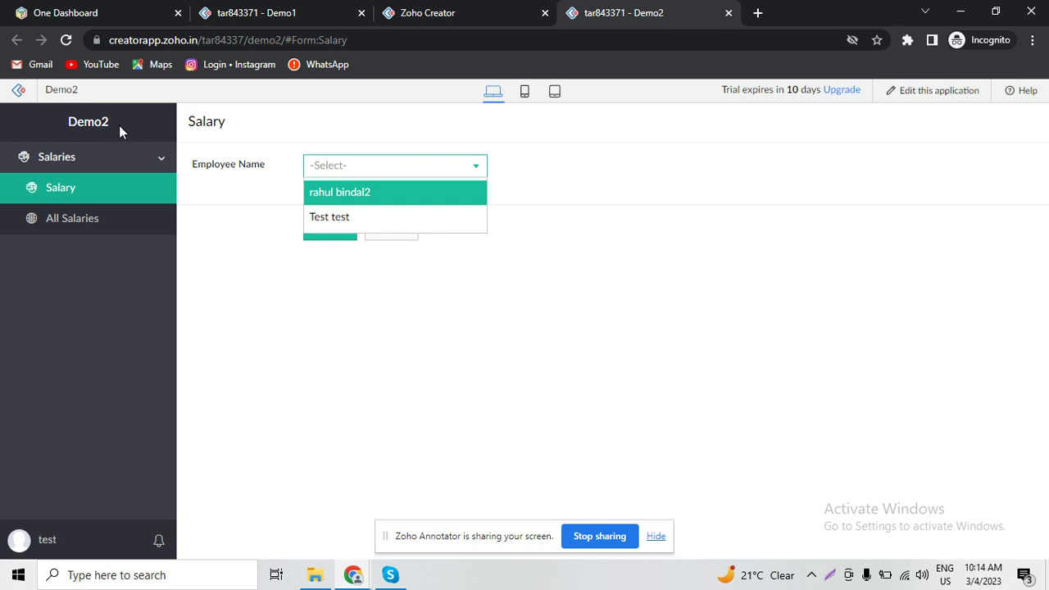
pyautogui.click(461, 308)
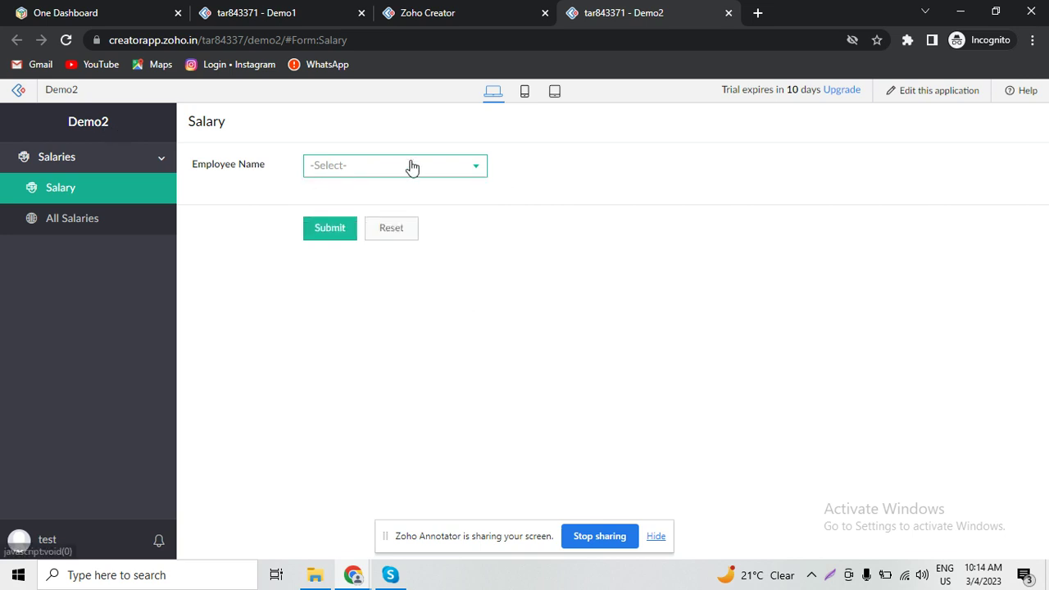
# - Select each of the two active employees in Employee Name, then return to the builder
pyautogui.click(435, 174)
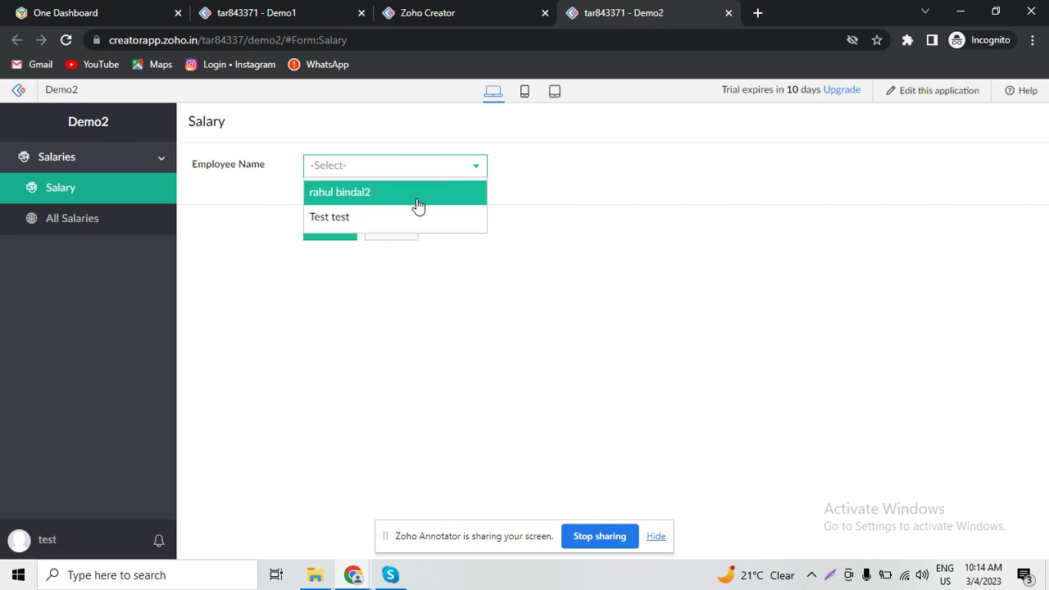
pyautogui.click(418, 197)
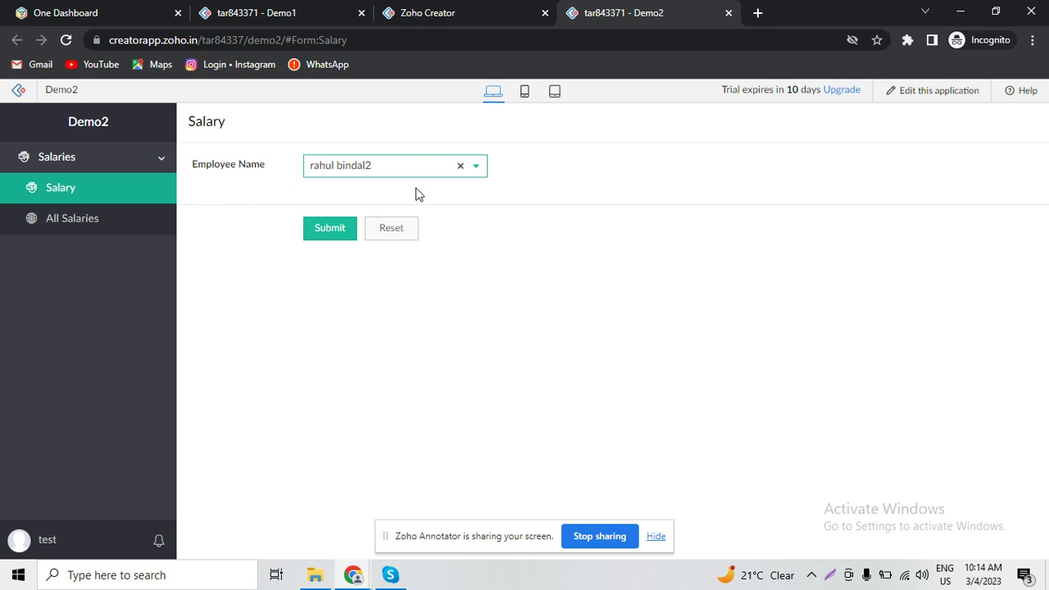
pyautogui.click(379, 170)
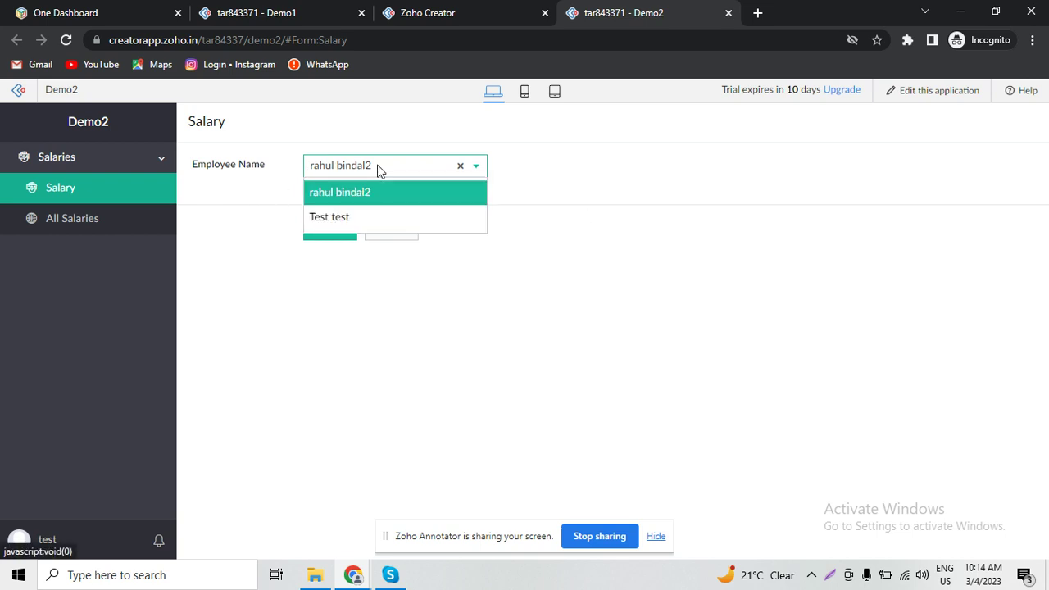
pyautogui.click(374, 218)
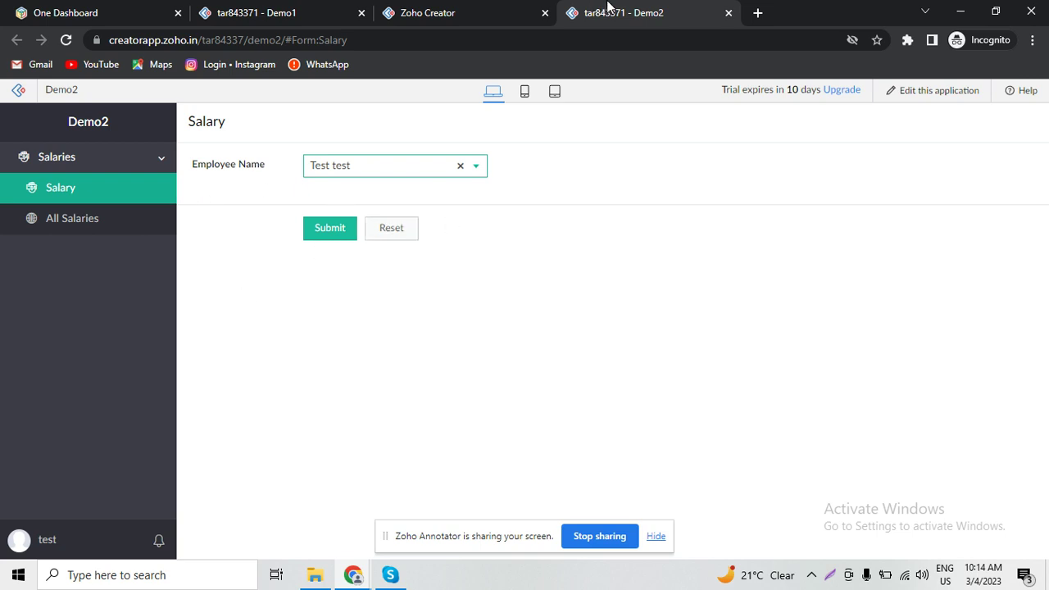
pyautogui.click(459, 8)
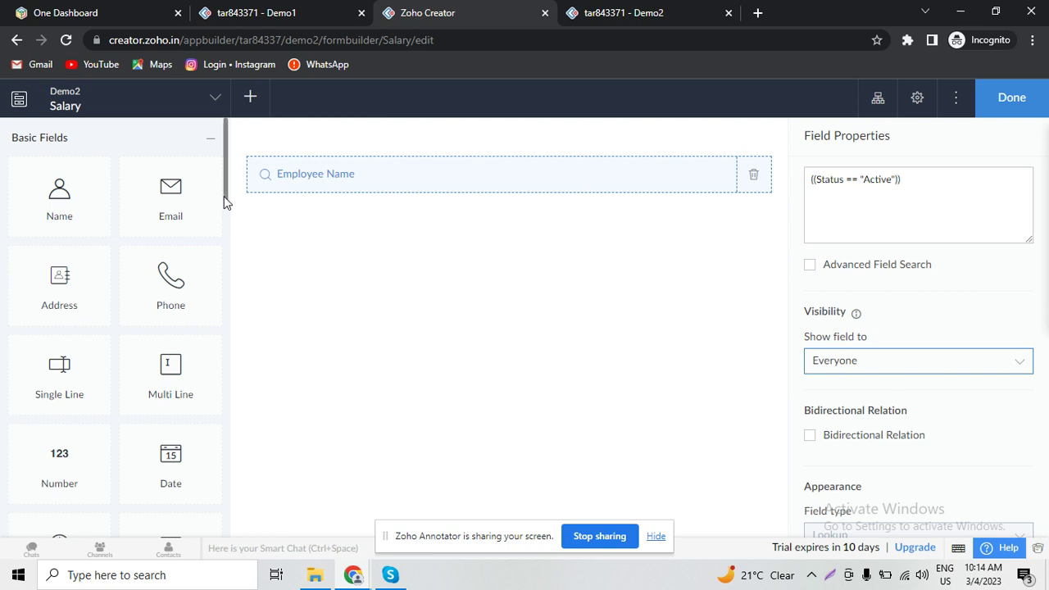
# - Place an Add Notes field from Special Fields directly below Employee Name
pyautogui.tripleClick(244, 420)
pyautogui.scroll(-6, 223, 435)
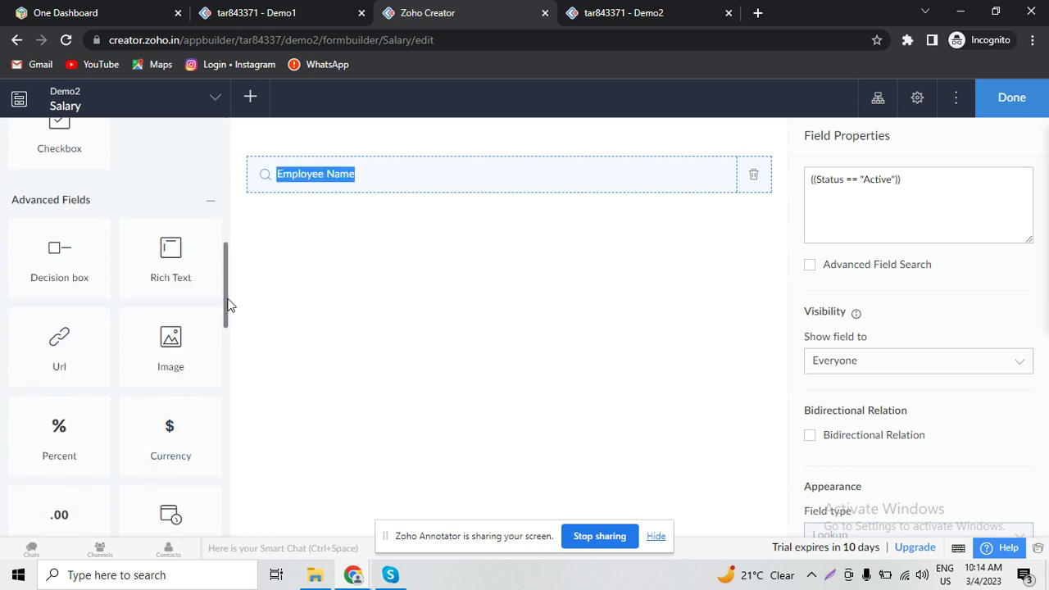
pyautogui.scroll(-1, 221, 394)
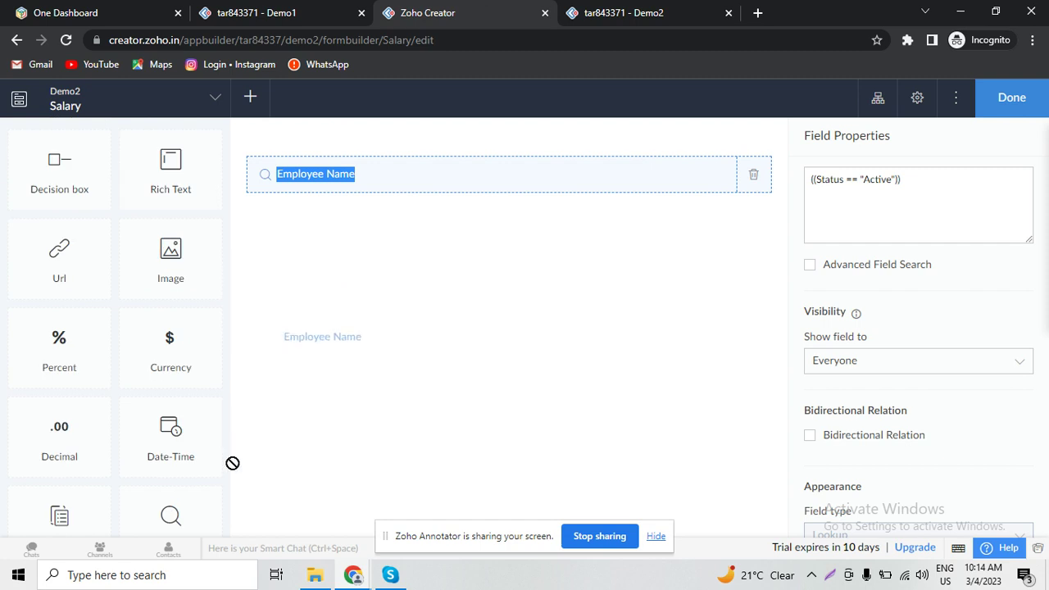
pyautogui.scroll(-1, 221, 342)
pyautogui.moveTo(221, 344); pyautogui.dragTo(195, 423)
pyautogui.scroll(-1, 195, 424)
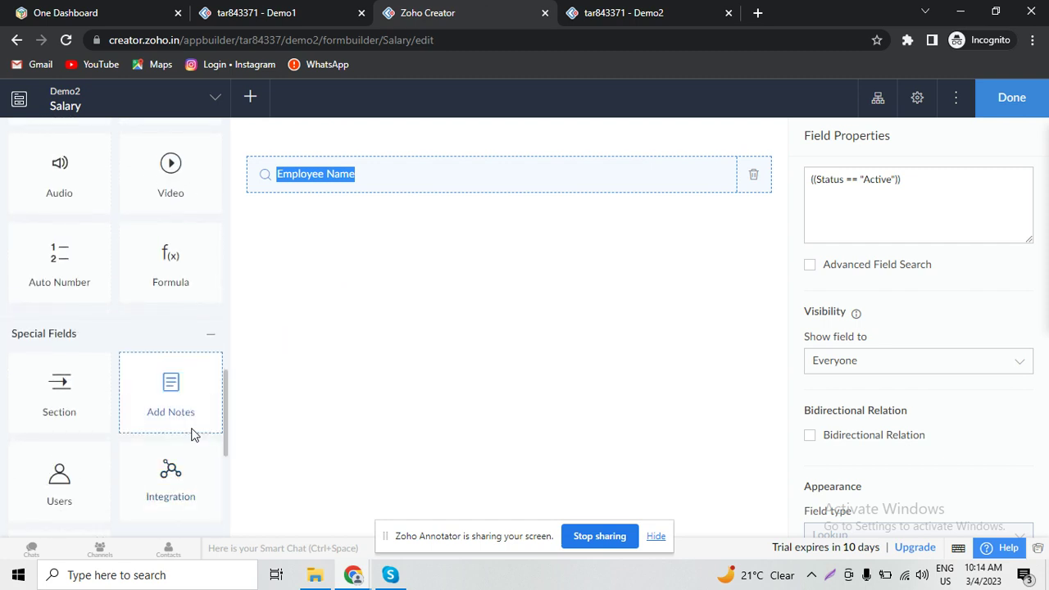
pyautogui.click(193, 429)
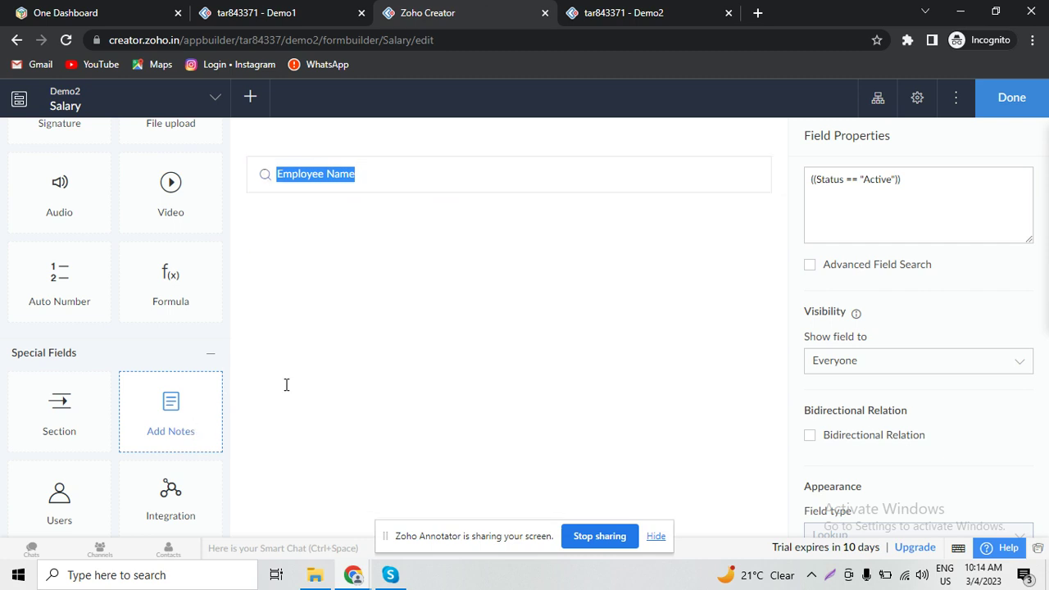
# - Delete the note's default placeholder text and finish building the Salary form
pyautogui.click(593, 219)
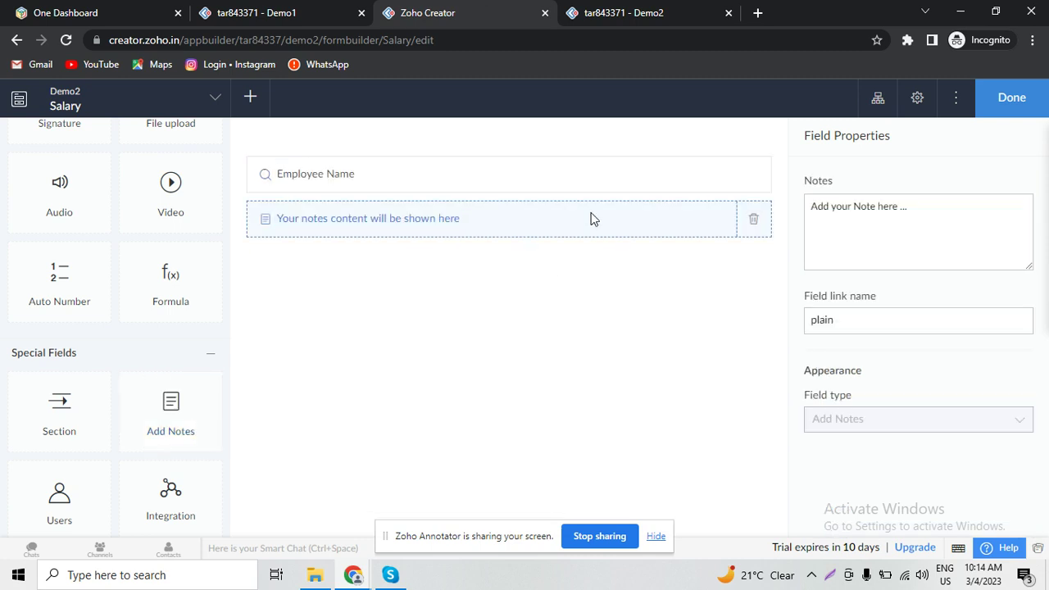
pyautogui.click(875, 216)
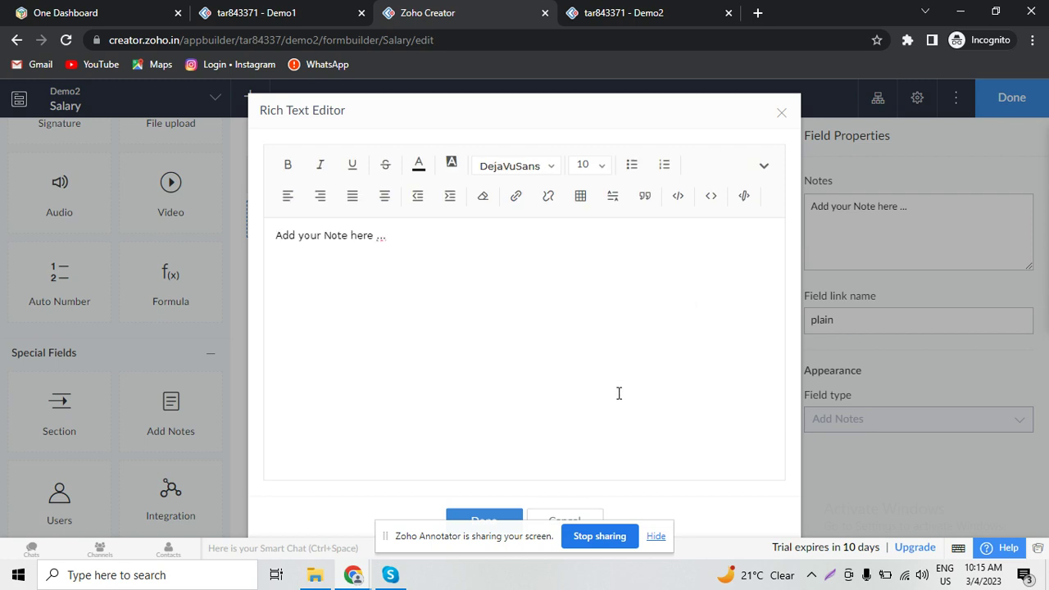
pyautogui.press('BackSpace')
pyautogui.press('BackSpace')
pyautogui.press('BackSpace')
pyautogui.press('BackSpace')
pyautogui.press('BackSpace')
pyautogui.press('BackSpace')
pyautogui.press('BackSpace')
pyautogui.press('BackSpace')
pyautogui.press('BackSpace')
pyautogui.press('BackSpace')
pyautogui.press('BackSpace')
pyautogui.press('BackSpace')
pyautogui.press('BackSpace')
pyautogui.press('BackSpace')
pyautogui.press('BackSpace')
pyautogui.press('BackSpace')
pyautogui.press('BackSpace')
pyautogui.press('BackSpace')
pyautogui.press('BackSpace')
pyautogui.press('BackSpace')
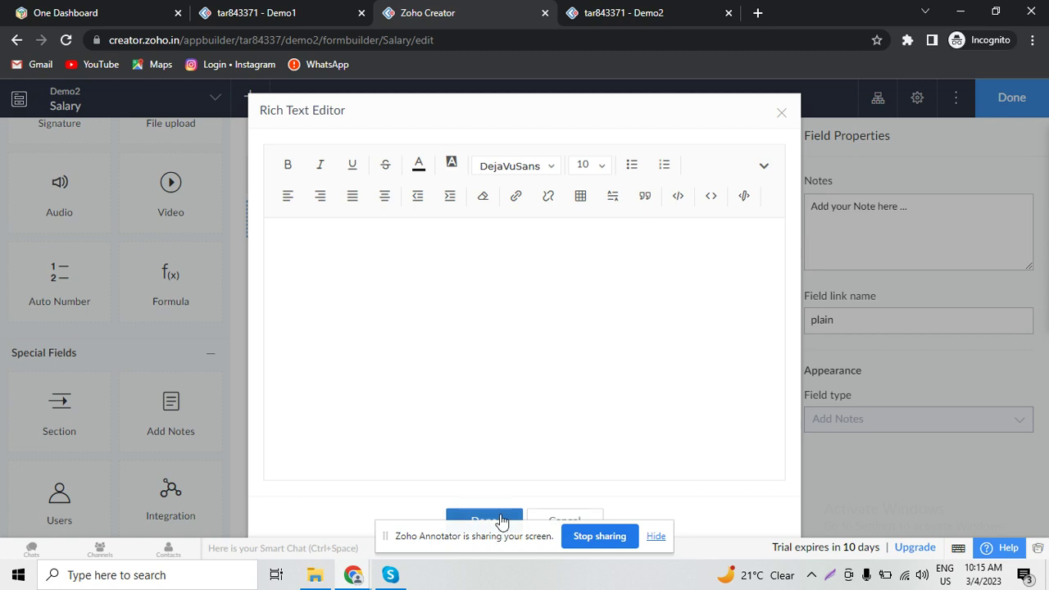
pyautogui.click(502, 521)
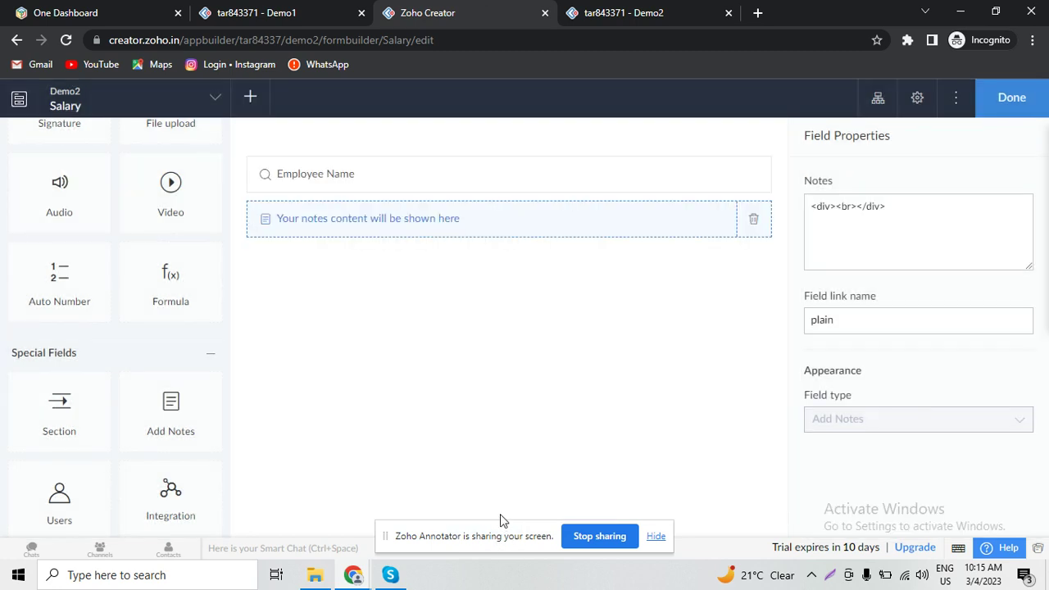
pyautogui.click(1027, 100)
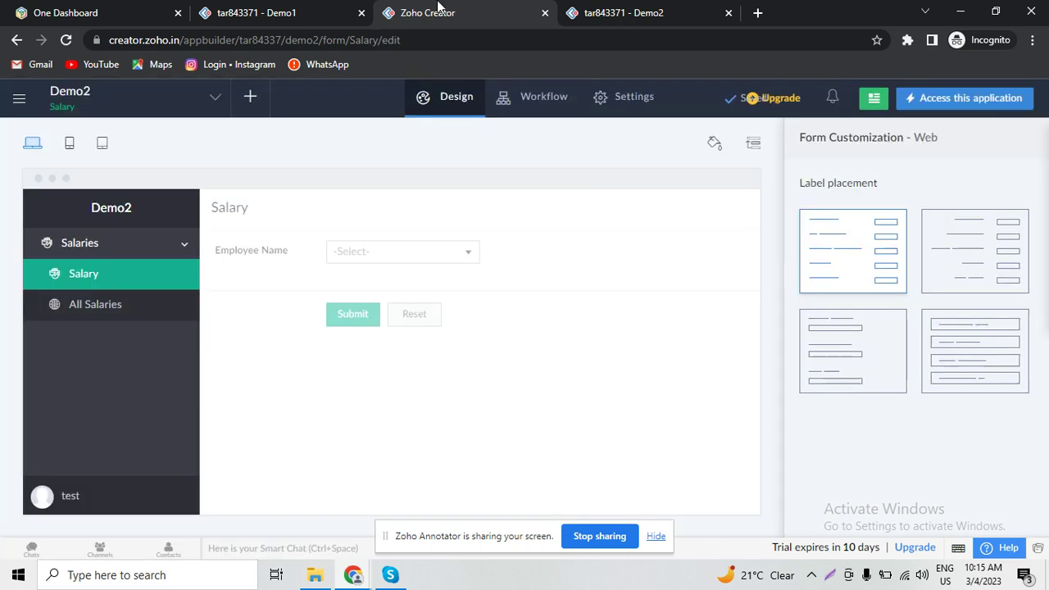
# - Reload the live Salary form, pick an employee name, then bring up Demo1's All Employee Registrations
pyautogui.click(637, 6)
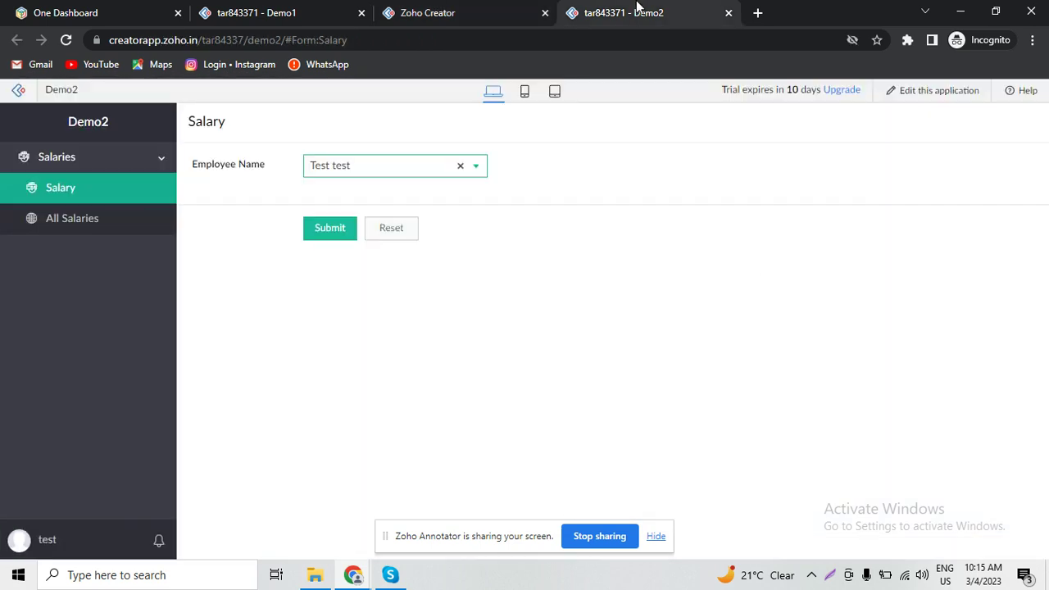
pyautogui.click(112, 201)
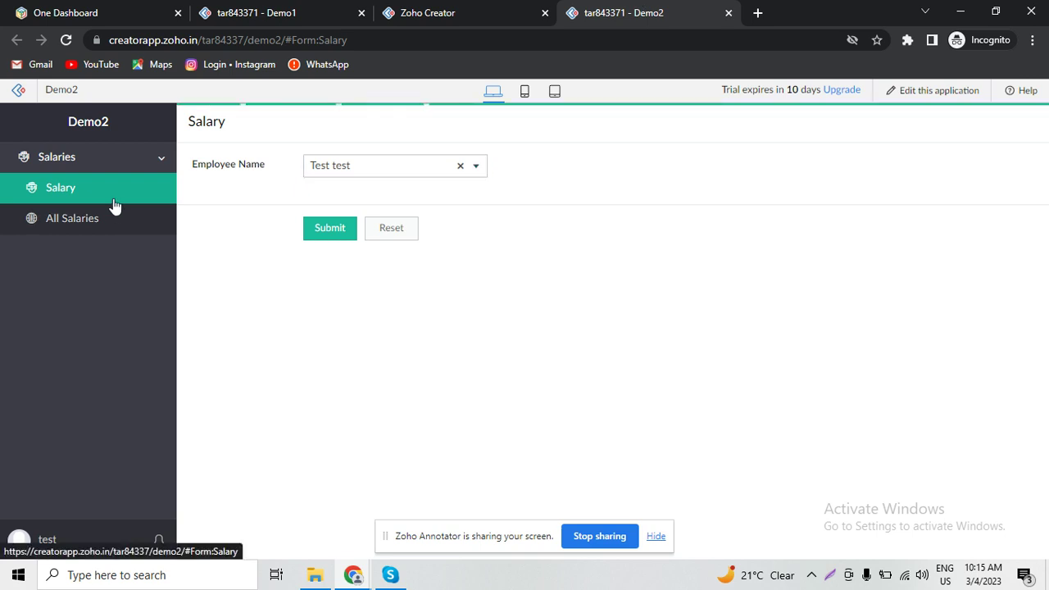
pyautogui.click(384, 173)
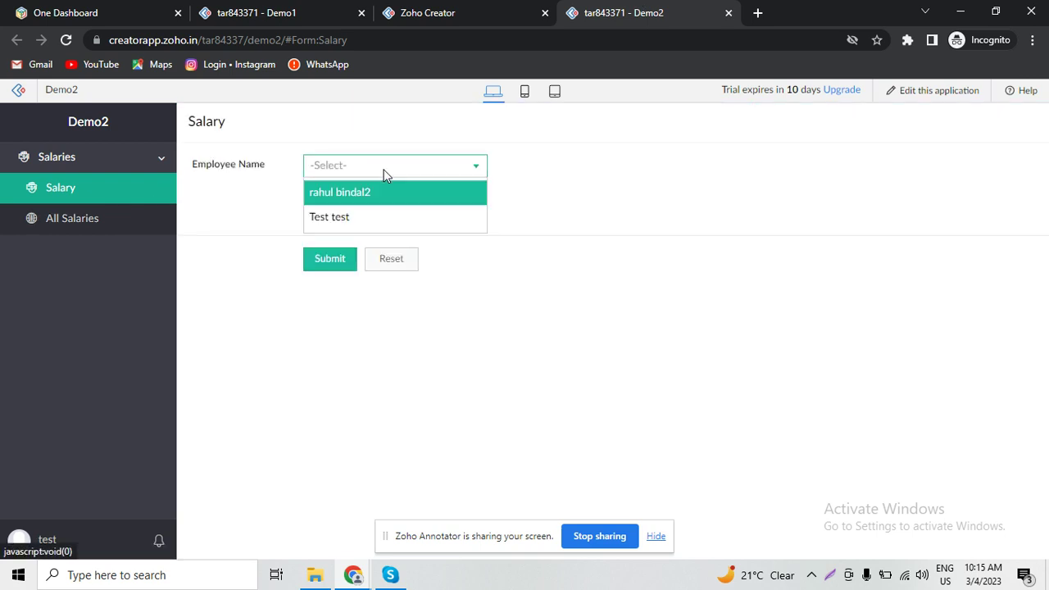
pyautogui.click(376, 203)
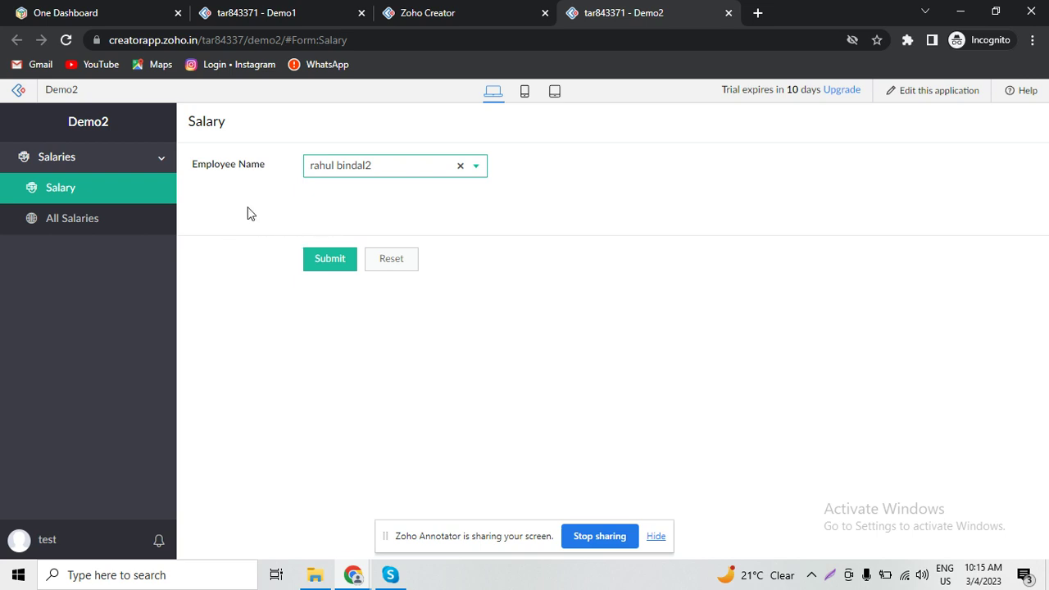
pyautogui.click(263, 8)
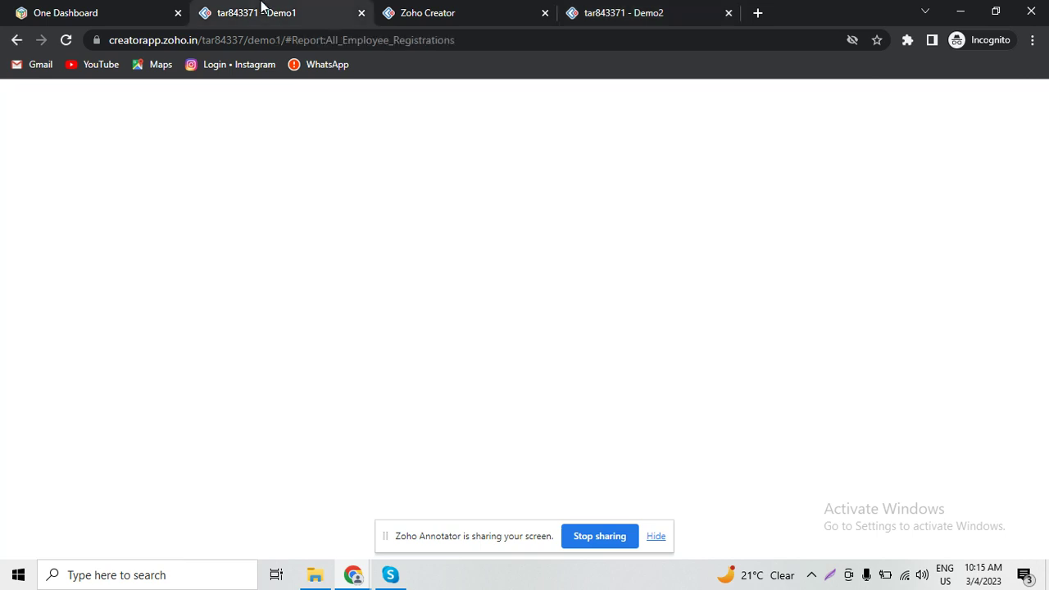
pyautogui.click(622, 9)
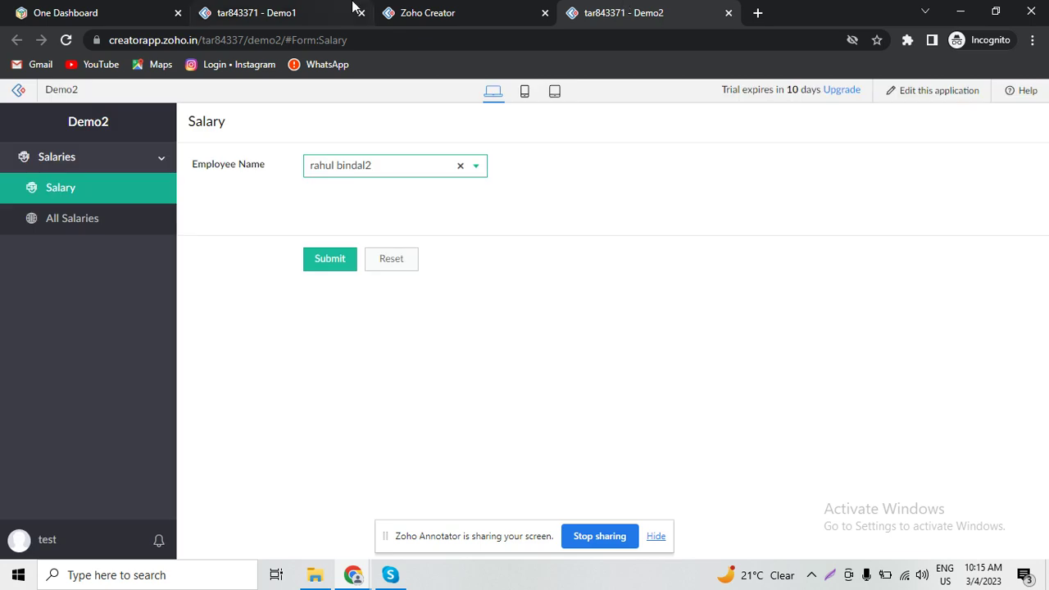
pyautogui.click(286, 8)
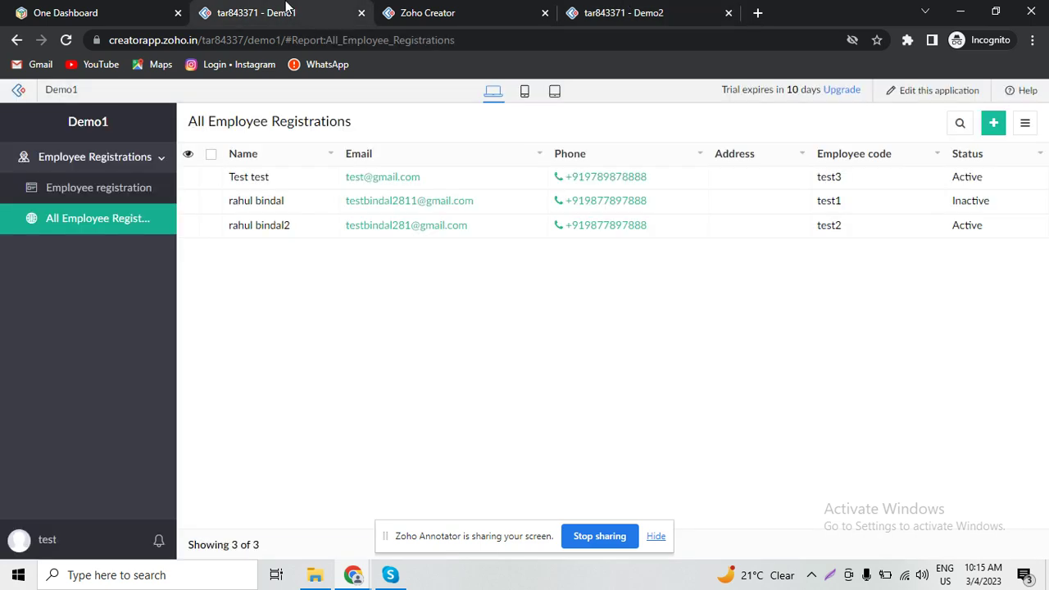
# - Open Demo1 in the editor and start a new function under Workflow > Functions
pyautogui.click(939, 92)
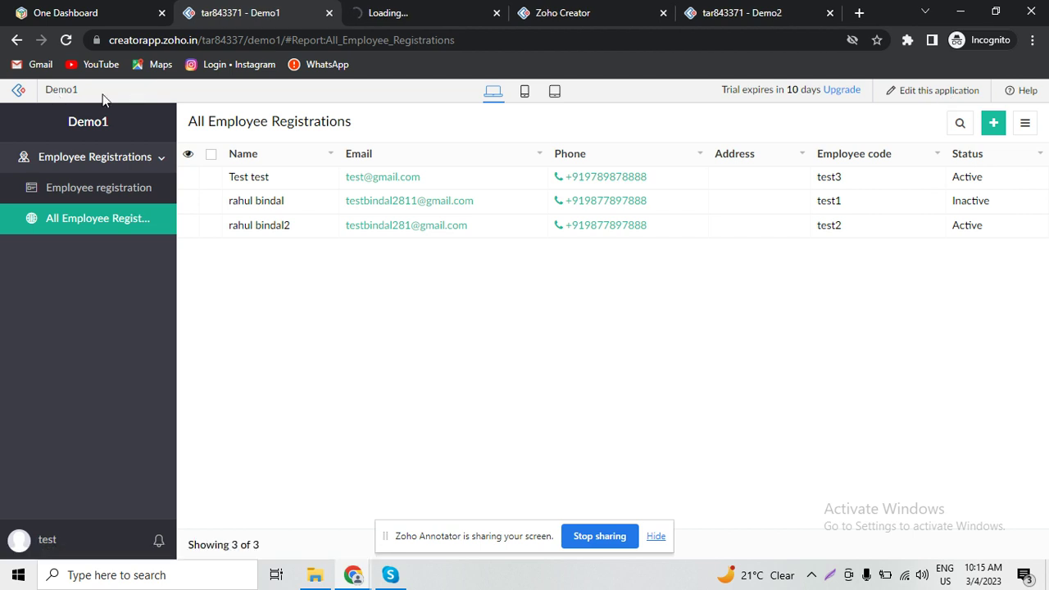
pyautogui.click(400, 8)
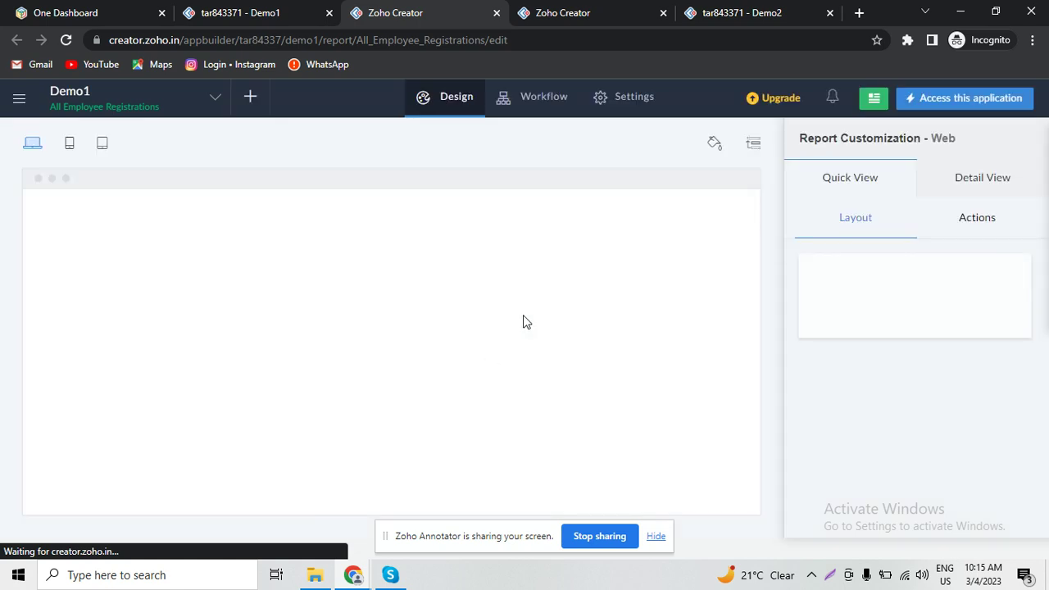
pyautogui.click(542, 109)
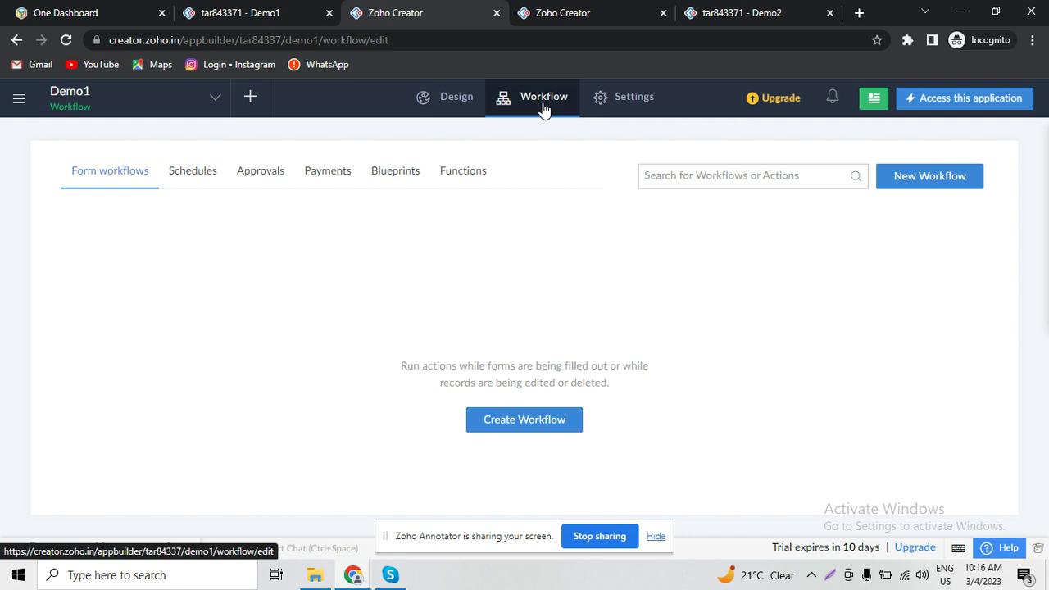
pyautogui.click(476, 175)
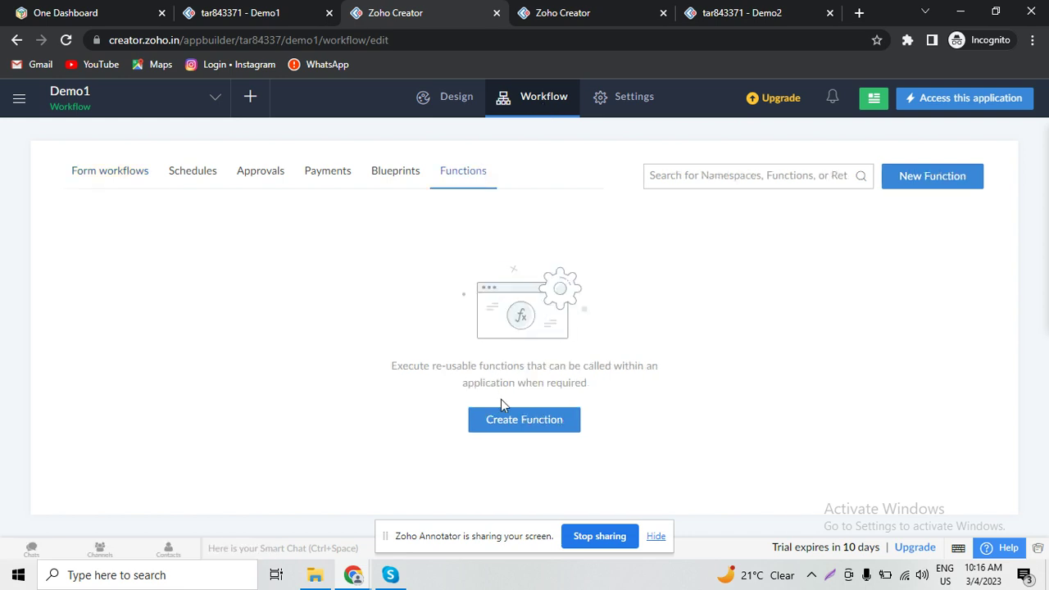
pyautogui.click(510, 429)
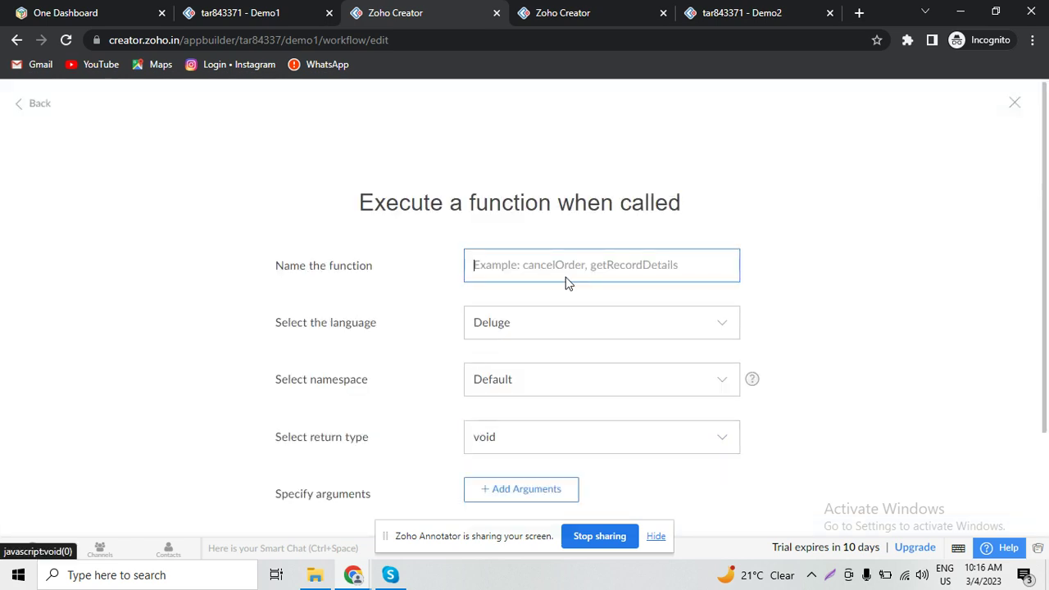
# - Create function getdata returning string with an int argument named idd
pyautogui.write('getd')
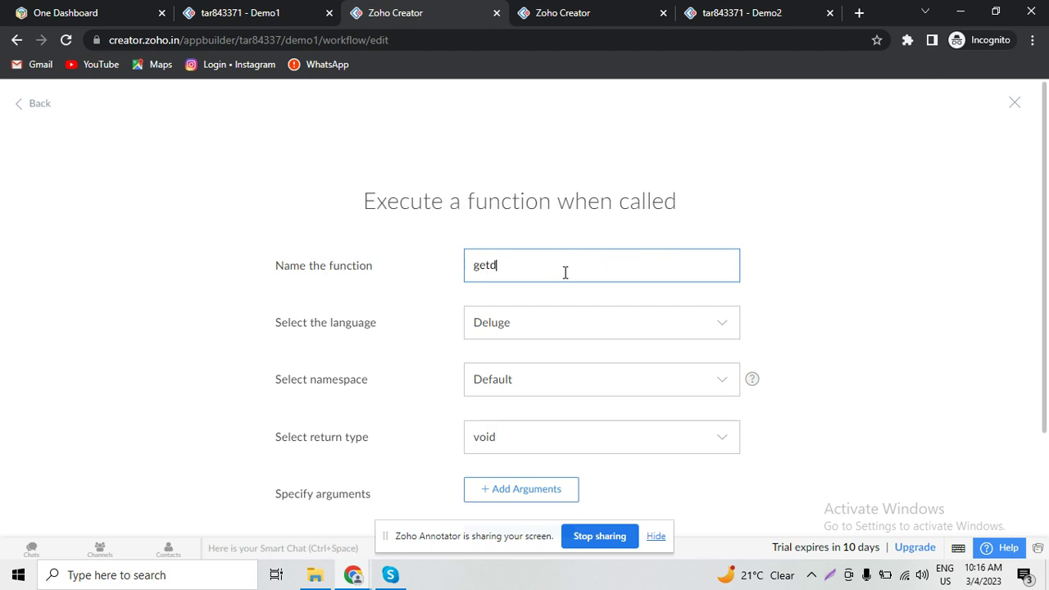
pyautogui.write('ata')
pyautogui.click(587, 431)
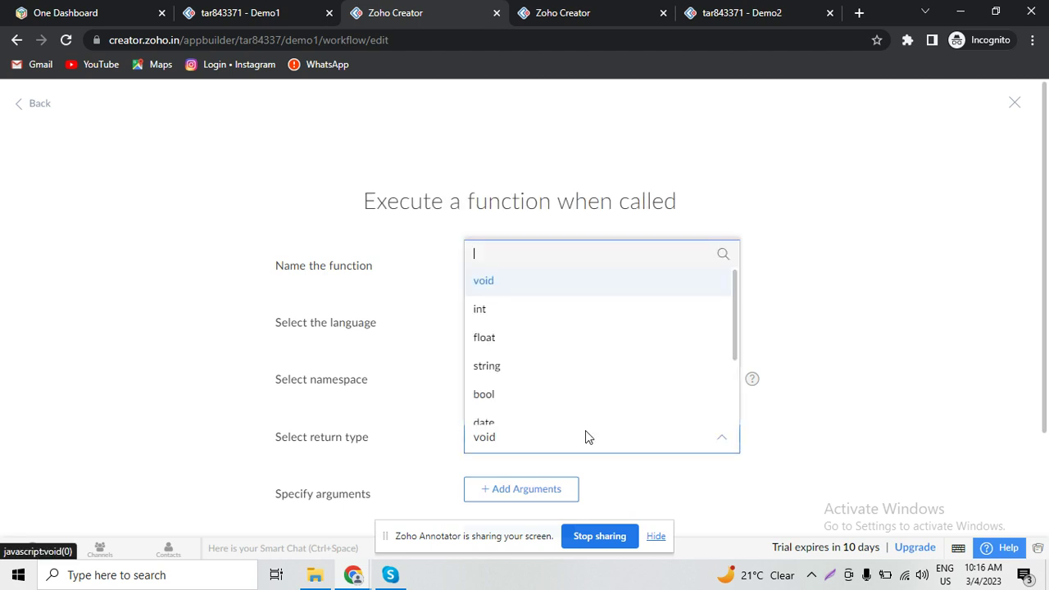
pyautogui.click(579, 363)
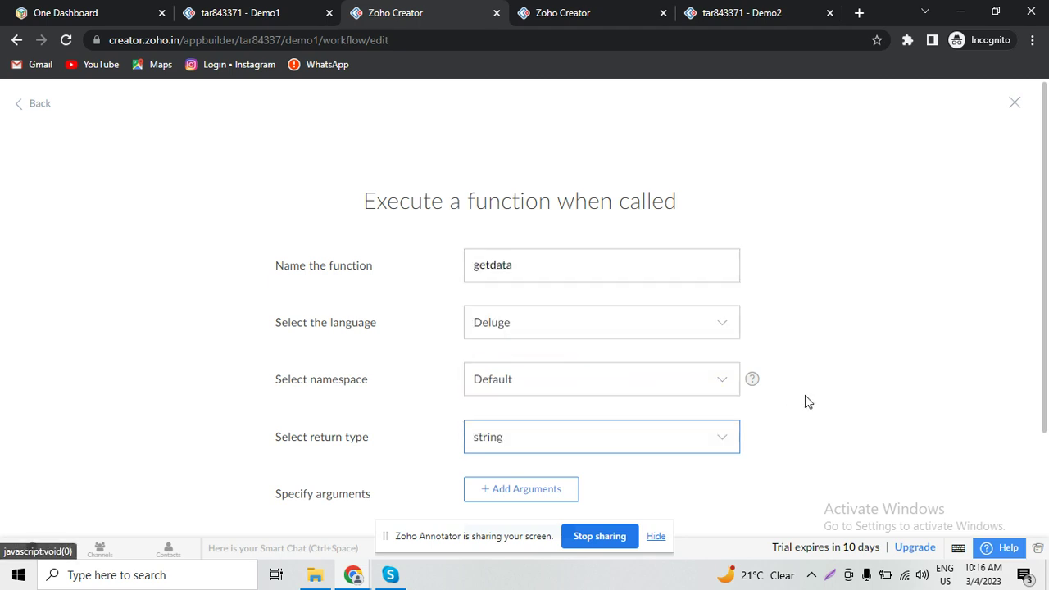
pyautogui.scroll(-2, 528, 376)
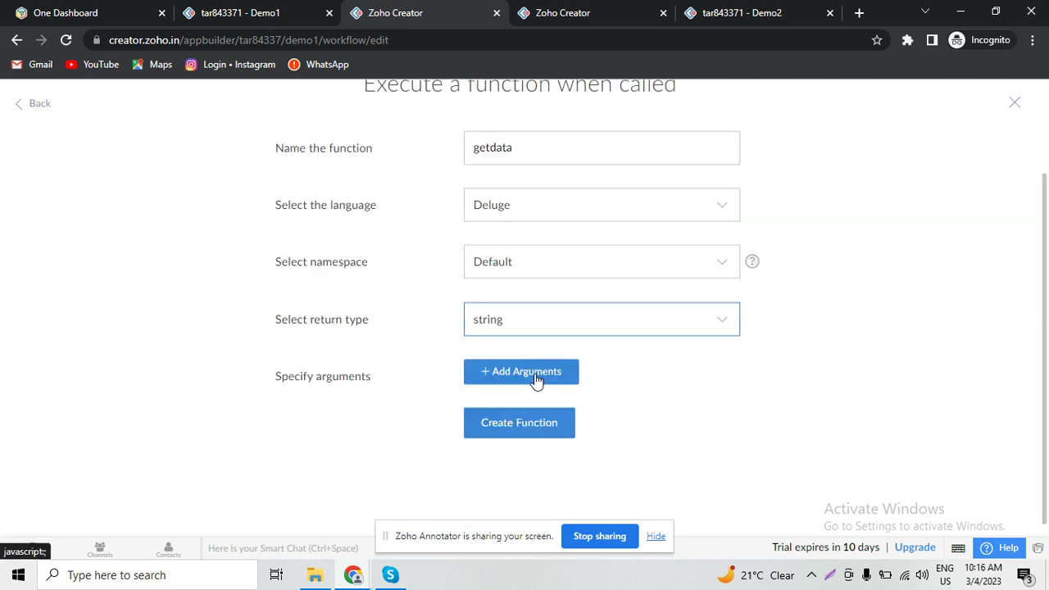
pyautogui.click(531, 377)
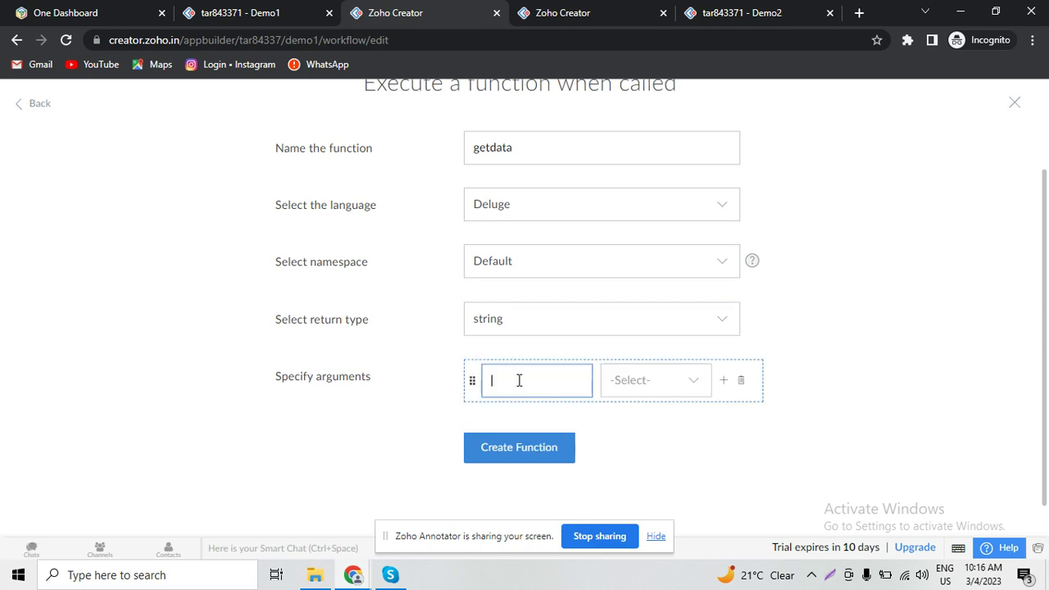
pyautogui.write('idd')
pyautogui.click(634, 389)
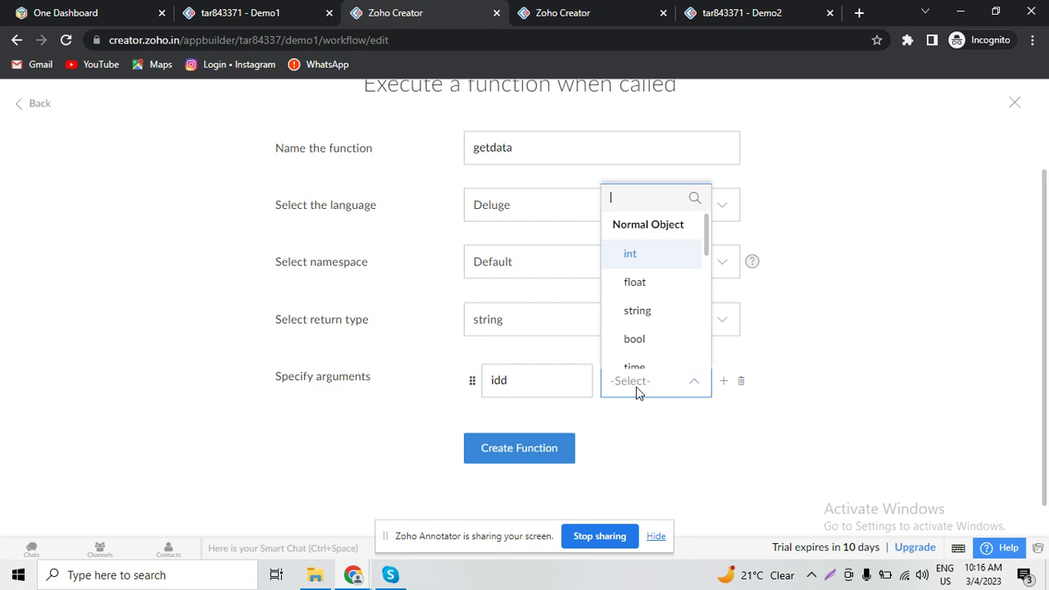
pyautogui.click(630, 255)
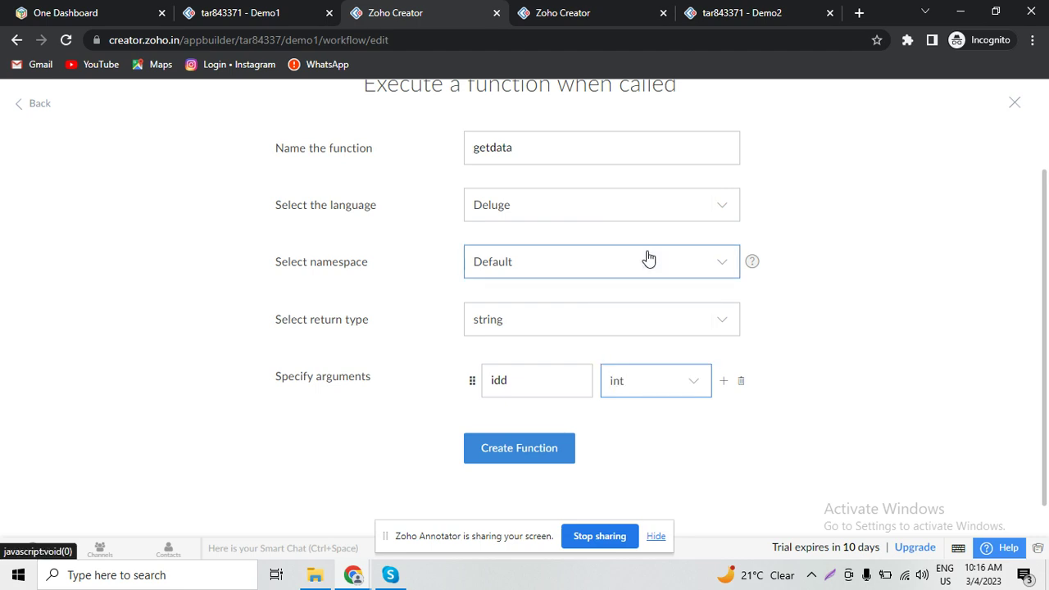
pyautogui.click(521, 458)
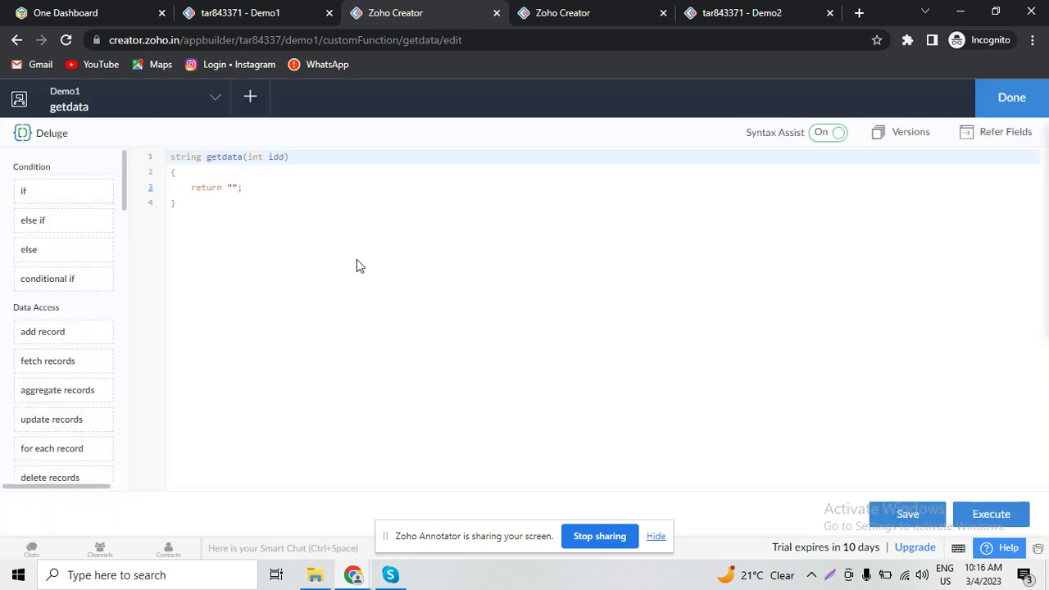
# - Add the lookup resp = Employee_registration[ID == idd]; to the getdata function body
pyautogui.click(225, 173)
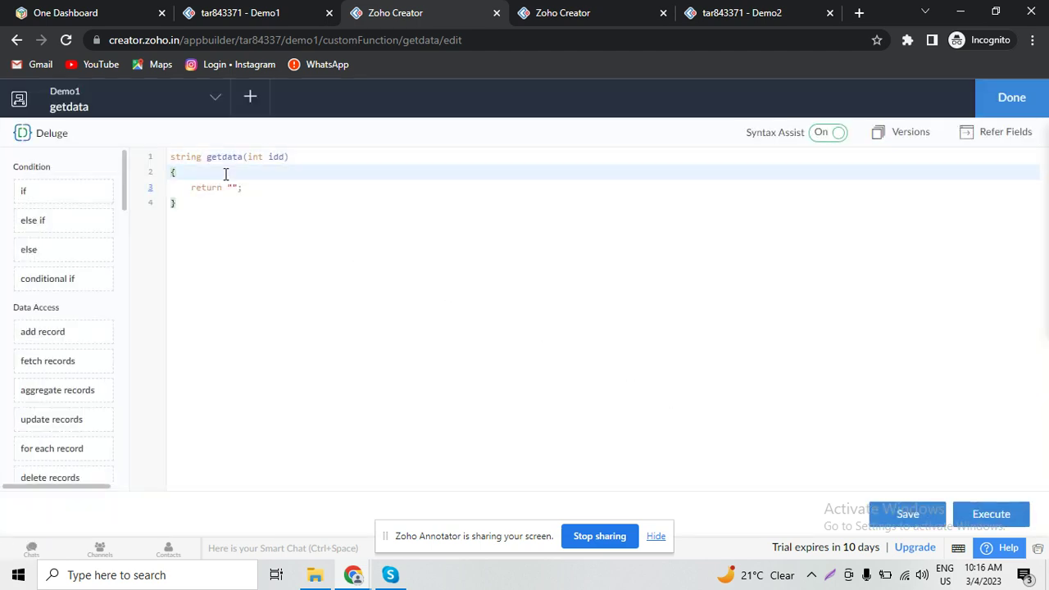
pyautogui.press('Return')
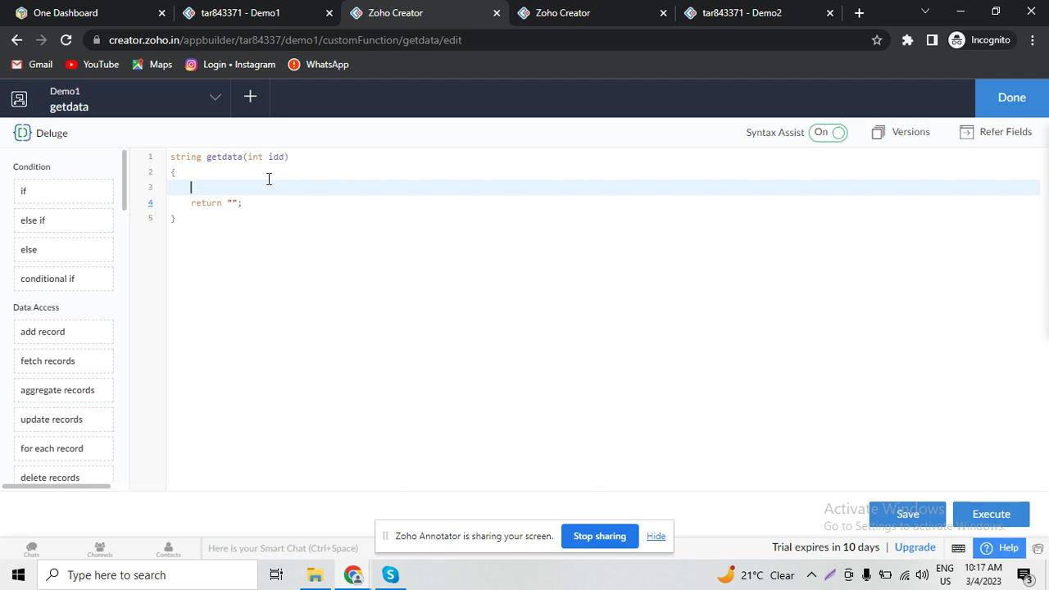
pyautogui.write('em')
pyautogui.press('BackSpace')
pyautogui.press('BackSpace')
pyautogui.write('resp = Em')
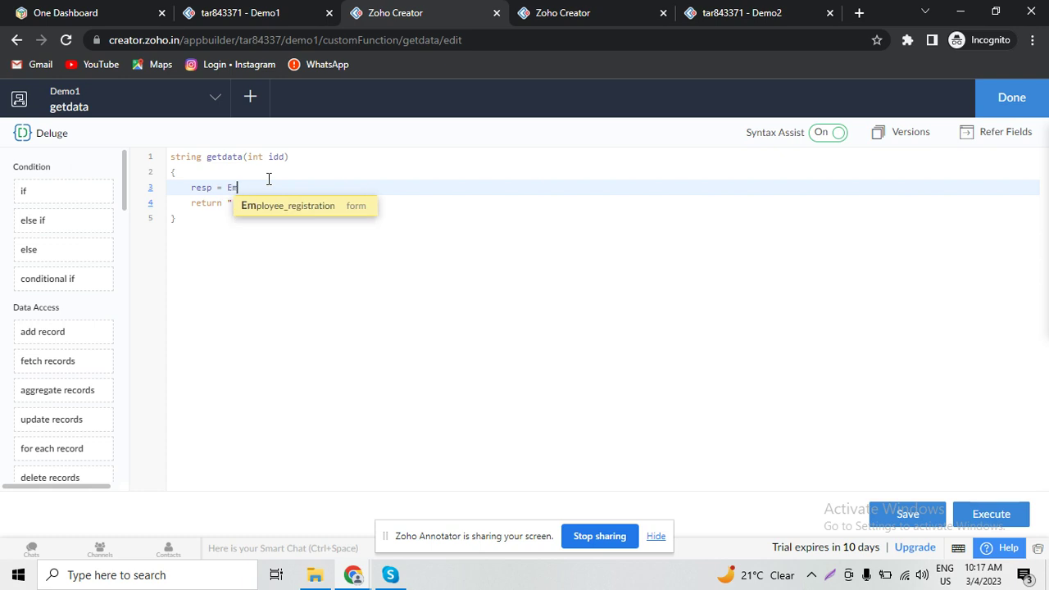
pyautogui.press('Return')
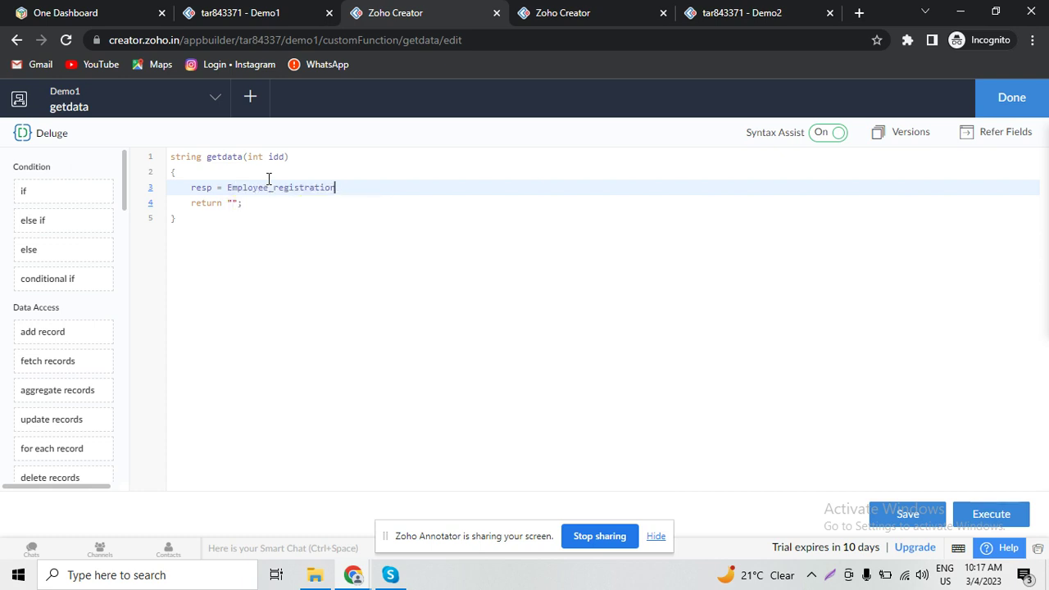
pyautogui.write('[]')
pyautogui.write('ID ==')
pyautogui.write(' i')
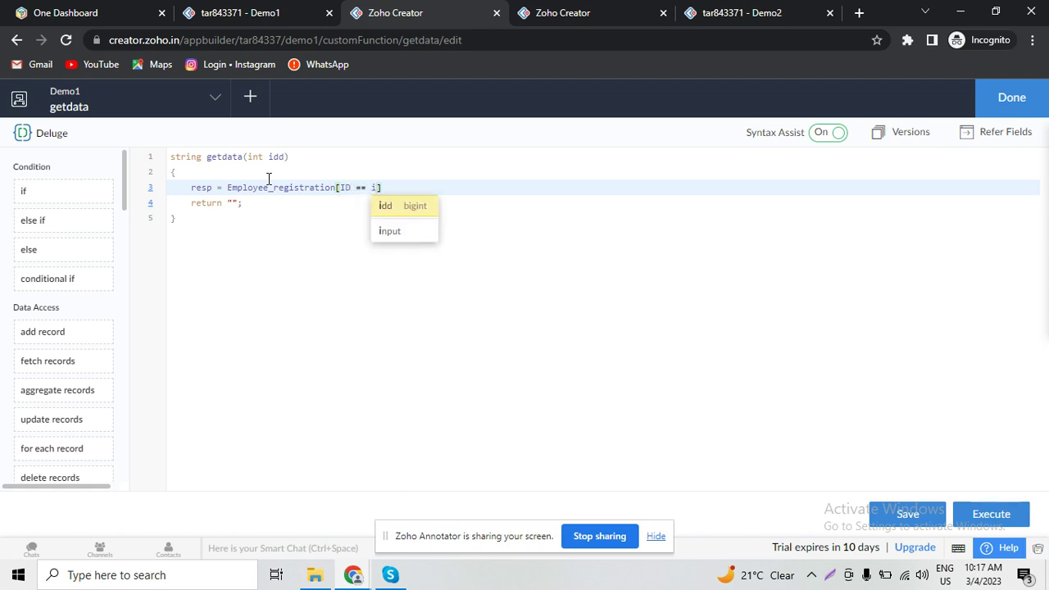
pyautogui.write('dd];')
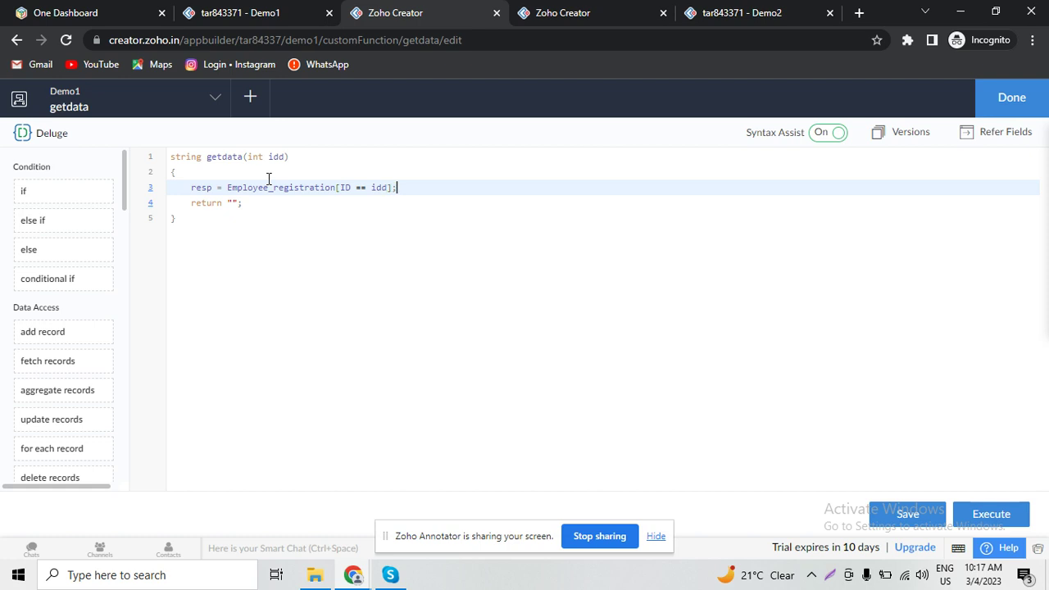
pyautogui.press('Return')
# - Store resp.Email in email and resp.Name in name
pyautogui.write('email')
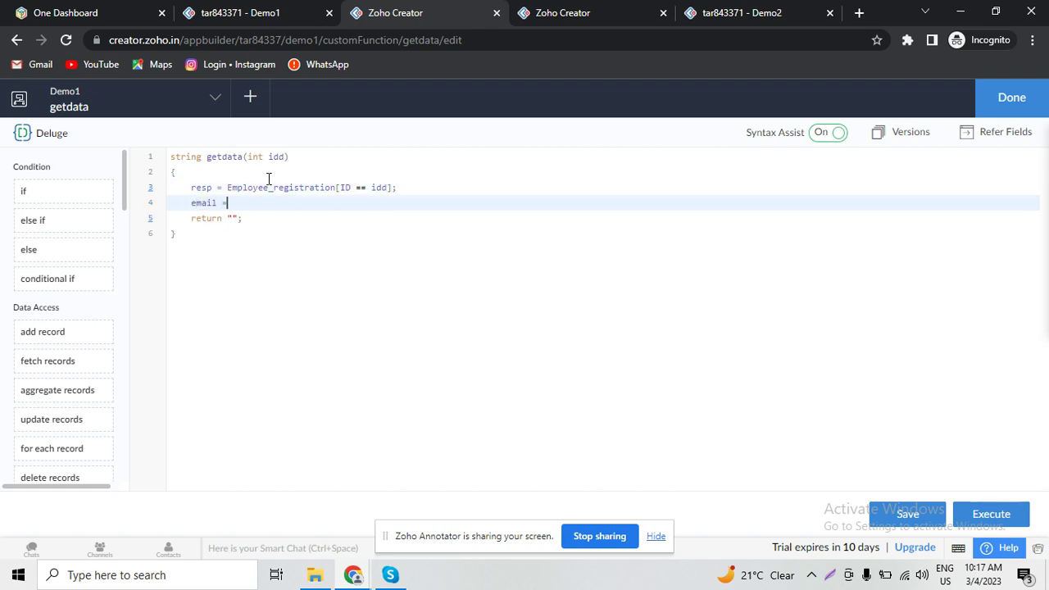
pyautogui.write(' = resp')
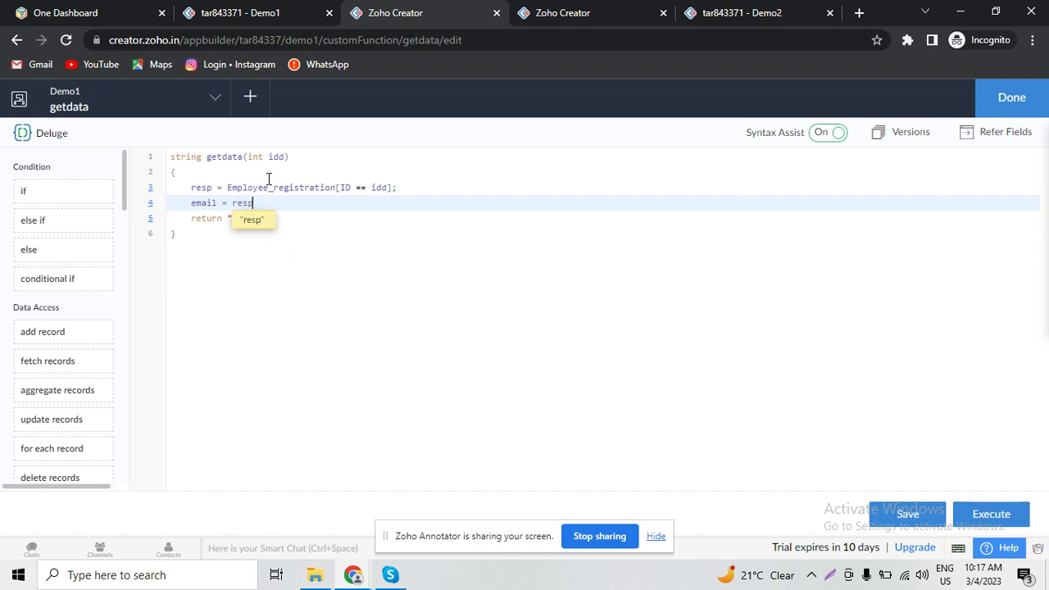
pyautogui.write('.Email')
pyautogui.press('Return')
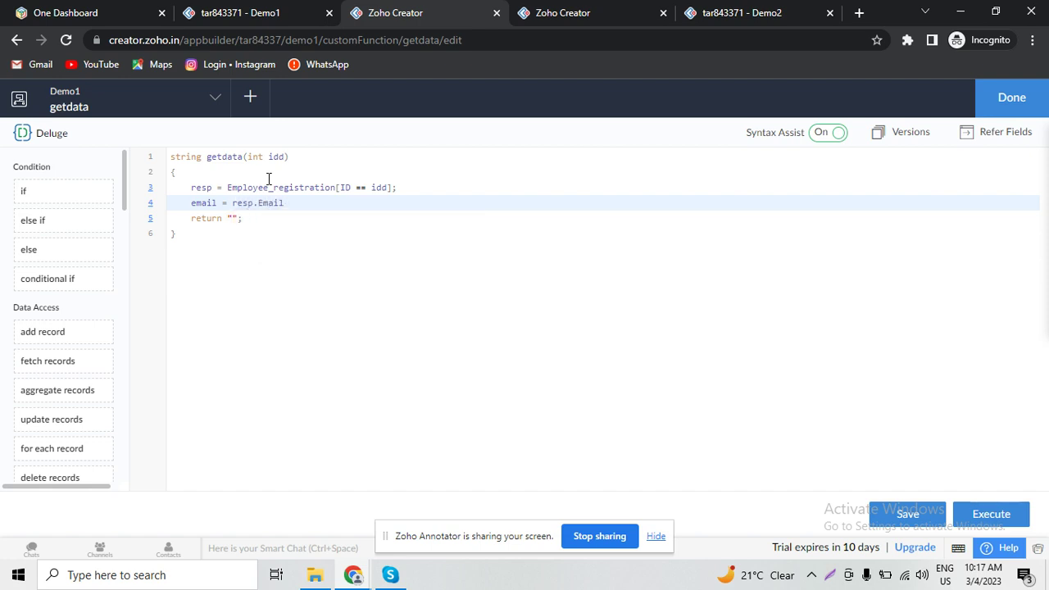
pyautogui.write(';')
pyautogui.press('Return')
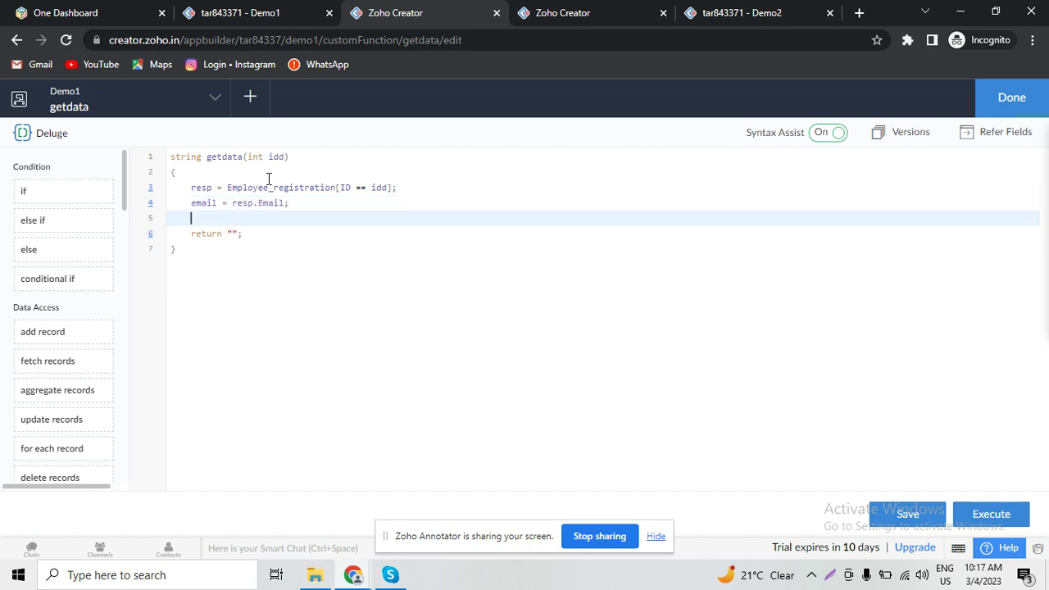
pyautogui.write('name = resp')
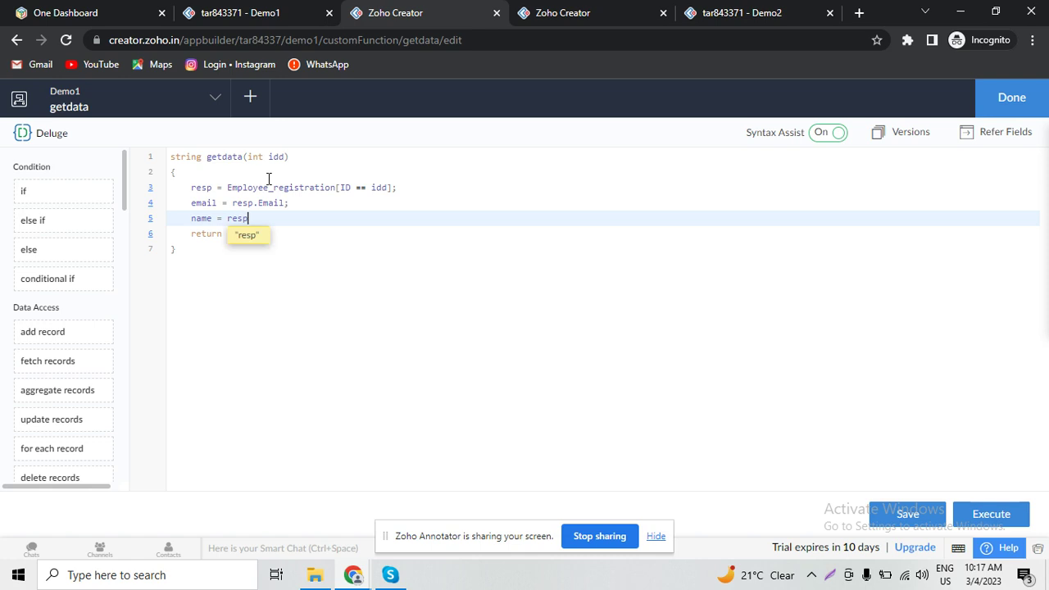
pyautogui.write('.')
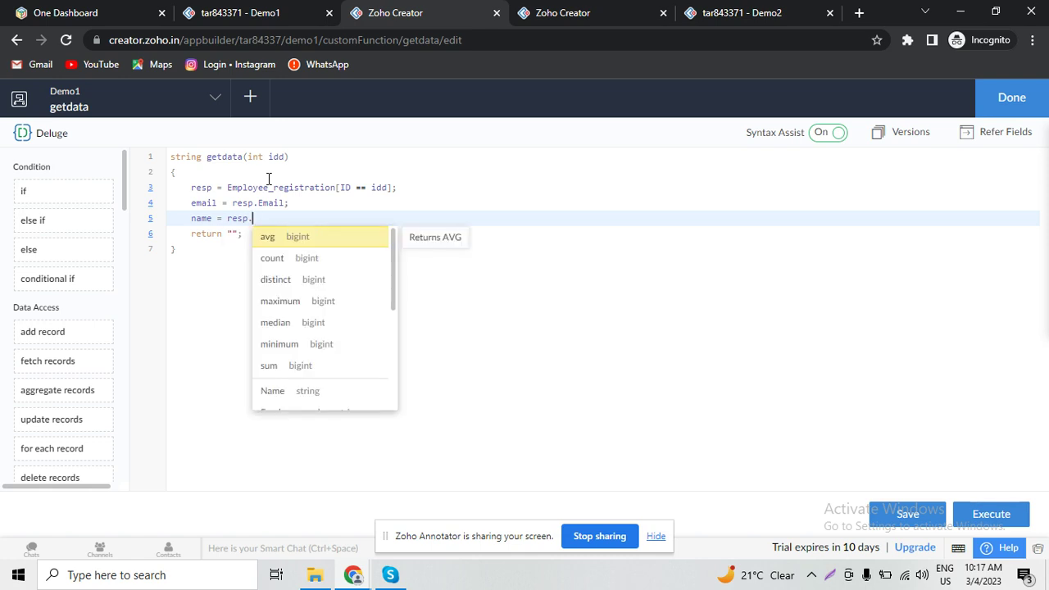
pyautogui.write('N')
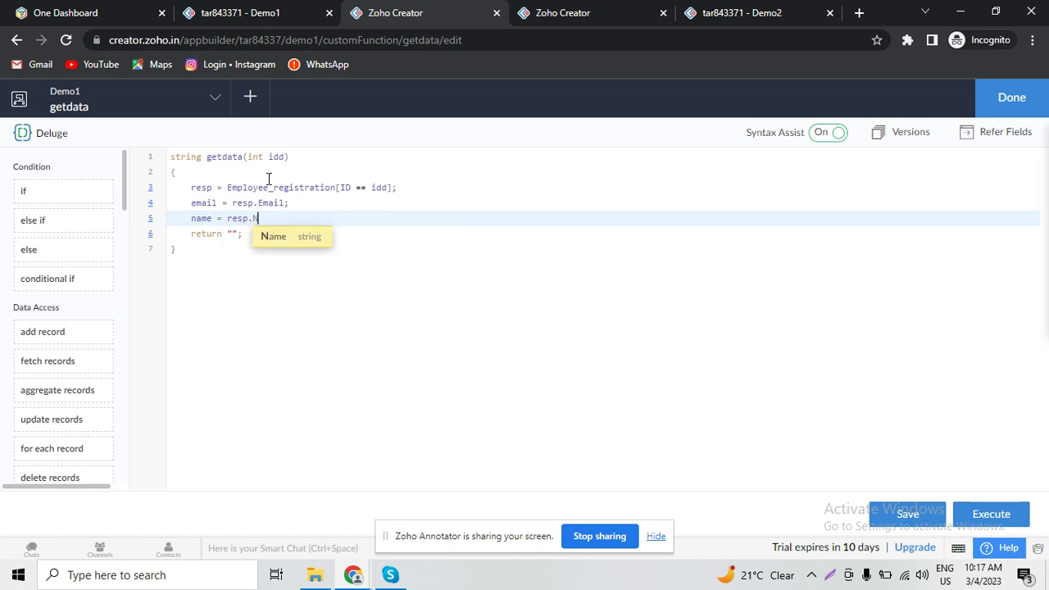
pyautogui.press('Return')
pyautogui.write(';')
pyautogui.press('Return')
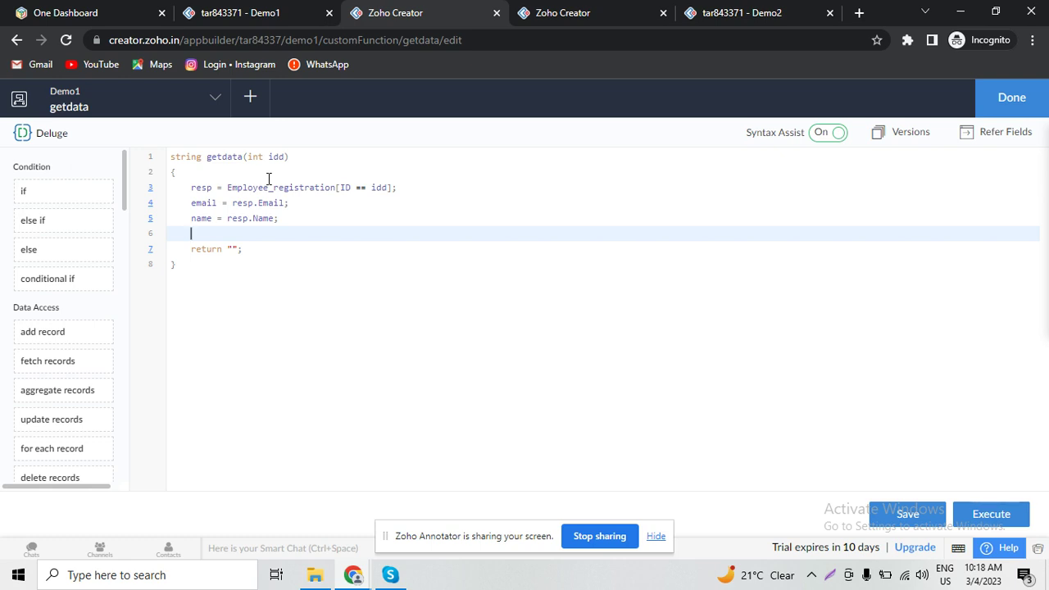
# - Store resp.Employee_code in empcode and begin a dataa assignment
pyautogui.write('empcode = resp.')
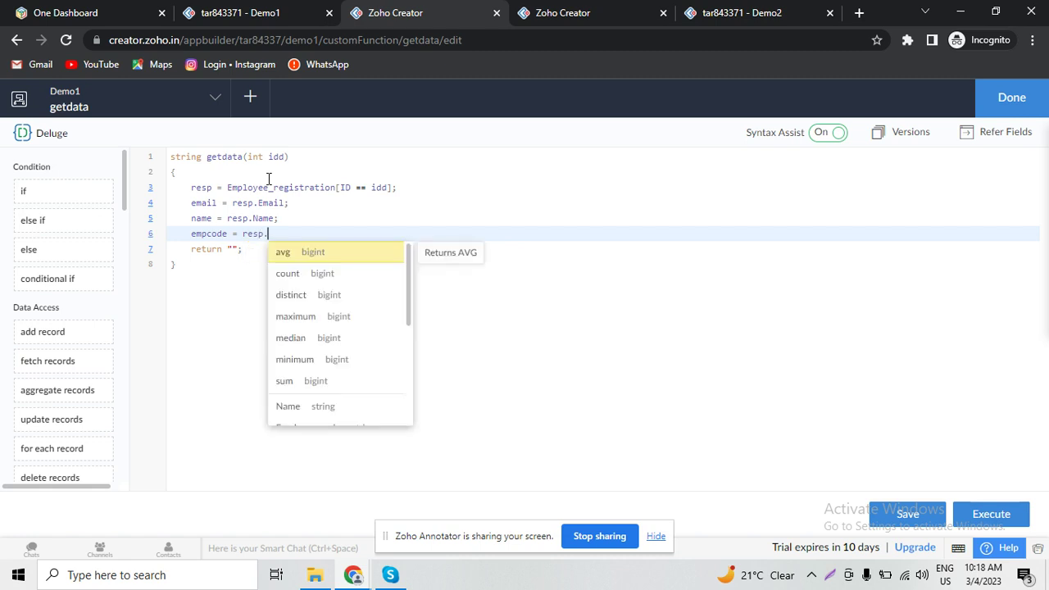
pyautogui.write('cod')
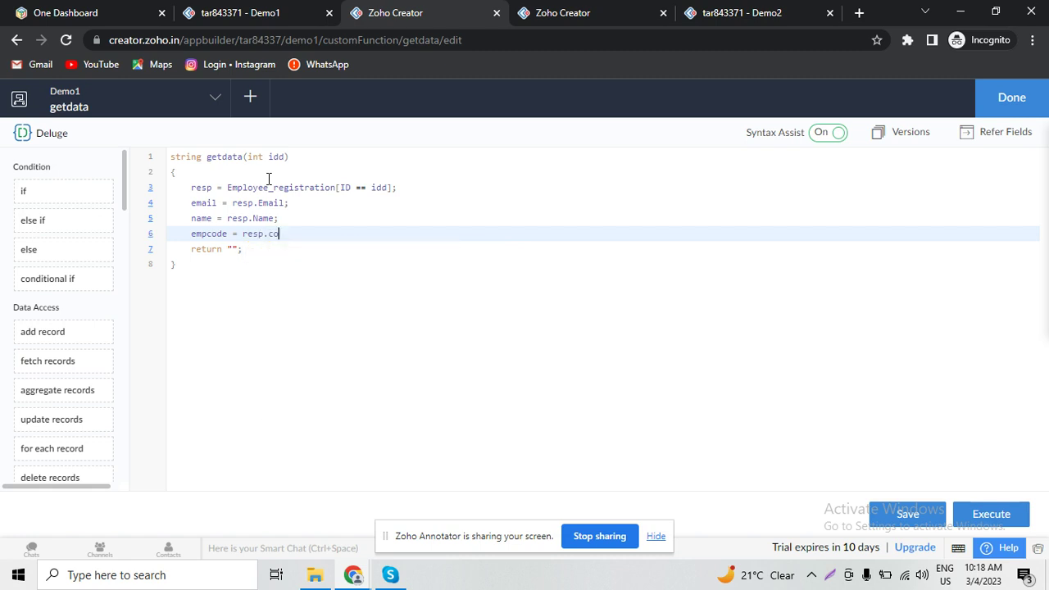
pyautogui.press('BackSpace')
pyautogui.press('BackSpace')
pyautogui.write('e')
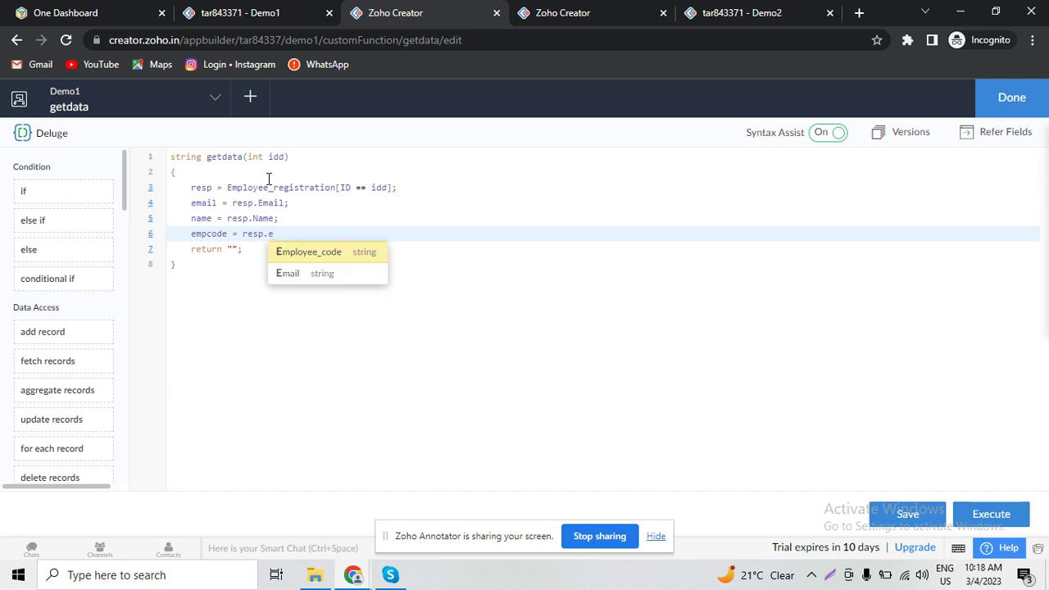
pyautogui.press('Return')
pyautogui.write(';')
pyautogui.press('Return')
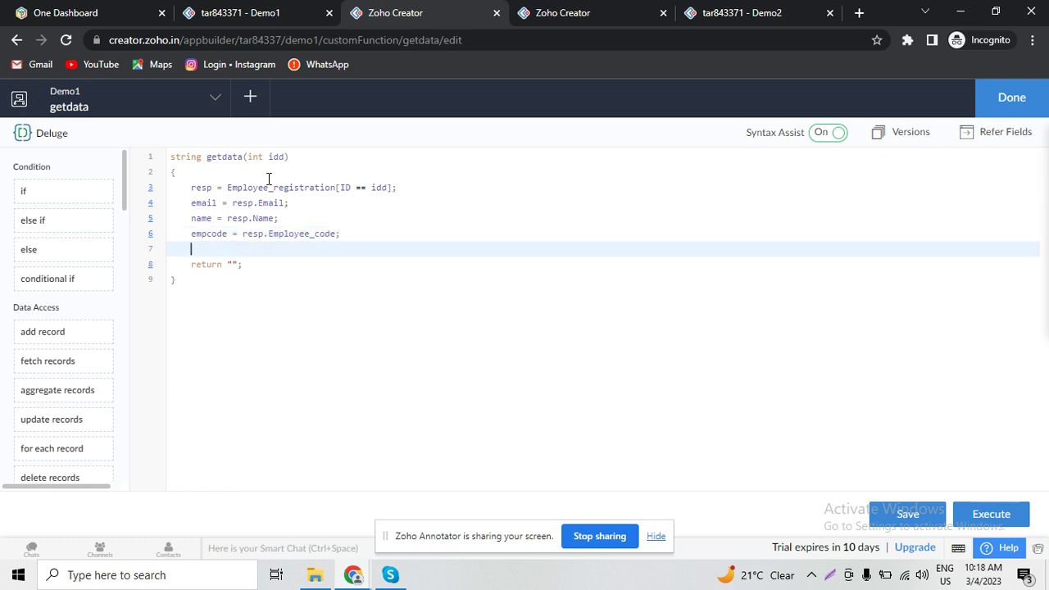
pyautogui.write('dataa =')
pyautogui.click(539, 10)
pyautogui.click(753, 10)
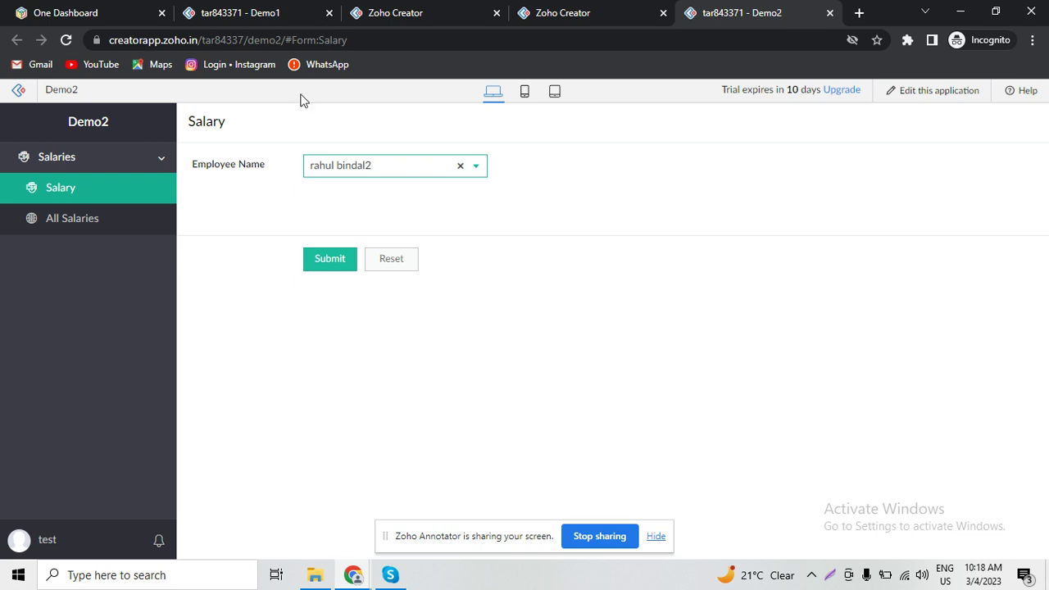
pyautogui.click(277, 8)
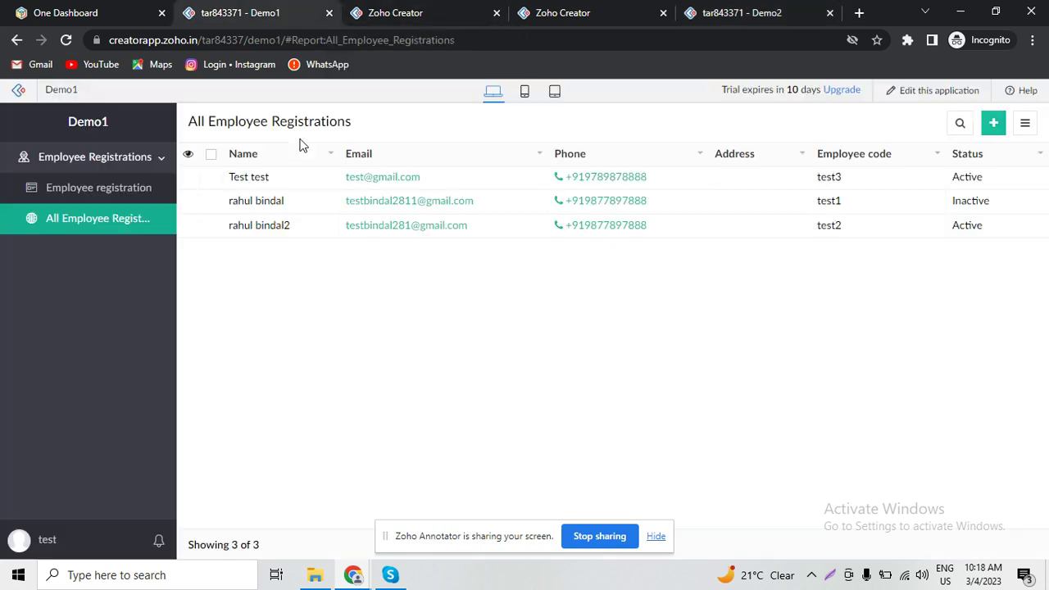
pyautogui.click(390, 10)
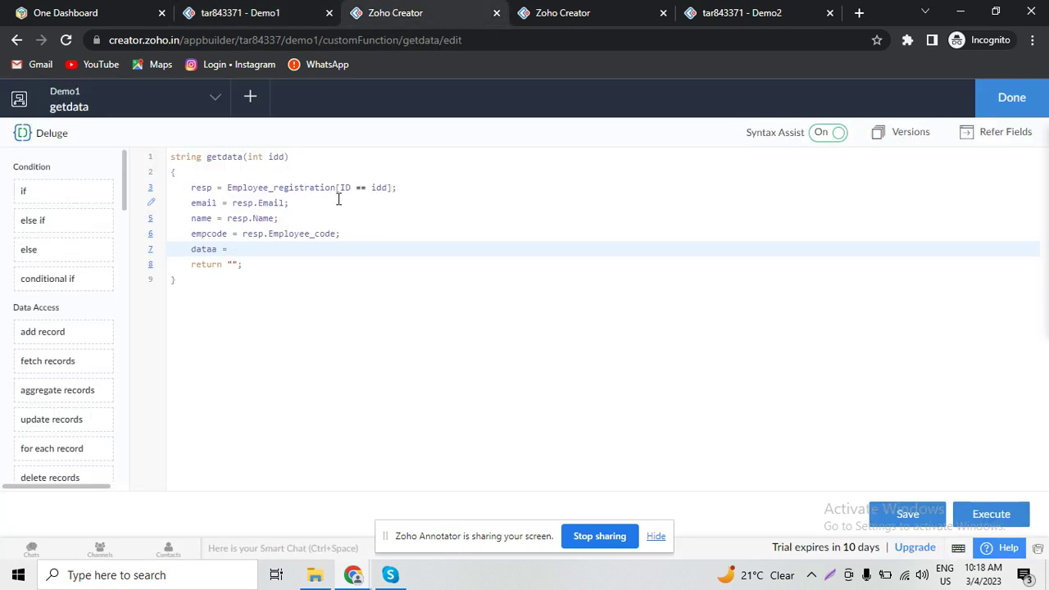
pyautogui.write('""')
pyautogui.write('<')
pyautogui.write('h4')
pyautogui.write('><>')
pyautogui.write('/h4>')
pyautogui.write(';')
# - Build the h4 string joining 'Name : ' with name and 'Email :' with email
pyautogui.press('Left')
pyautogui.press('Left')
pyautogui.press('Left')
pyautogui.press('Left')
pyautogui.press('Left')
pyautogui.press('Left')
pyautogui.write('Name : ""++')
pyautogui.write('name')
pyautogui.write('""')
pyautogui.write('<>br/')
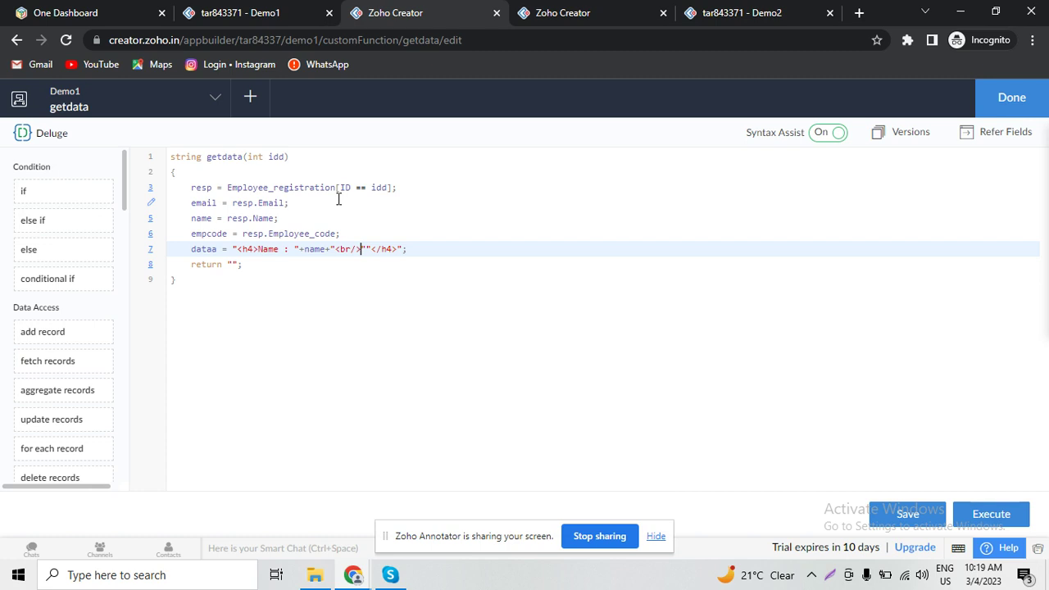
pyautogui.write('EMai')
pyautogui.press('BackSpace')
pyautogui.press('BackSpace')
pyautogui.press('BackSpace')
pyautogui.write('mail :')
pyautogui.press('Right')
pyautogui.write('++email')
pyautogui.press('Right')
pyautogui.write('""')
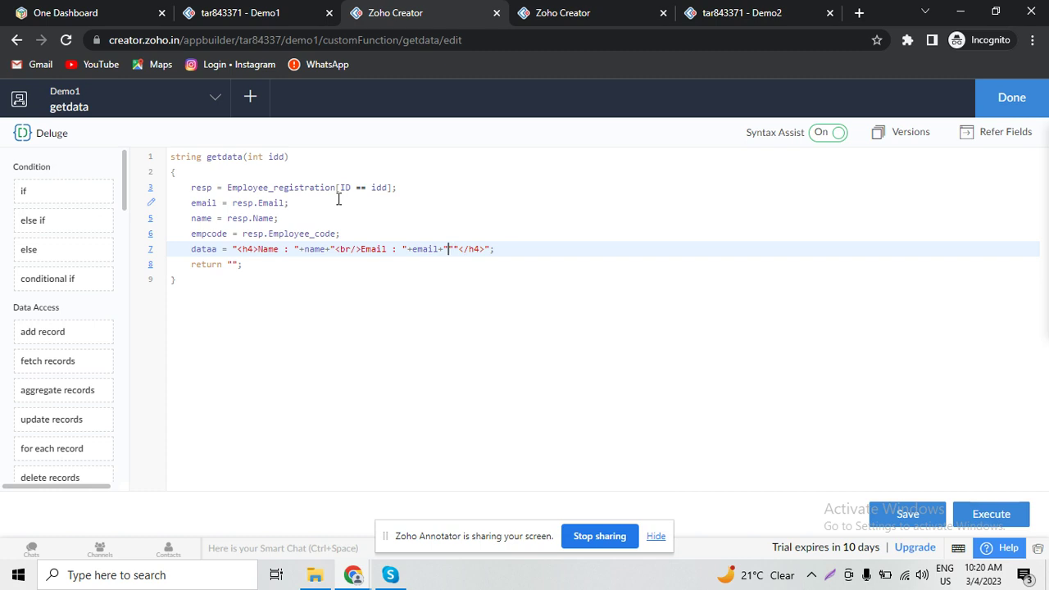
pyautogui.write('</h4>')
# - Add a line break and 'Employee Code : ' concatenated with empcode to the string
pyautogui.press('Left')
pyautogui.write('br/')
pyautogui.press('Right')
pyautogui.press('Right')
pyautogui.write('Employee Code : "++')
pyautogui.press('Left')
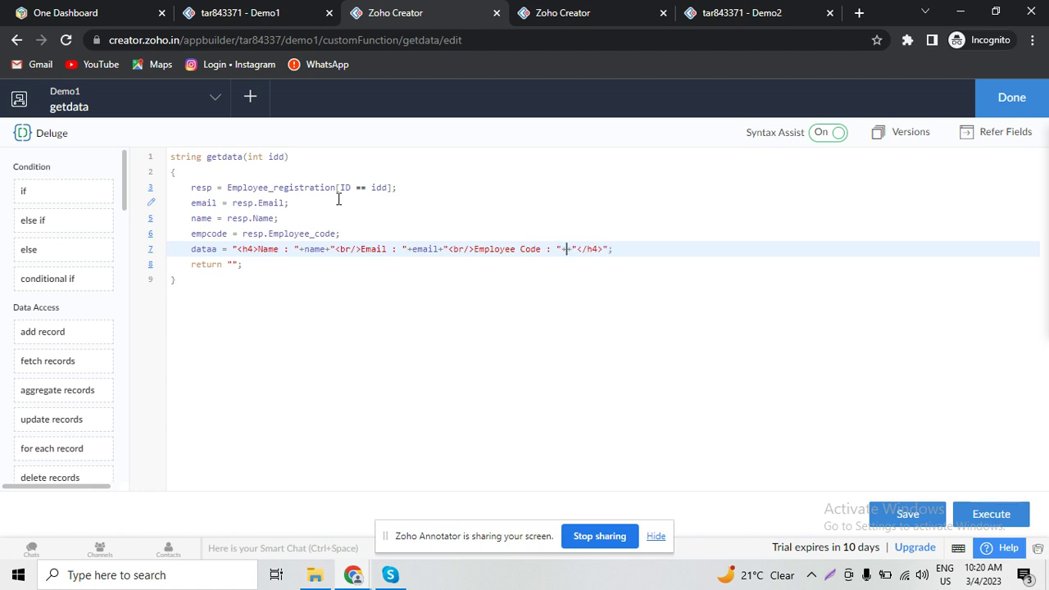
pyautogui.write('empcode')
pyautogui.press('Right')
pyautogui.press('Right')
pyautogui.press('Right')
pyautogui.press('Right')
pyautogui.press('Right')
pyautogui.press('Right')
# - Make the function return dataa
pyautogui.doubleClick(203, 249)
pyautogui.hotkey('ctrl', 'c')
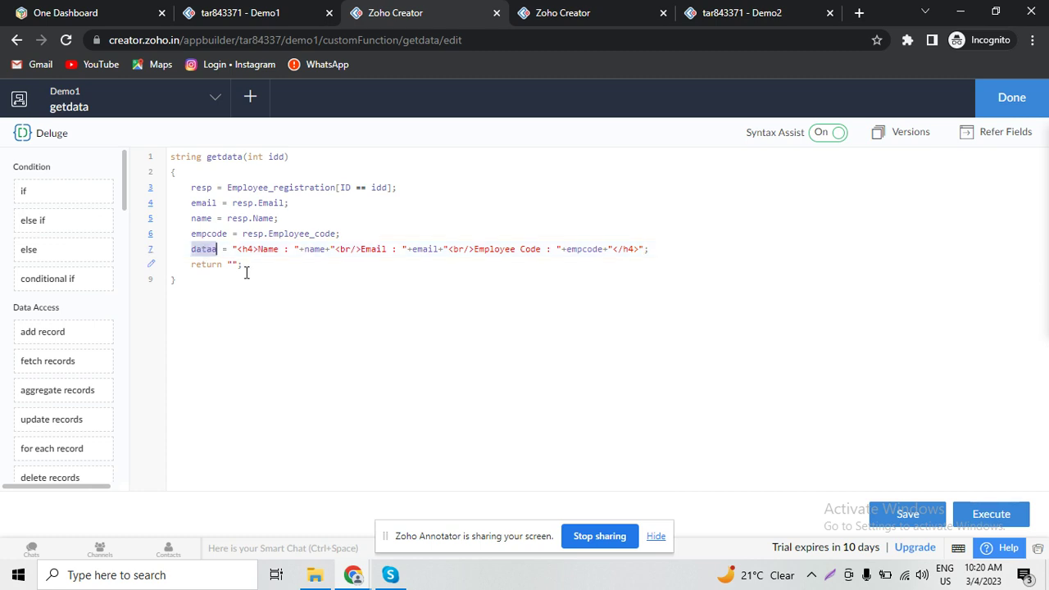
pyautogui.click(231, 264)
pyautogui.hotkey('ctrl', 'v')
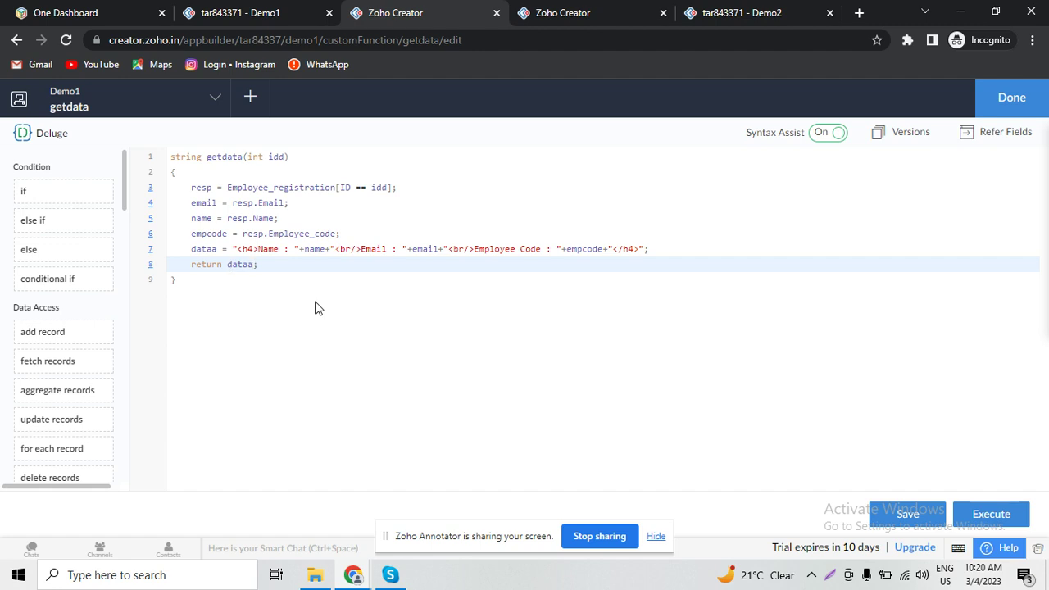
pyautogui.click(317, 305)
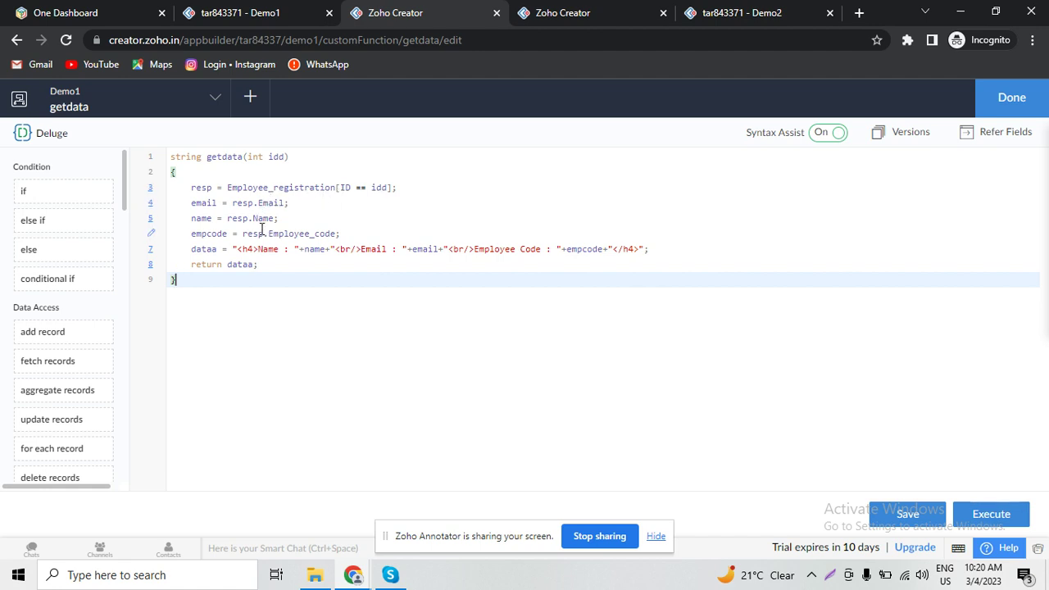
# - Review the getdata code, save it and close the function editor
pyautogui.doubleClick(241, 265)
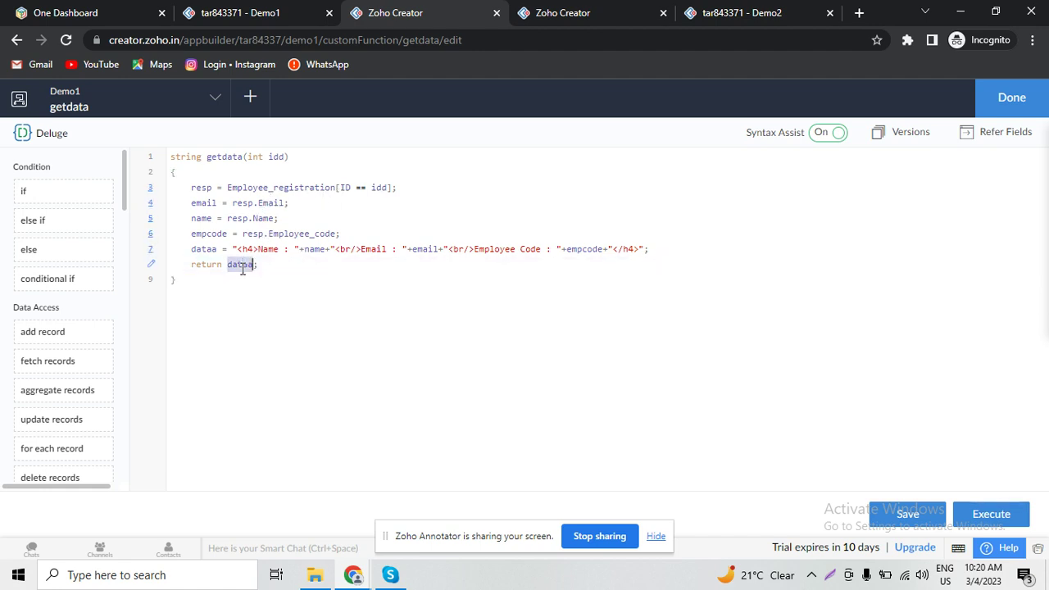
pyautogui.moveTo(232, 249); pyautogui.dragTo(649, 250)
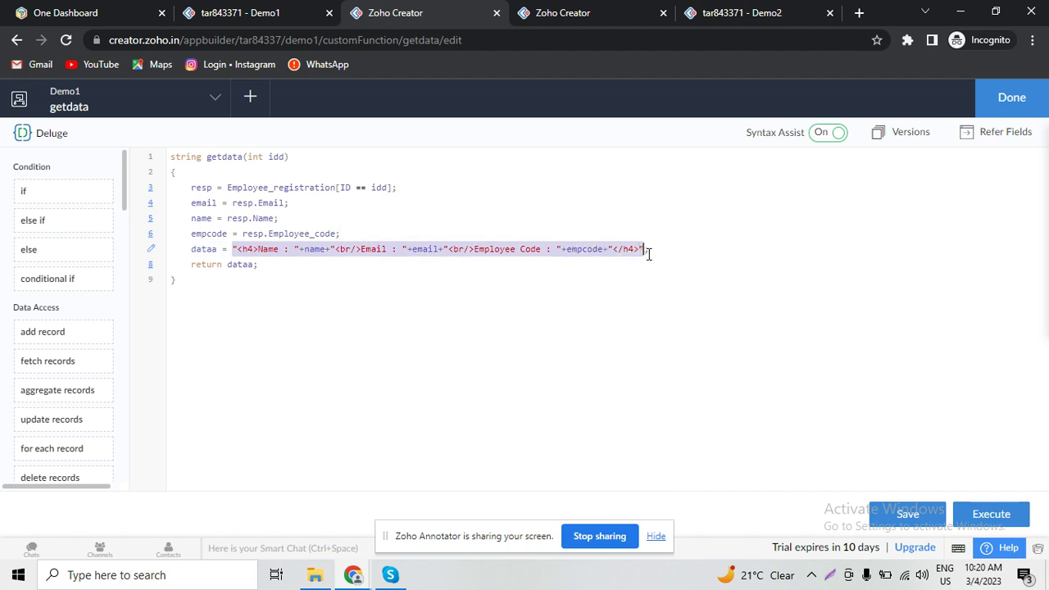
pyautogui.click(901, 517)
pyautogui.doubleClick(238, 158)
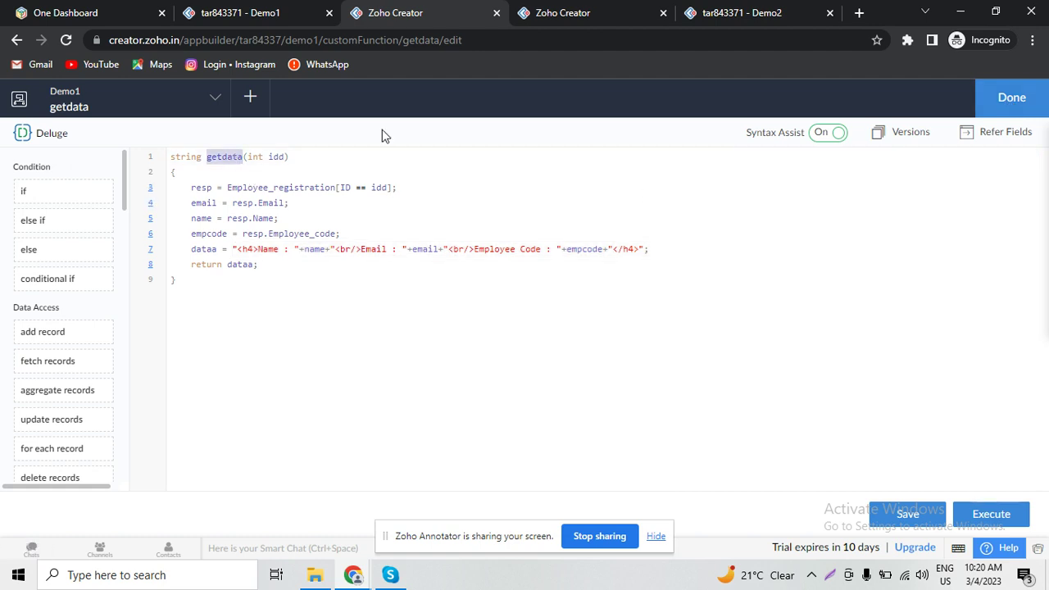
pyautogui.click(1024, 110)
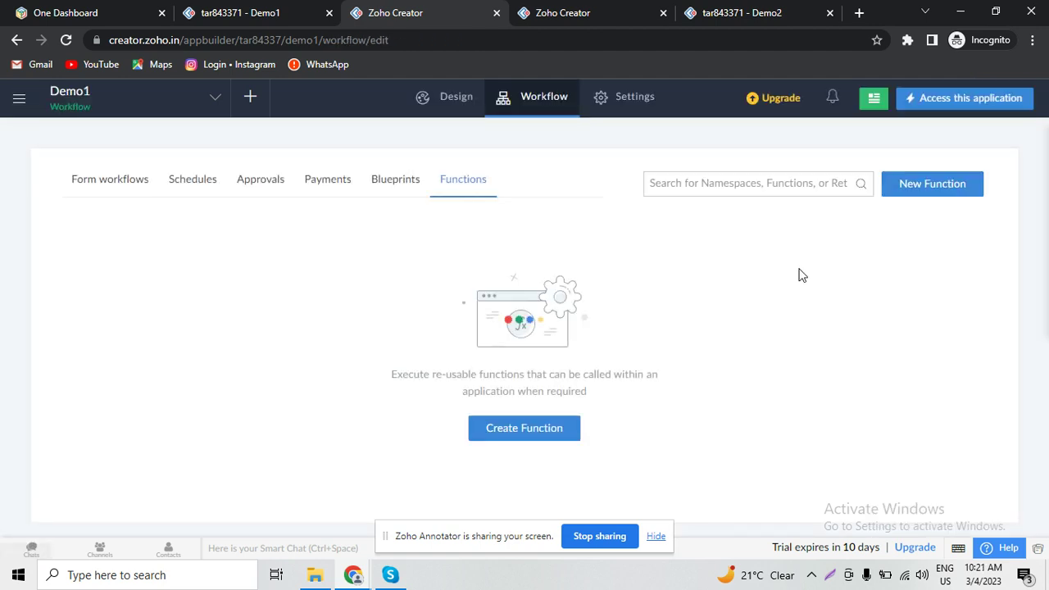
# - View the live Demo2 Salary form, then go back to the builder's Workflow tab
pyautogui.click(623, 7)
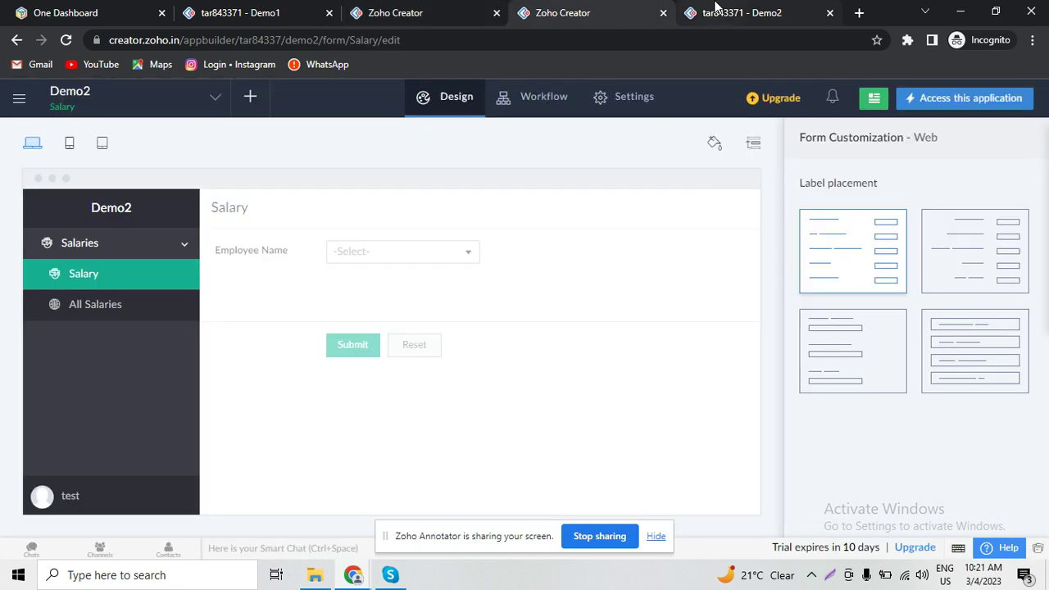
pyautogui.click(715, 6)
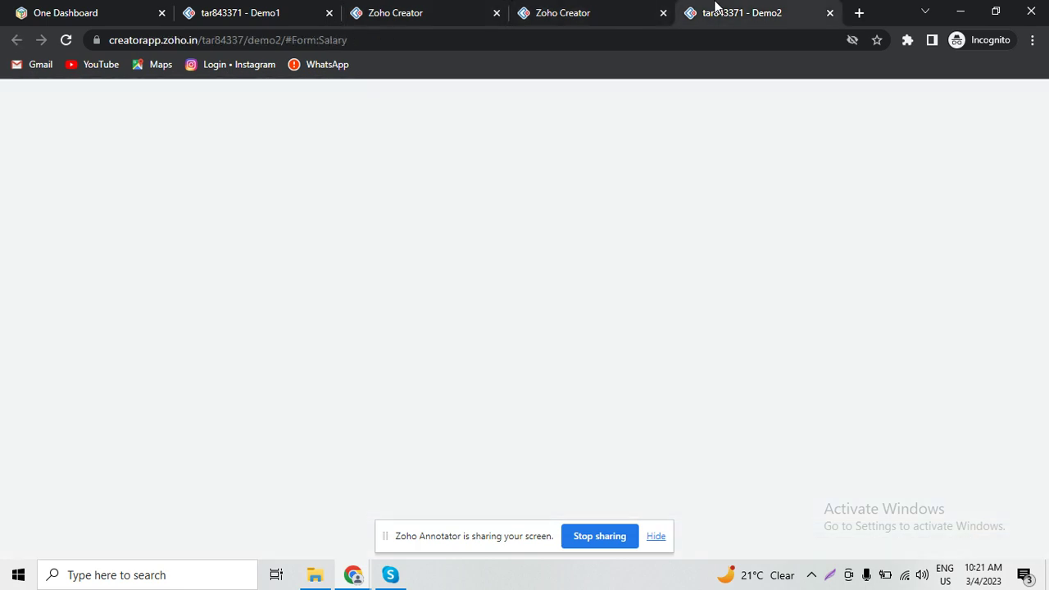
pyautogui.click(616, 7)
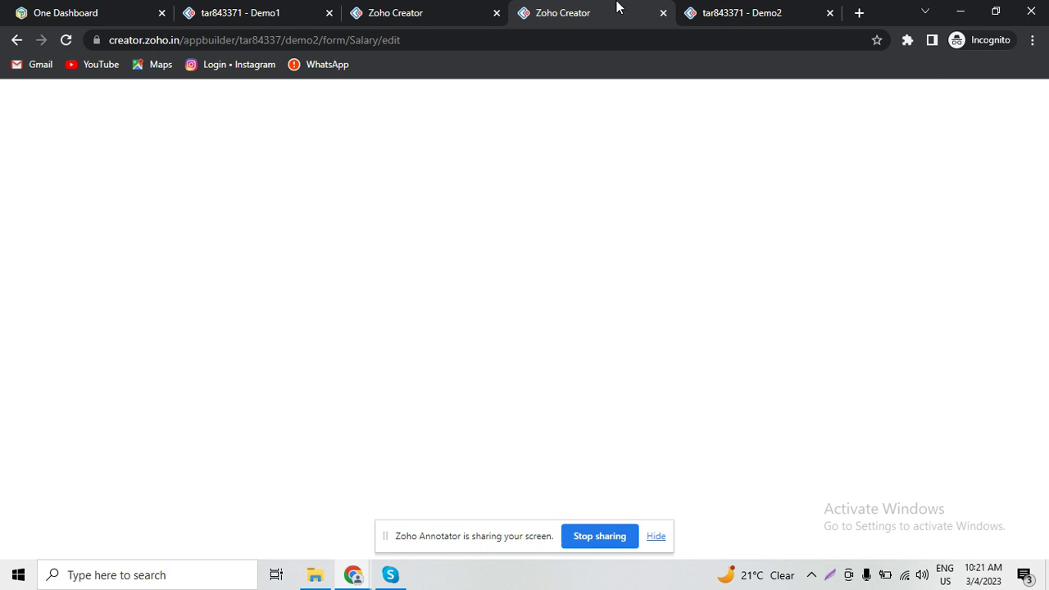
pyautogui.click(750, 8)
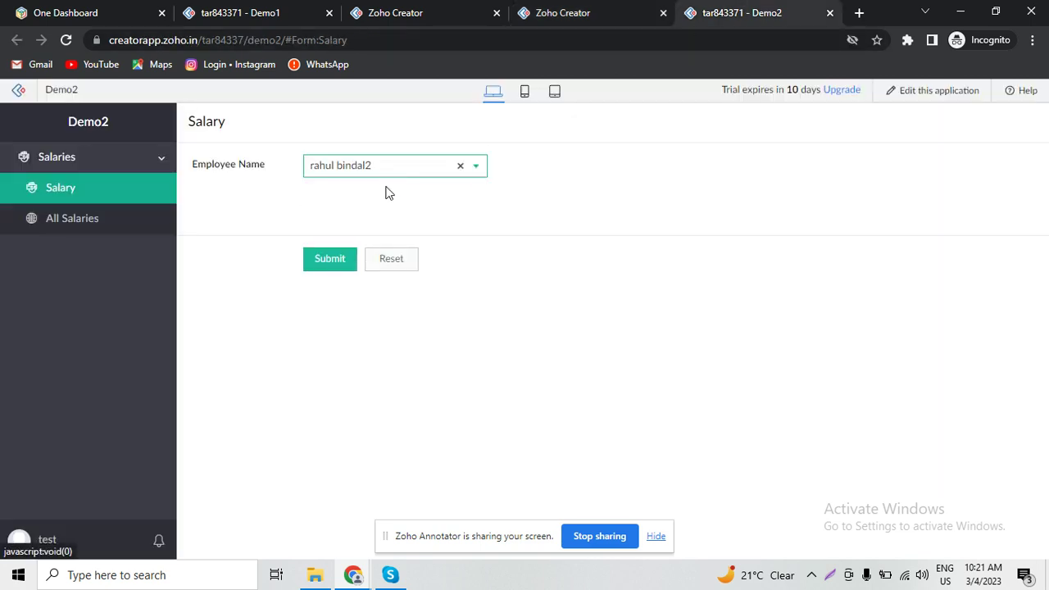
pyautogui.click(631, 7)
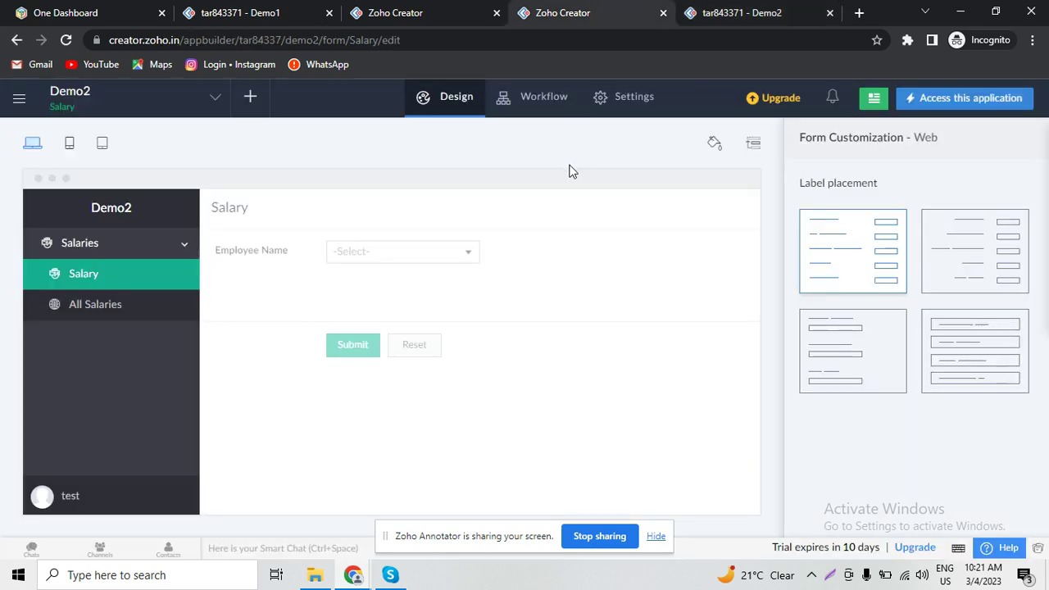
pyautogui.click(549, 111)
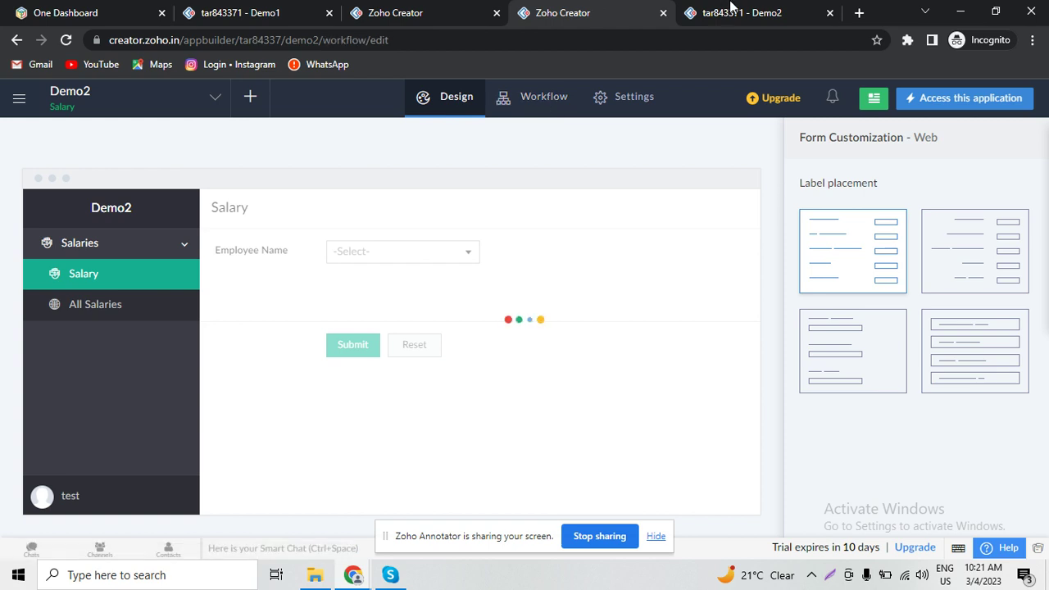
pyautogui.moveTo(731, 7); pyautogui.dragTo(745, 7)
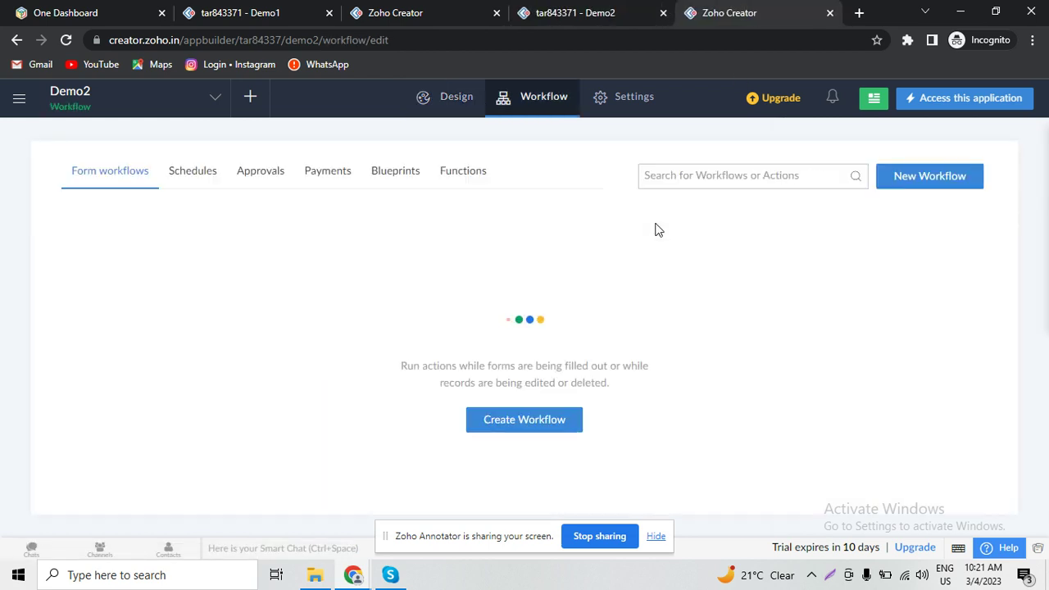
# - Create workflow 'getdata' for Created or Edited records, triggered by user input of Employee Name
pyautogui.click(567, 436)
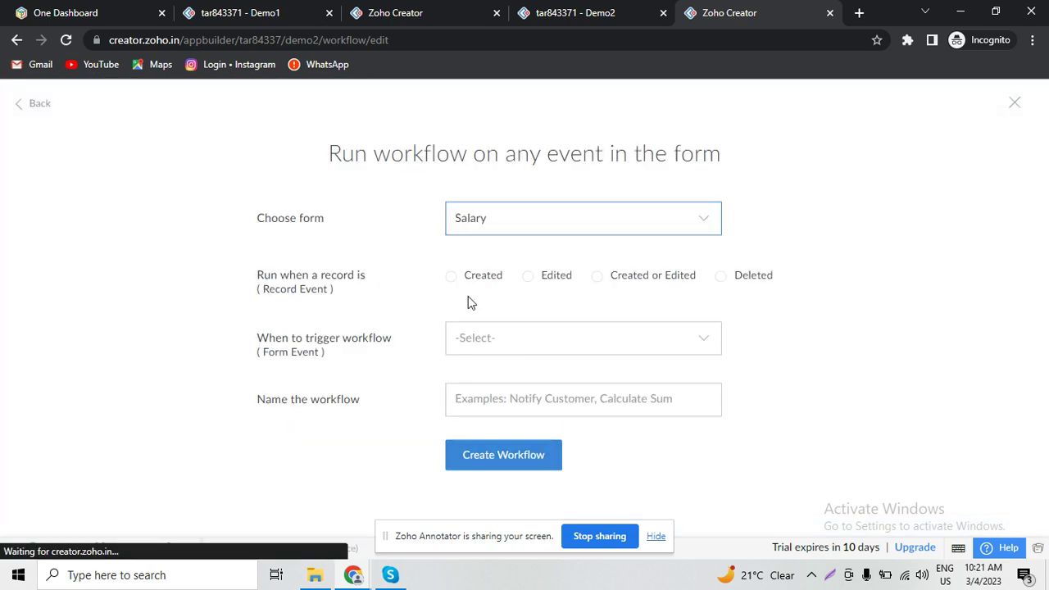
pyautogui.click(642, 284)
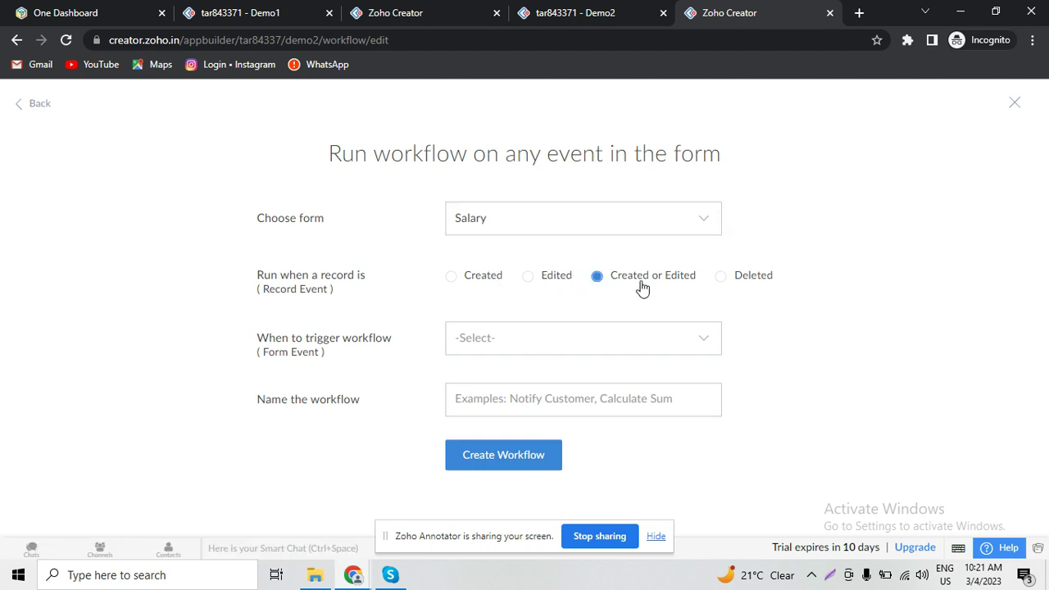
pyautogui.click(632, 342)
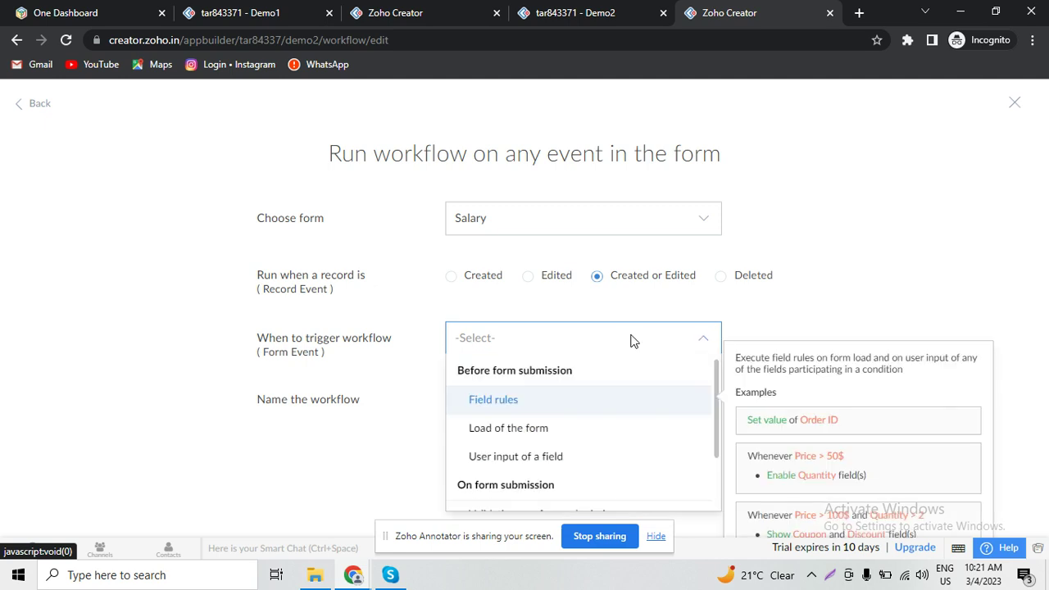
pyautogui.click(603, 459)
pyautogui.click(597, 375)
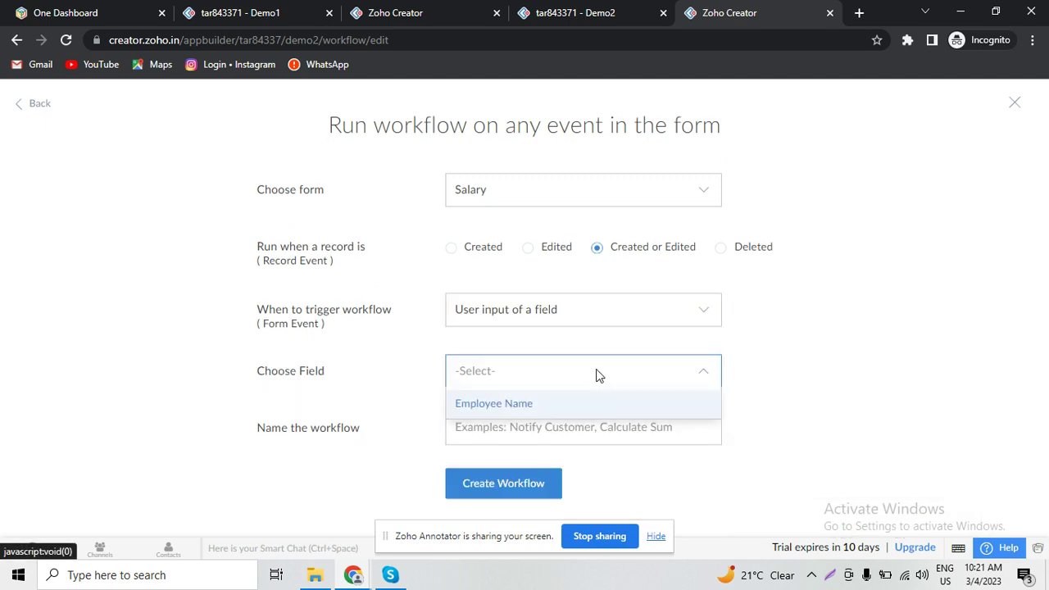
pyautogui.click(587, 403)
pyautogui.click(573, 420)
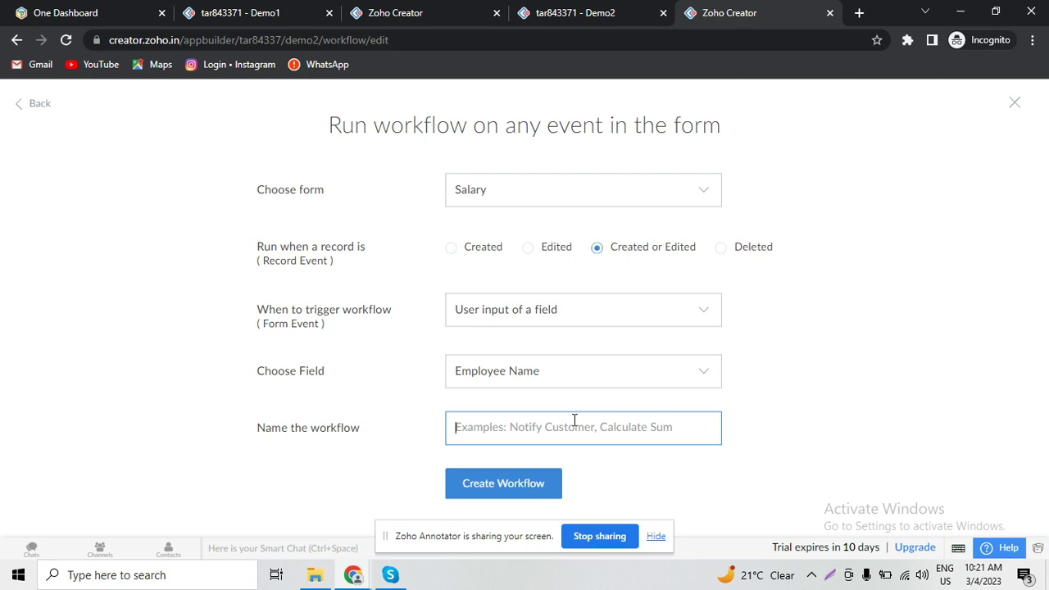
pyautogui.write('getdata')
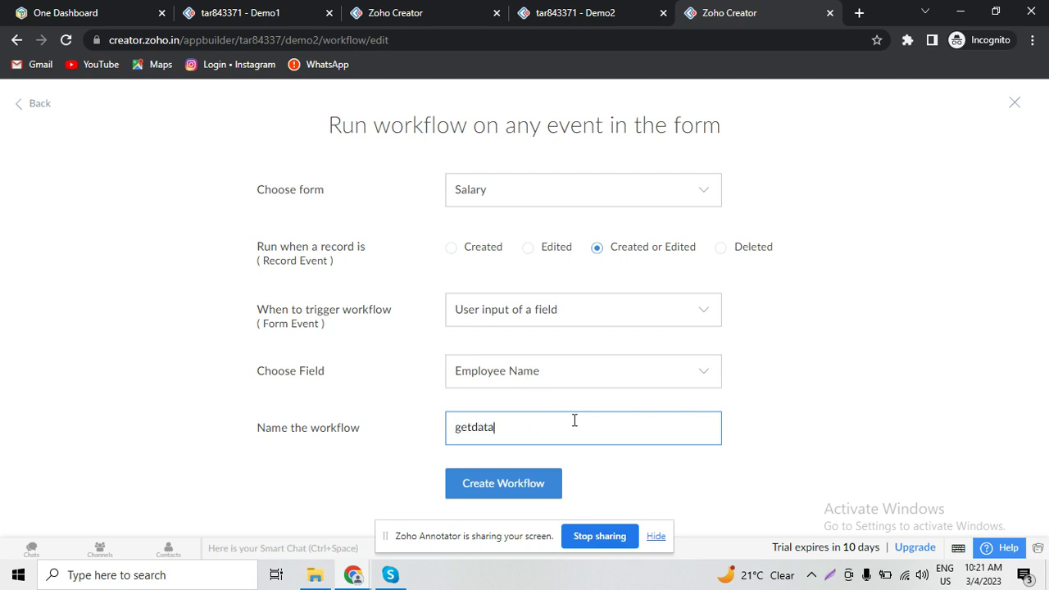
pyautogui.click(533, 484)
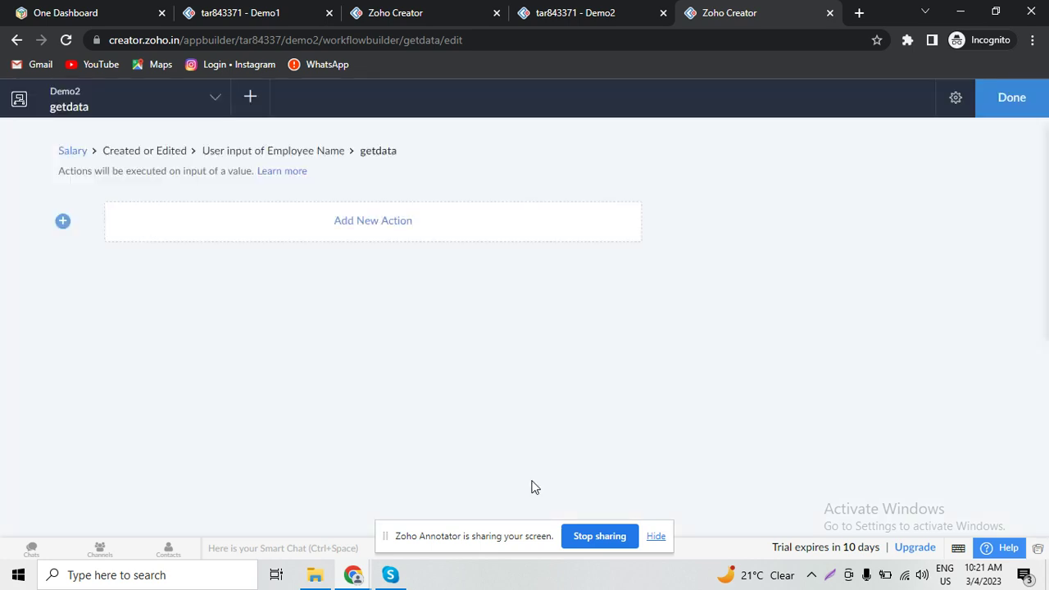
# - Add a Deluge Script action starting resp = demo1.getdata( via autocomplete
pyautogui.click(390, 227)
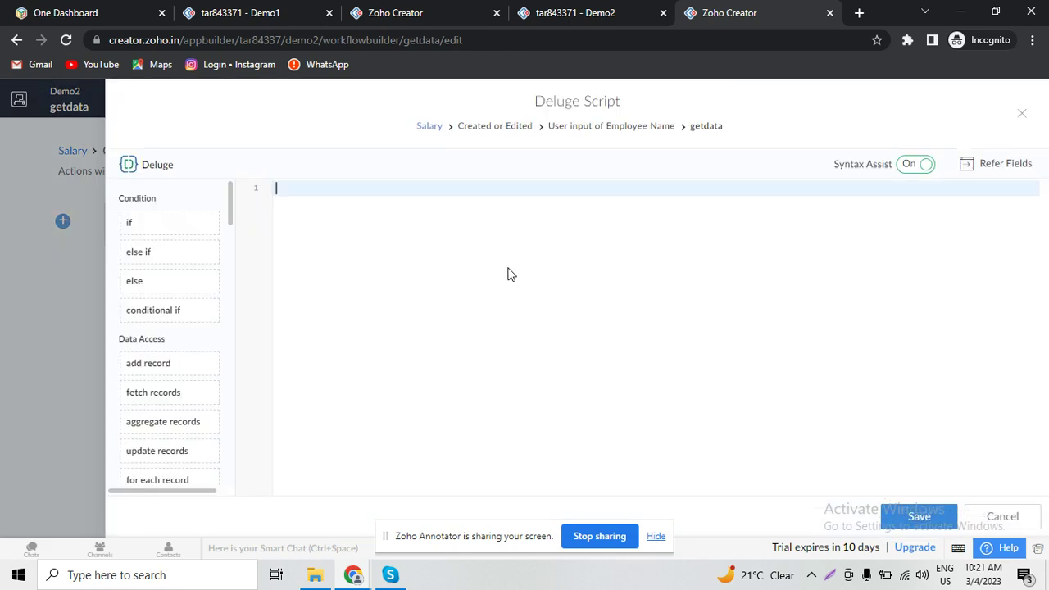
pyautogui.write('resp = d')
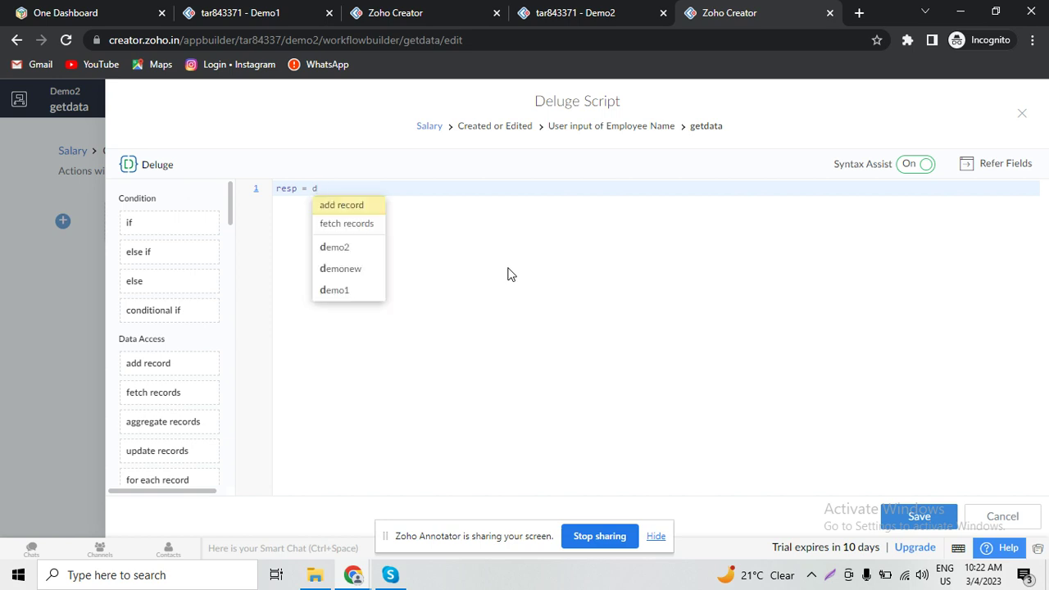
pyautogui.press('Up')
pyautogui.press('Return')
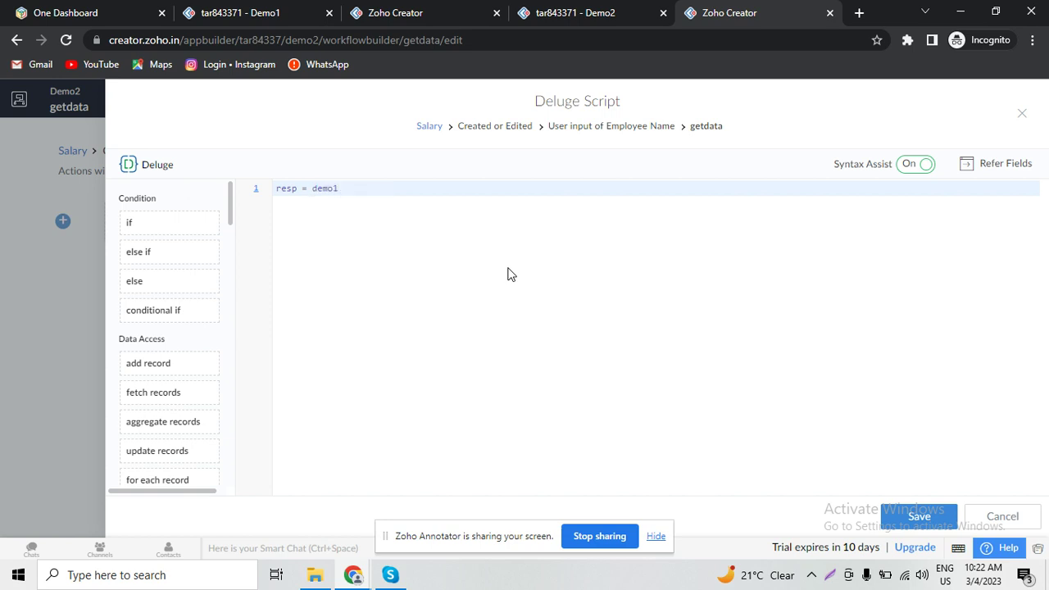
pyautogui.write('.')
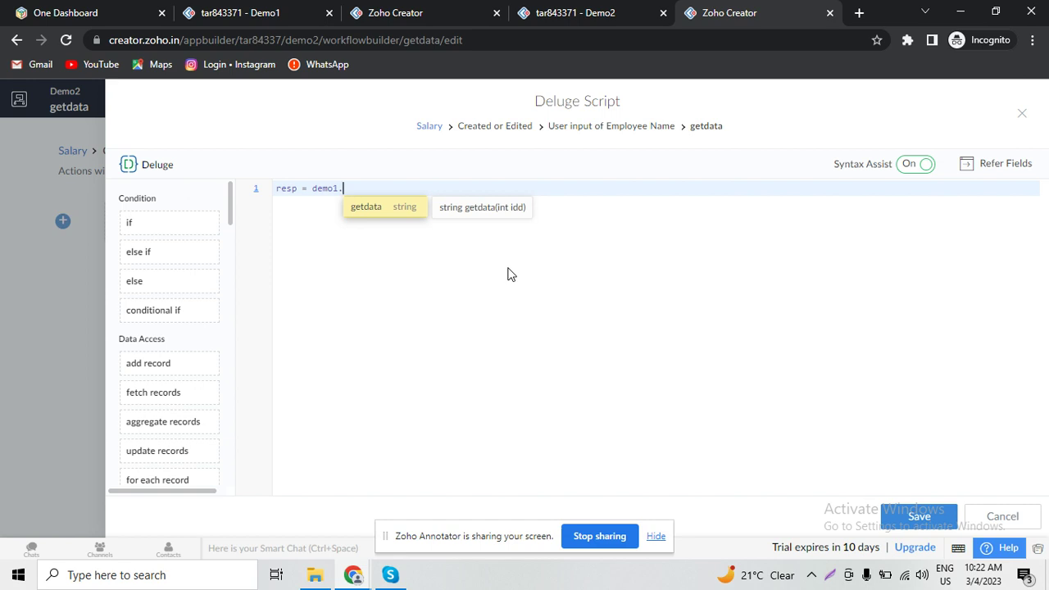
pyautogui.press('Return')
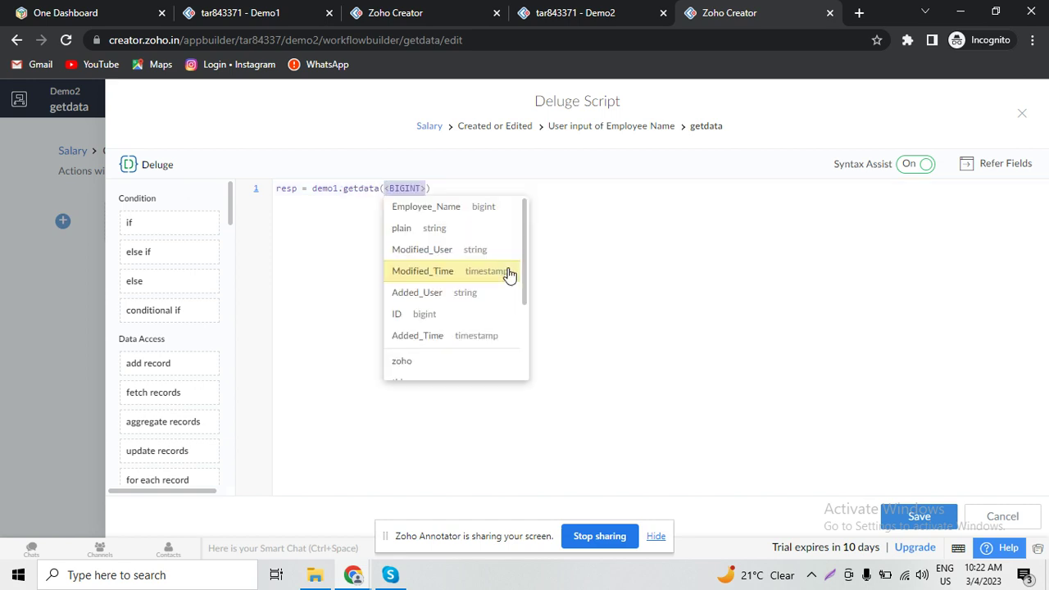
pyautogui.press('Up')
pyautogui.press('Up')
pyautogui.press('Up')
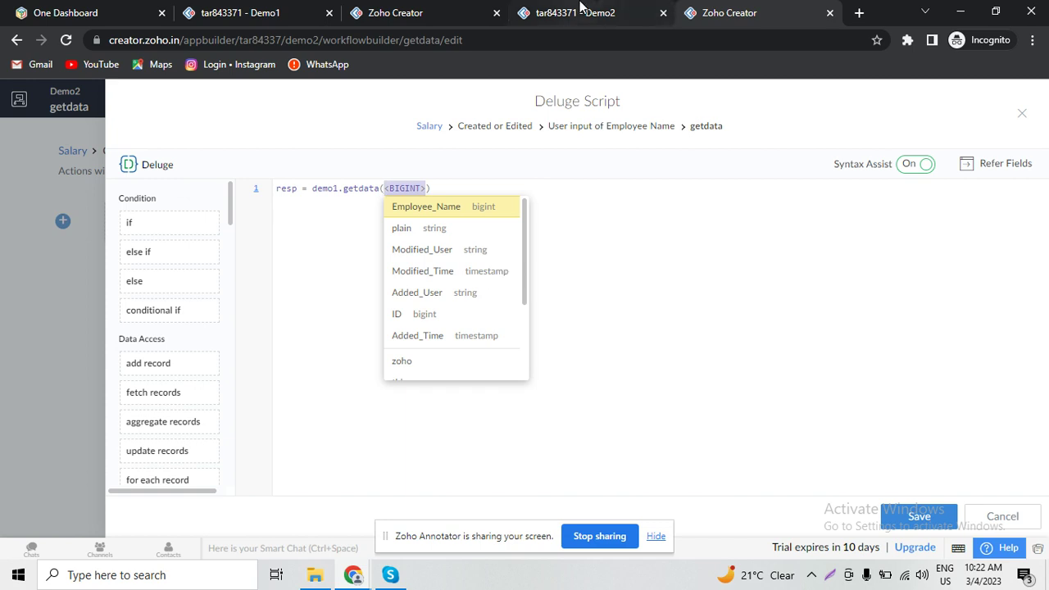
# - Check the live form's Employee Name choices, then start typing 'Empl' as the argument
pyautogui.click(582, 12)
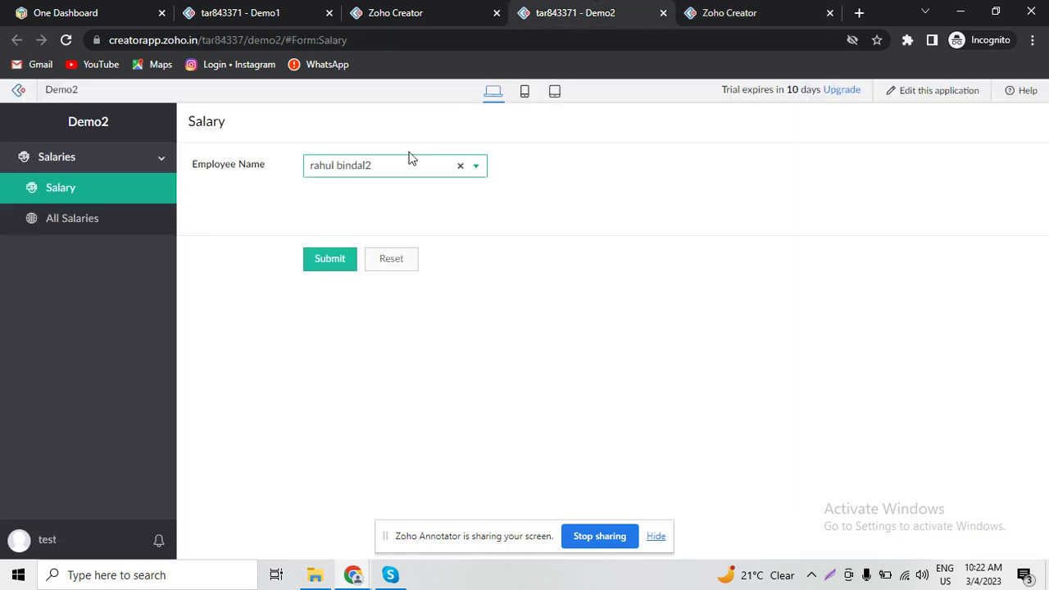
pyautogui.click(363, 179)
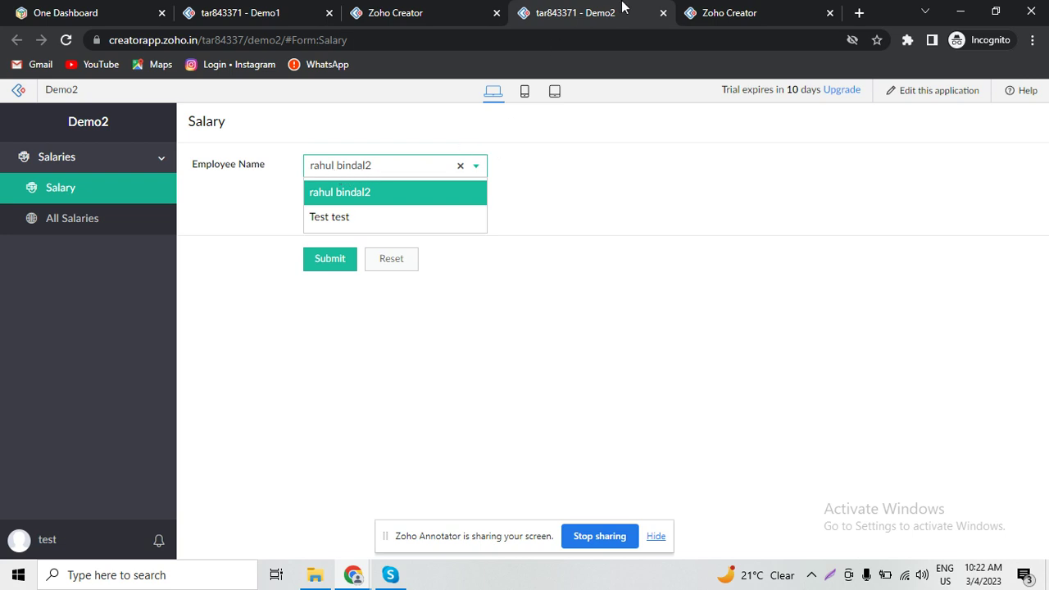
pyautogui.click(750, 7)
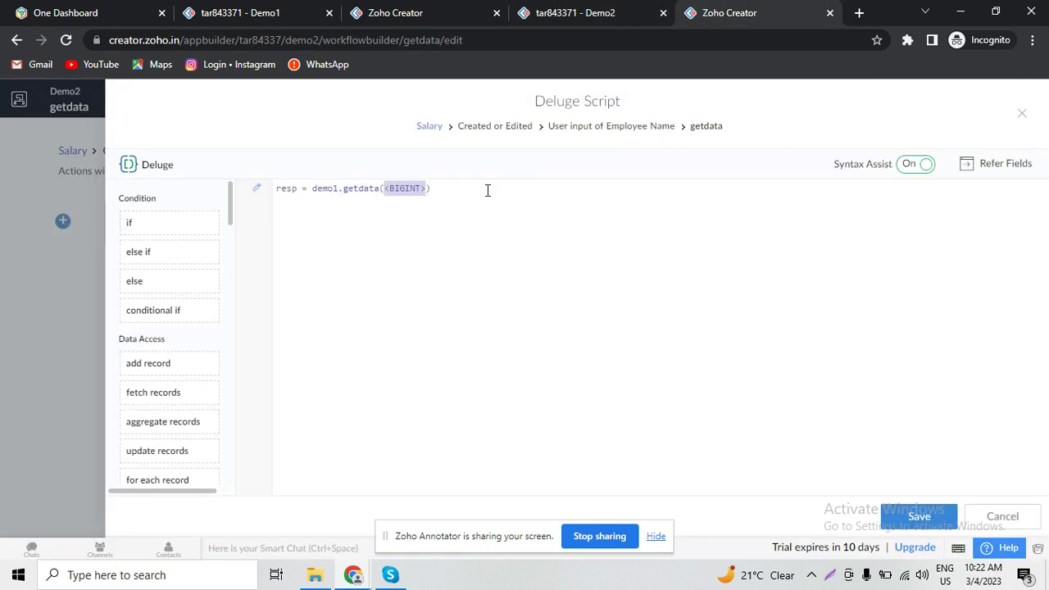
pyautogui.write('em')
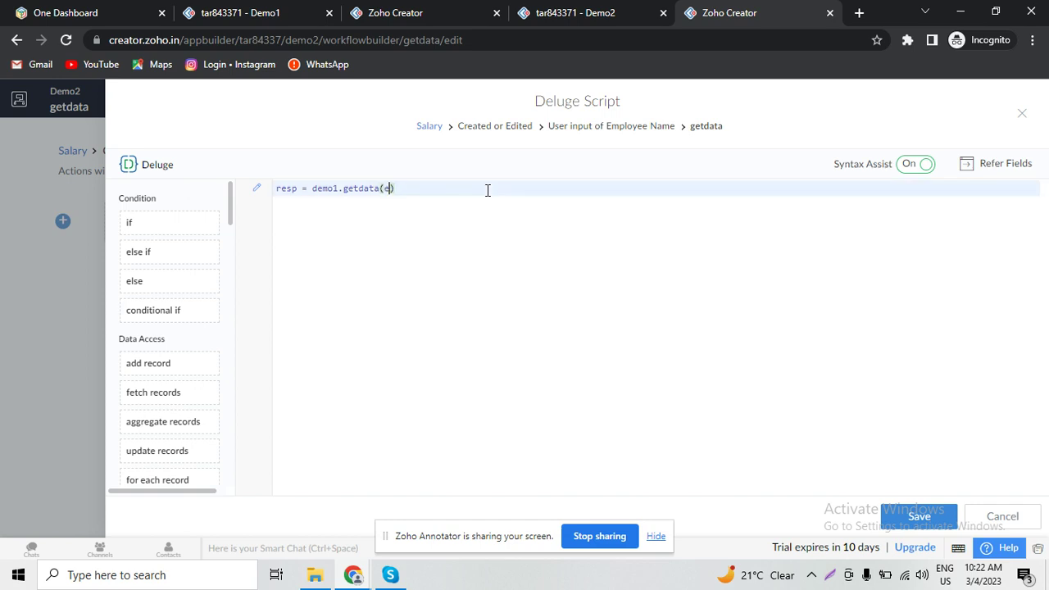
pyautogui.press('BackSpace')
pyautogui.press('BackSpace')
pyautogui.write('Empl')
# - Replace the partial argument with Employee_Name from Refer Fields and end the statement
pyautogui.click(1014, 164)
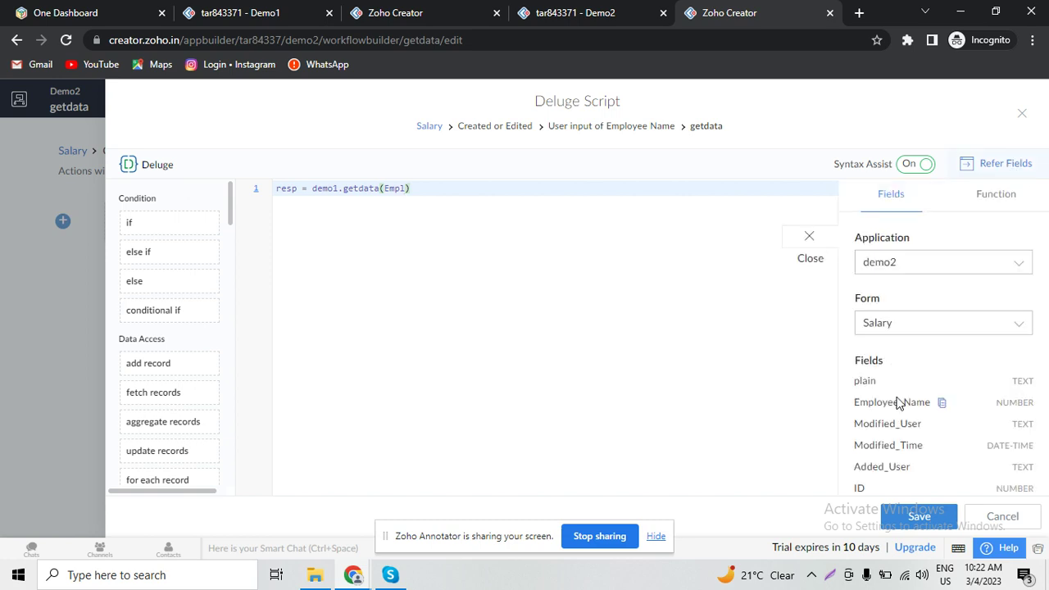
pyautogui.doubleClick(391, 191)
pyautogui.press('BackSpace')
pyautogui.click(901, 402)
pyautogui.write(';')
pyautogui.press('Return')
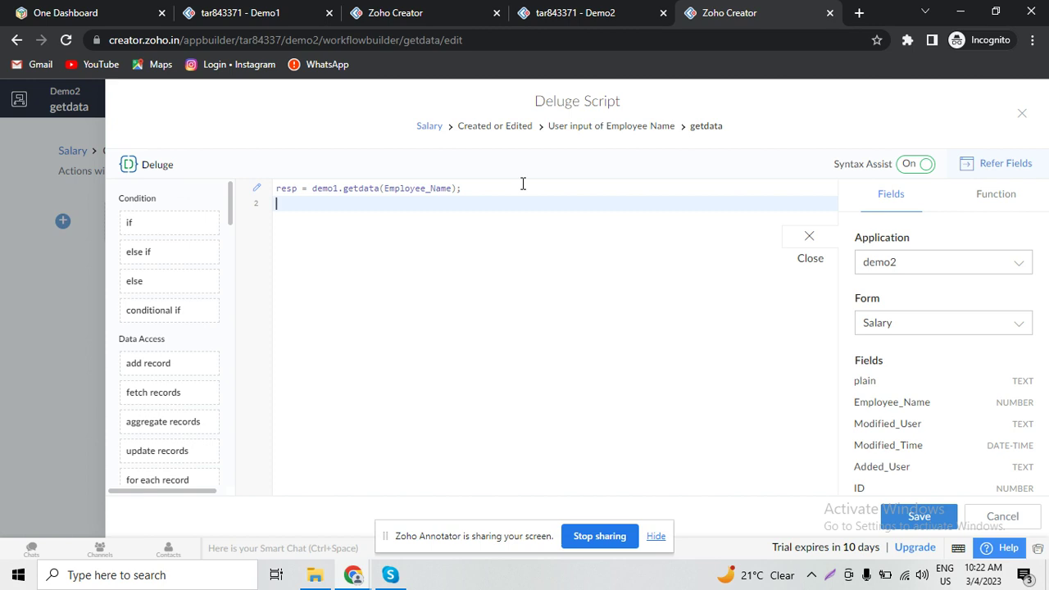
# - Add input.plain = resp and save the script
pyautogui.write('inp')
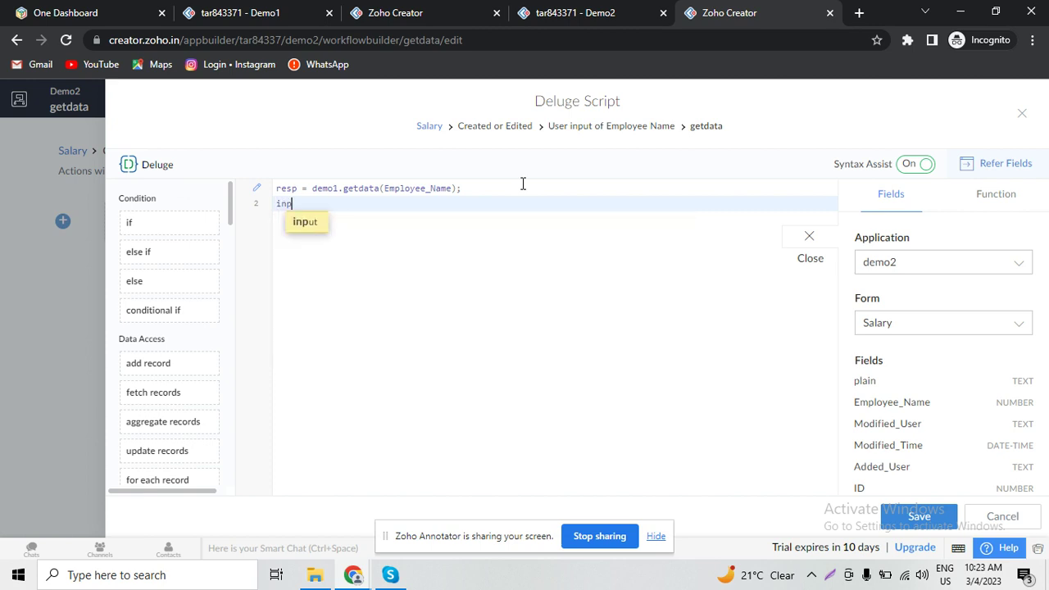
pyautogui.write('ut.')
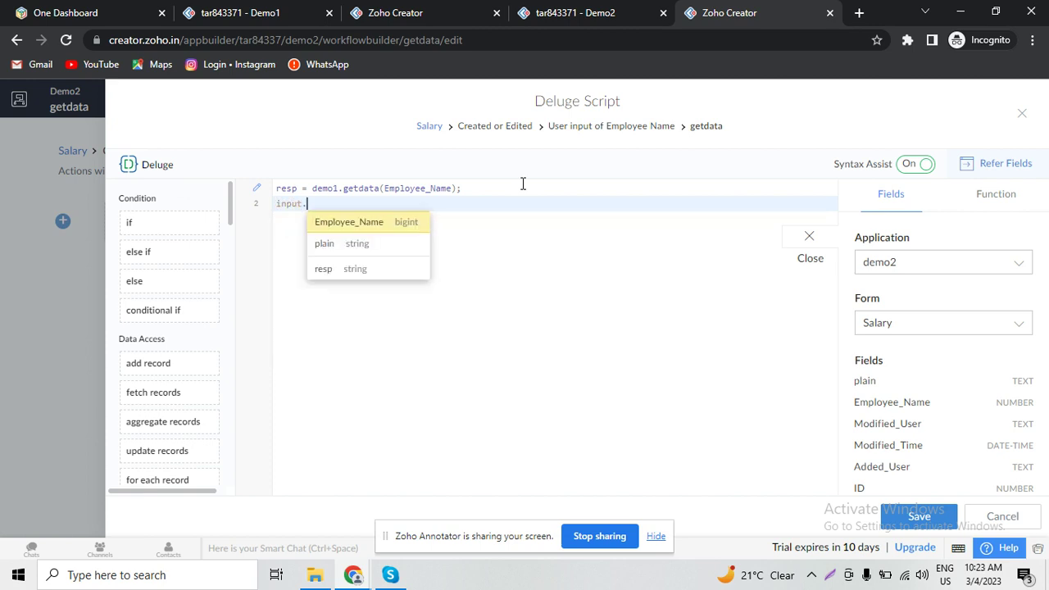
pyautogui.press('Down')
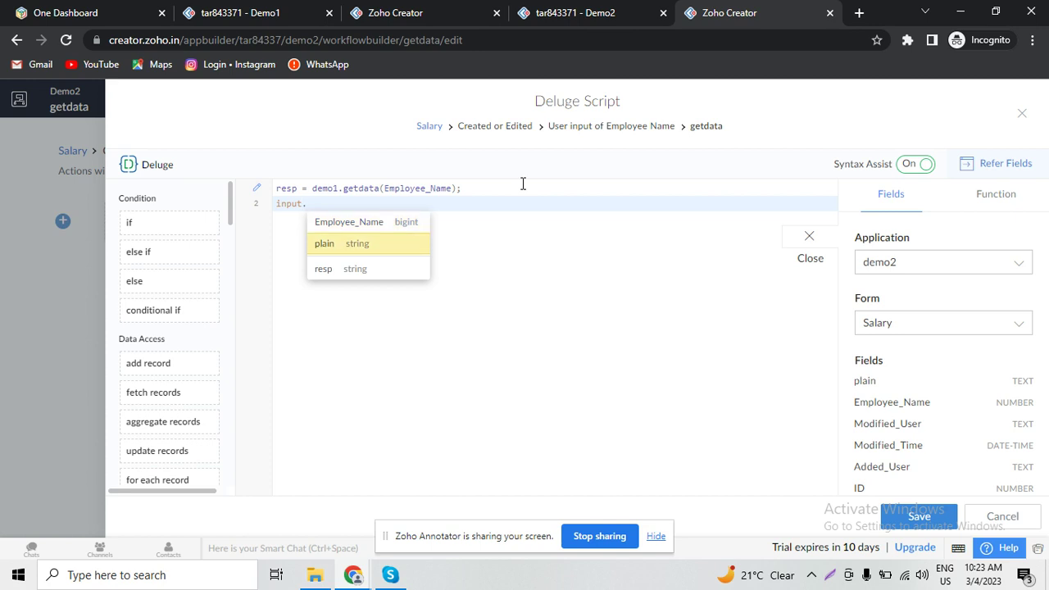
pyautogui.press('Return')
pyautogui.write('=')
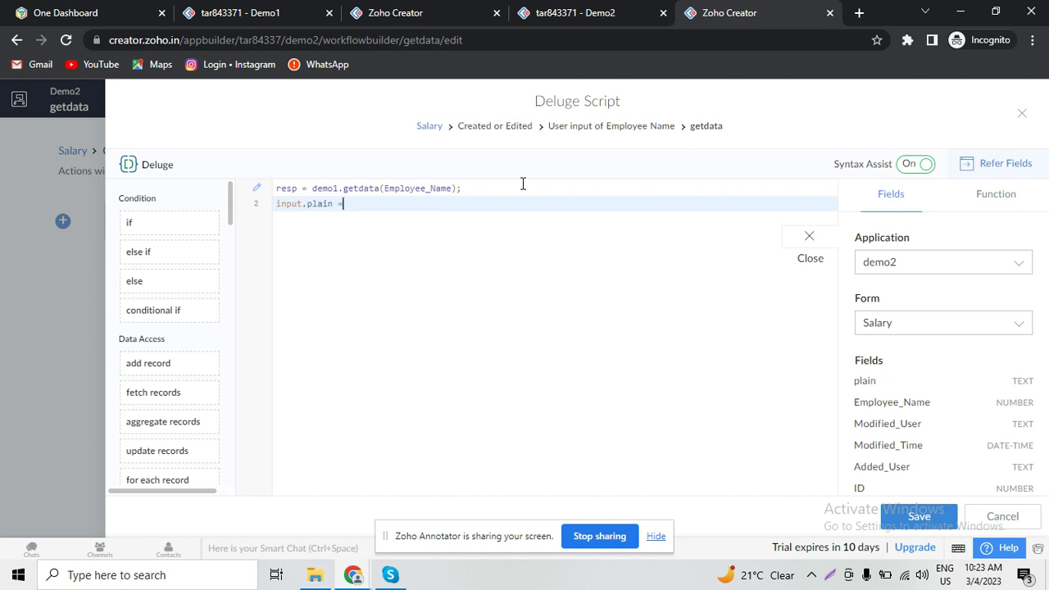
pyautogui.write(' resp;')
pyautogui.hotkey('ctrl', 's')
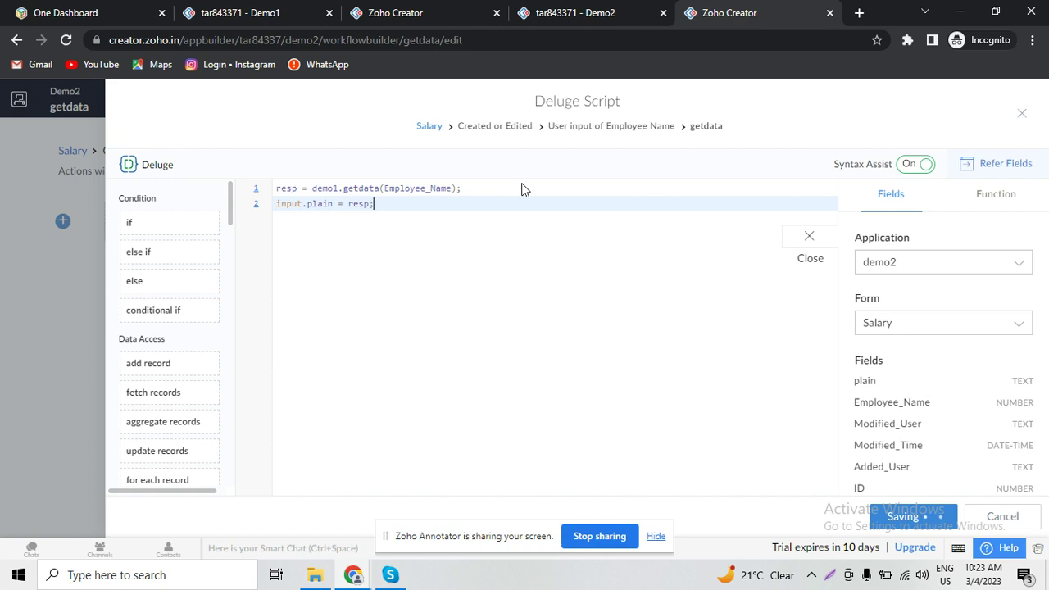
# - Reload the live Salary form, pick the first employee and check the shown name, email and code
pyautogui.click(610, 12)
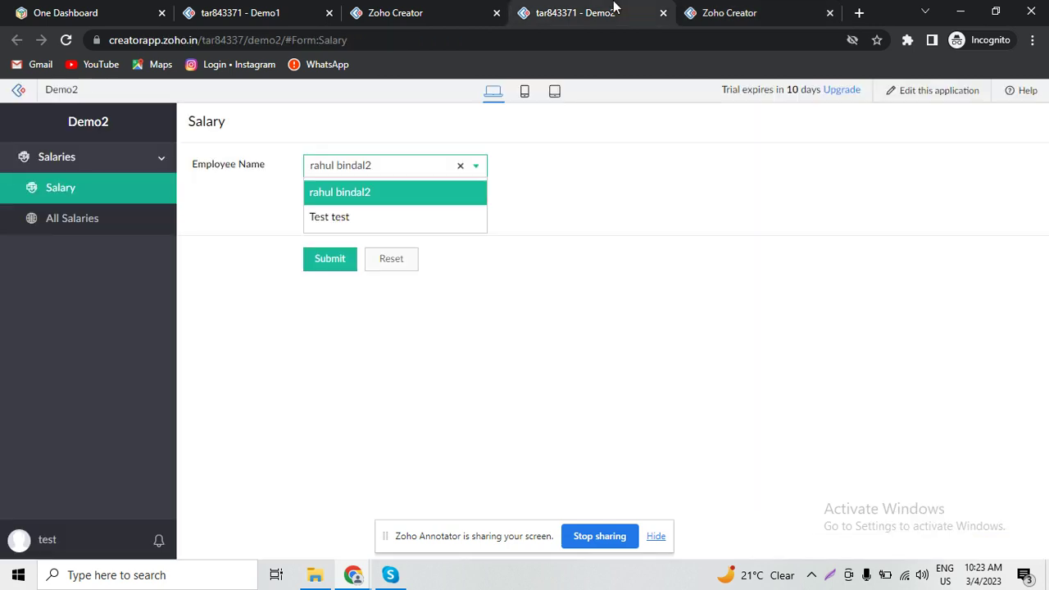
pyautogui.click(86, 189)
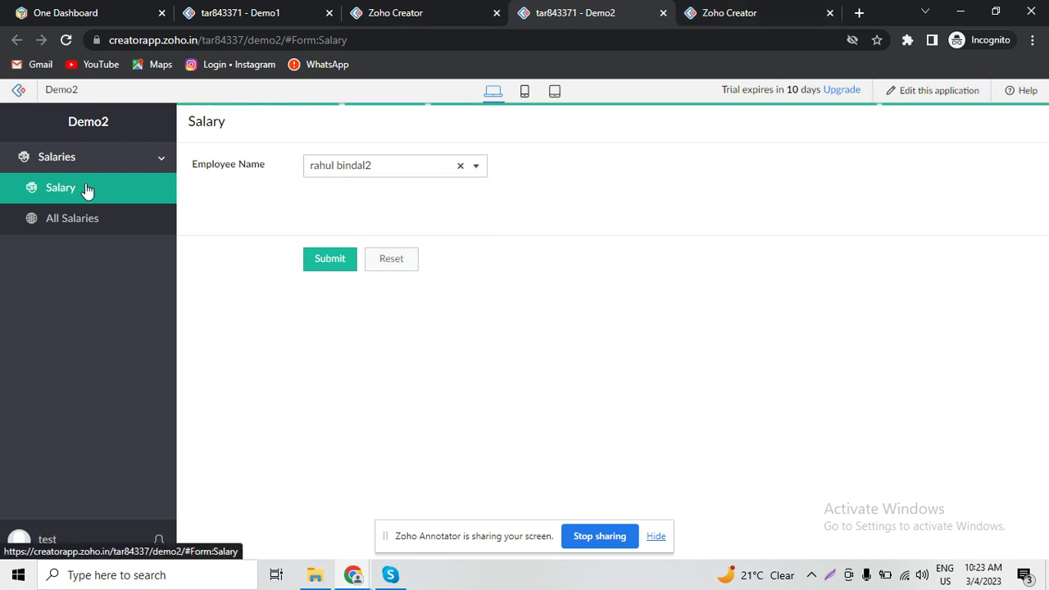
pyautogui.click(350, 166)
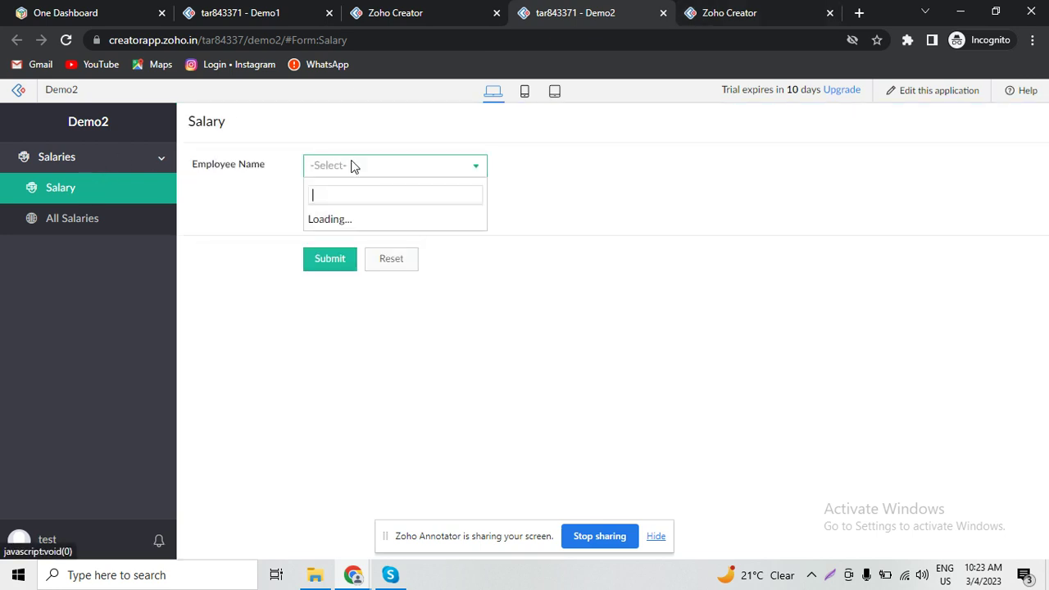
pyautogui.click(353, 193)
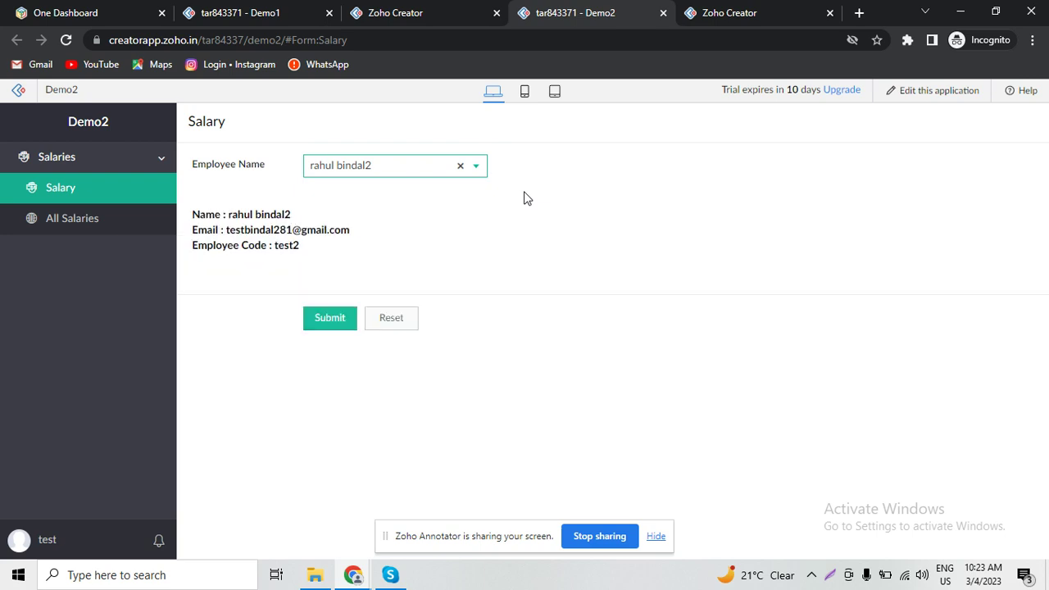
pyautogui.click(251, 214)
pyautogui.tripleClick(251, 214)
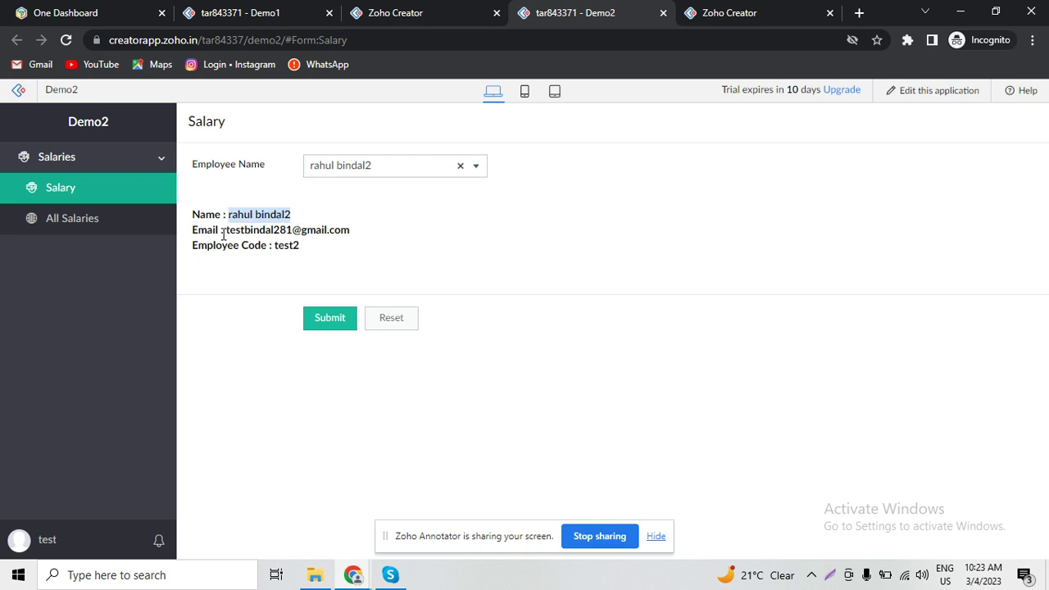
pyautogui.moveTo(226, 232); pyautogui.dragTo(373, 236)
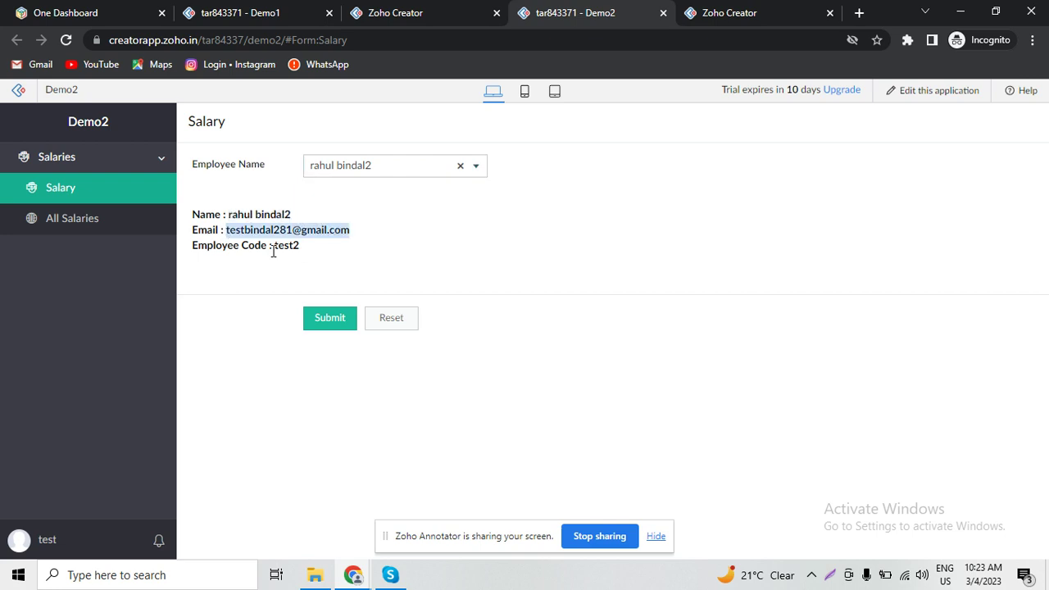
pyautogui.moveTo(275, 249); pyautogui.dragTo(358, 253)
# - Pick the other employee, check the updated details, then switch to the Demo1 tab
pyautogui.click(415, 174)
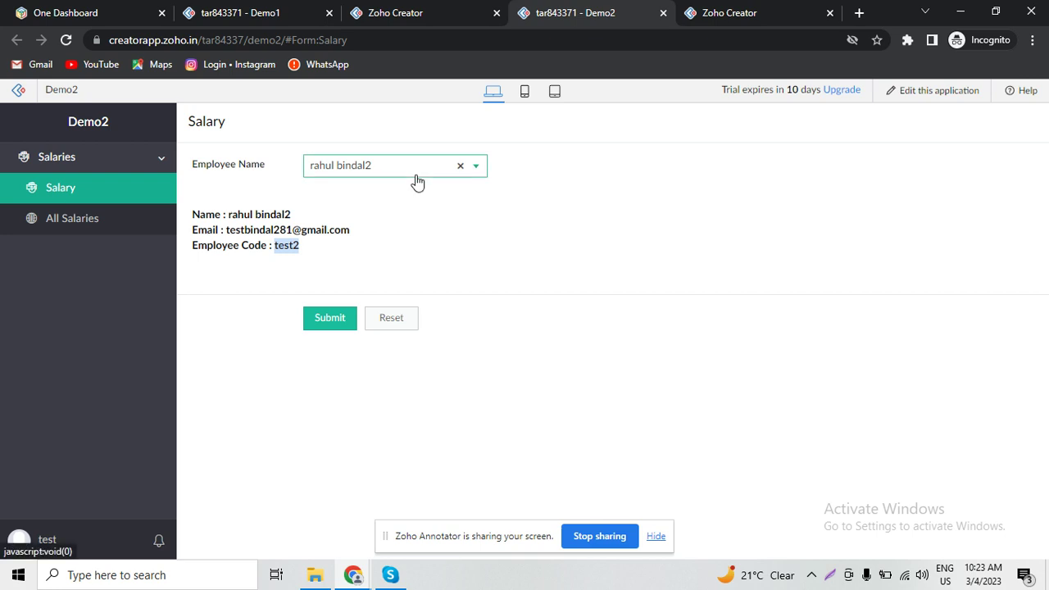
pyautogui.click(394, 216)
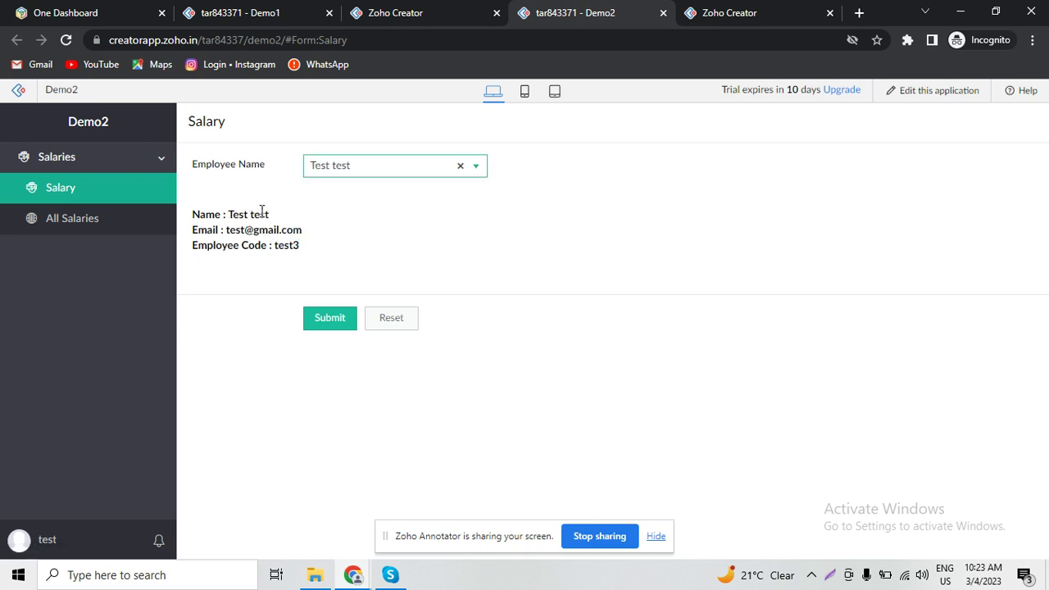
pyautogui.moveTo(231, 214); pyautogui.dragTo(226, 235)
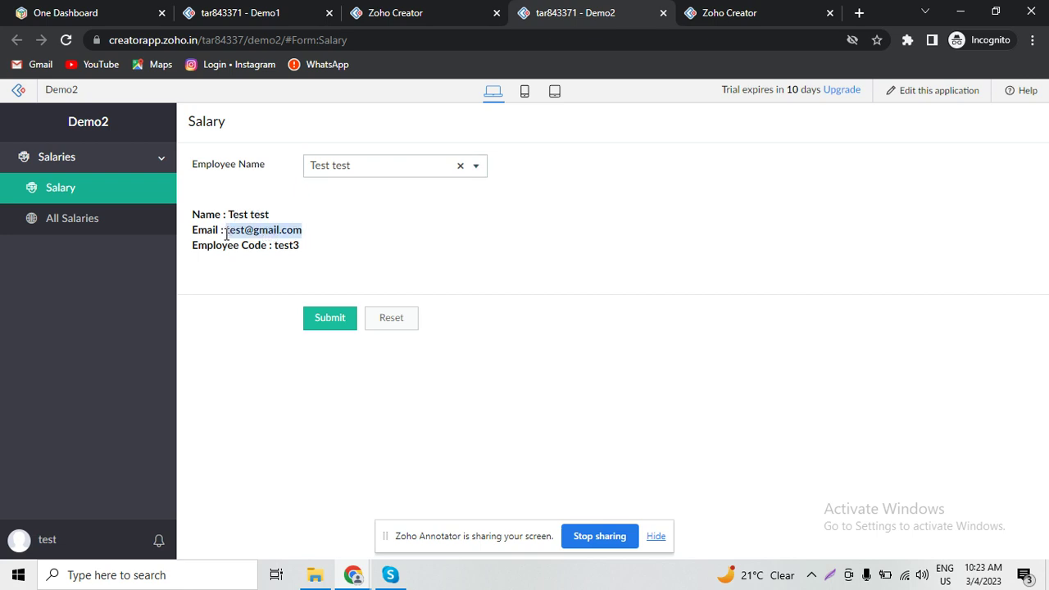
pyautogui.doubleClick(285, 244)
pyautogui.click(227, 10)
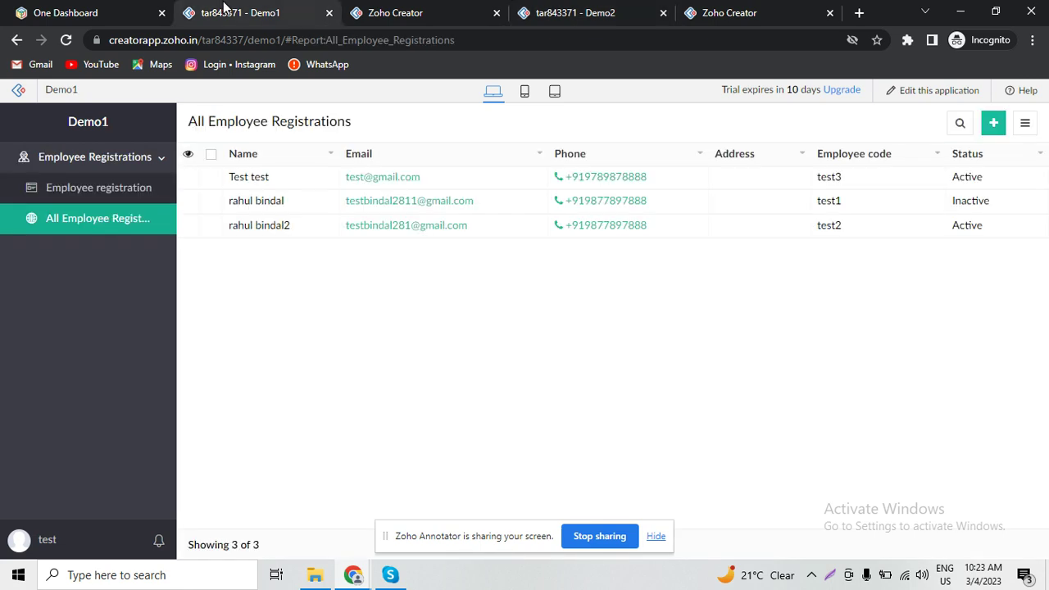
# - Cycle through the browser tabs back to the Demo2 getdata Deluge script editor
pyautogui.click(393, 10)
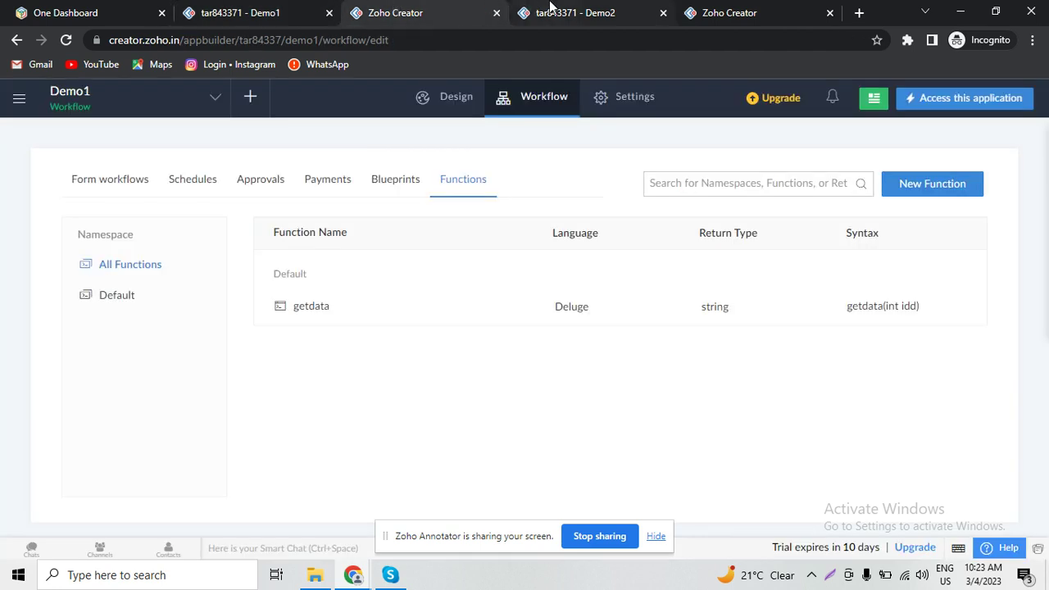
pyautogui.click(550, 10)
pyautogui.click(740, 10)
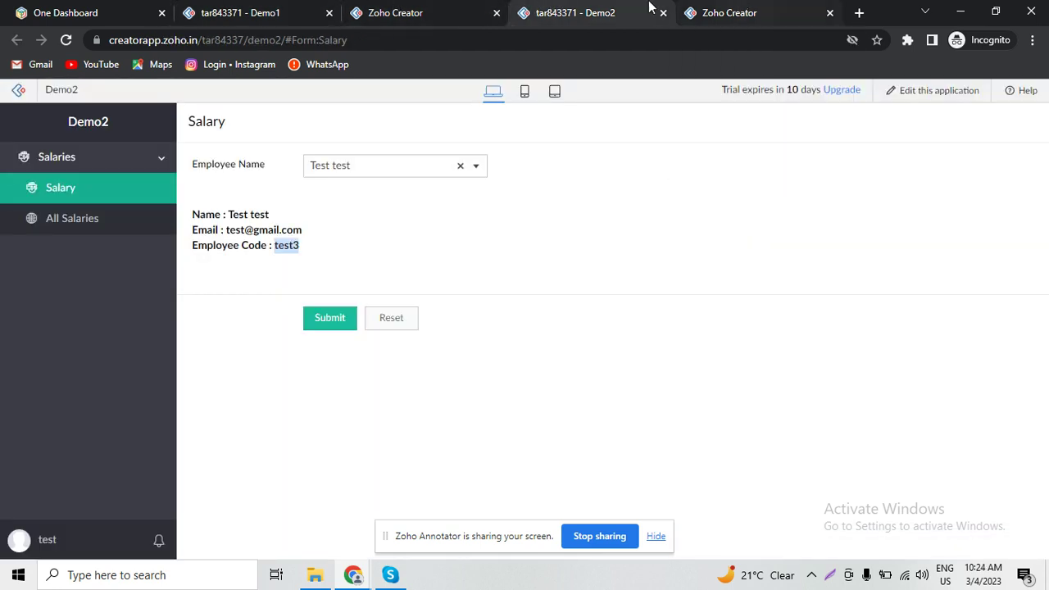
pyautogui.click(620, 10)
pyautogui.click(410, 10)
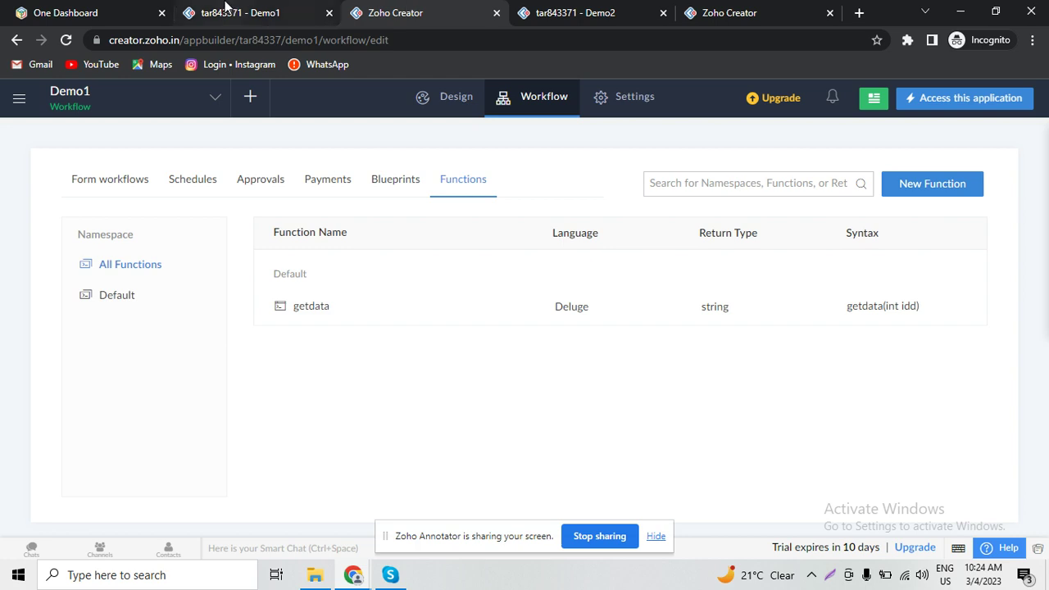
pyautogui.click(231, 10)
pyautogui.click(424, 10)
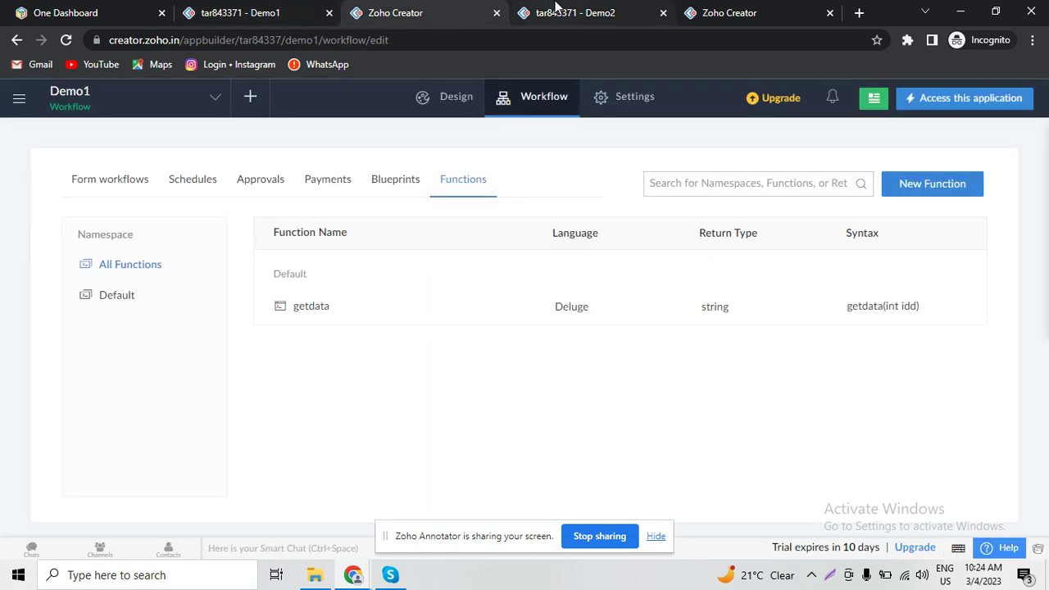
pyautogui.click(555, 8)
pyautogui.click(730, 9)
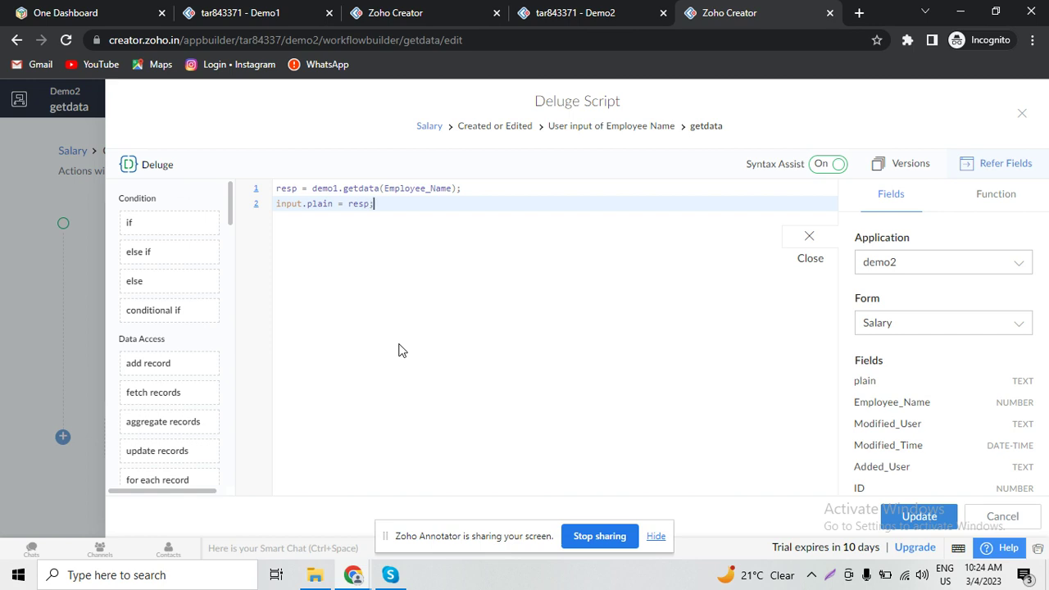
# - Comment out the two old getdata lines and start resp = zoho.creator.getRecordById on line 4
pyautogui.hotkey('ctrl', 'a')
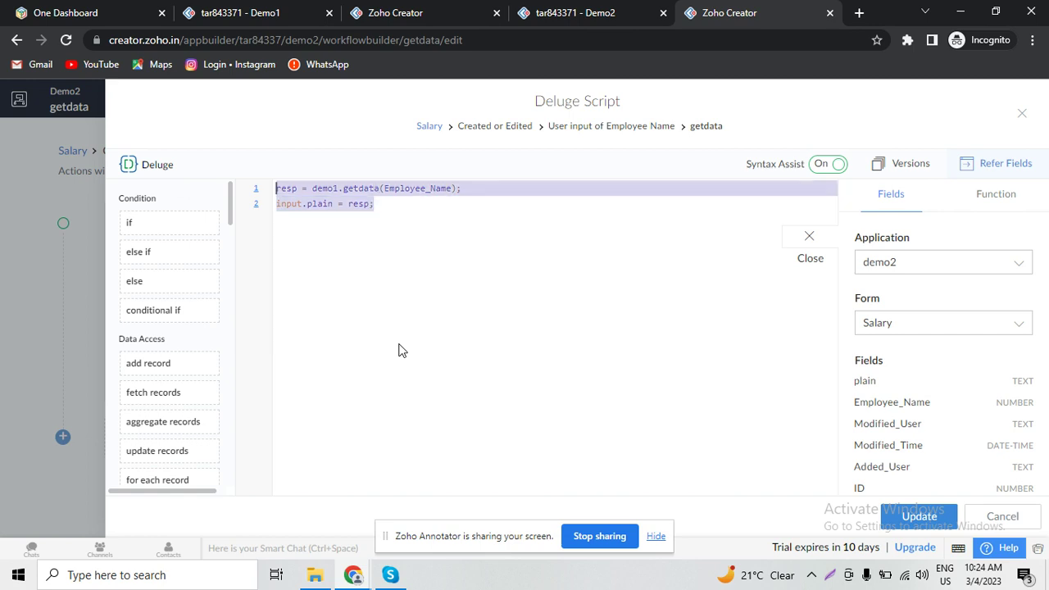
pyautogui.hotkey('ctrl', '/')
pyautogui.press('Right')
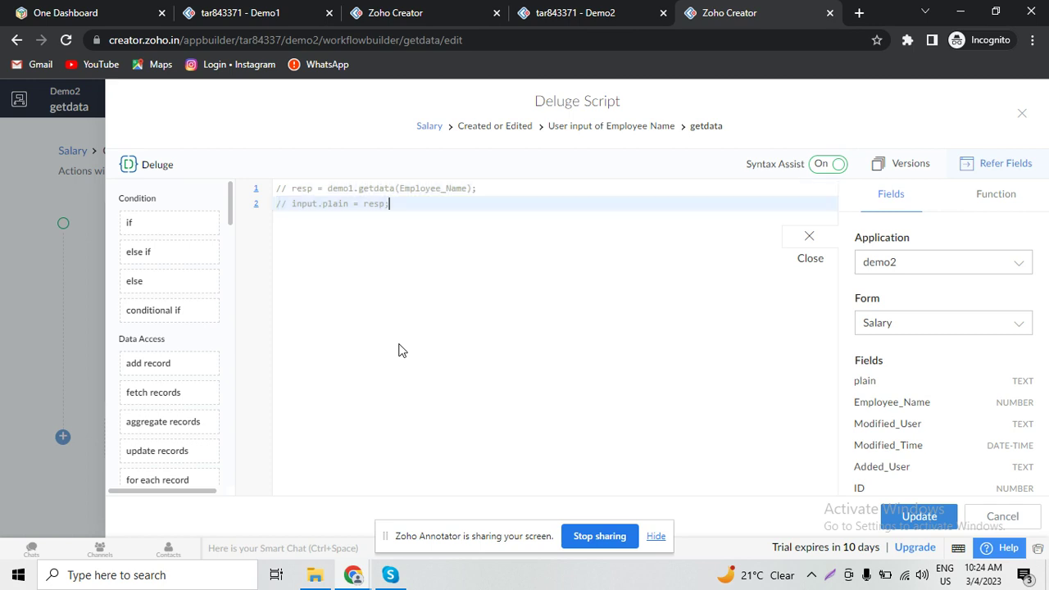
pyautogui.press('Return')
pyautogui.press('Return')
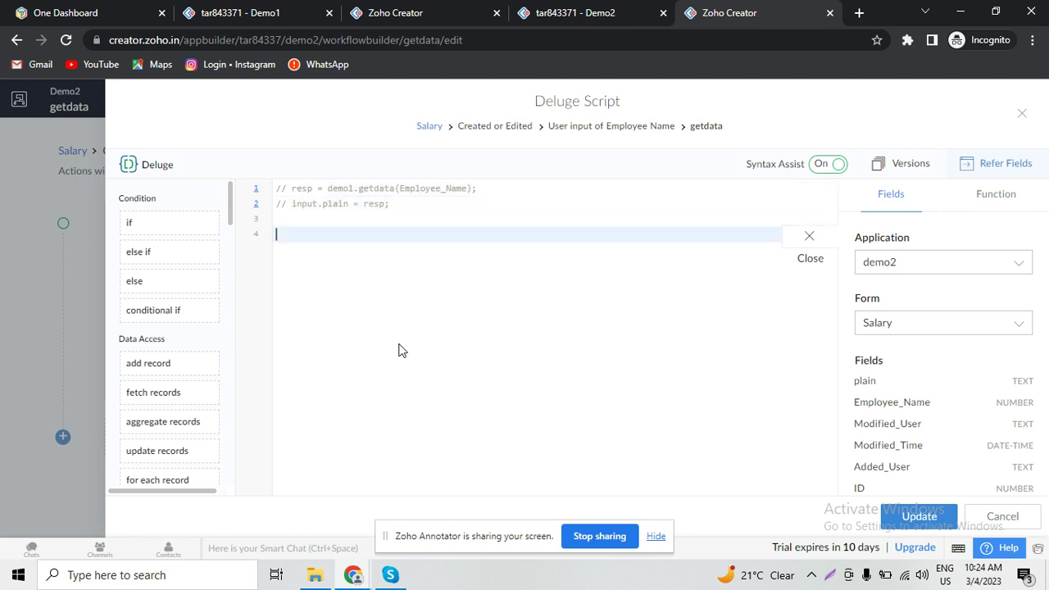
pyautogui.write('resp = zoho')
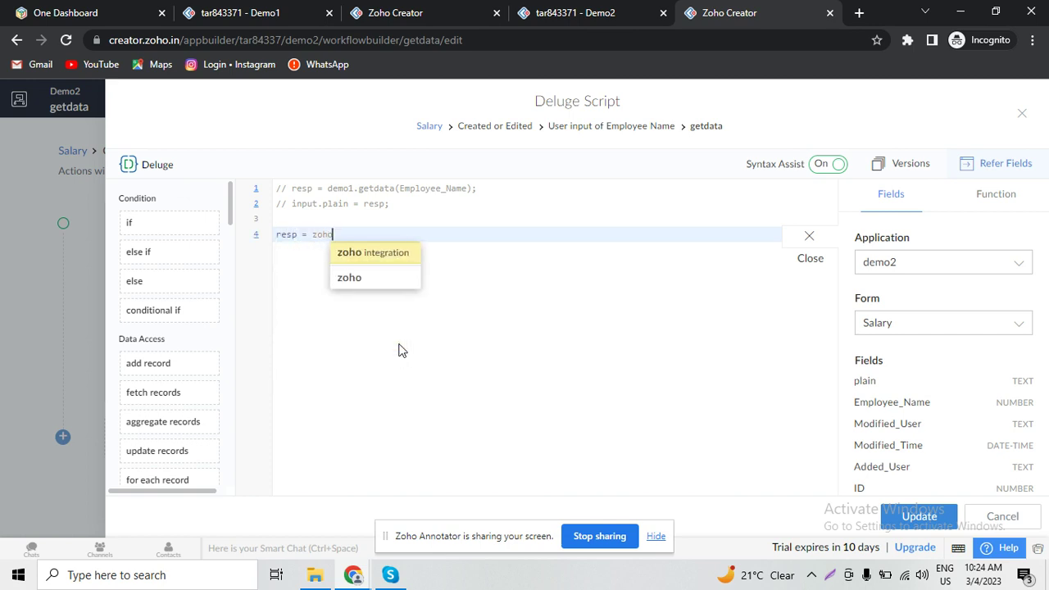
pyautogui.write('.creator')
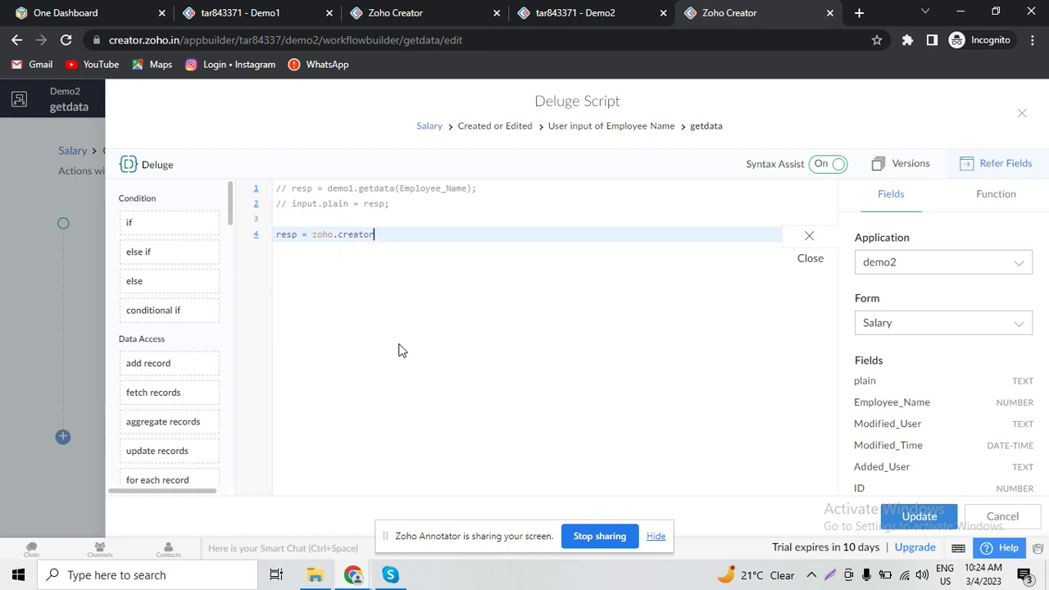
pyautogui.write('.')
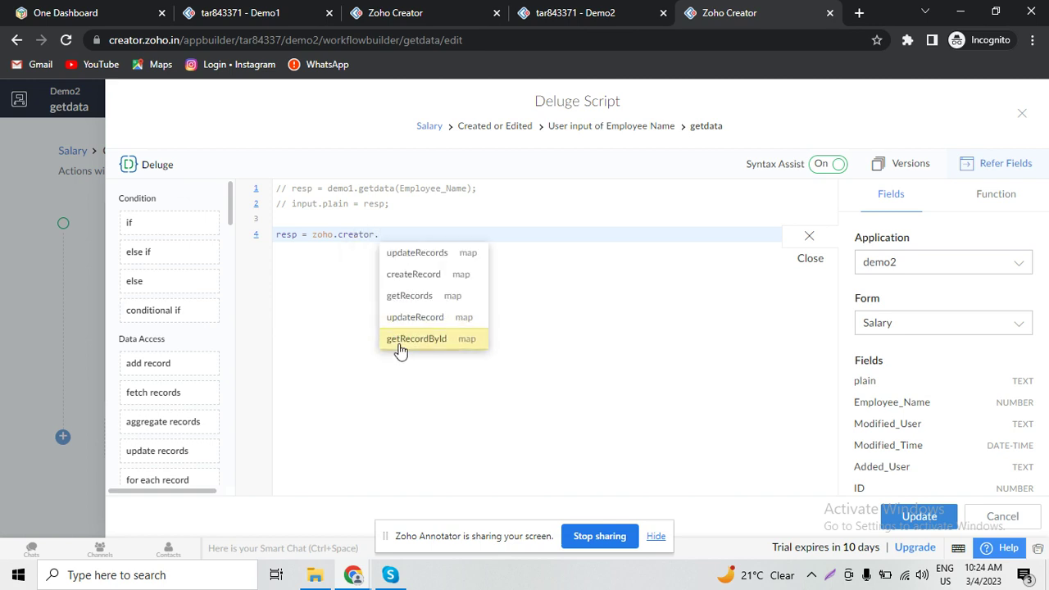
pyautogui.click(416, 339)
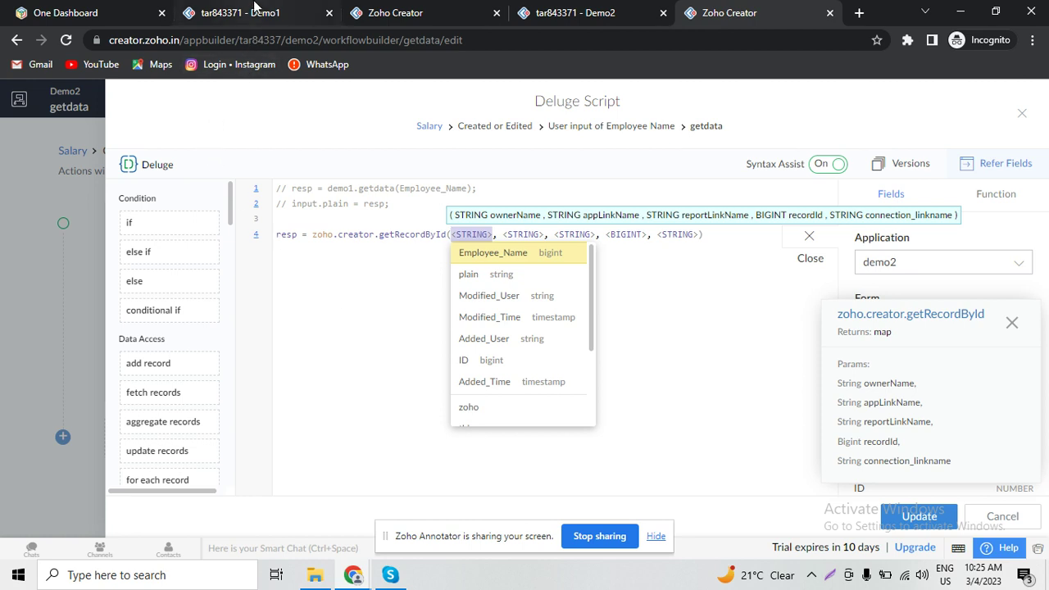
# - Fill the owner name and "demo1" app name from the Demo1 web address as the first two arguments
pyautogui.click(254, 8)
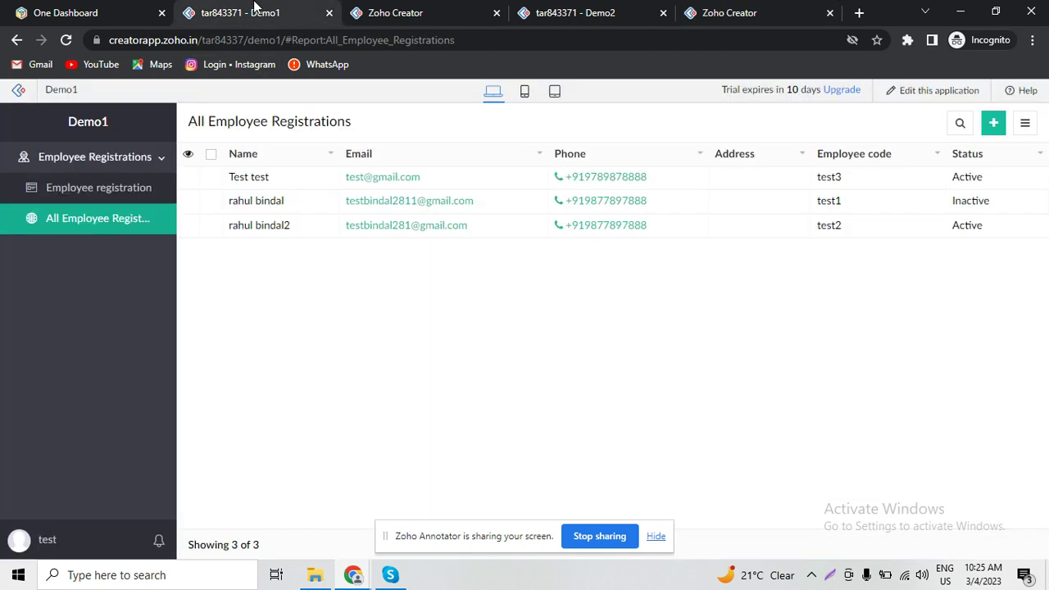
pyautogui.doubleClick(233, 42)
pyautogui.hotkey('ctrl', 'c')
pyautogui.click(723, 9)
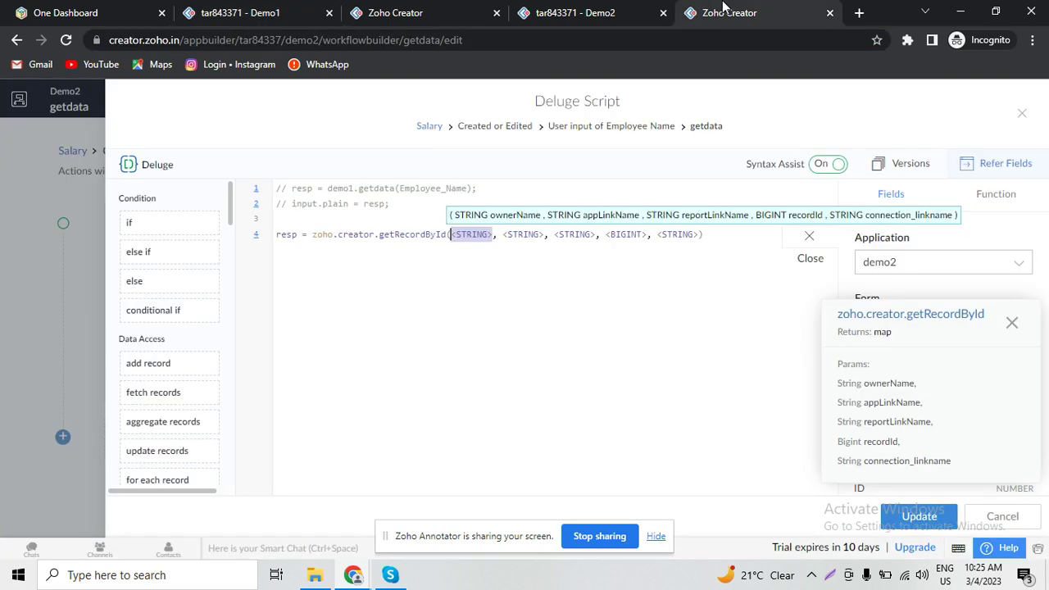
pyautogui.write('"')
pyautogui.hotkey('ctrl', 'v')
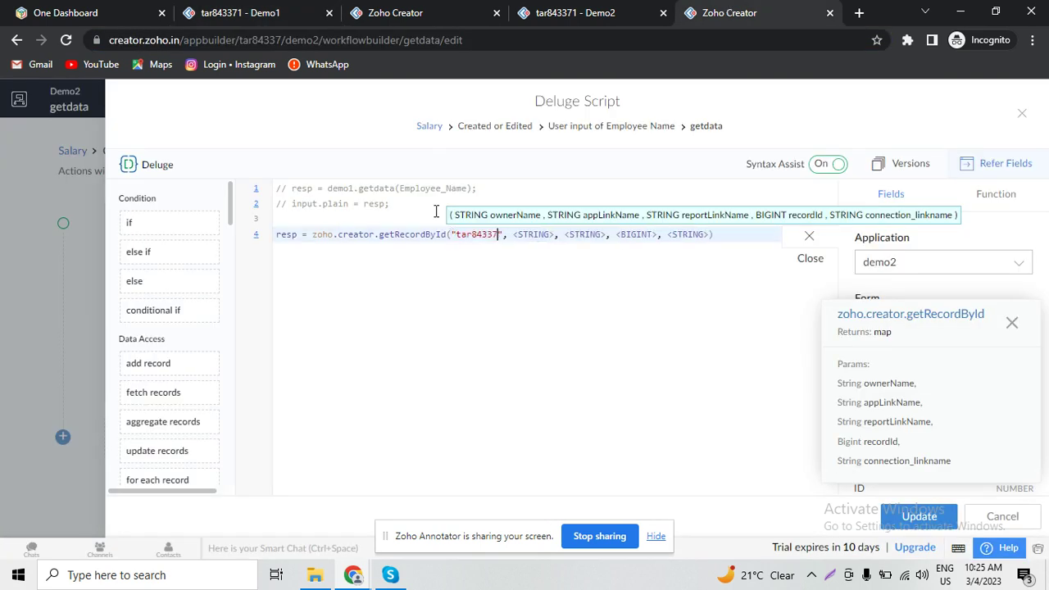
pyautogui.click(259, 10)
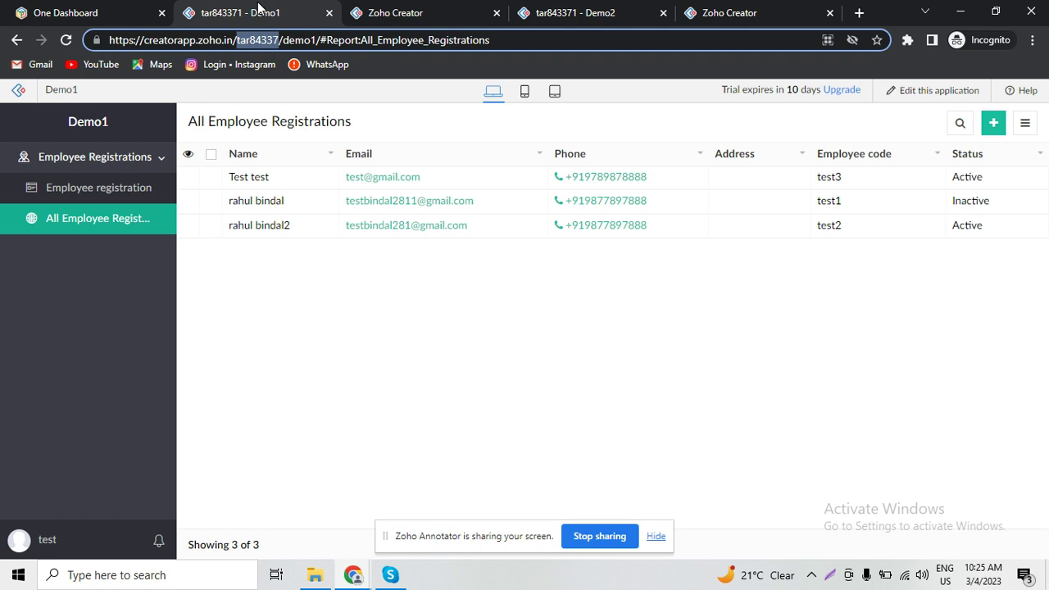
pyautogui.doubleClick(296, 41)
pyautogui.hotkey('ctrl', 'c')
pyautogui.click(737, 11)
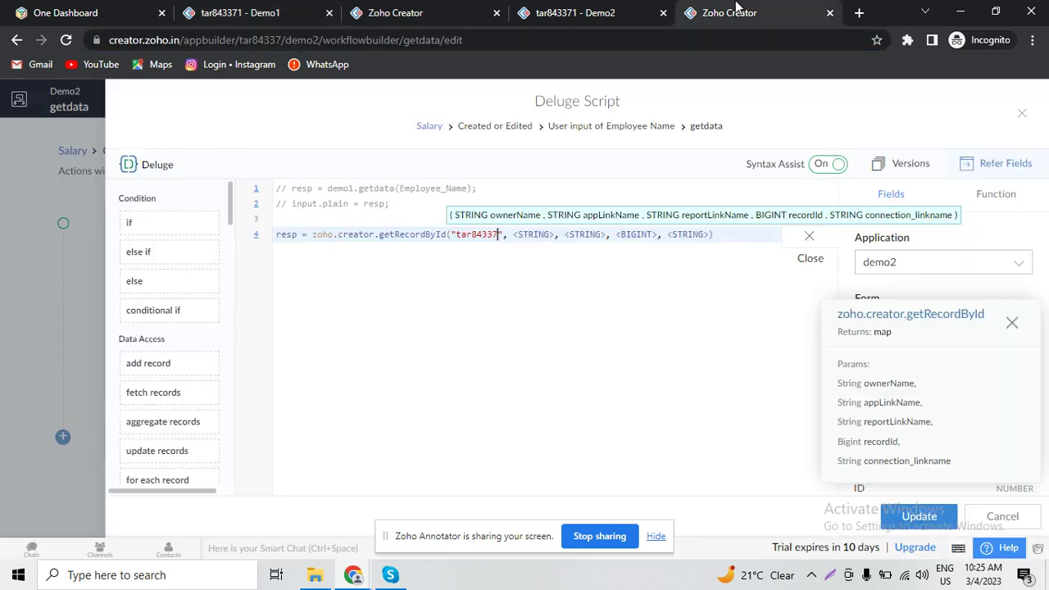
pyautogui.click(531, 234)
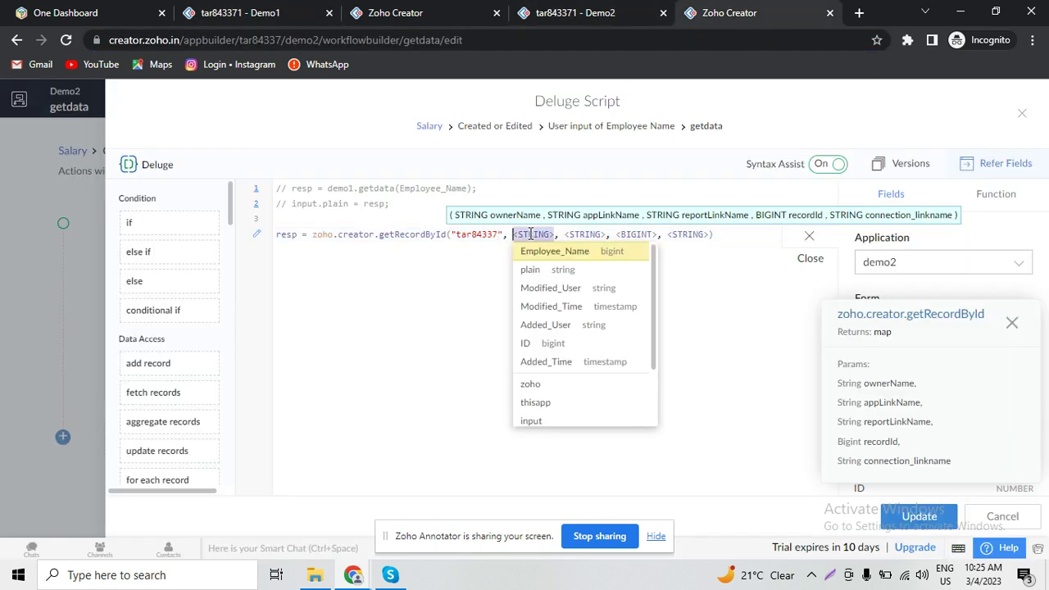
pyautogui.write('"')
pyautogui.hotkey('ctrl', 'v')
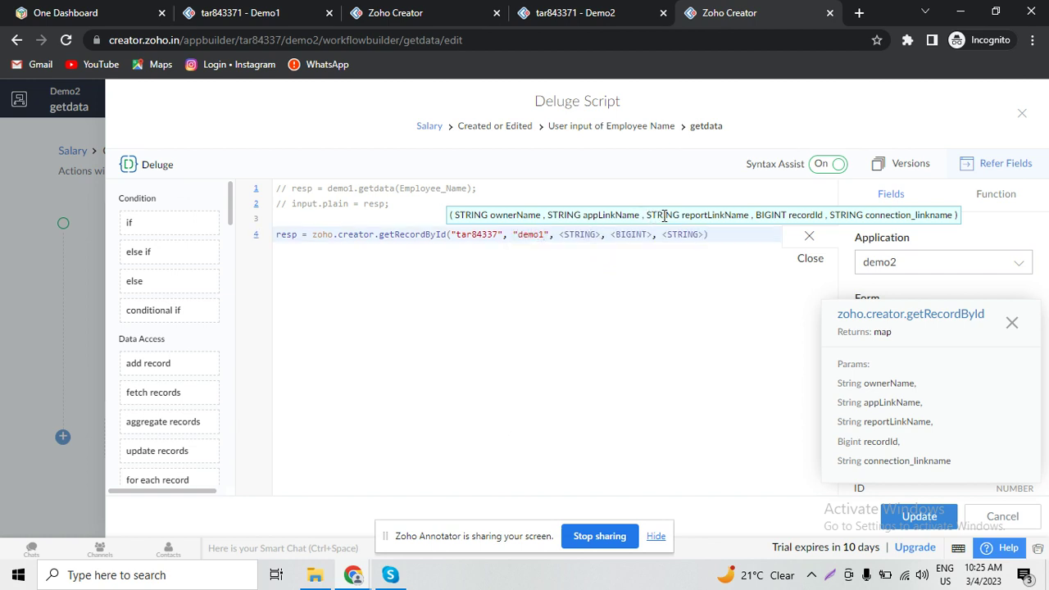
# - Paste "All_Employee_Registrations" from the Demo1 address as the report name argument
pyautogui.click(260, 11)
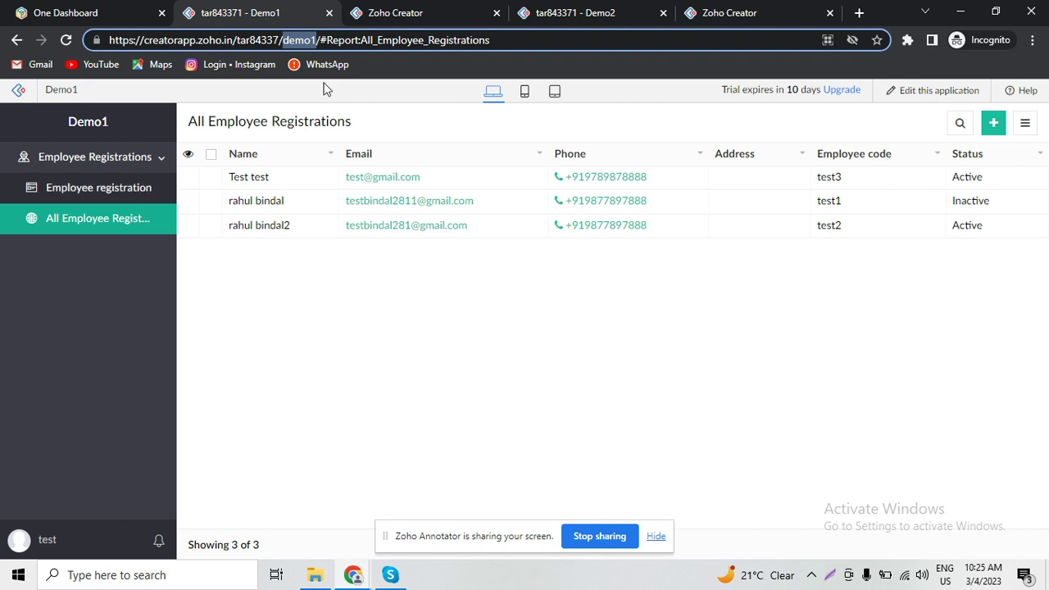
pyautogui.moveTo(500, 40); pyautogui.dragTo(365, 43)
pyautogui.hotkey('ctrl', 'c')
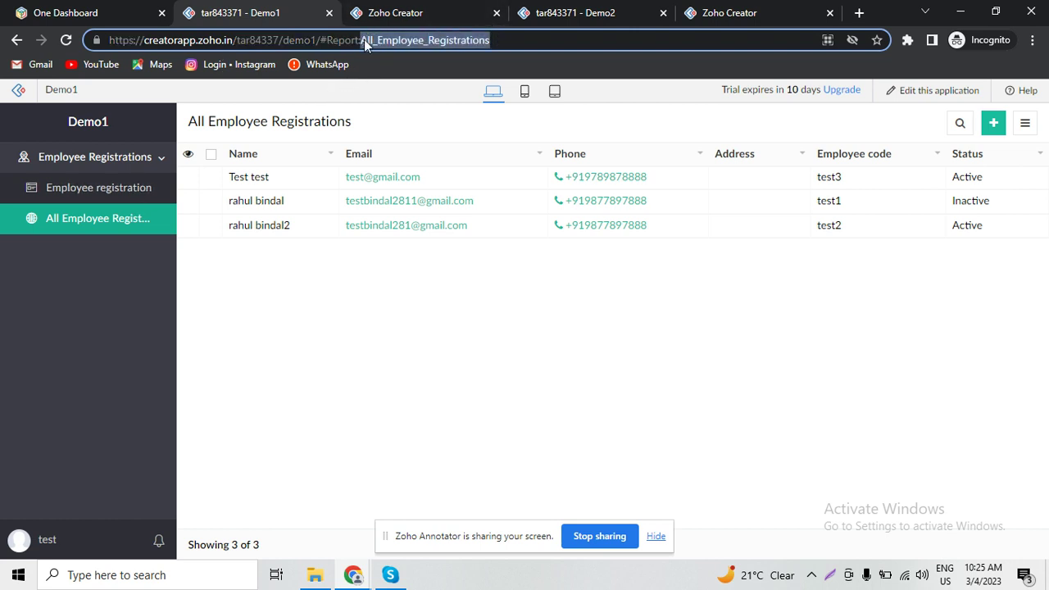
pyautogui.click(592, 10)
pyautogui.click(796, 8)
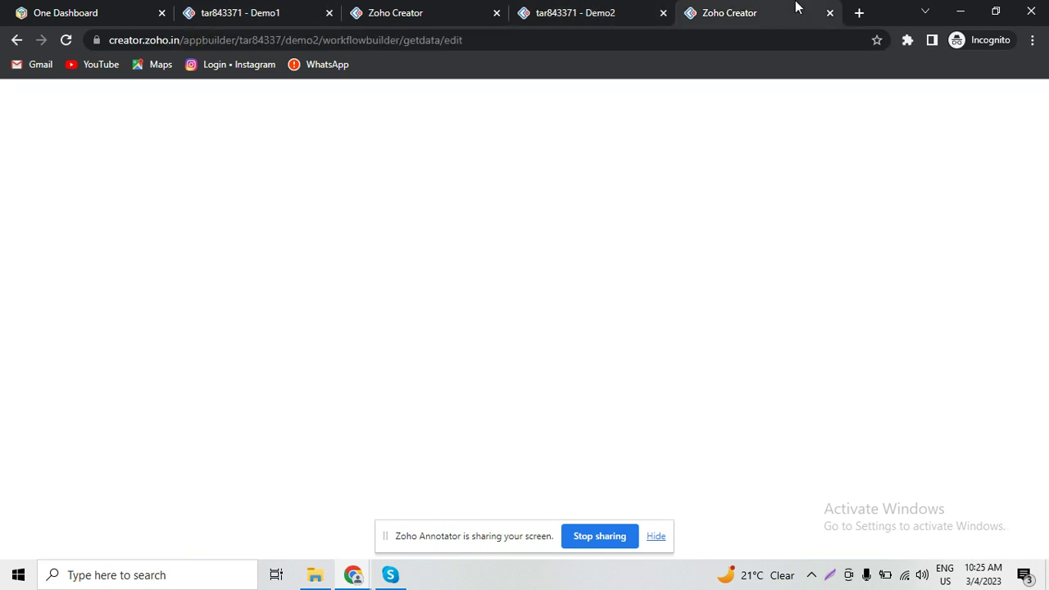
pyautogui.click(591, 235)
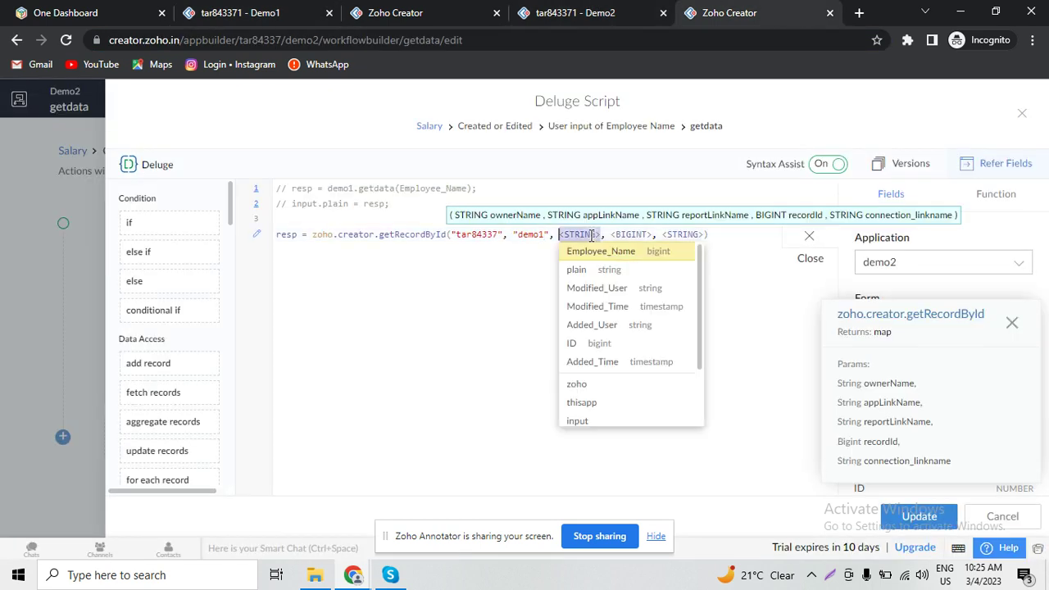
pyautogui.write('"')
pyautogui.hotkey('ctrl', 'v')
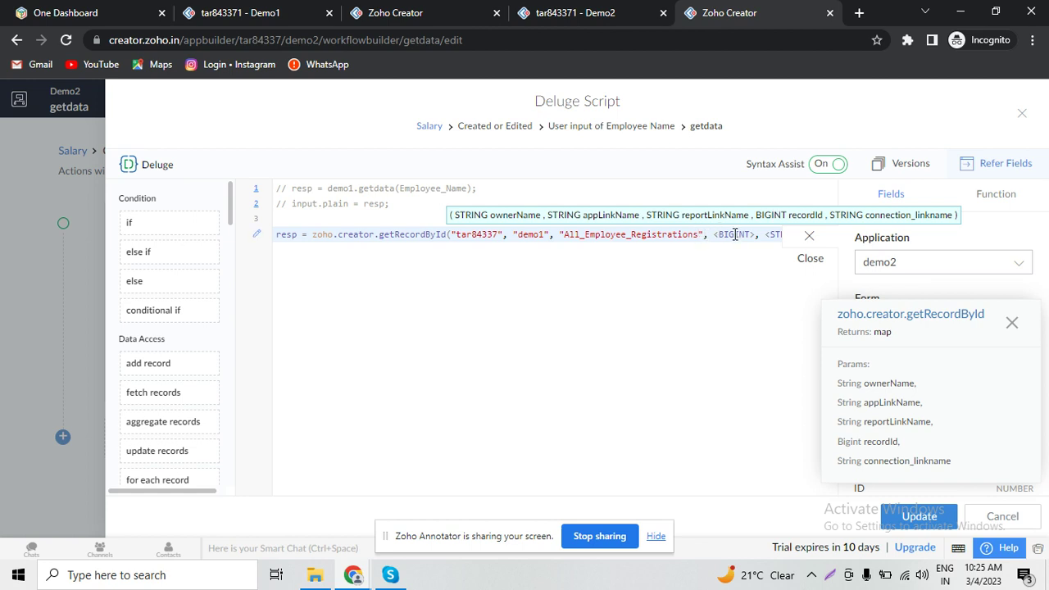
# - Use Employee_Name as the record ID and remove the last placeholder argument
pyautogui.click(735, 234)
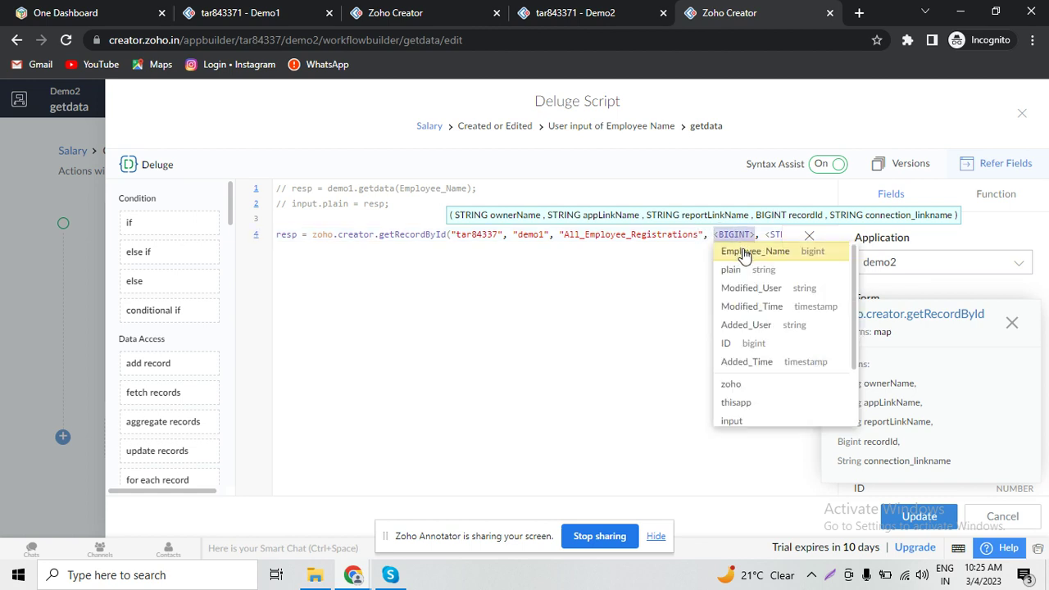
pyautogui.click(743, 252)
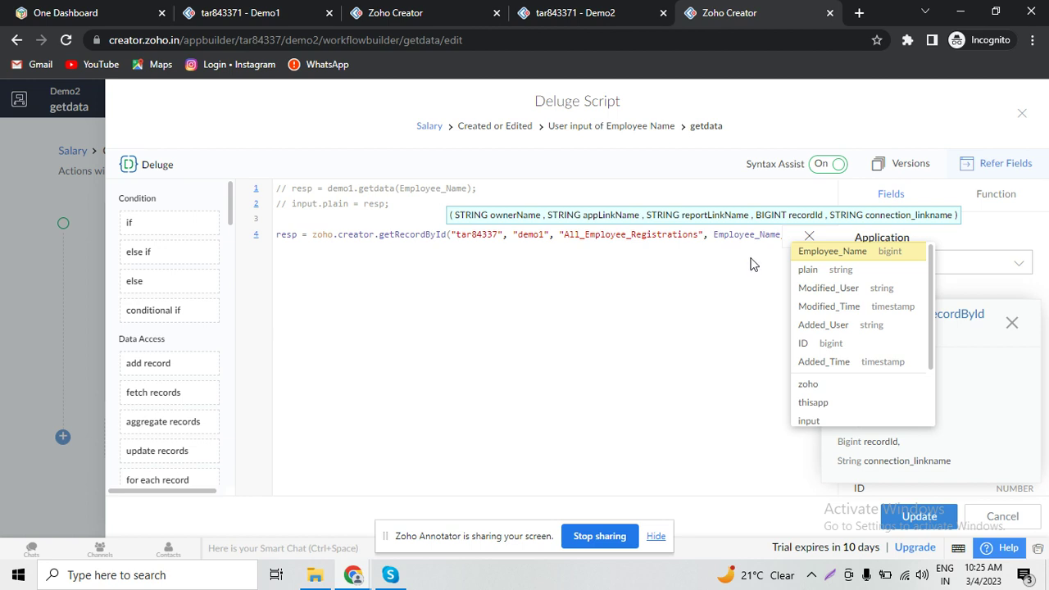
pyautogui.click(808, 237)
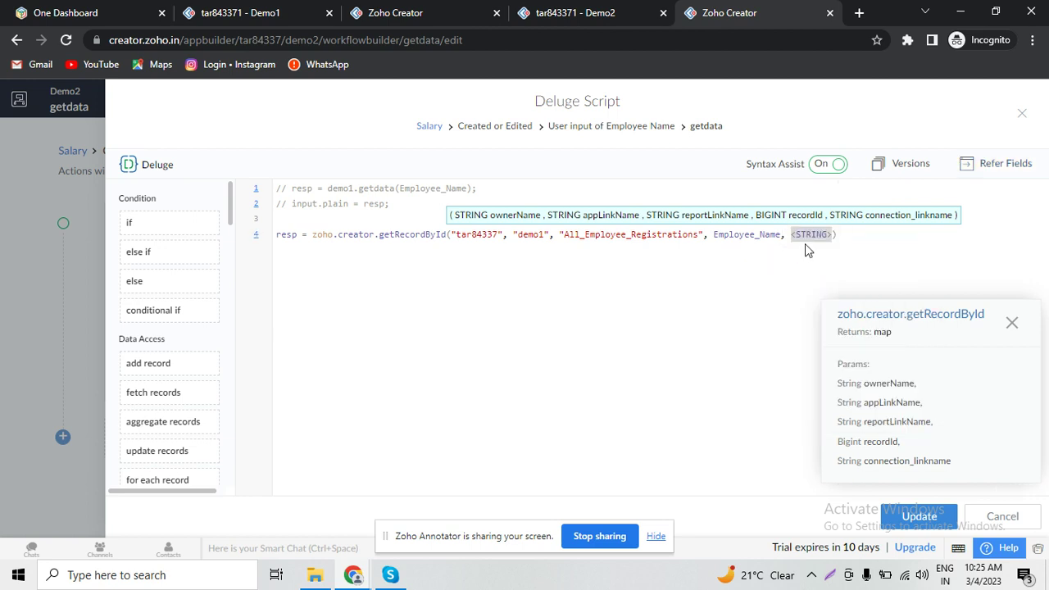
pyautogui.click(801, 237)
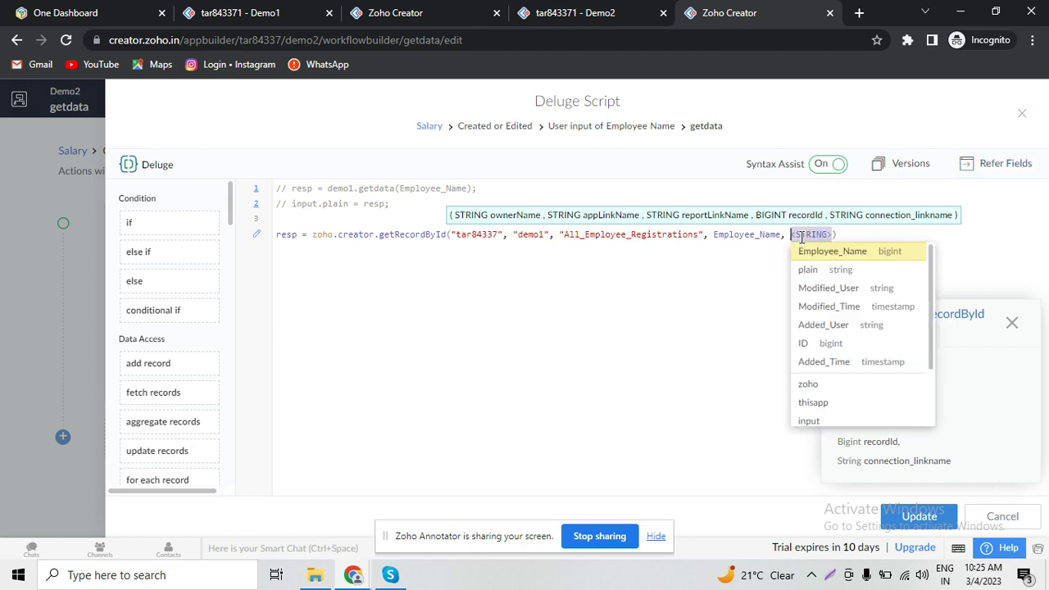
pyautogui.press('BackSpace')
pyautogui.press('BackSpace')
pyautogui.press('BackSpace')
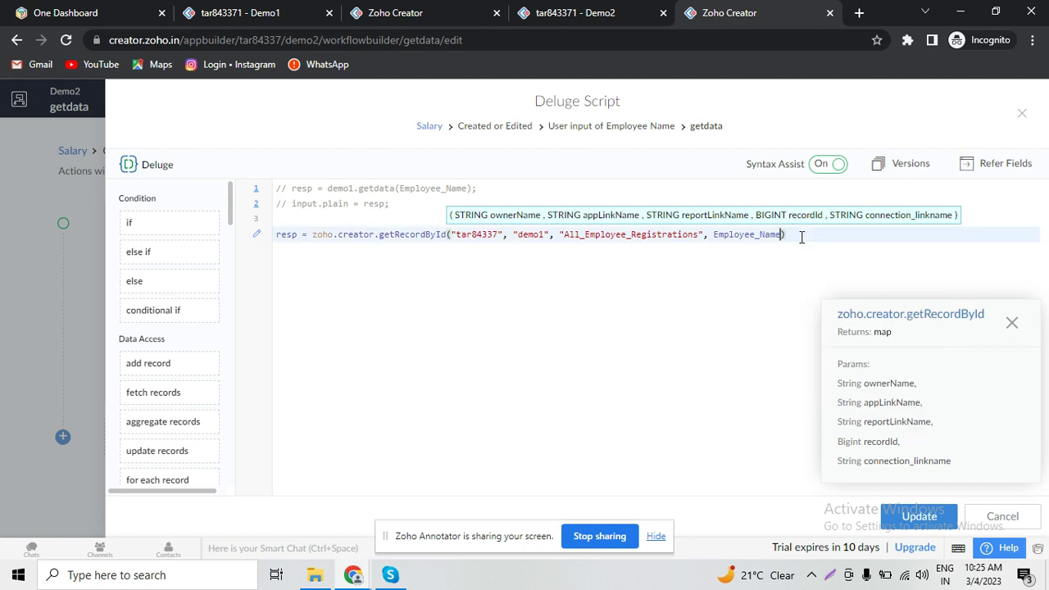
pyautogui.press('End')
# - End the statement with a semicolon, add 'info resp;' below, and save the script
pyautogui.write(';')
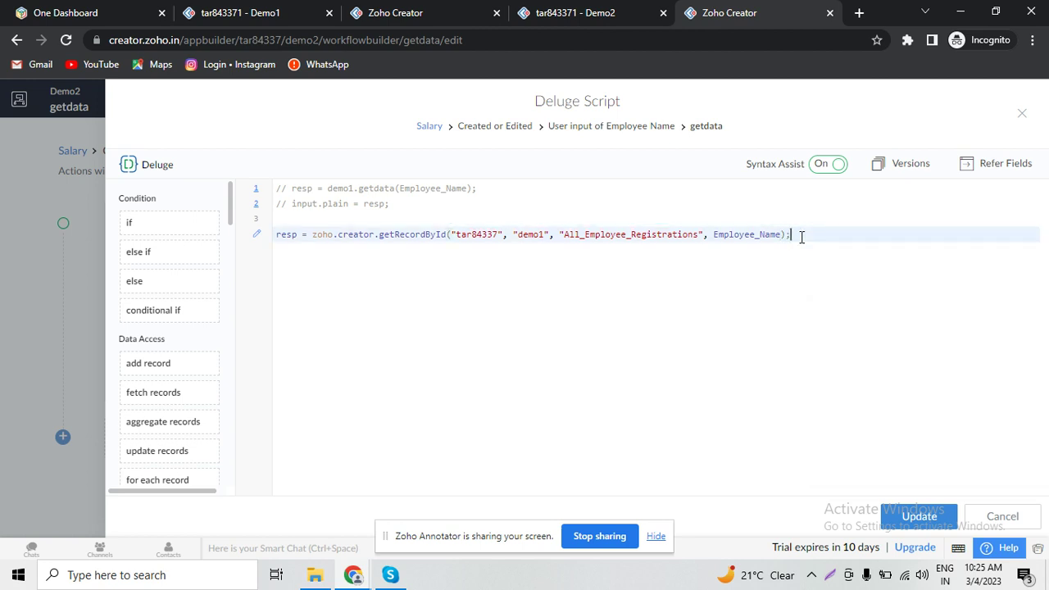
pyautogui.press('Return')
pyautogui.write('info')
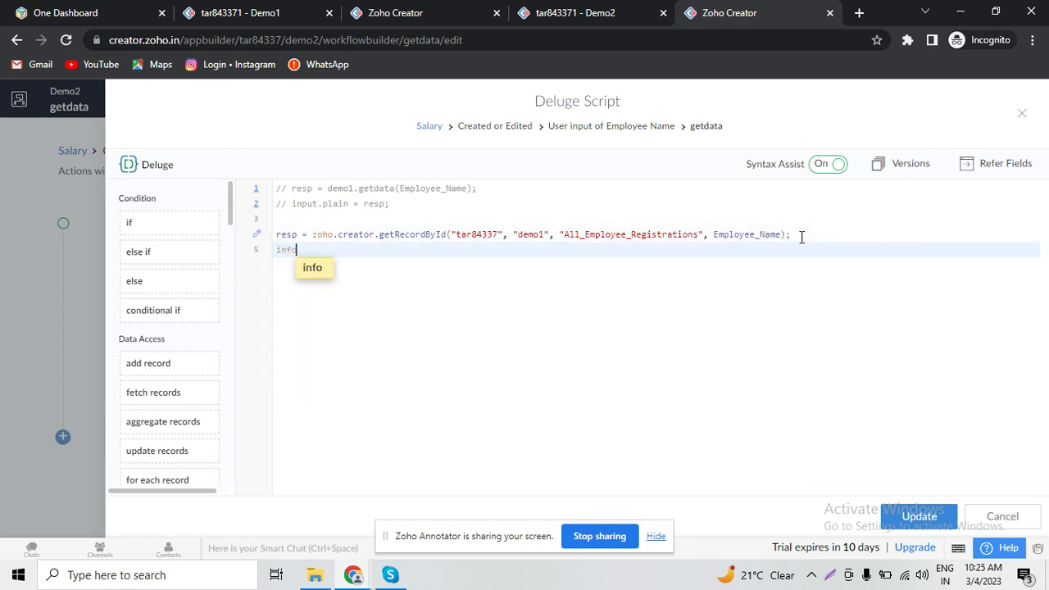
pyautogui.write(' resp')
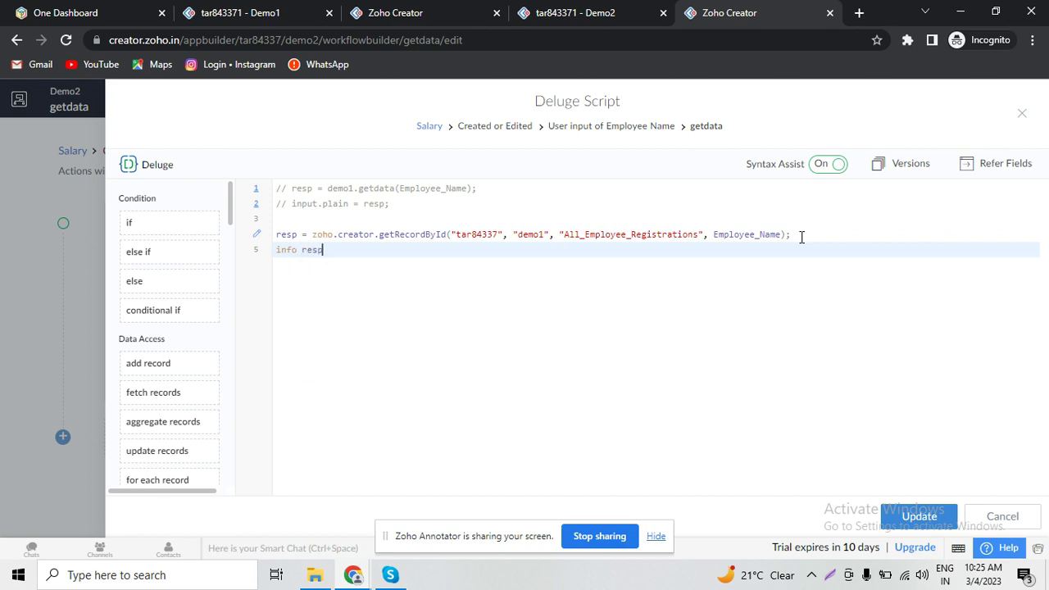
pyautogui.write(';')
pyautogui.hotkey('ctrl', 's')
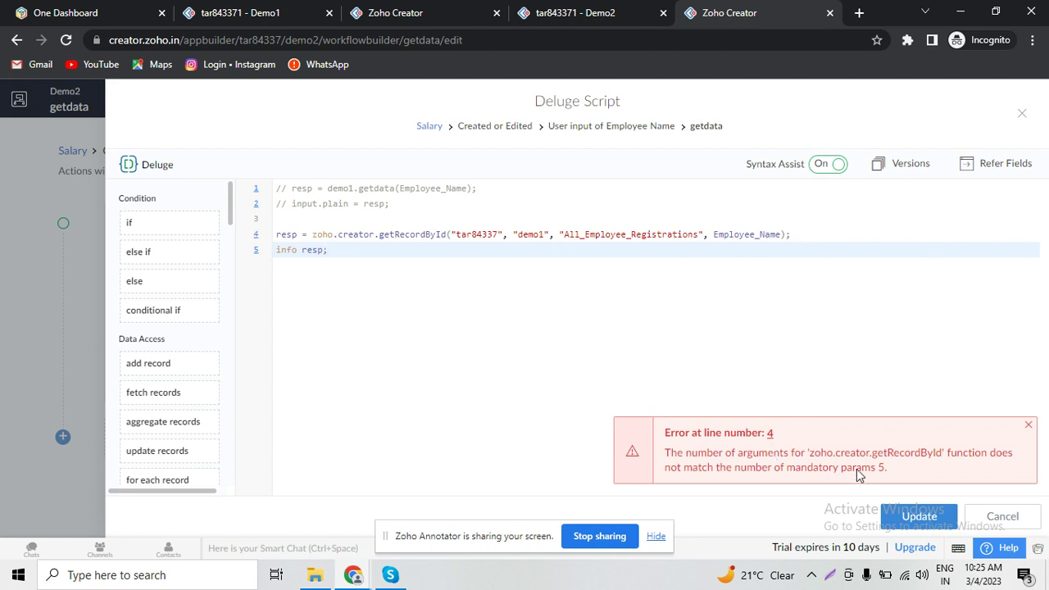
# - Compare the flagged getRecordById line with the old getdata call, then go to the Demo2 Salary form
pyautogui.click(779, 235)
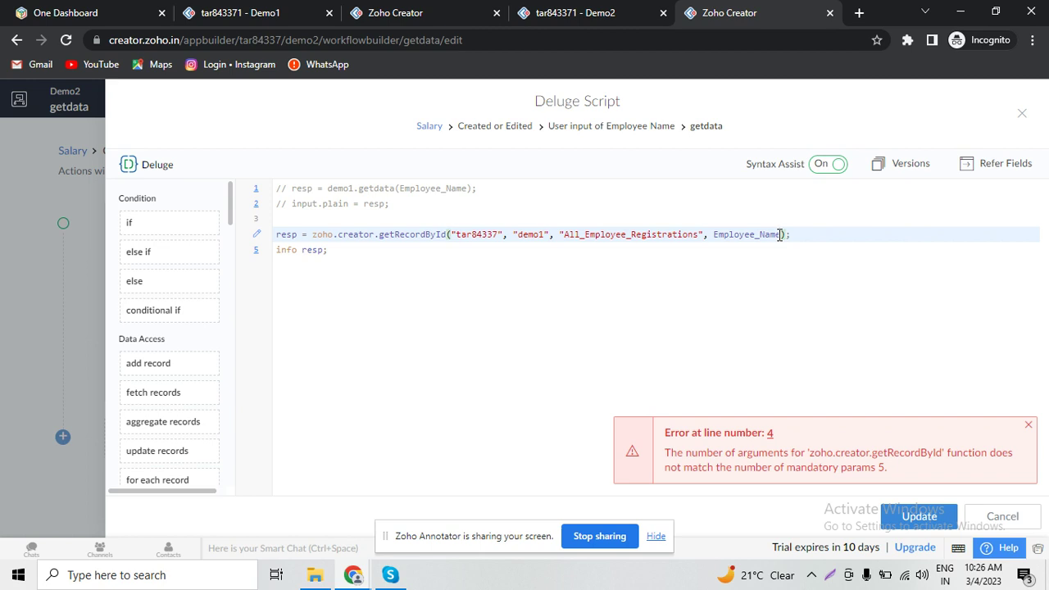
pyautogui.doubleClick(464, 188)
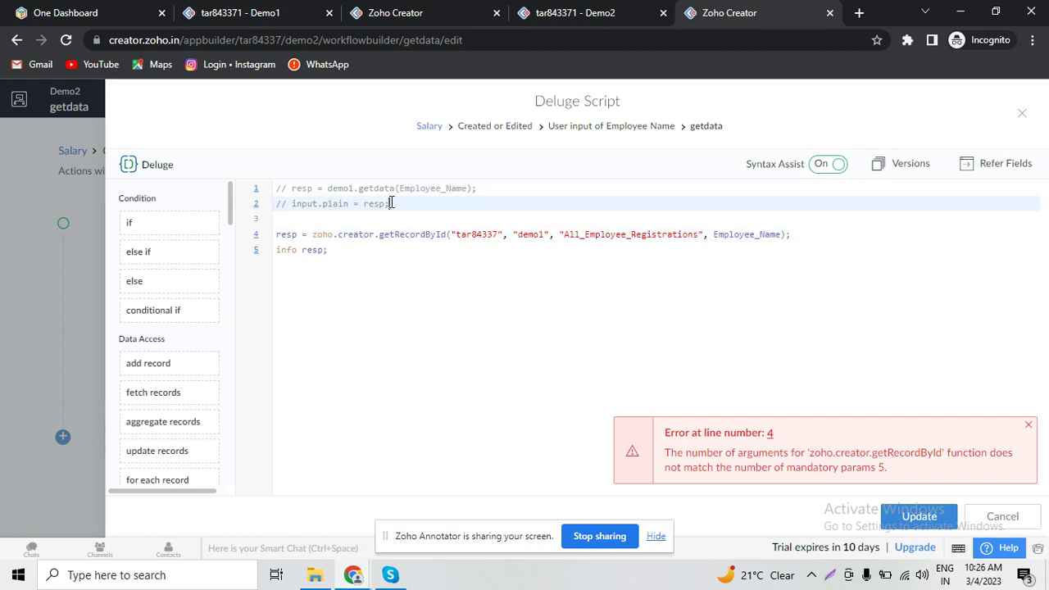
pyautogui.moveTo(391, 204); pyautogui.dragTo(330, 188)
pyautogui.doubleClick(412, 235)
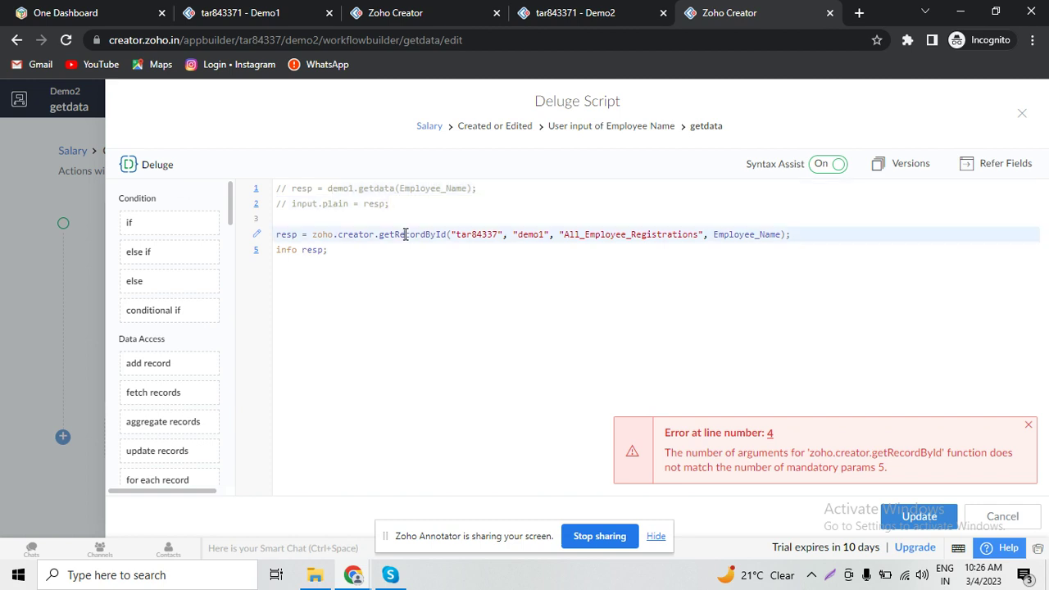
pyautogui.click(781, 234)
pyautogui.click(604, 10)
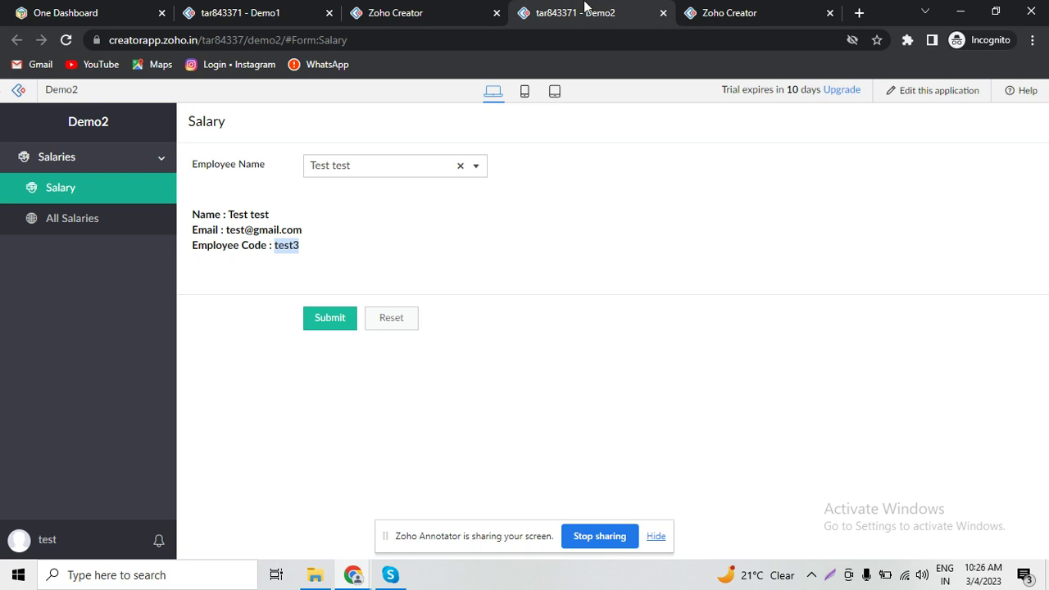
# - Check the script error in the editor, then go from the Demo2 form to the Creator home dashboard
pyautogui.click(763, 12)
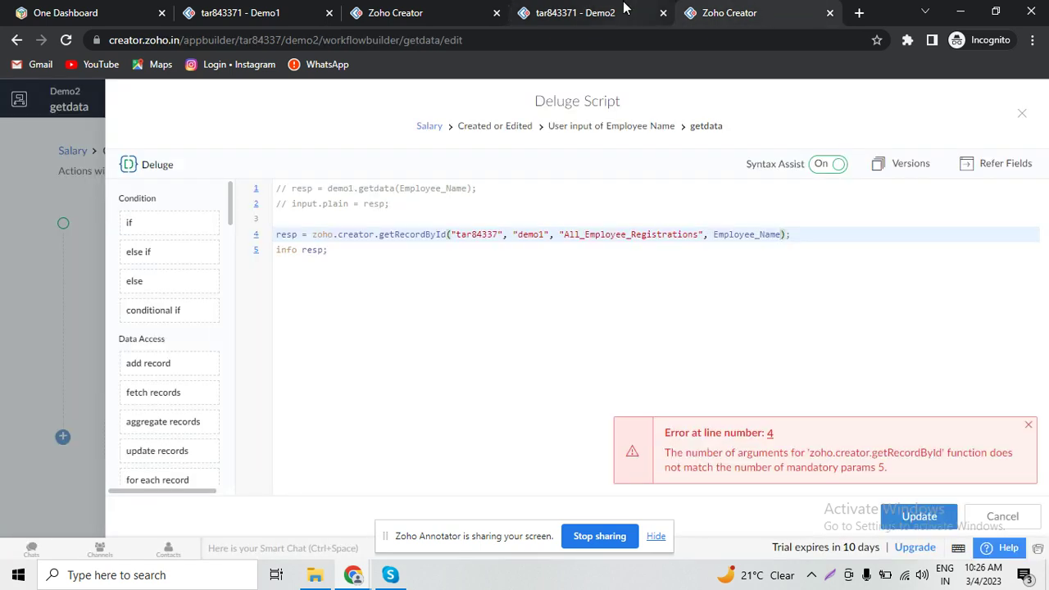
pyautogui.click(628, 9)
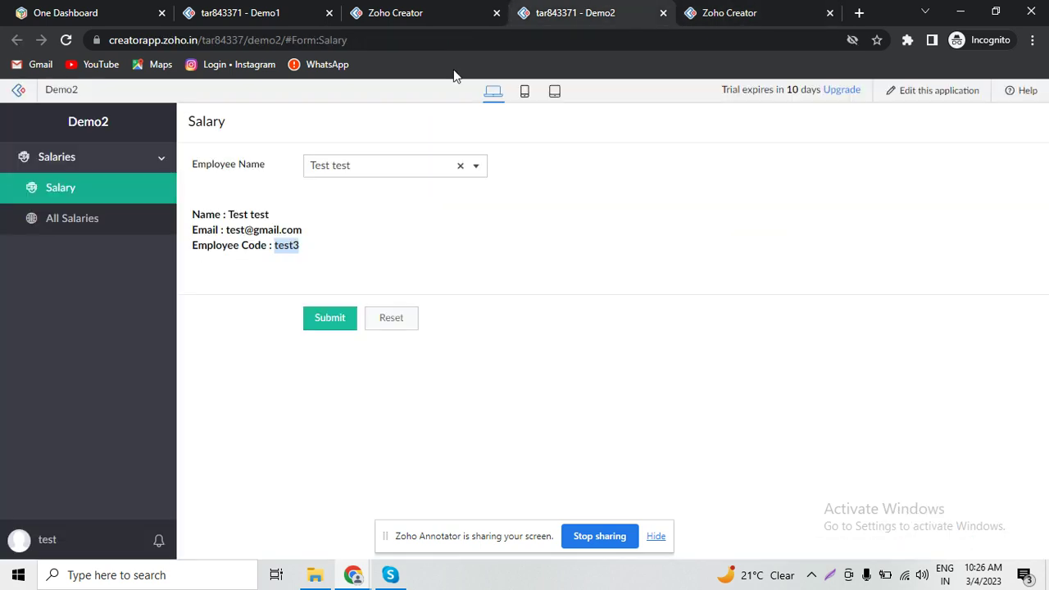
pyautogui.click(17, 92)
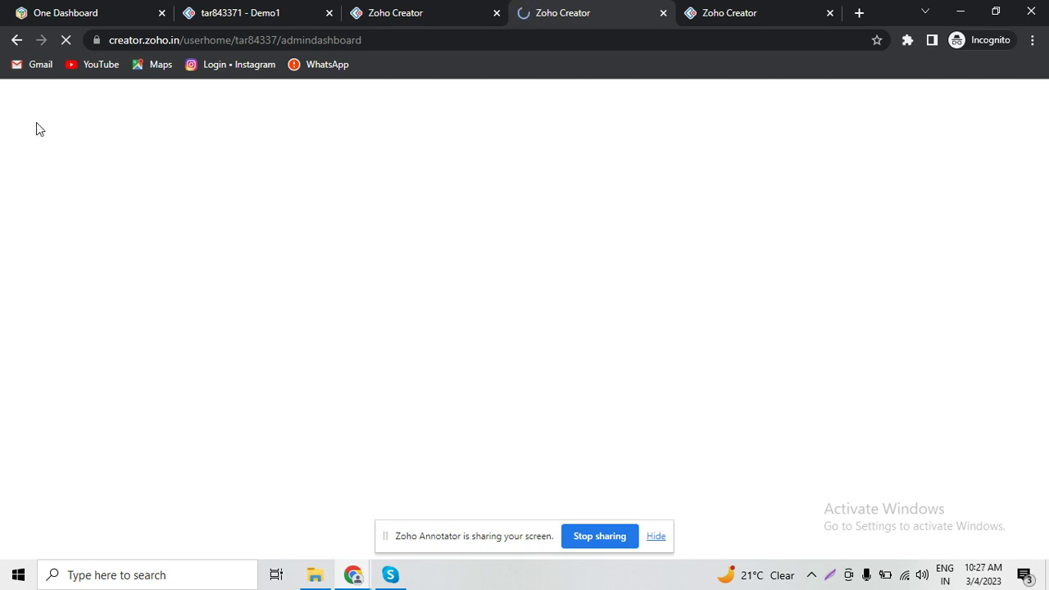
# - In Microservices, start creating a new connection via Pick & Create
pyautogui.click(755, 10)
pyautogui.click(571, 7)
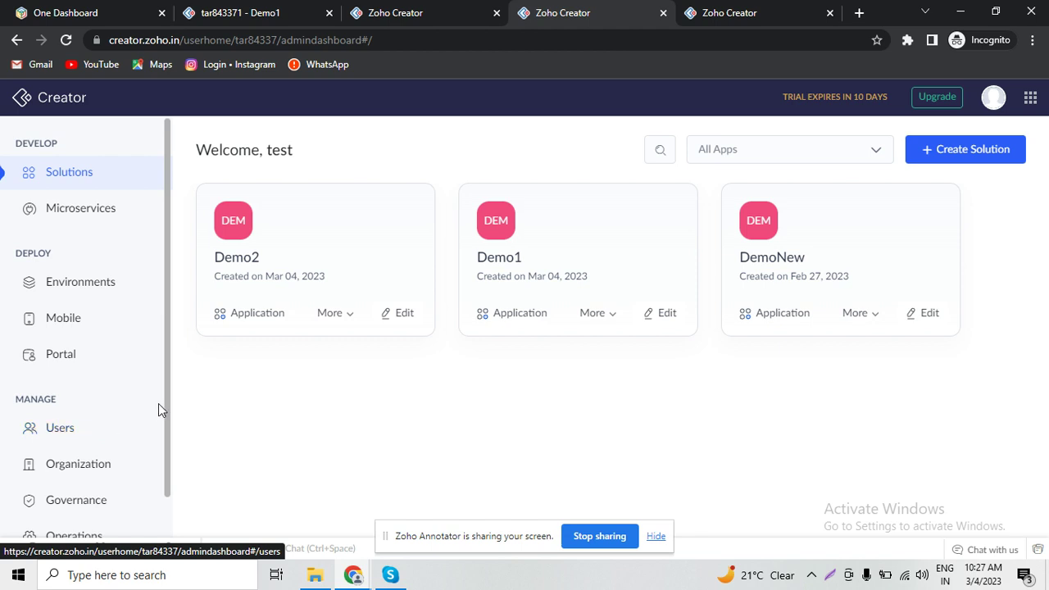
pyautogui.click(109, 219)
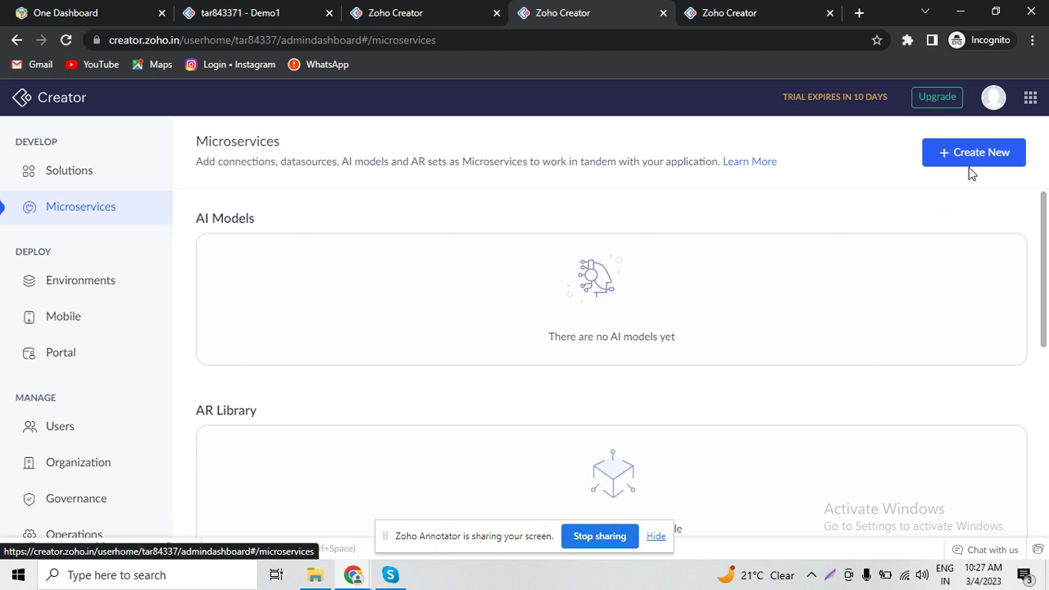
pyautogui.click(971, 172)
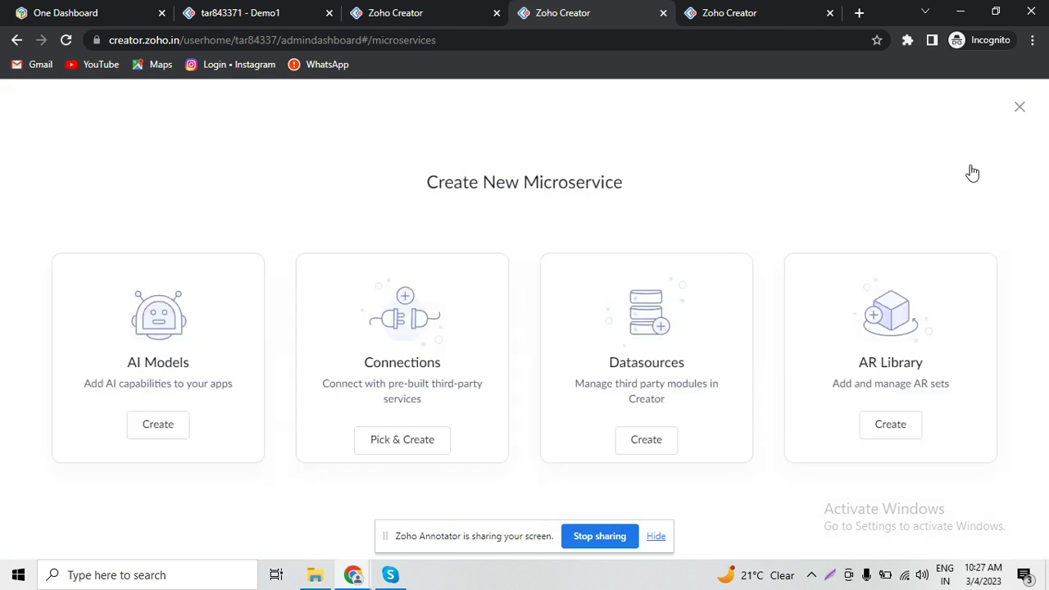
pyautogui.click(390, 451)
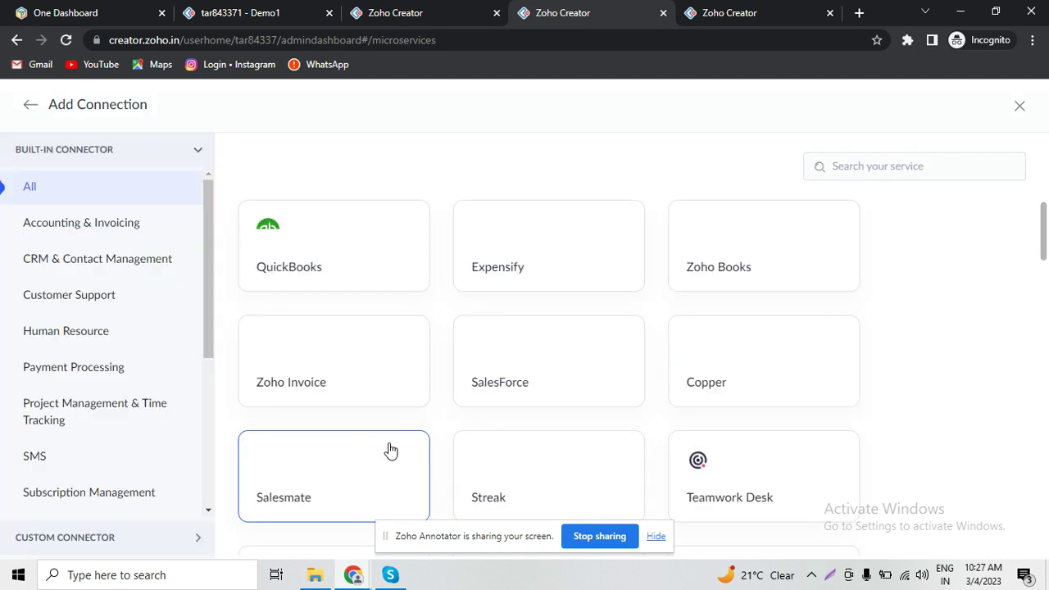
# - Search the connectors for 'zoho' and choose the Zoho OAuth connector
pyautogui.click(908, 162)
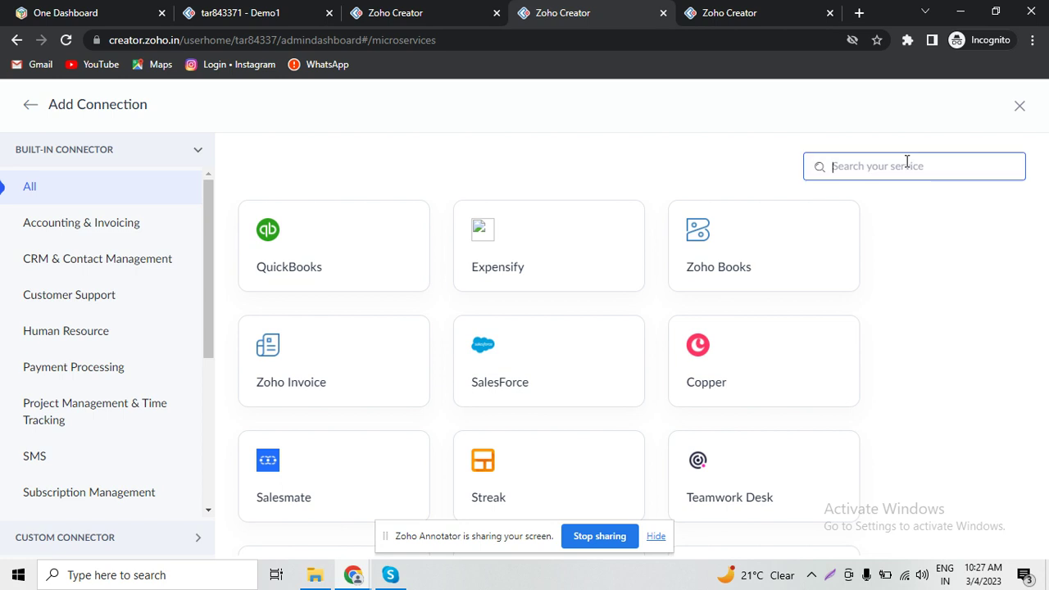
pyautogui.write('zoho c')
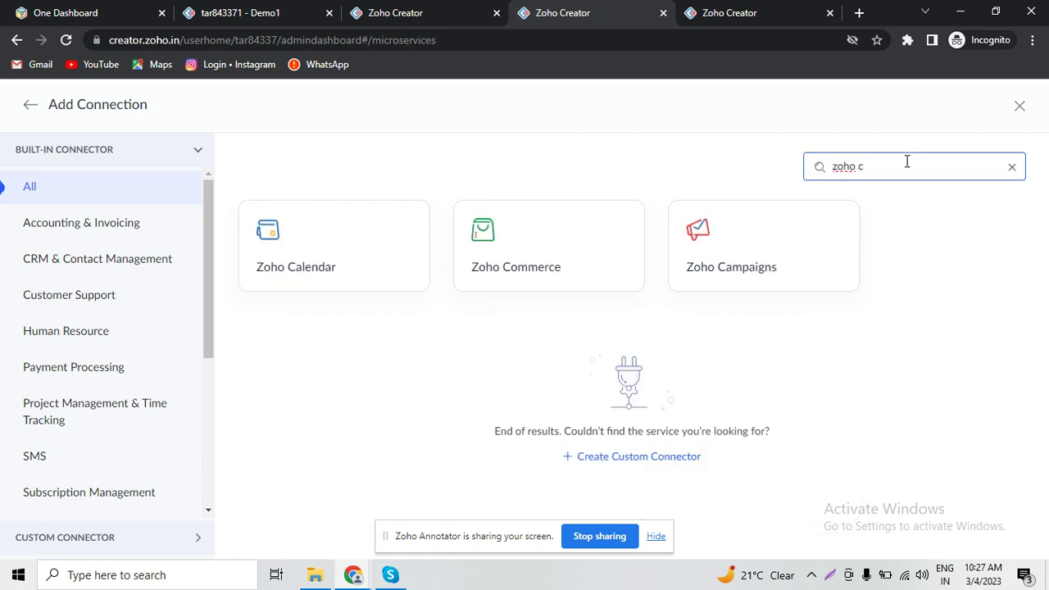
pyautogui.press('BackSpace')
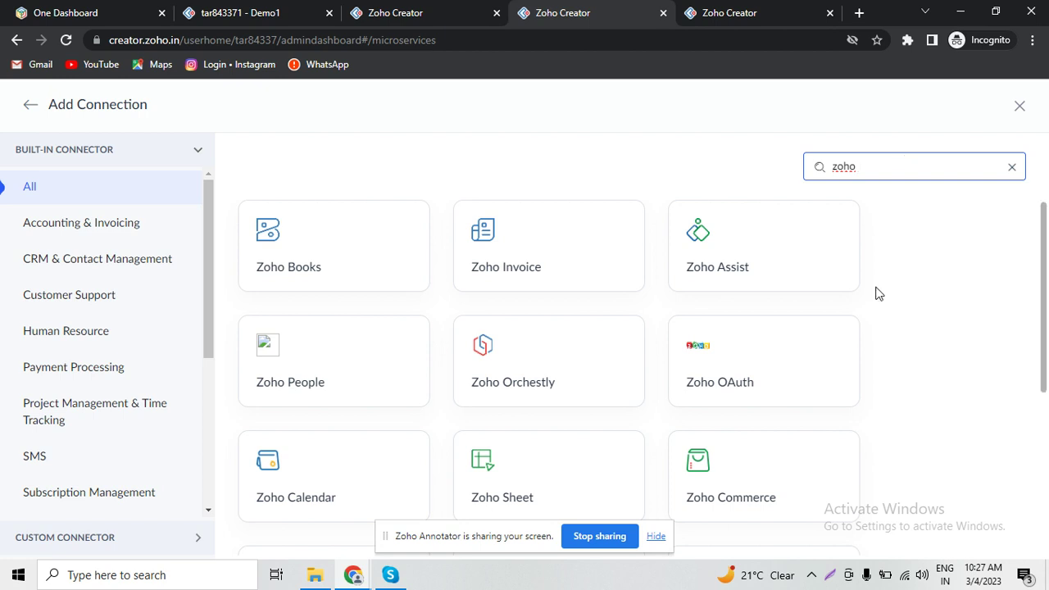
pyautogui.click(751, 379)
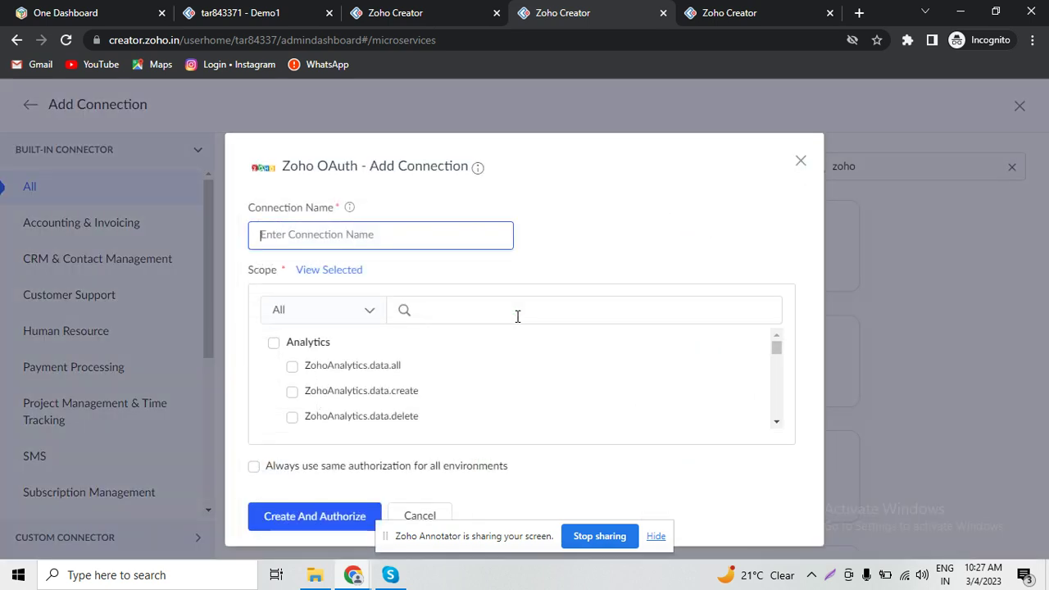
# - Name the connection creator1, grant all Creator scopes, and create and authorize it
pyautogui.write('creat')
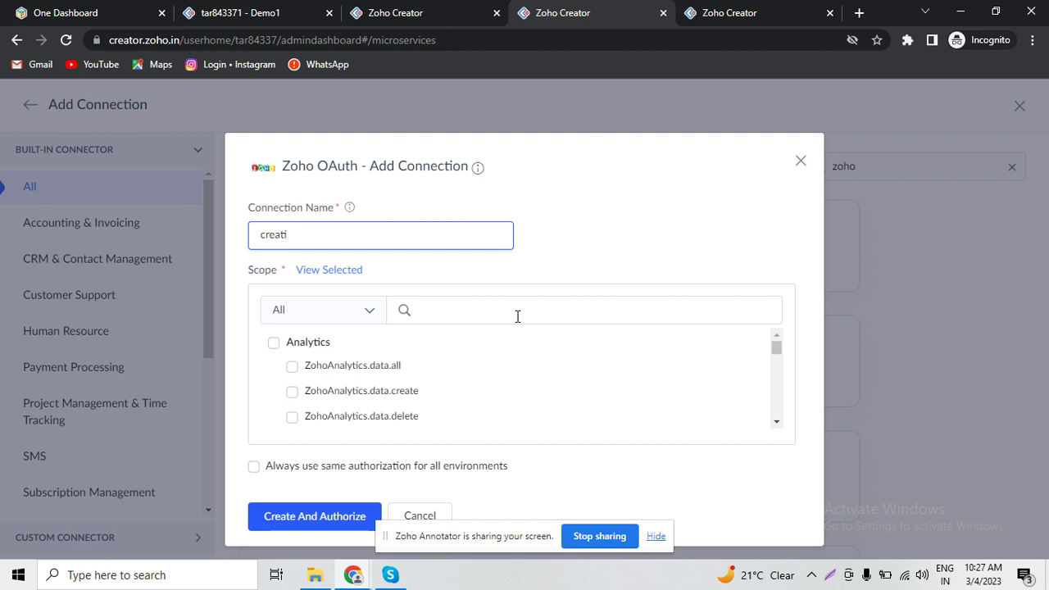
pyautogui.write('or1')
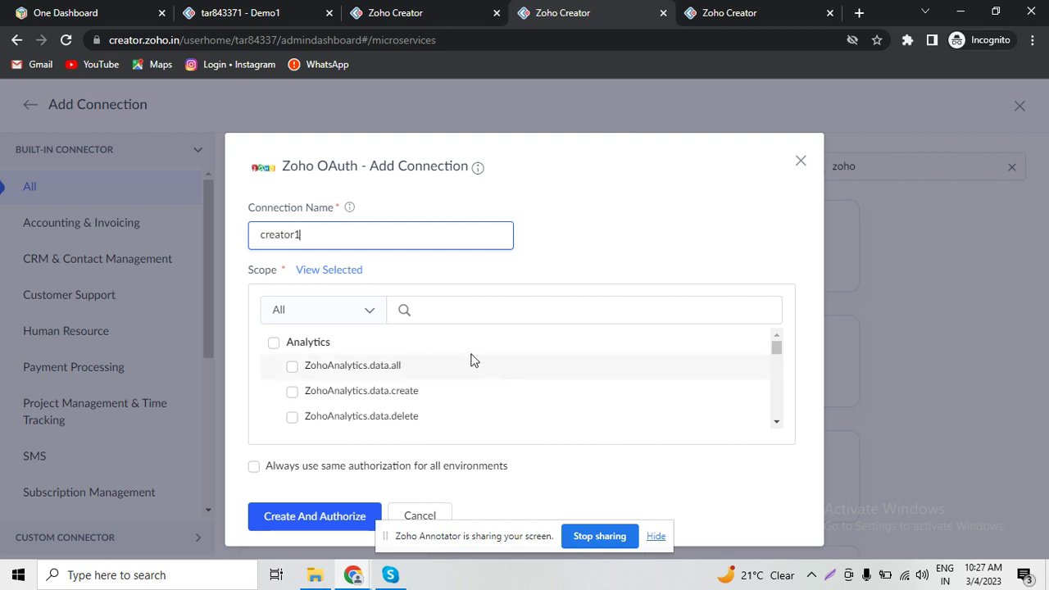
pyautogui.doubleClick(329, 235)
pyautogui.hotkey('ctrl', 'c')
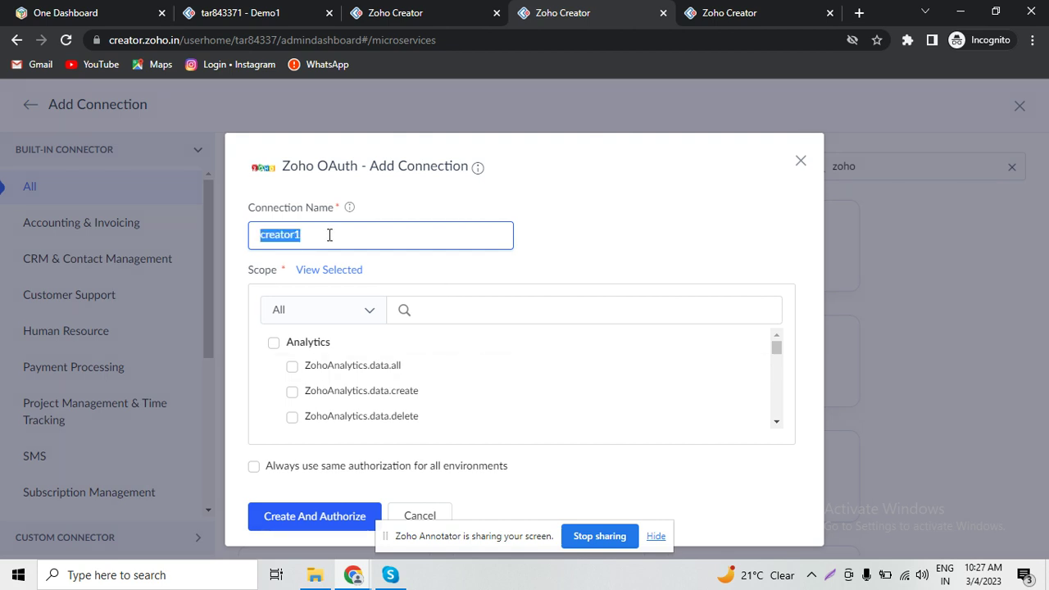
pyautogui.click(368, 312)
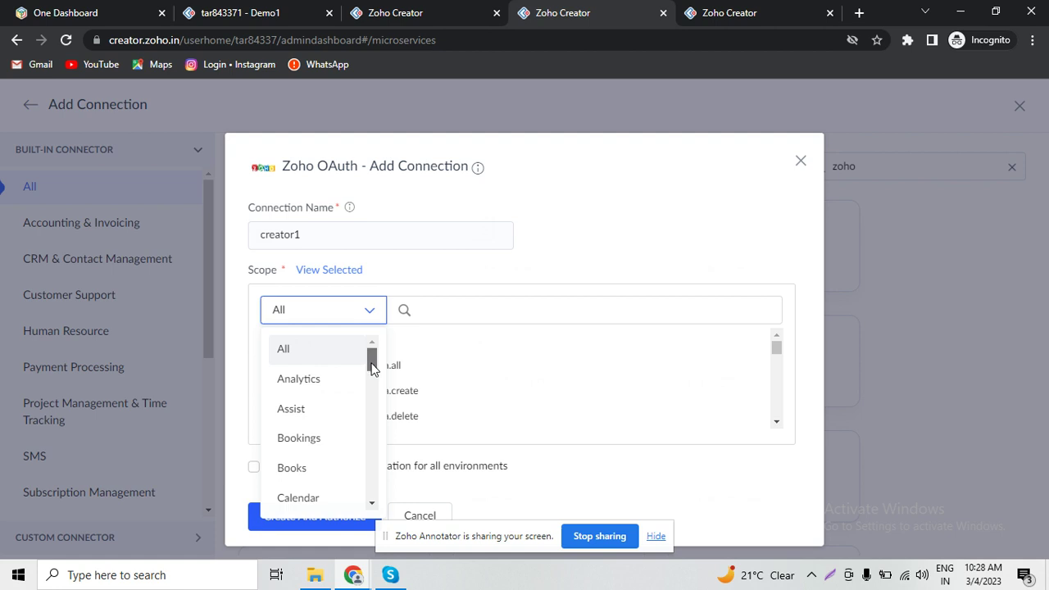
pyautogui.moveTo(370, 358); pyautogui.dragTo(368, 389)
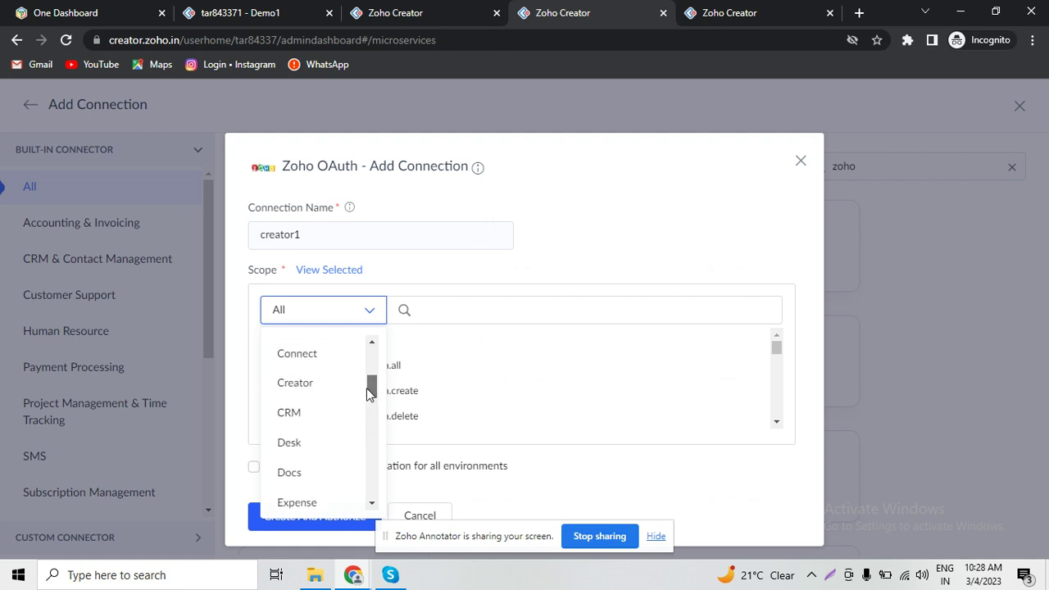
pyautogui.click(297, 390)
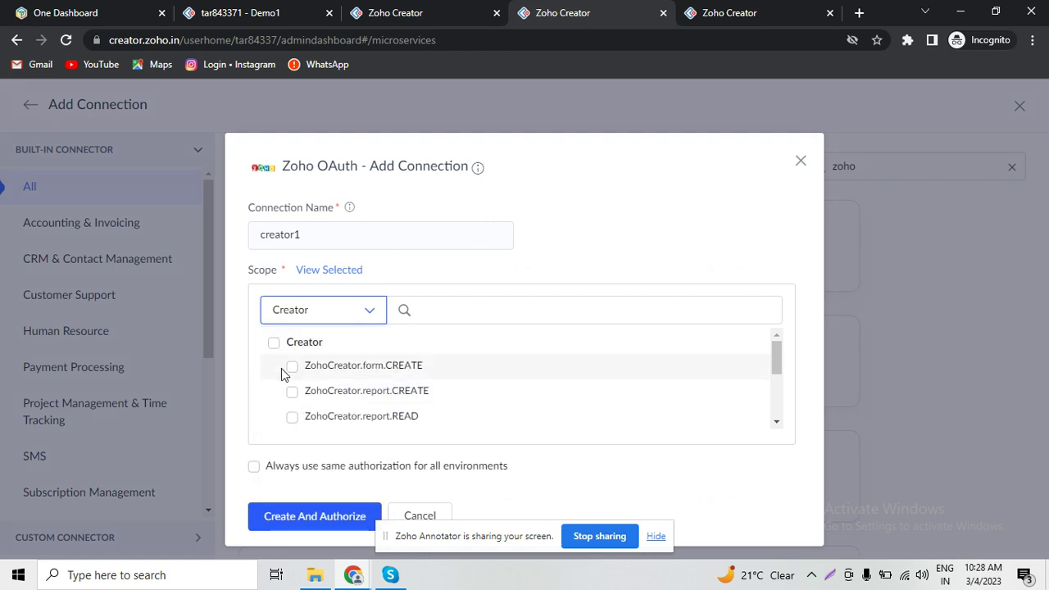
pyautogui.click(273, 344)
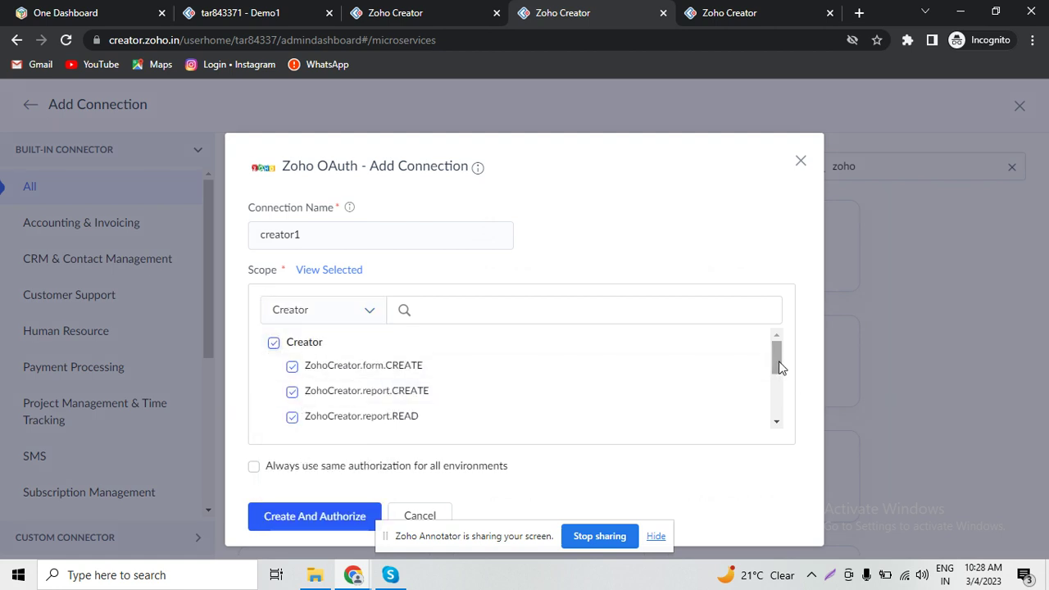
pyautogui.moveTo(779, 368); pyautogui.dragTo(761, 449)
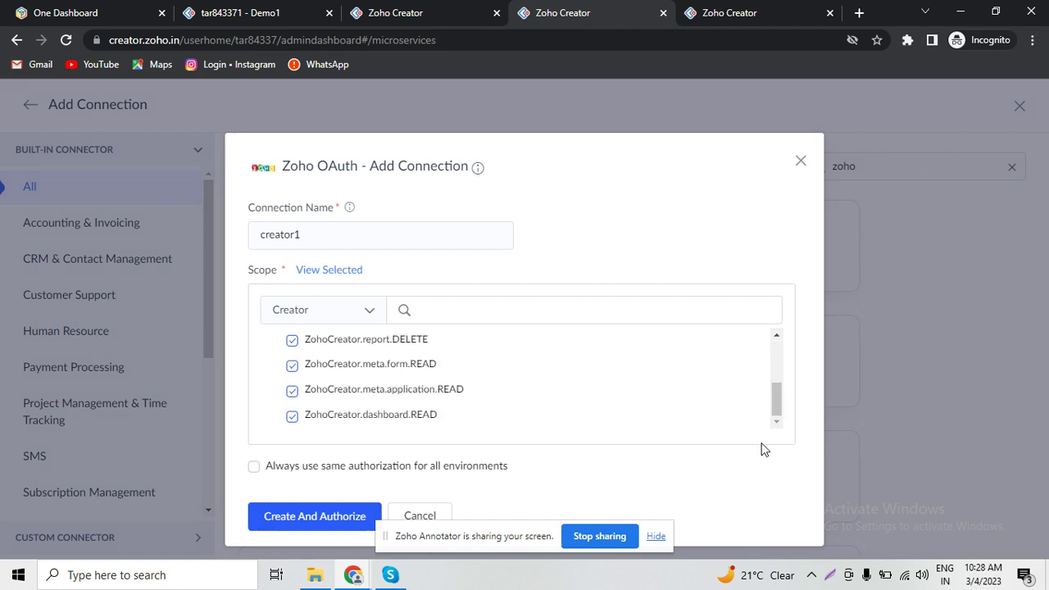
pyautogui.click(290, 526)
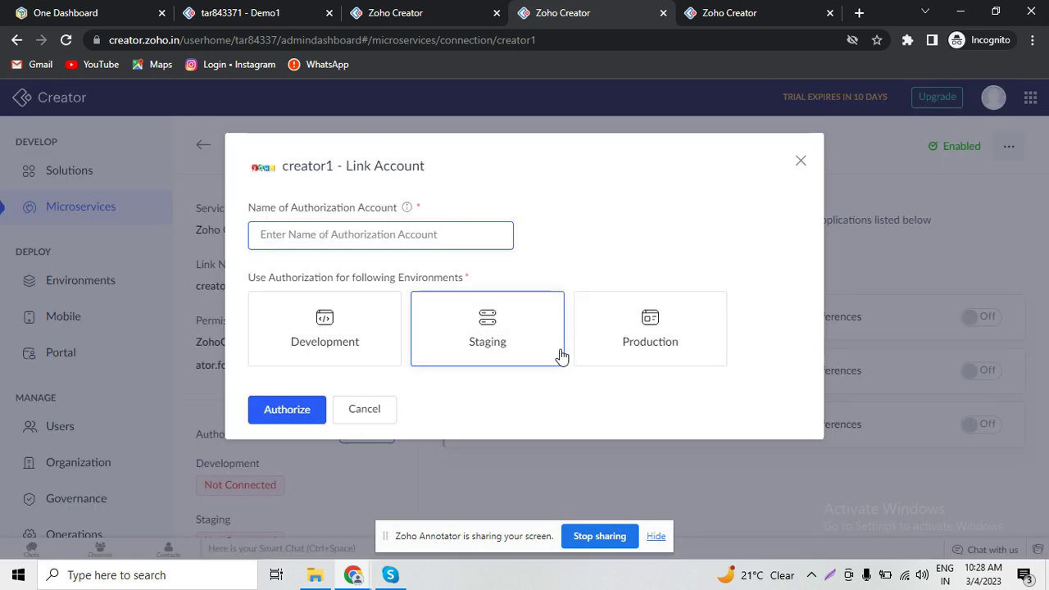
# - Authorize creator1 for the Development, Staging and Production environments and accept access
pyautogui.hotkey('ctrl', 'v')
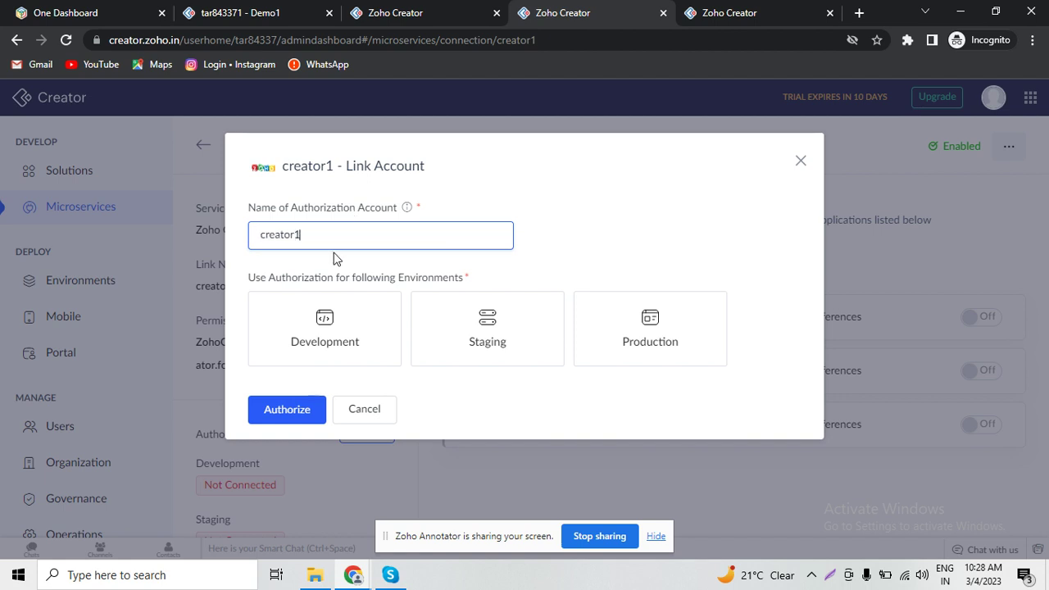
pyautogui.click(311, 349)
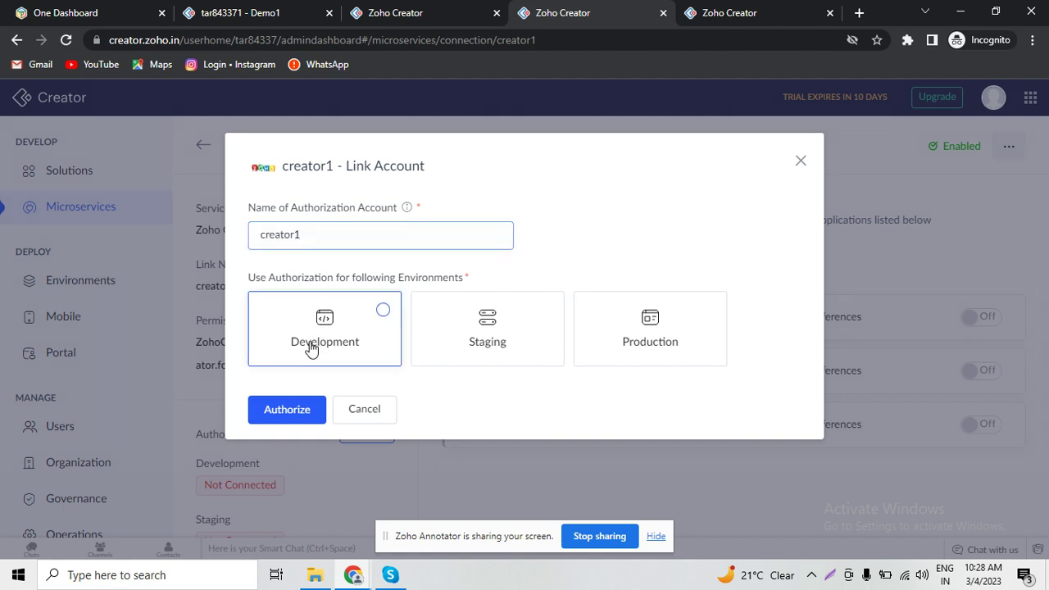
pyautogui.click(475, 332)
pyautogui.click(648, 318)
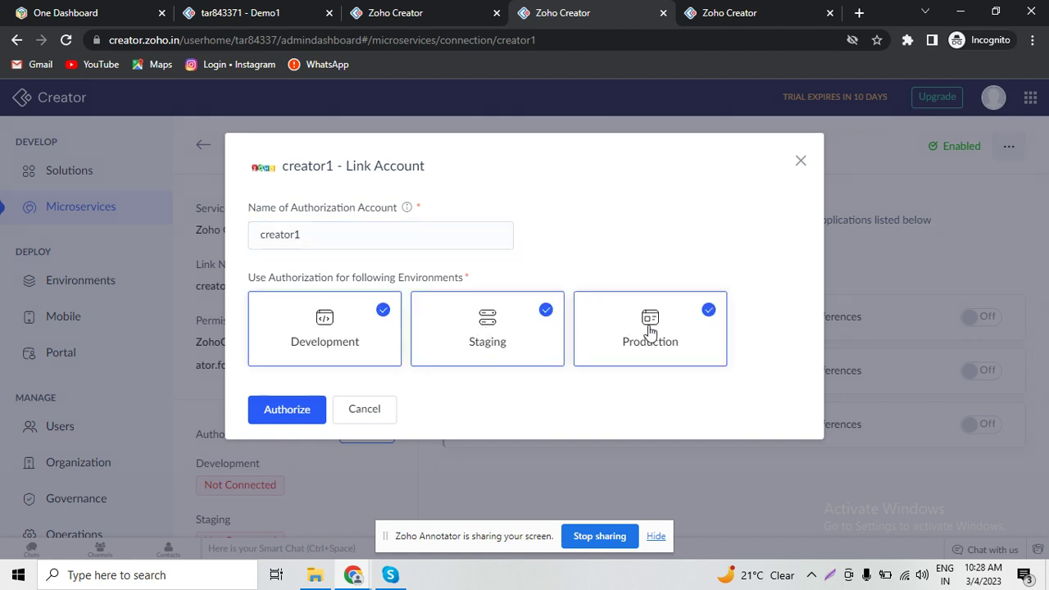
pyautogui.click(295, 415)
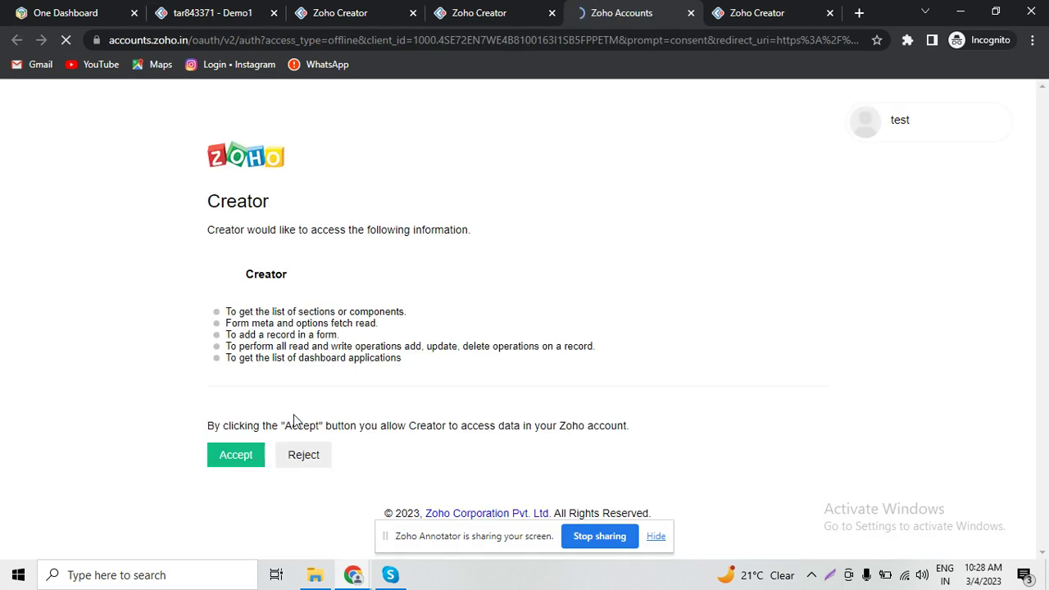
pyautogui.click(238, 456)
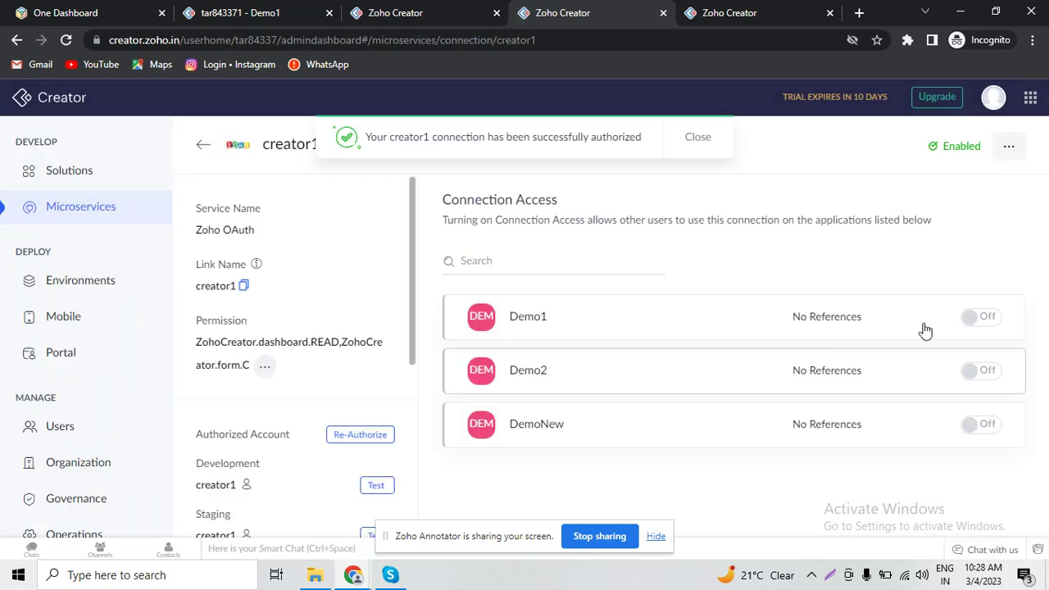
# - Enable the creator1 connection for Demo1 and Demo2, then return to the script editor
pyautogui.click(995, 327)
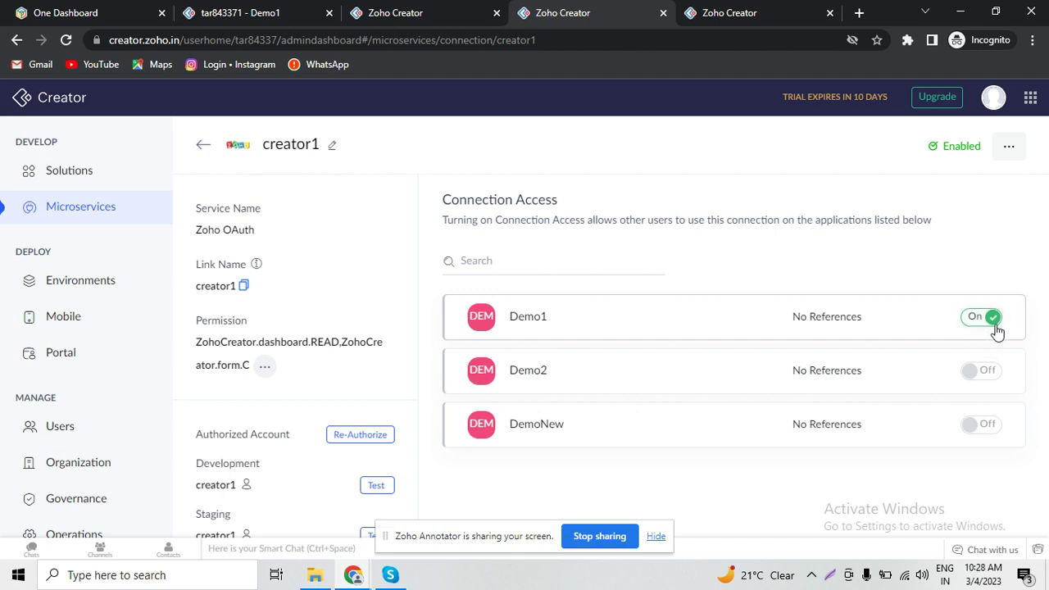
pyautogui.click(990, 373)
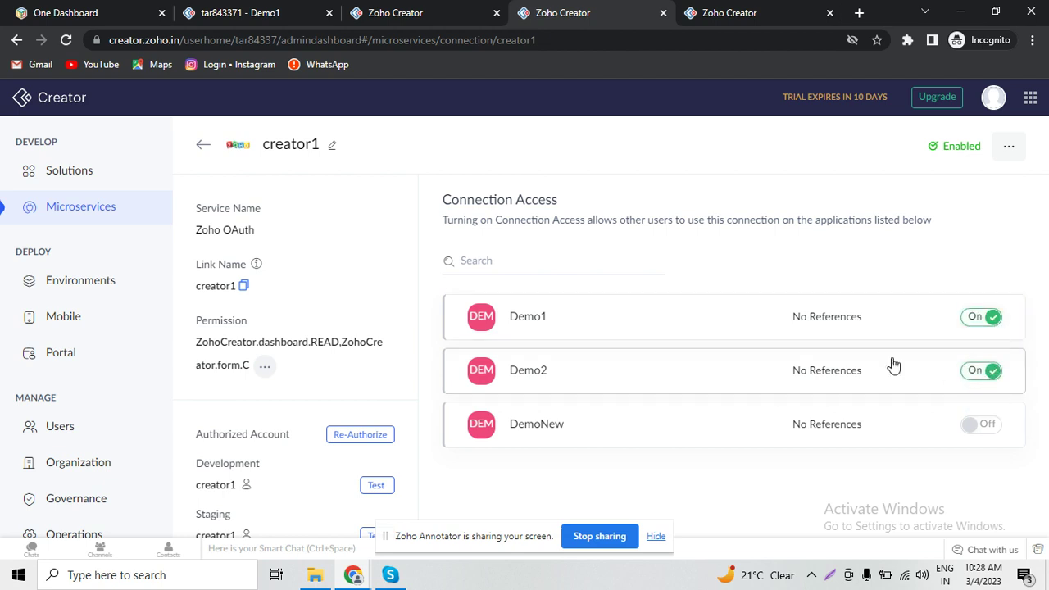
pyautogui.click(702, 10)
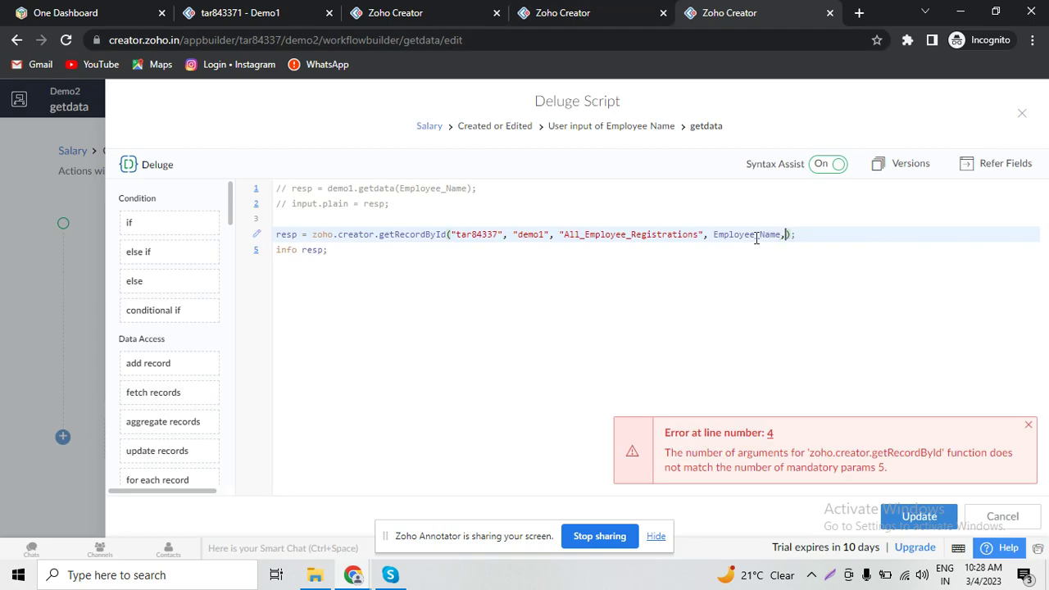
# - Type creator1 as the connection argument and try saving the script
pyautogui.write('creator1')
pyautogui.click(910, 248)
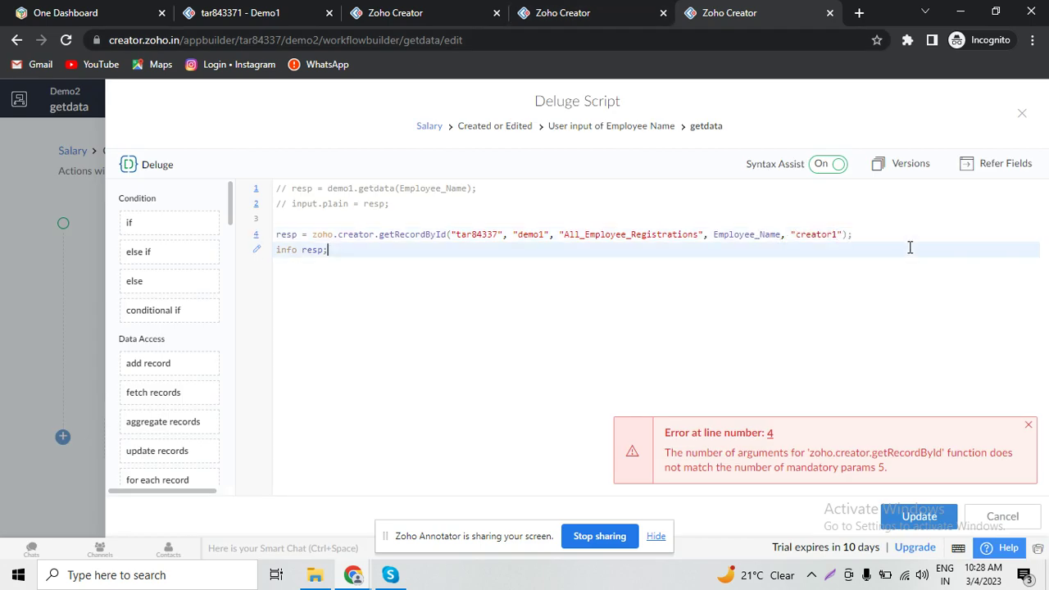
pyautogui.click(905, 516)
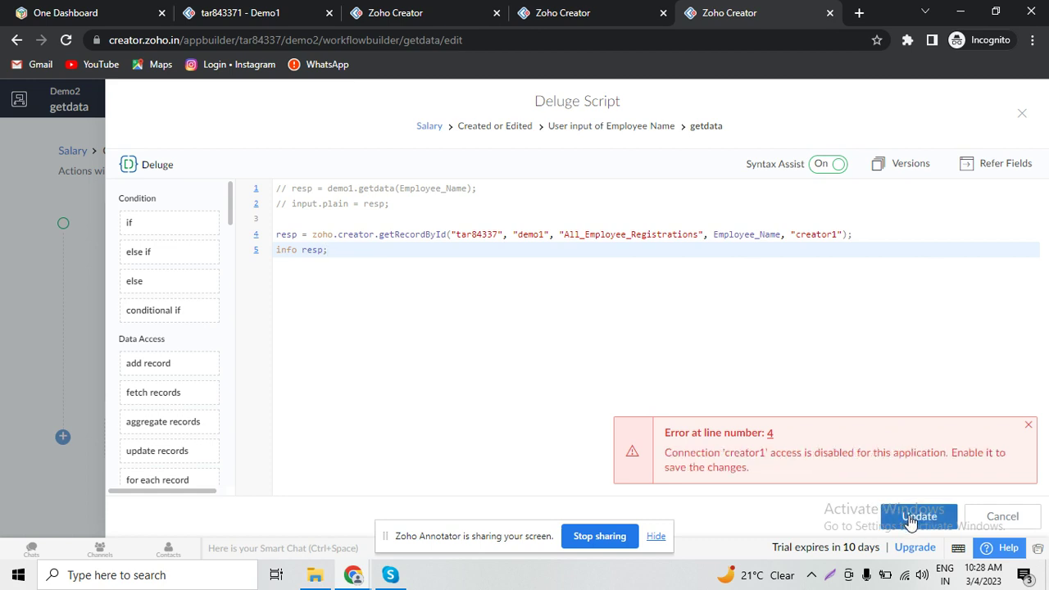
pyautogui.click(910, 518)
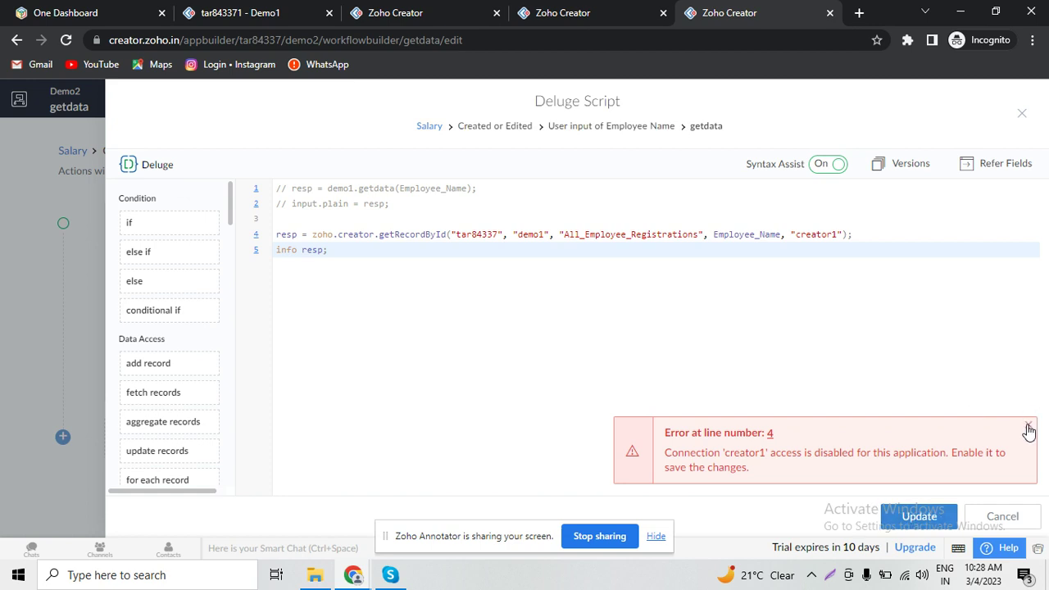
# - Copy the creator1 connection's link name into line 4 and save the script
pyautogui.click(585, 10)
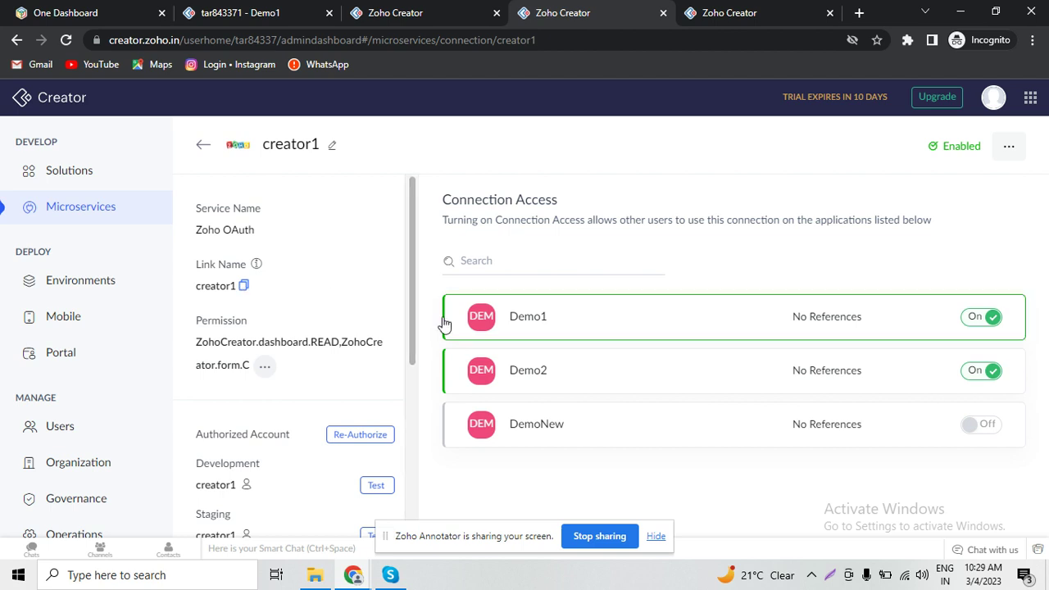
pyautogui.moveTo(415, 320); pyautogui.dragTo(419, 307)
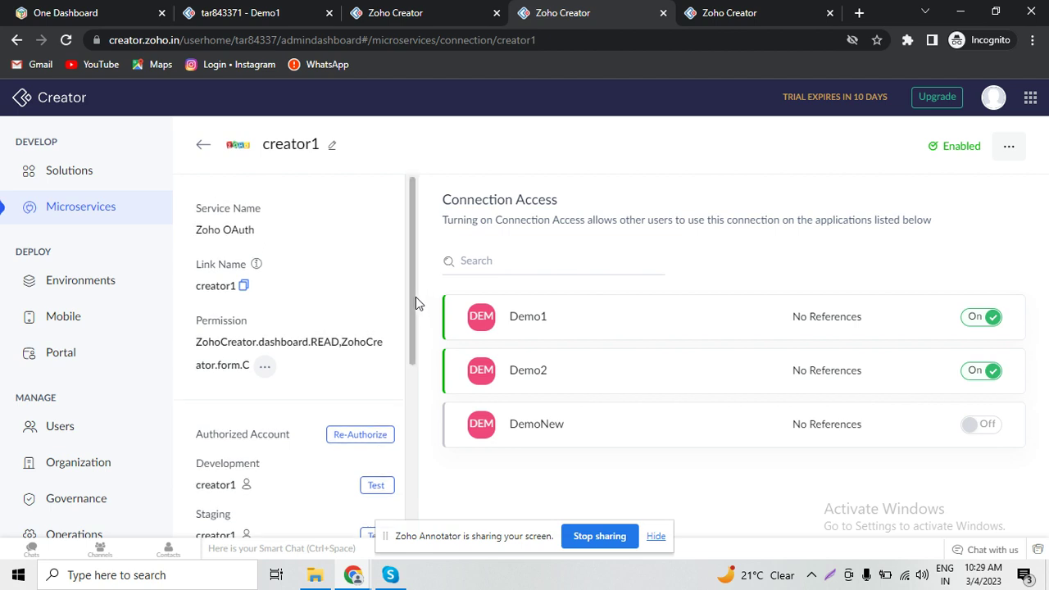
pyautogui.click(244, 287)
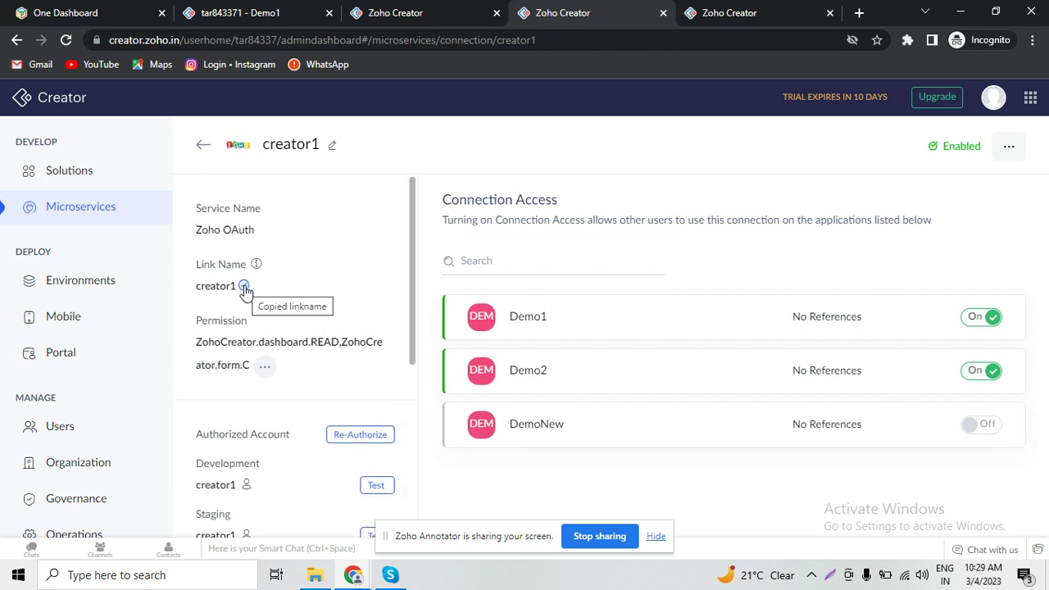
pyautogui.click(766, 8)
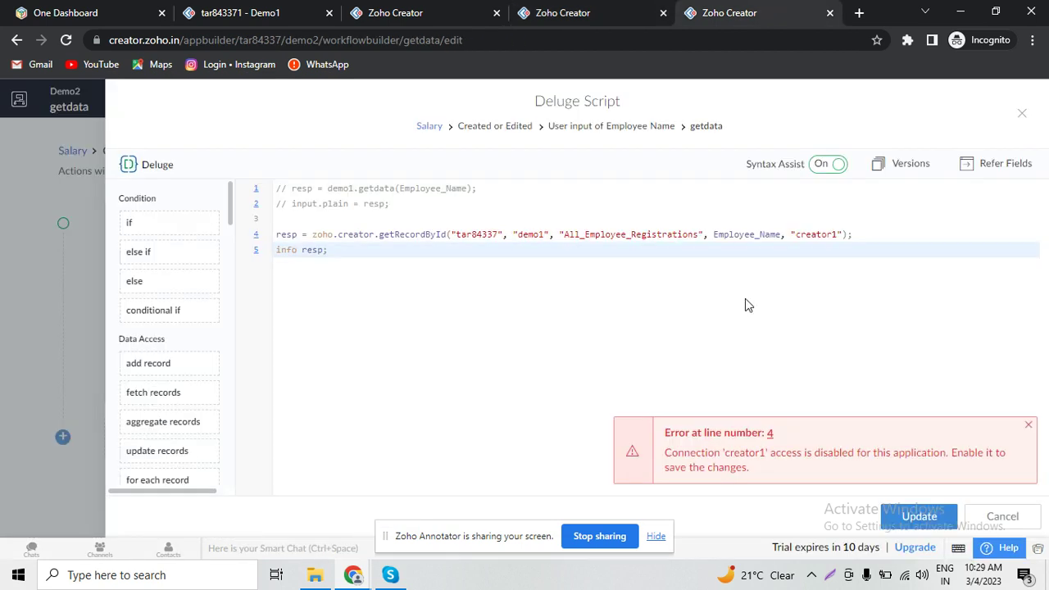
pyautogui.doubleClick(814, 233)
pyautogui.press('Right')
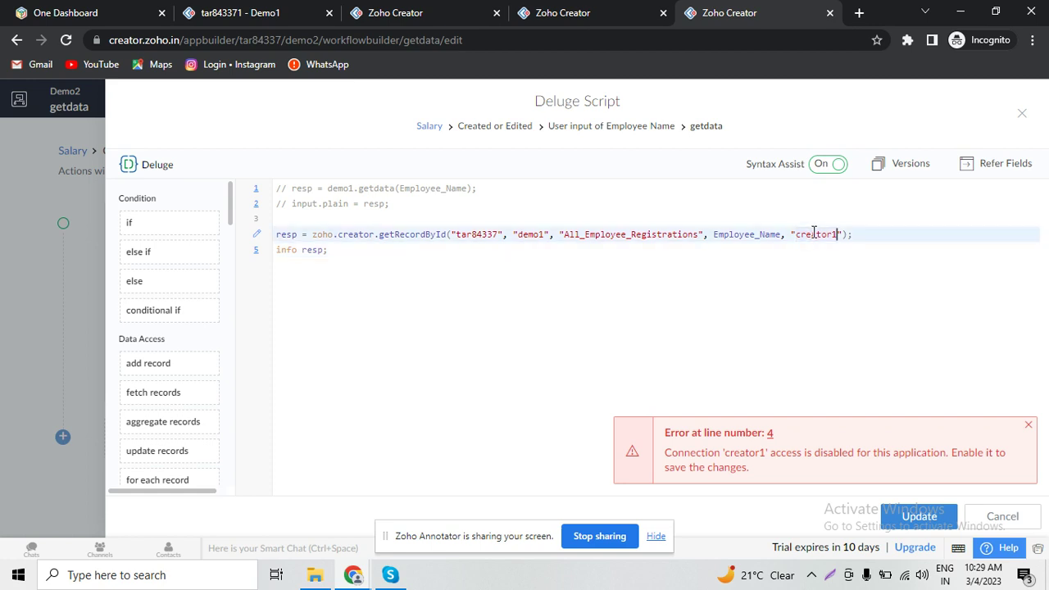
pyautogui.click(915, 517)
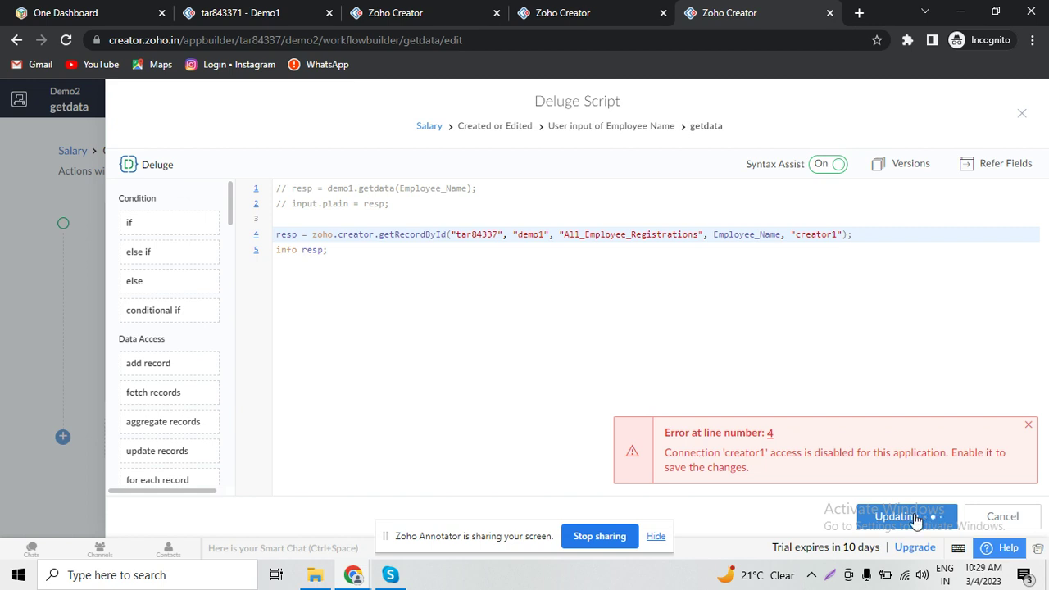
# - Edit line 5 to 'info resp;' and save the script again
pyautogui.click(342, 285)
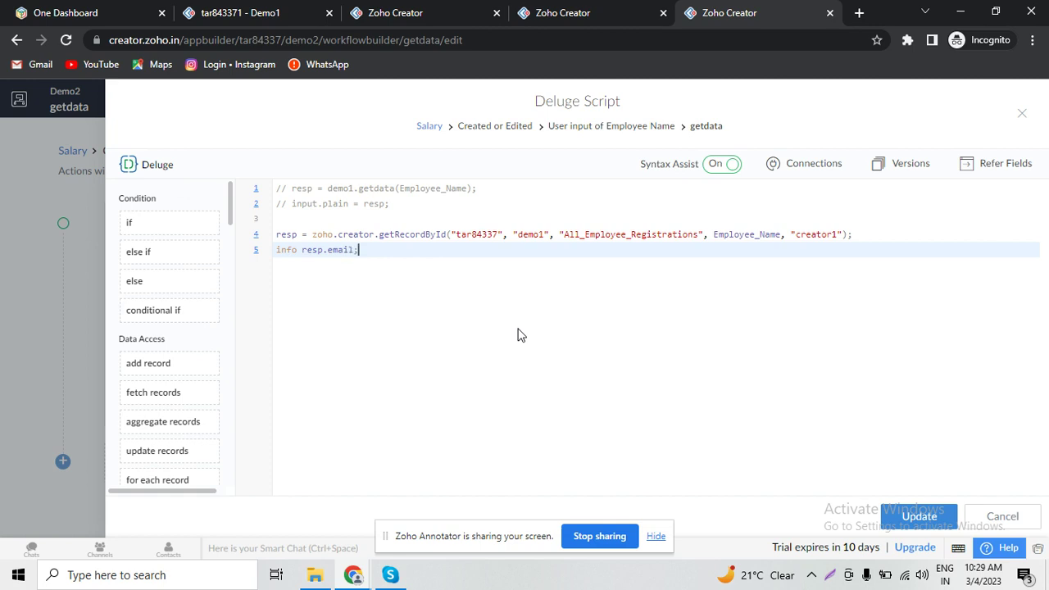
pyautogui.hotkey('ctrl', 's')
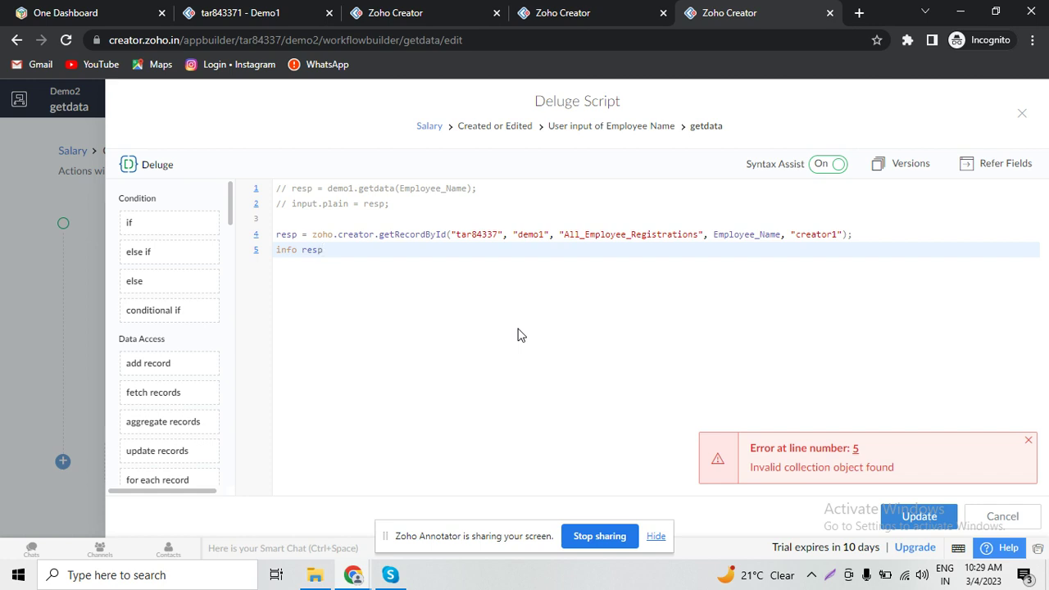
pyautogui.hotkey('ctrl', 's')
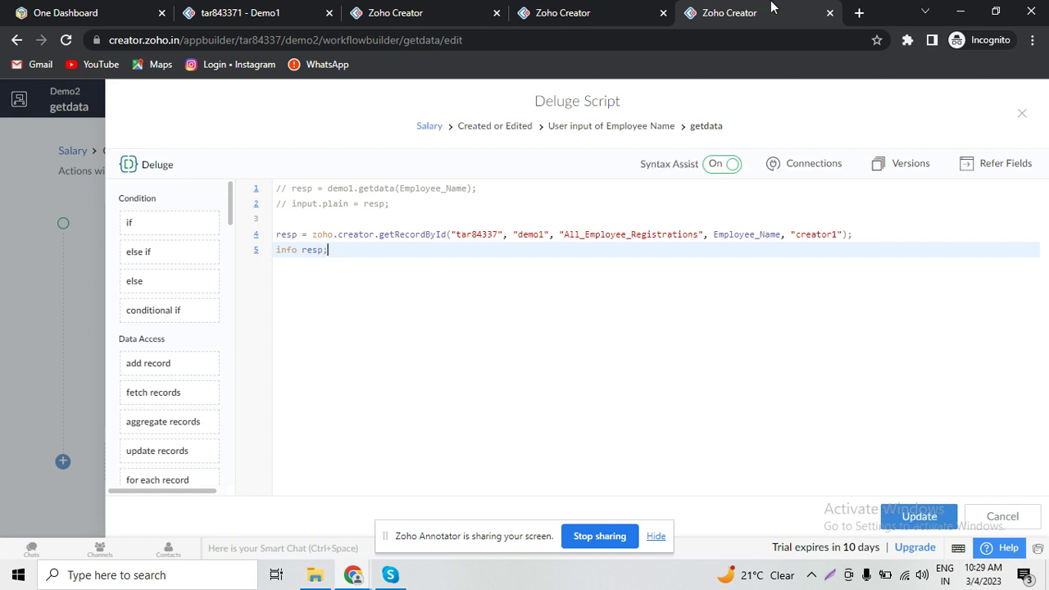
# - Go to the Solutions list and open the Demo2 application
pyautogui.click(600, 7)
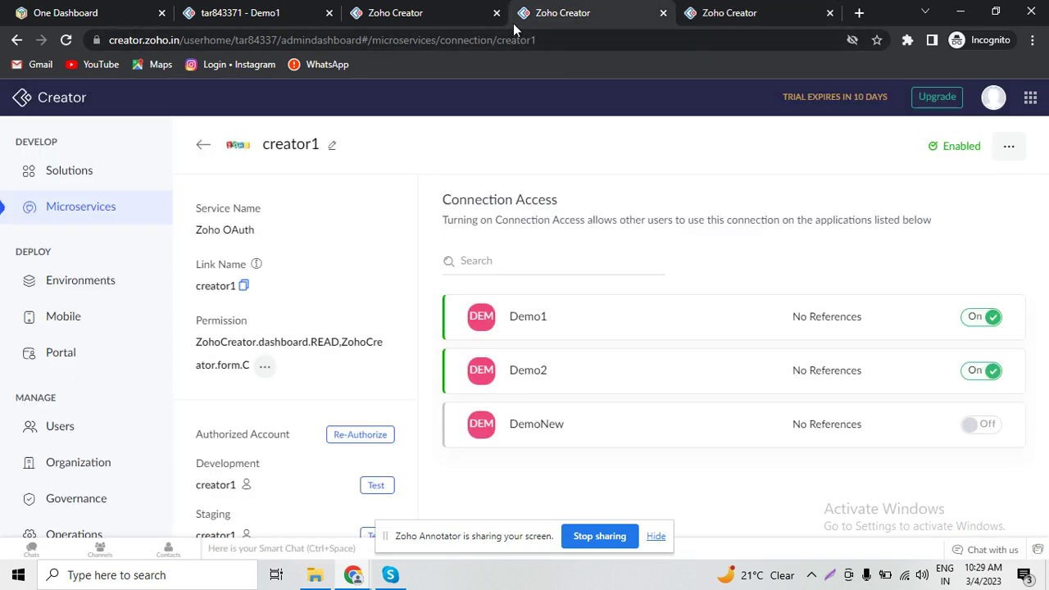
pyautogui.click(355, 8)
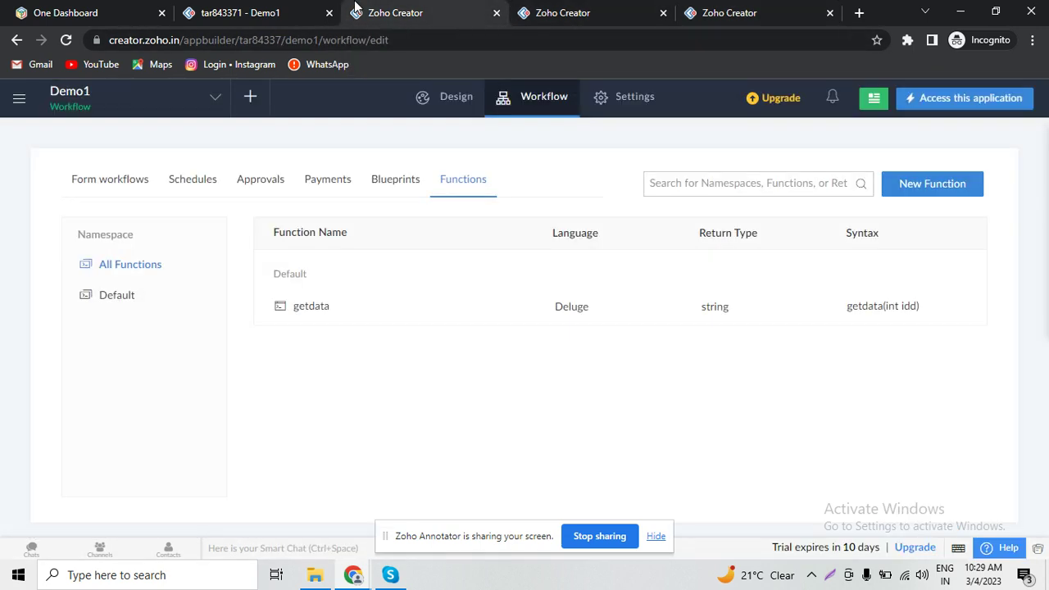
pyautogui.click(573, 7)
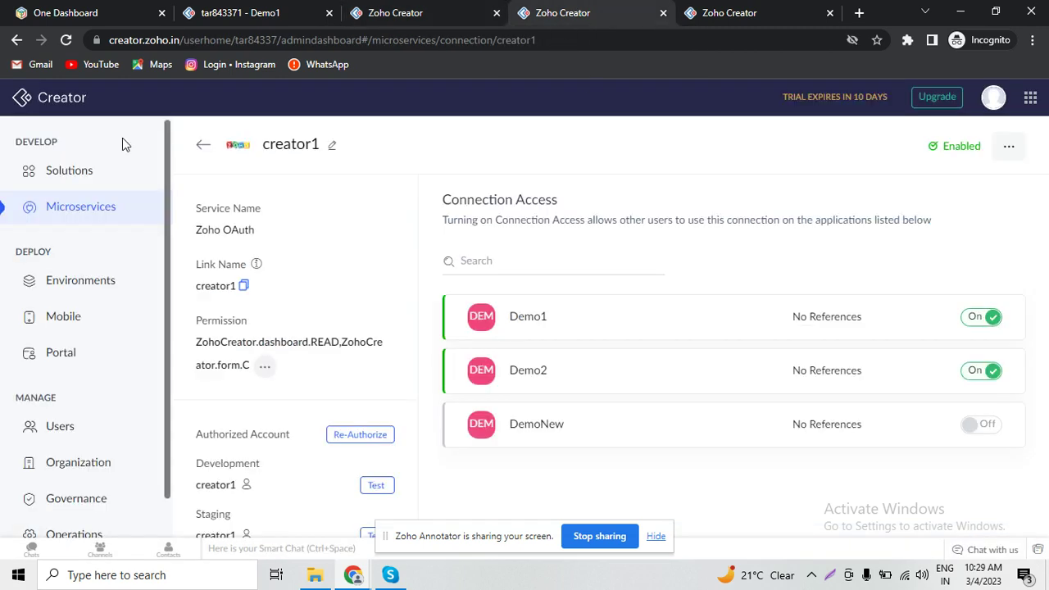
pyautogui.click(31, 103)
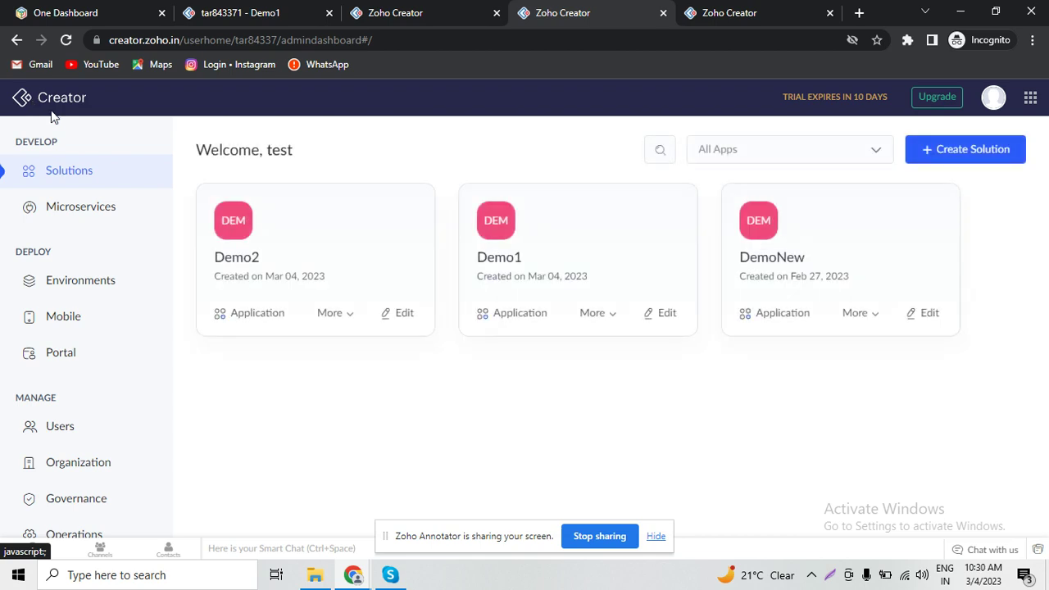
pyautogui.click(314, 258)
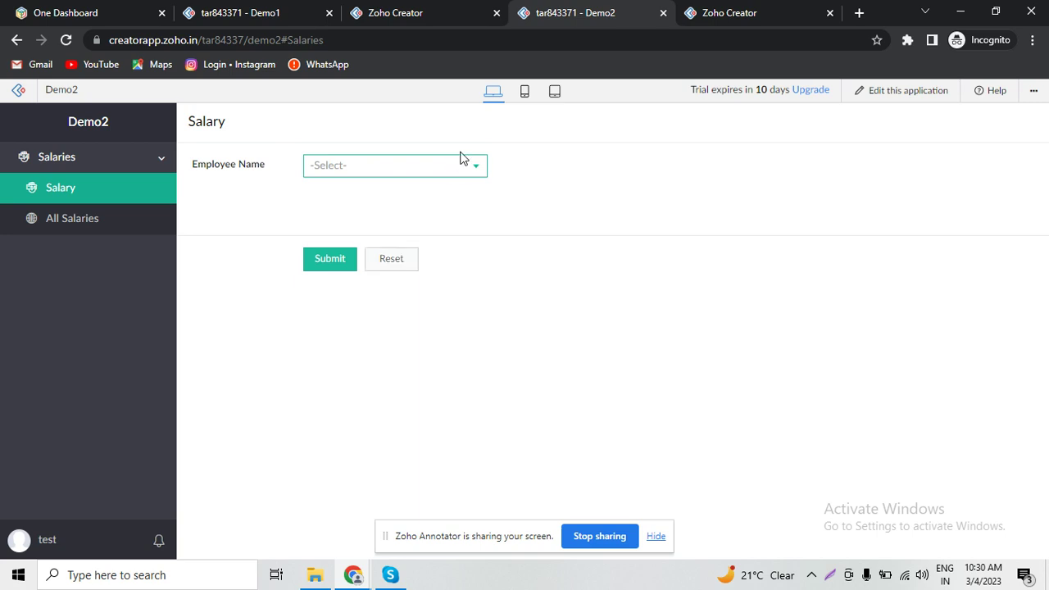
# - Choose the first employee on the Salary form and select the full JSON in the log details
pyautogui.click(457, 166)
pyautogui.click(438, 193)
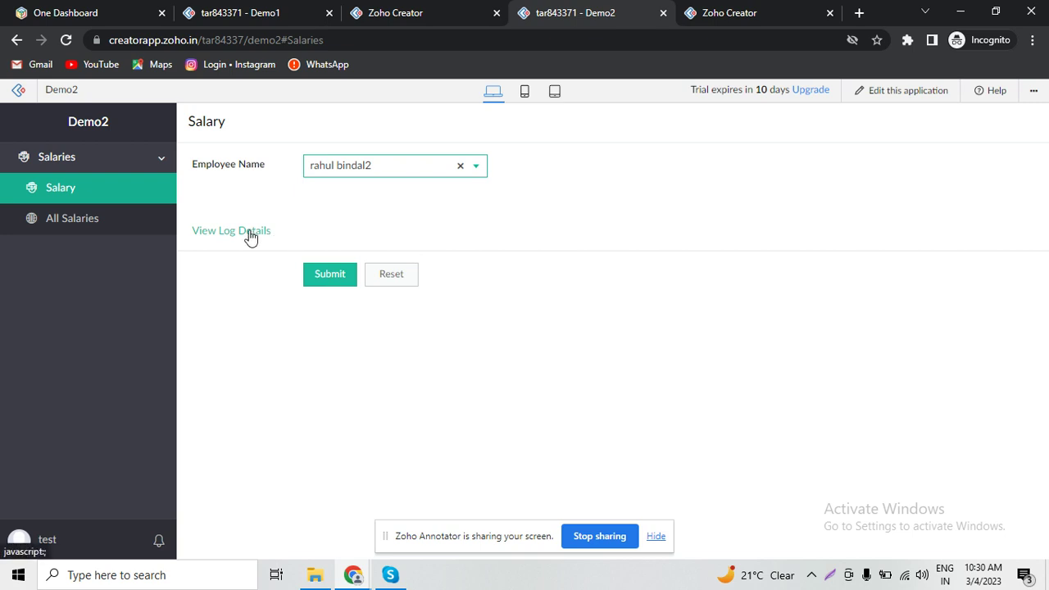
pyautogui.click(250, 233)
pyautogui.doubleClick(492, 309)
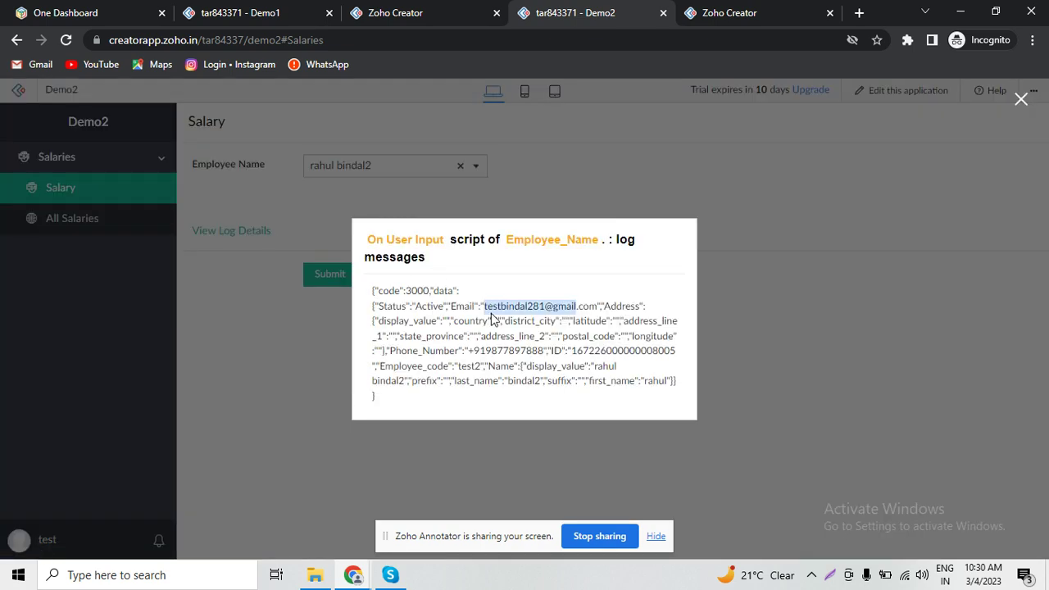
pyautogui.tripleClick(492, 313)
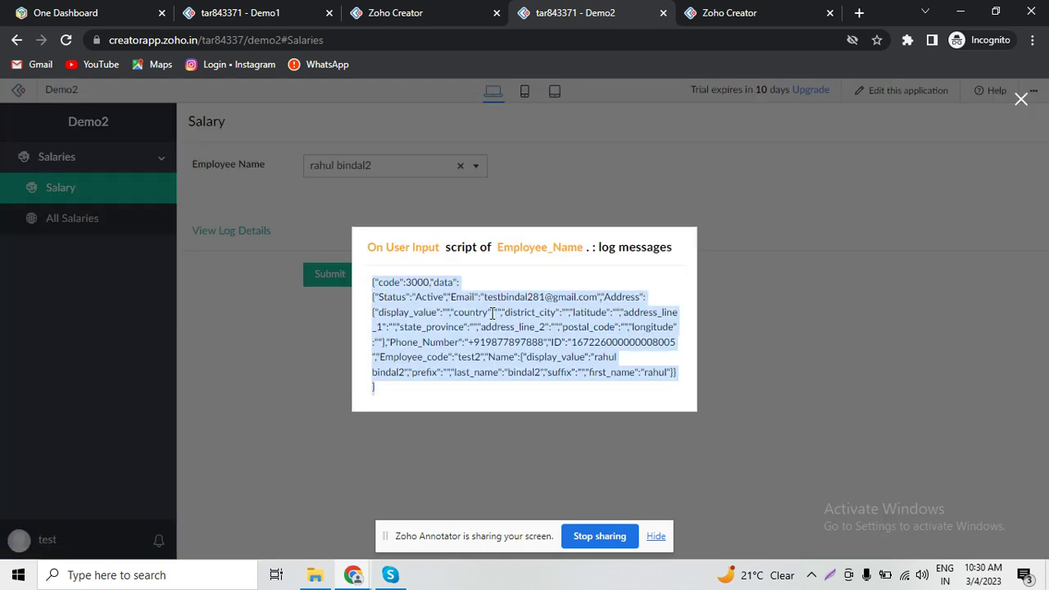
# - Search Google for 'json viewer' in a new Chrome tab and open the Online JSON Viewer result
pyautogui.click(858, 13)
pyautogui.write('json')
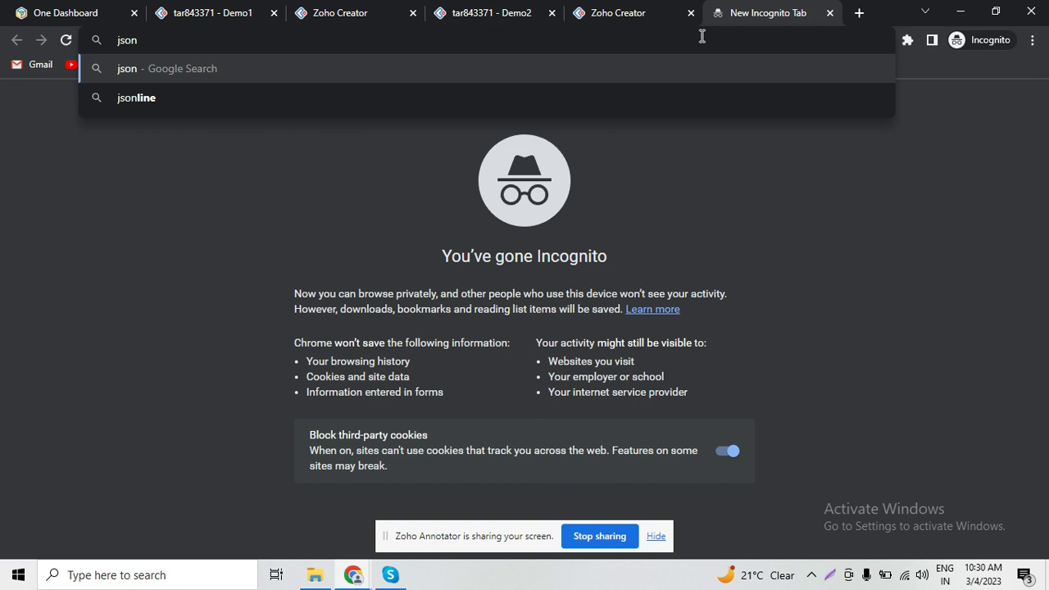
pyautogui.write(' view')
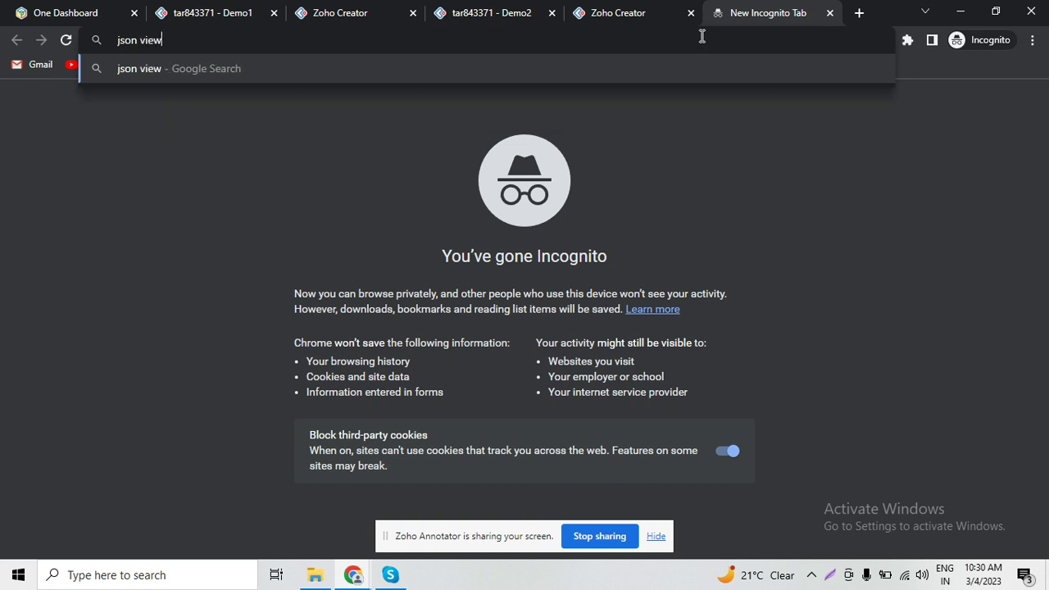
pyautogui.write('er')
pyautogui.press('Return')
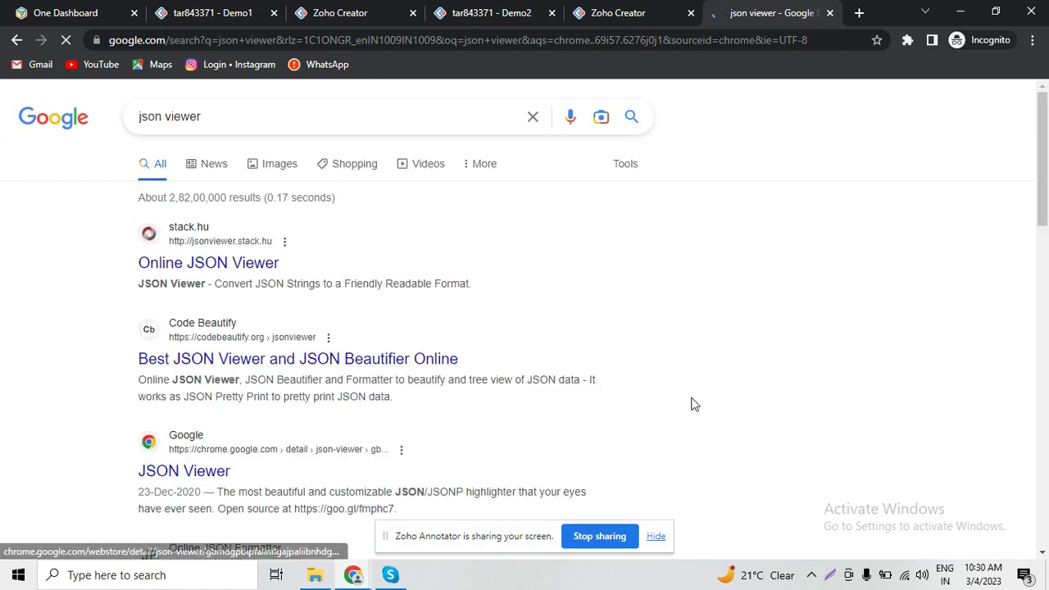
pyautogui.moveTo(1045, 192); pyautogui.dragTo(1046, 168)
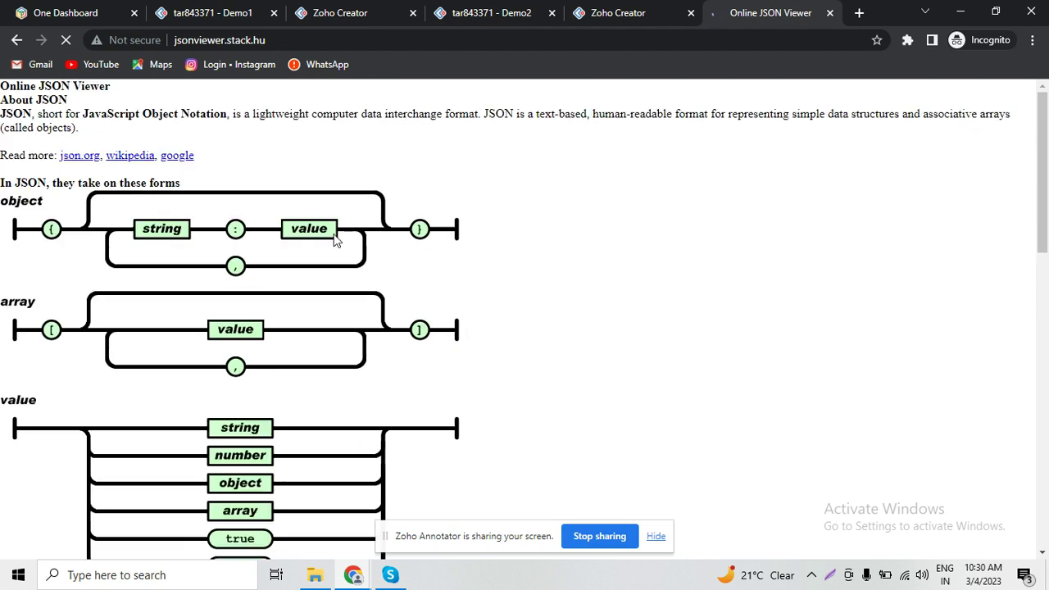
# - Paste the copied employee record into the viewer and format it, inspecting the Email and Name values
pyautogui.click(386, 208)
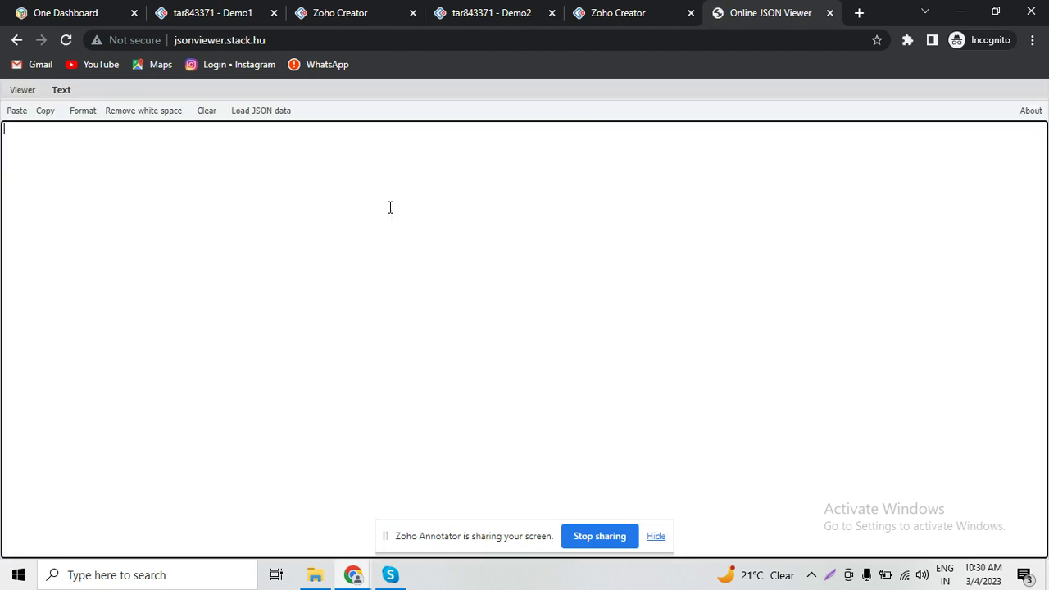
pyautogui.hotkey('ctrl', 'v')
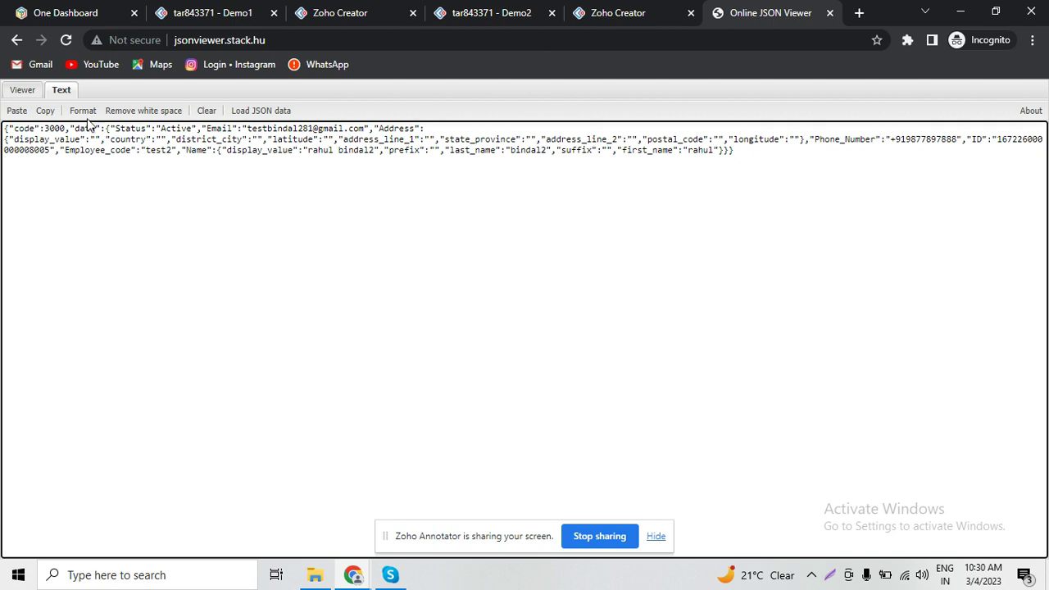
pyautogui.click(82, 111)
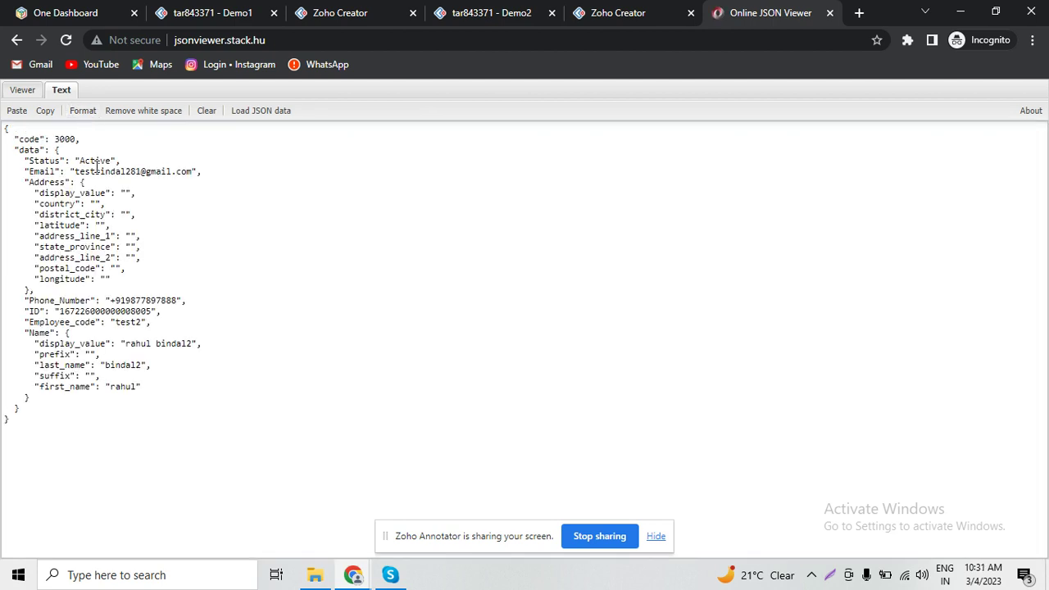
pyautogui.moveTo(90, 172); pyautogui.dragTo(171, 171)
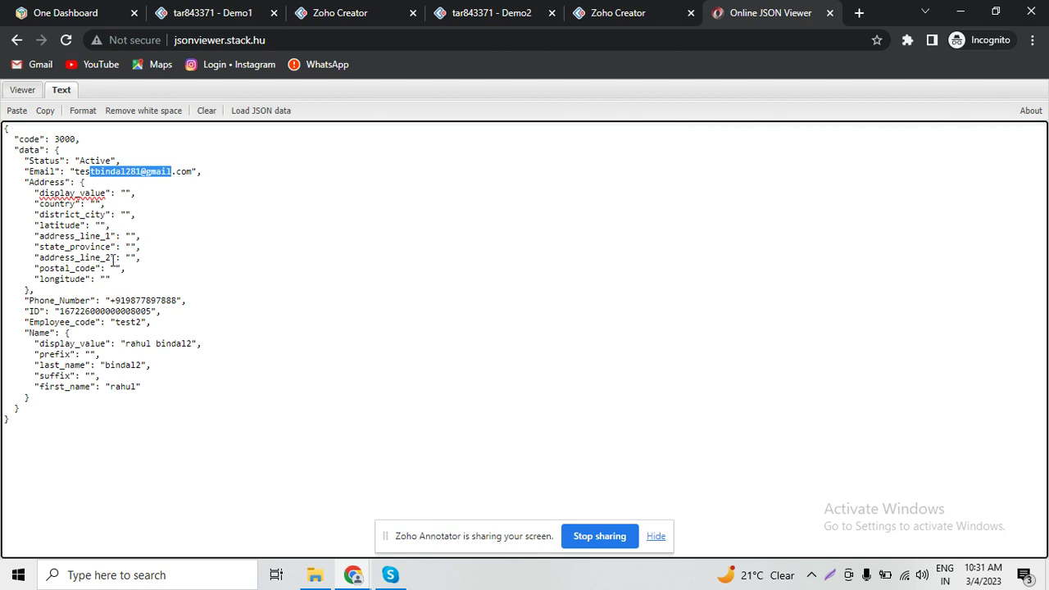
pyautogui.moveTo(129, 345); pyautogui.dragTo(250, 344)
# - On the Demo2 Salary form, choose Test test as the Employee Name to rerun the script
pyautogui.click(307, 8)
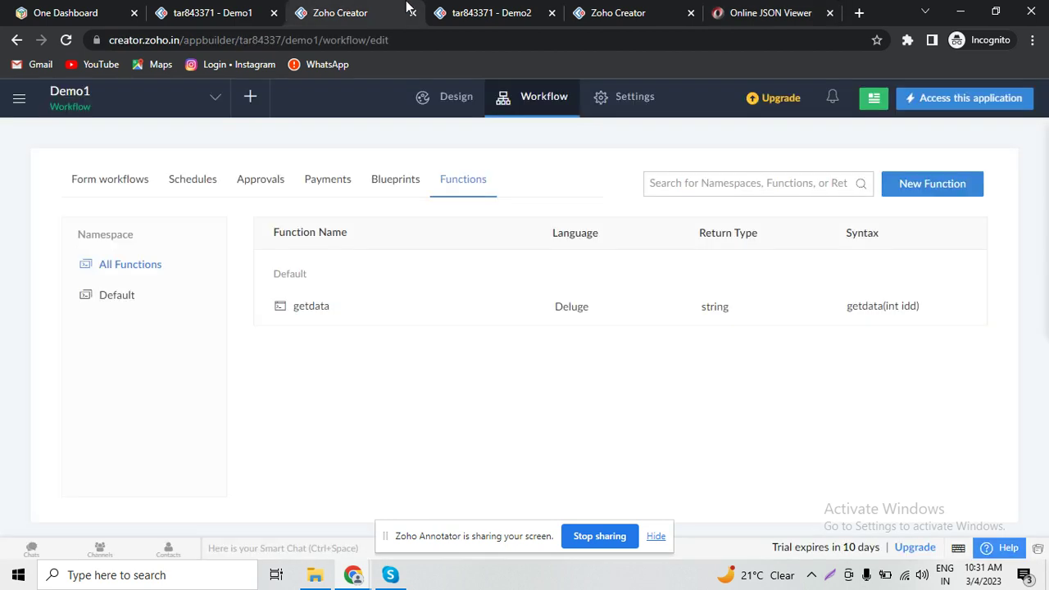
pyautogui.click(492, 9)
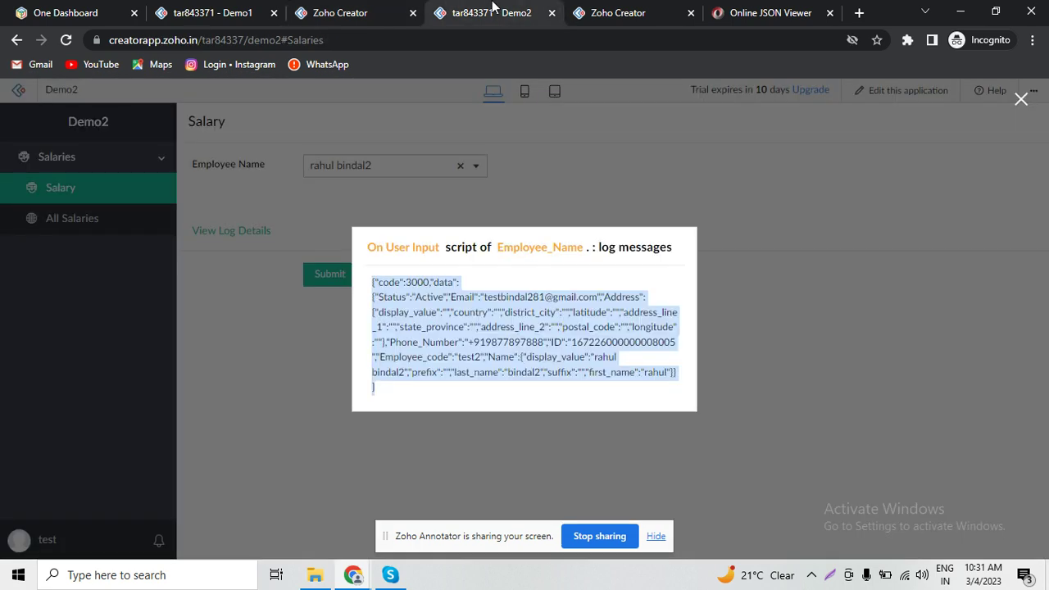
pyautogui.click(1021, 99)
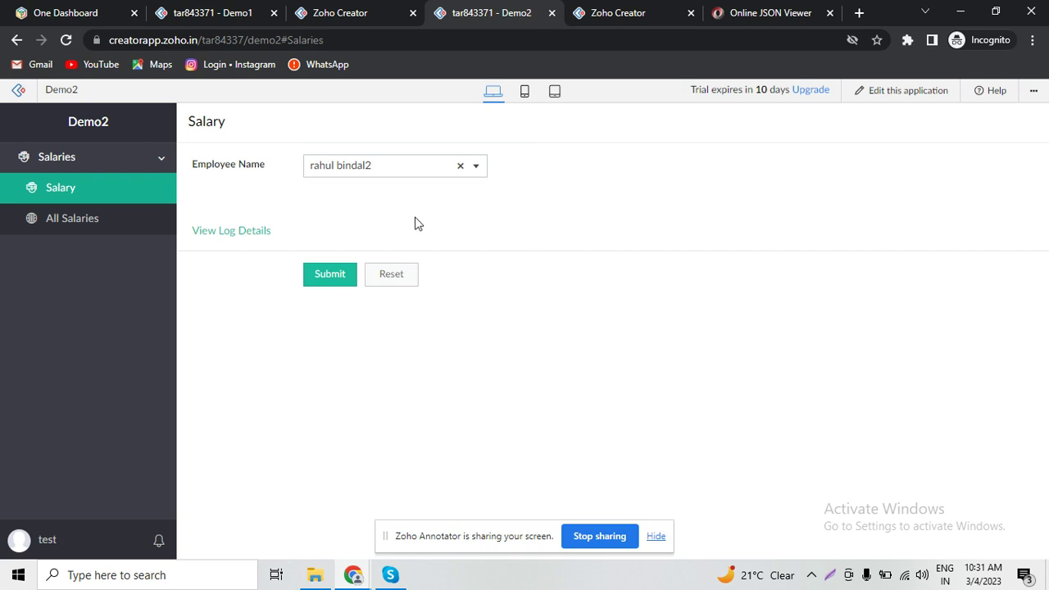
pyautogui.click(402, 167)
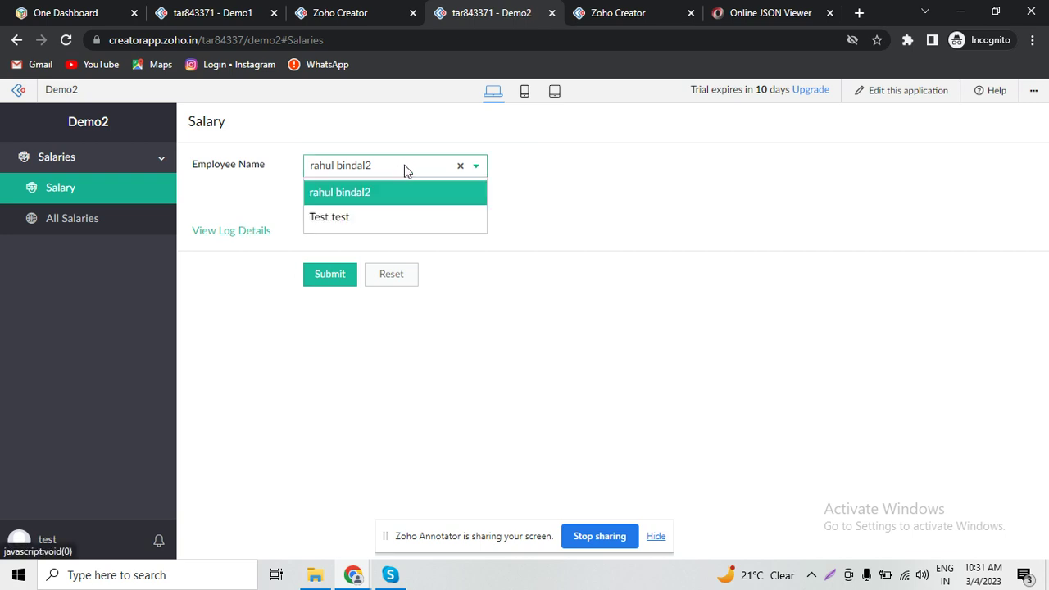
pyautogui.click(383, 221)
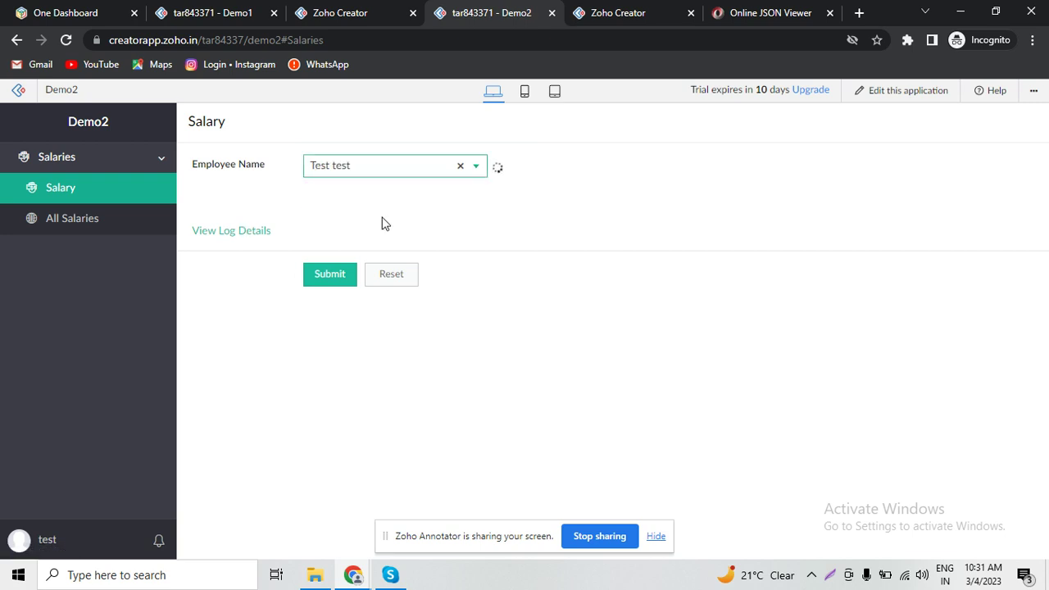
# - Select the second employee's full JSON record in the new log details and focus the viewer's text area
pyautogui.click(245, 232)
pyautogui.doubleClick(511, 349)
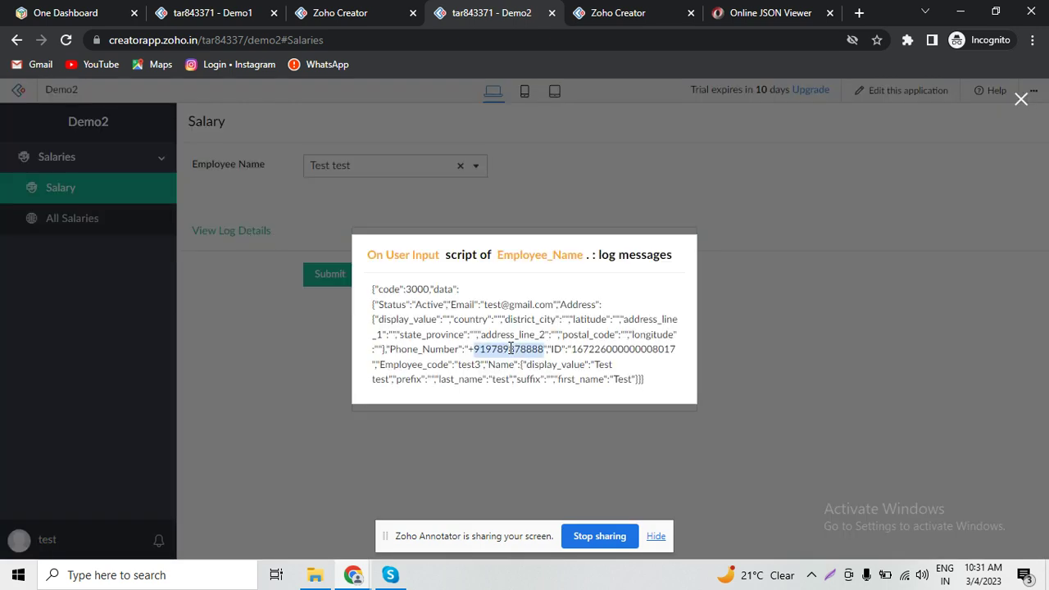
pyautogui.tripleClick(511, 348)
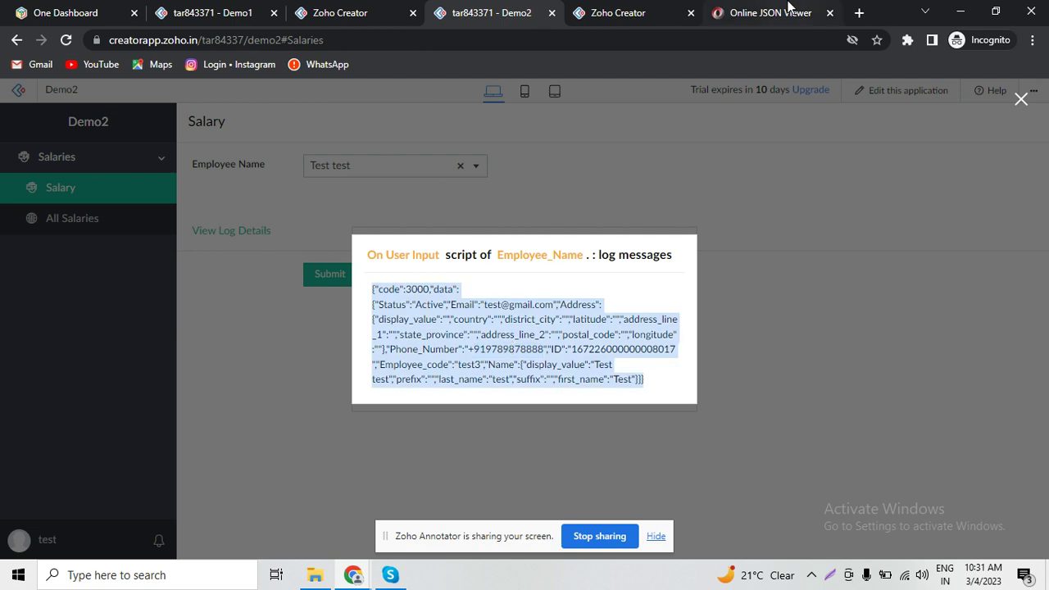
pyautogui.click(762, 13)
pyautogui.click(525, 265)
# - Replace the viewer's text with the second employee's JSON, format it, and locate the data key
pyautogui.hotkey('ctrl', 'a')
pyautogui.hotkey('ctrl', 'v')
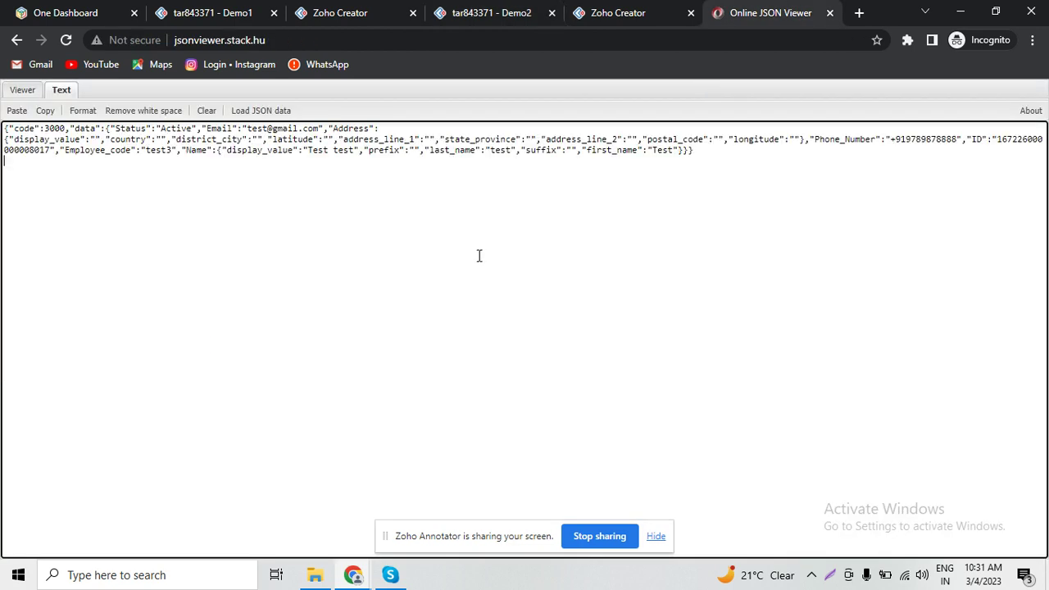
pyautogui.click(85, 113)
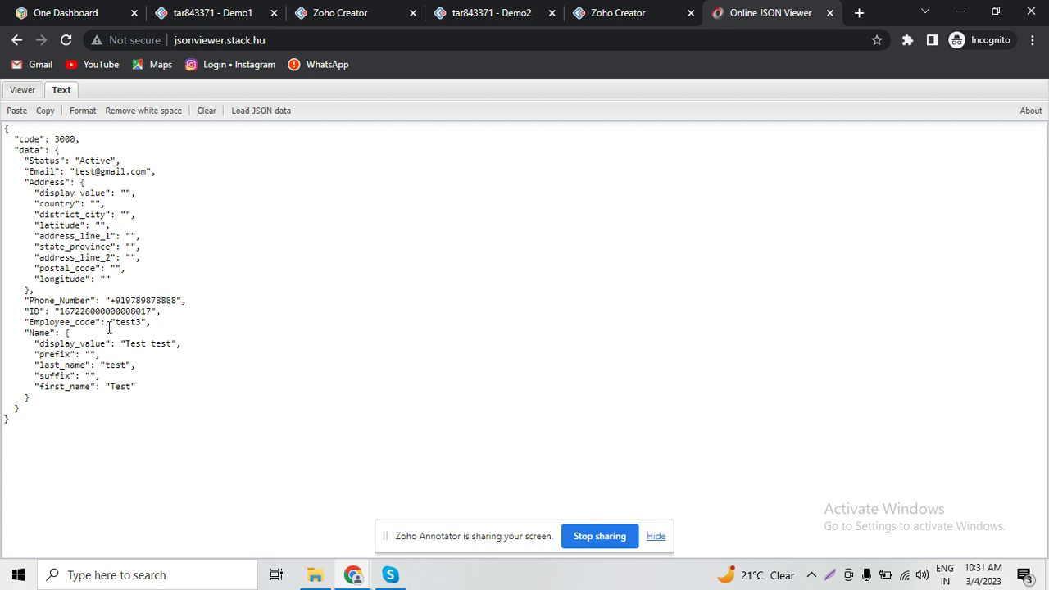
pyautogui.doubleClick(30, 150)
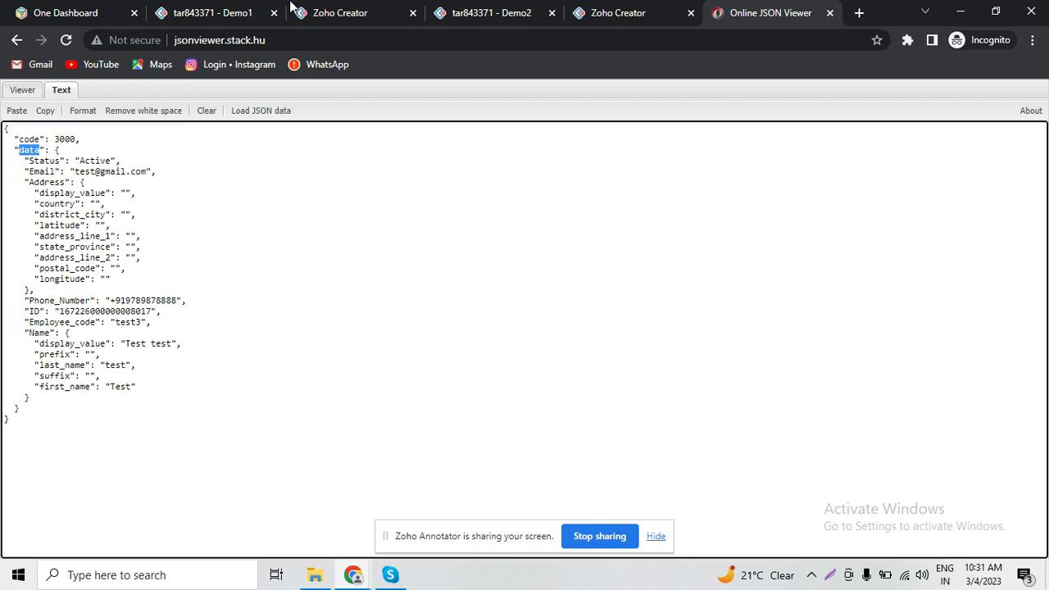
pyautogui.click(619, 12)
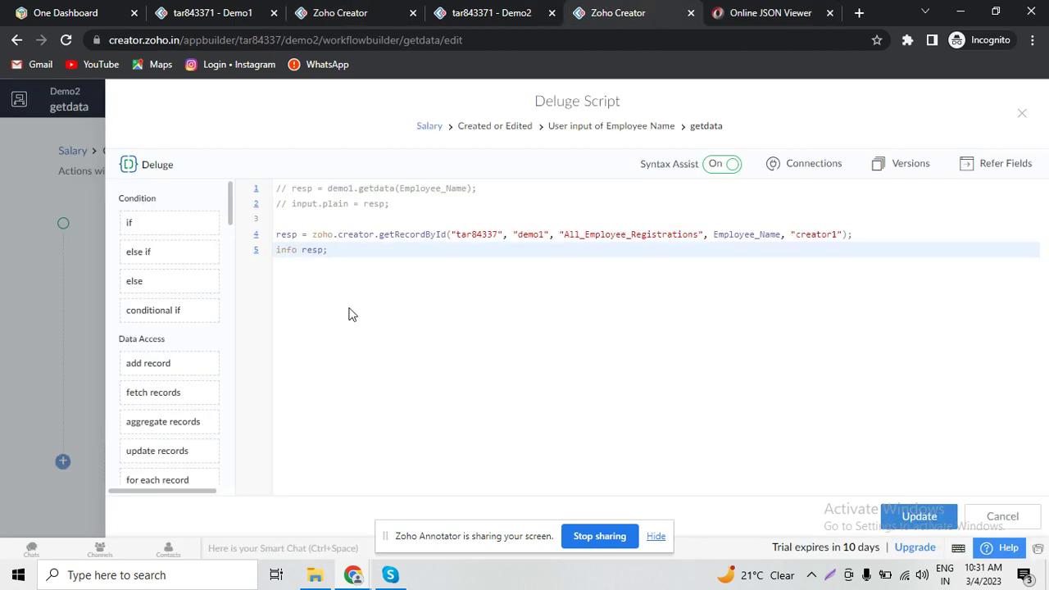
# - Change line 5 to data = resp.get("data") and save the script
pyautogui.press('BackSpace')
pyautogui.write('.get')
pyautogui.write('()')
pyautogui.write('"')
pyautogui.write('data"')
pyautogui.write(';')
pyautogui.hotkey('ctrl', 's')
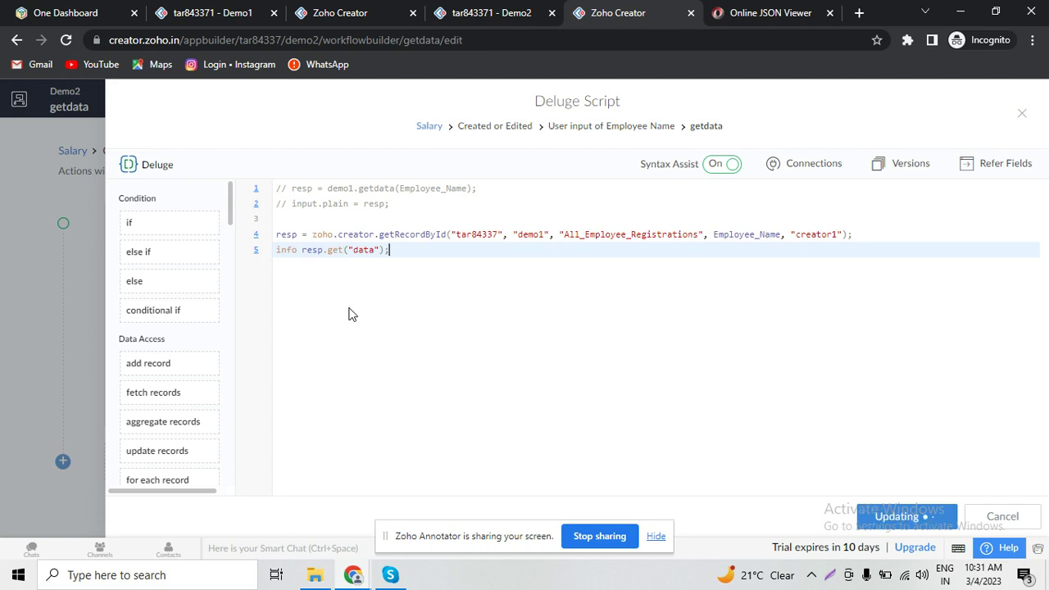
pyautogui.doubleClick(288, 256)
pyautogui.write('data =')
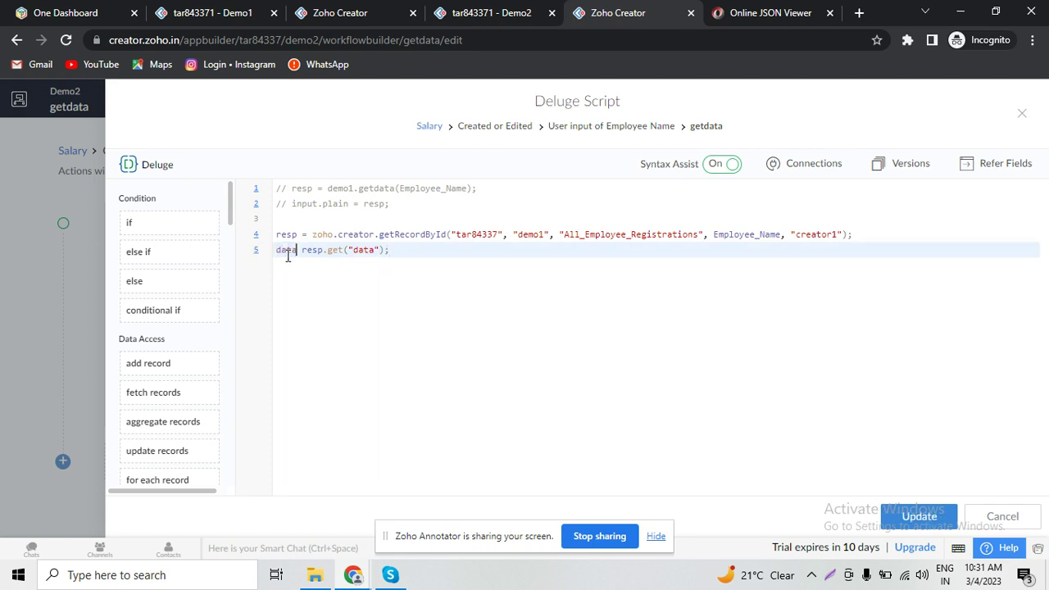
# - Add a line info data.get("Email"), confirming the Email key name in the JSON viewer, and save
pyautogui.press('End')
pyautogui.press('Return')
pyautogui.write('info ')
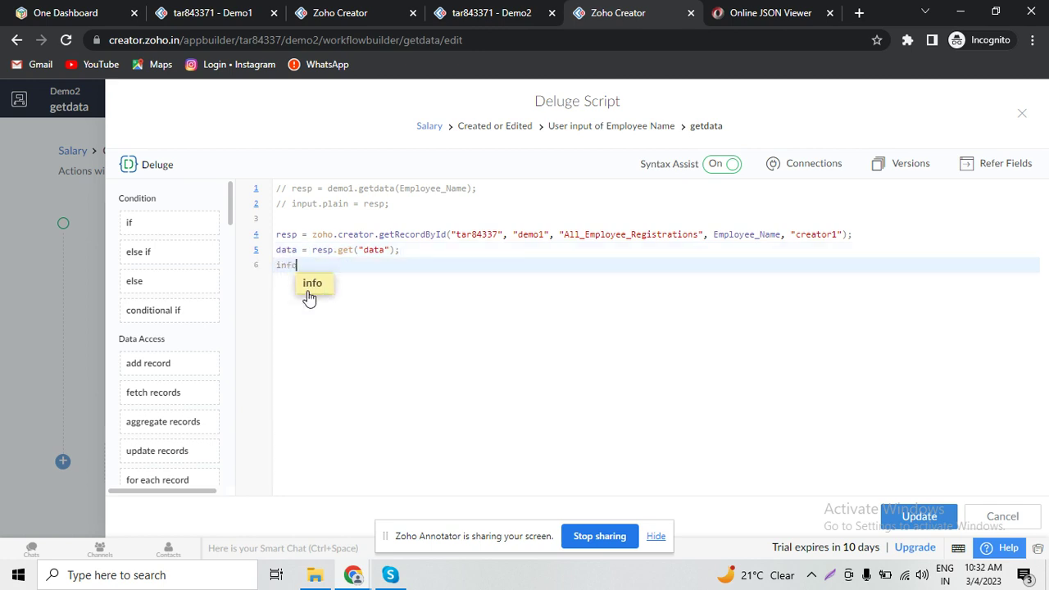
pyautogui.write('data.em')
pyautogui.click(770, 13)
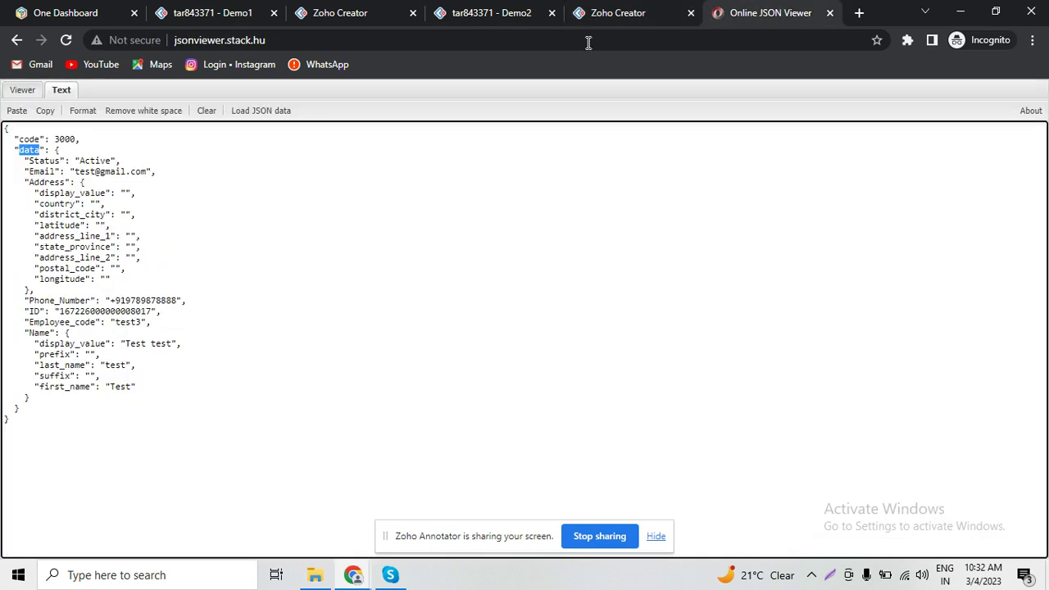
pyautogui.doubleClick(50, 170)
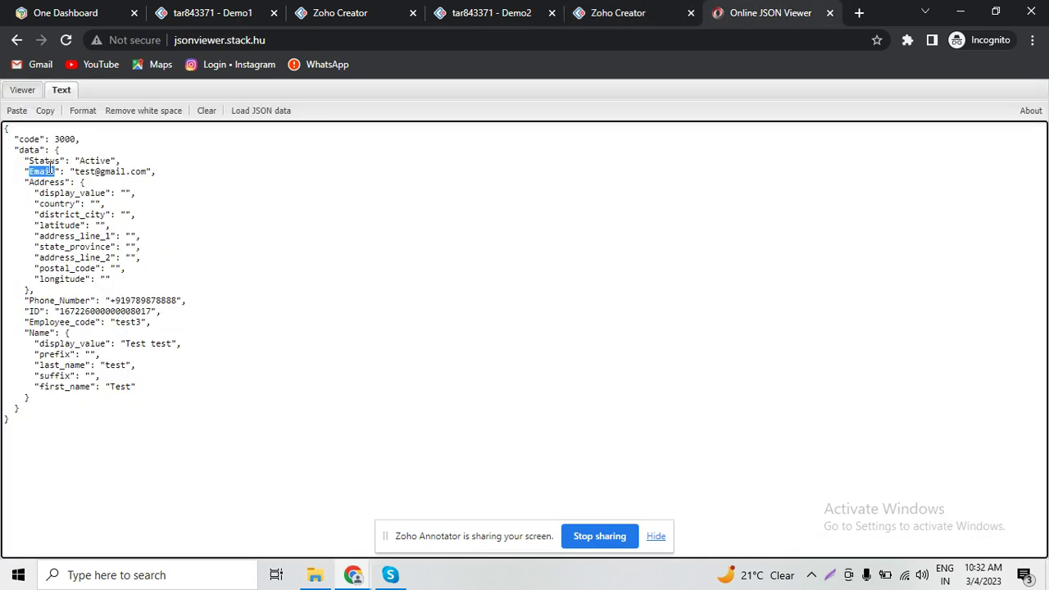
pyautogui.click(647, 12)
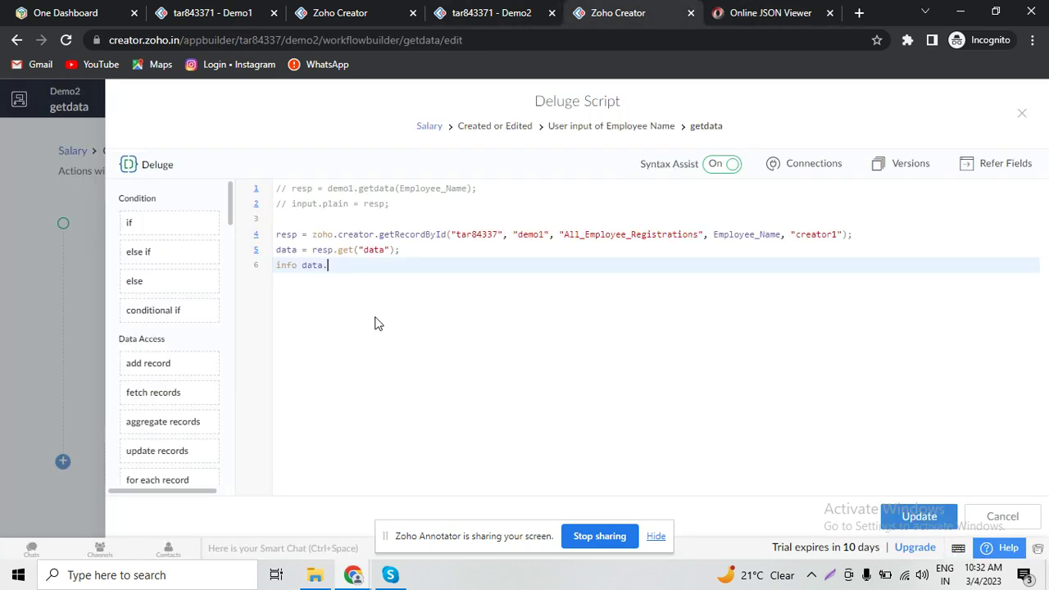
pyautogui.write('get')
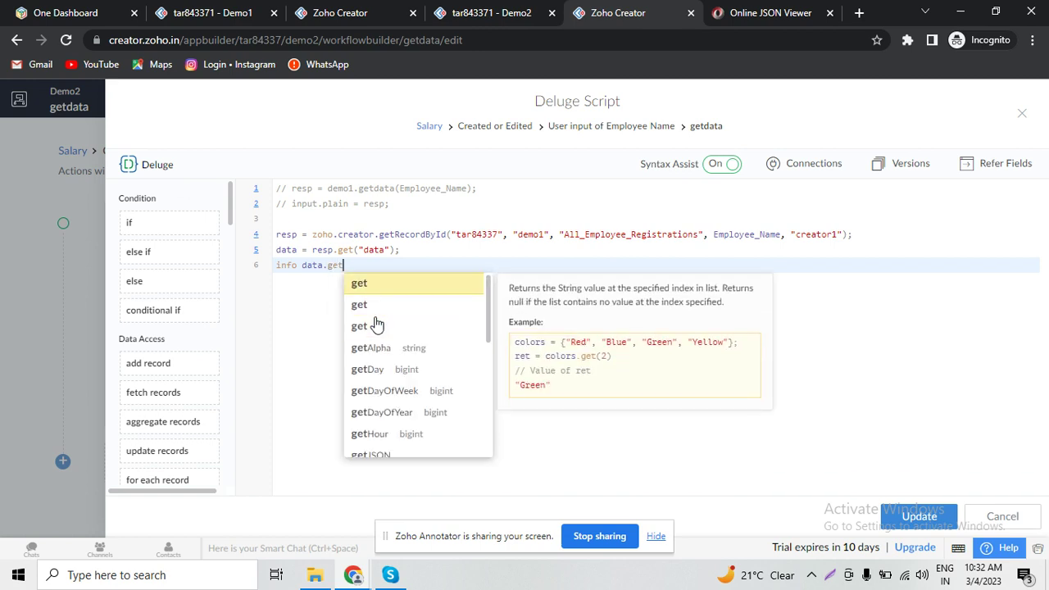
pyautogui.write('("Email"')
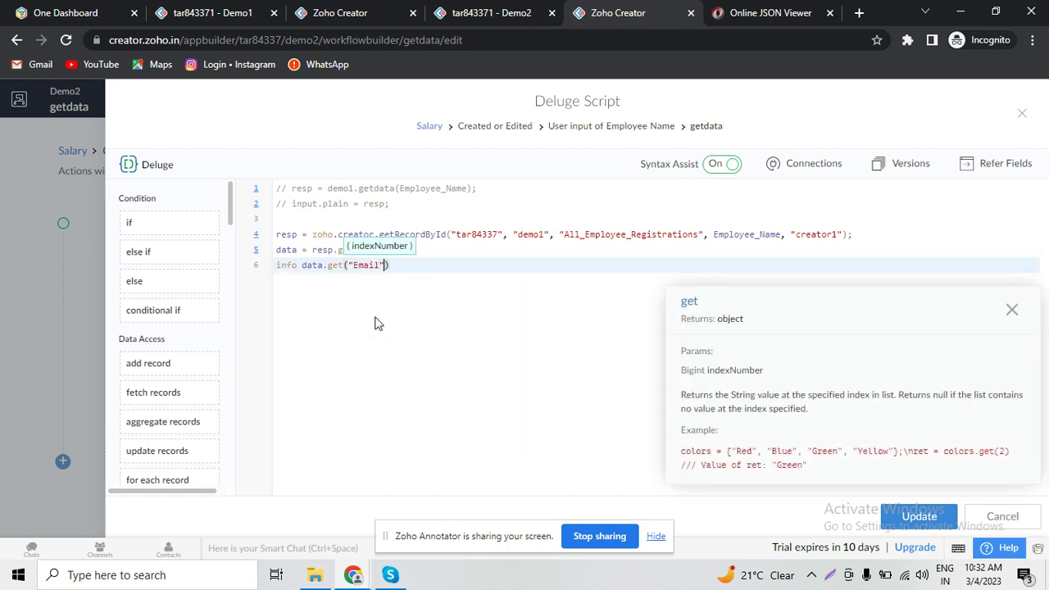
pyautogui.write(');')
pyautogui.hotkey('ctrl', 's')
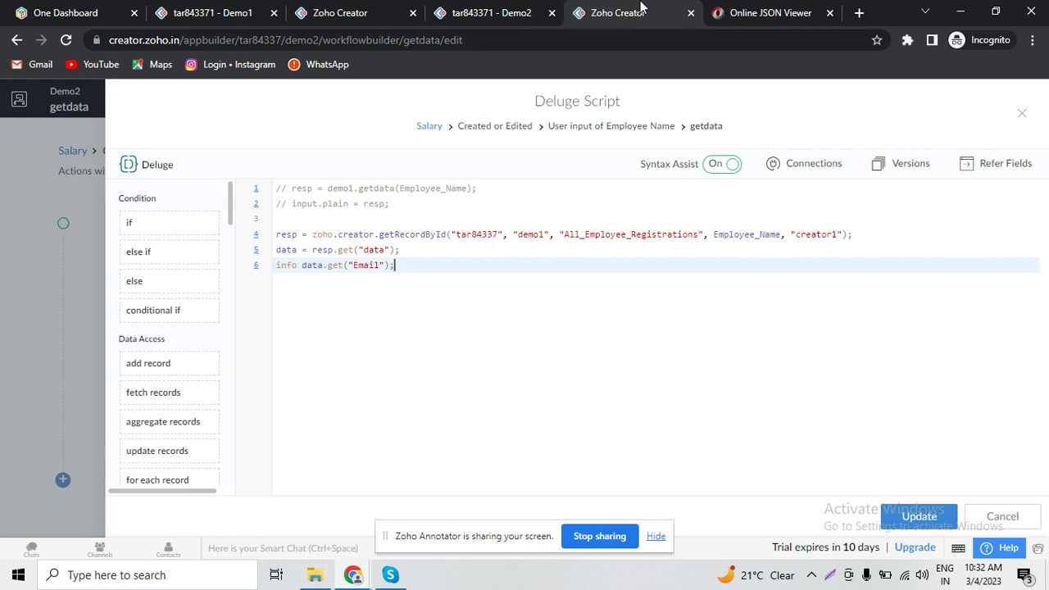
pyautogui.click(497, 6)
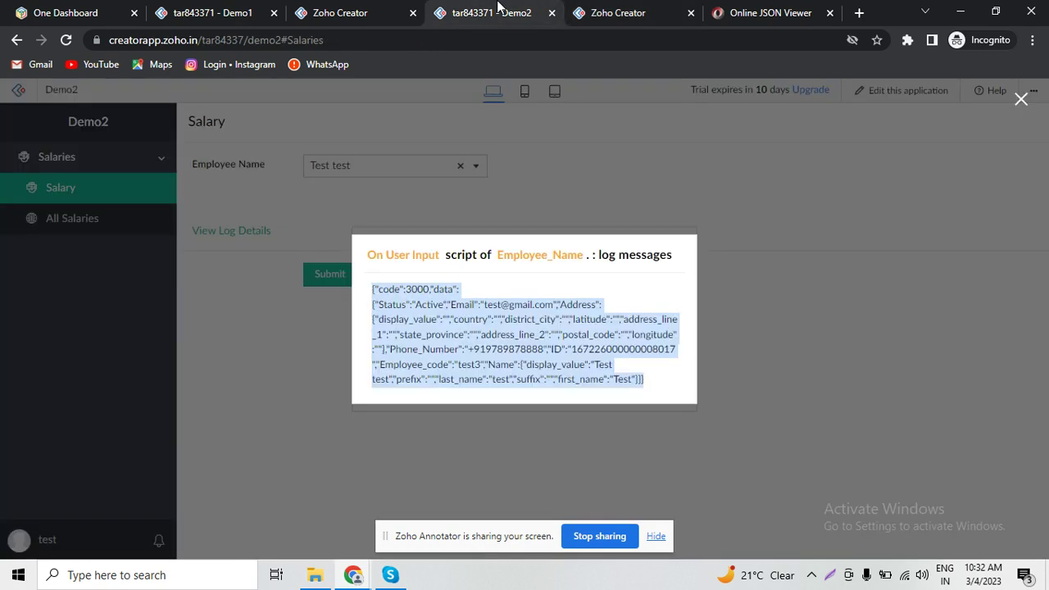
# - Reload the Salary form, pick the first employee, and check that the log shows their email
pyautogui.click(1019, 101)
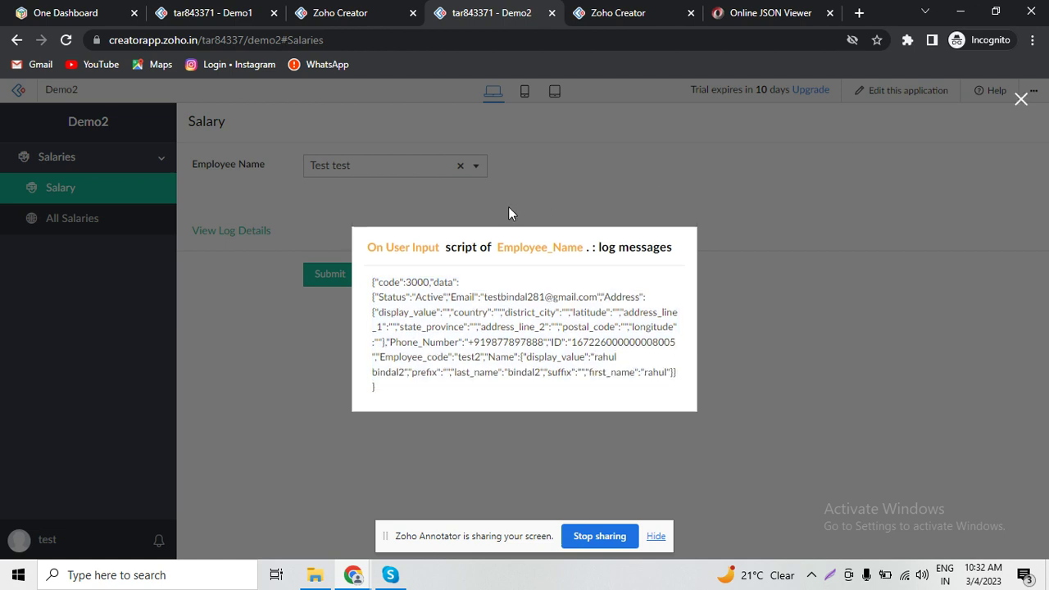
pyautogui.click(1020, 102)
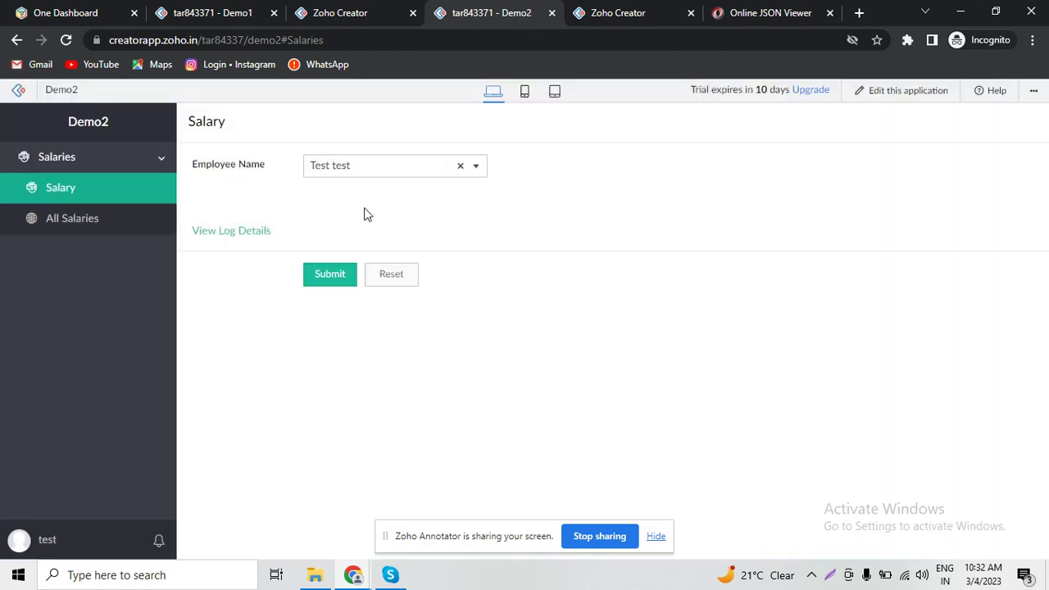
pyautogui.click(134, 198)
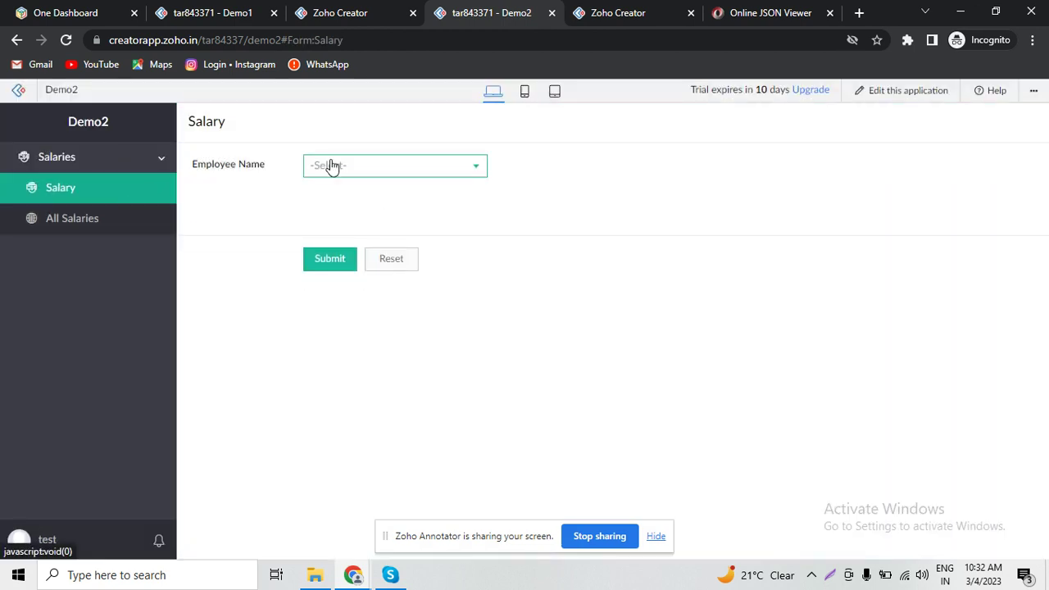
pyautogui.click(378, 167)
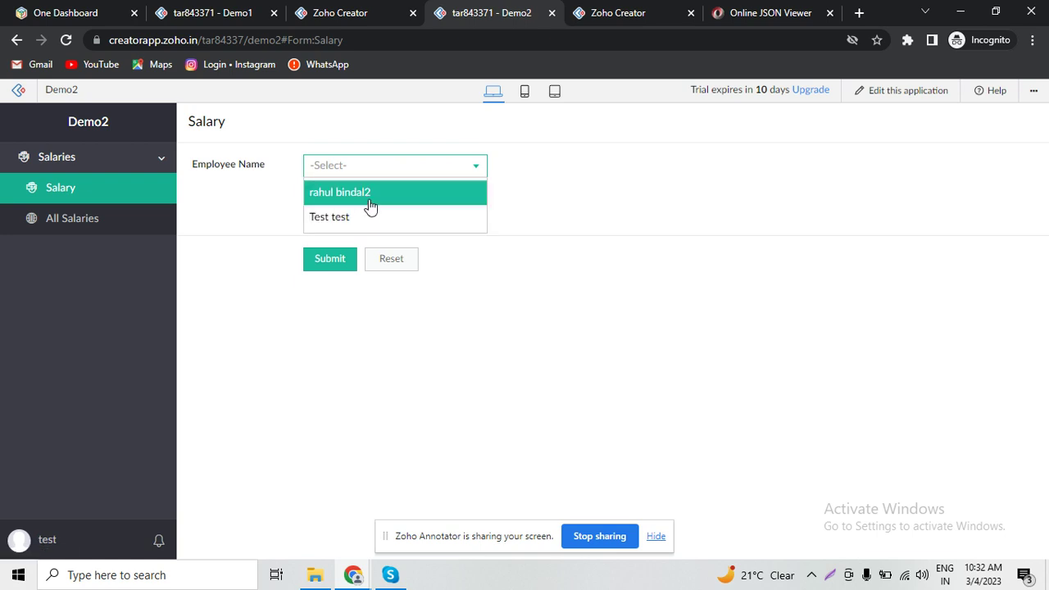
pyautogui.click(369, 199)
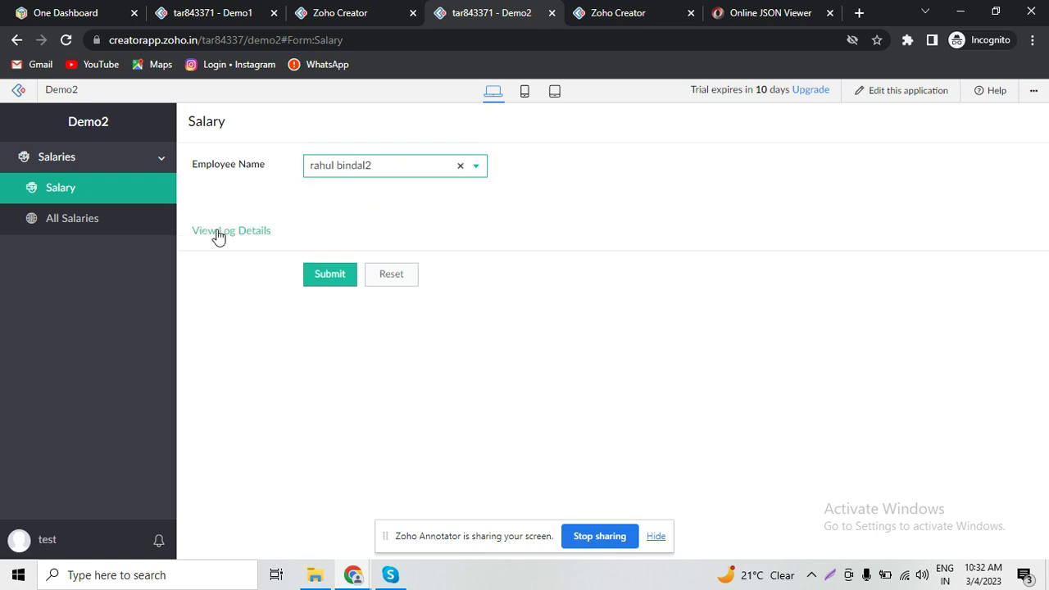
pyautogui.click(217, 233)
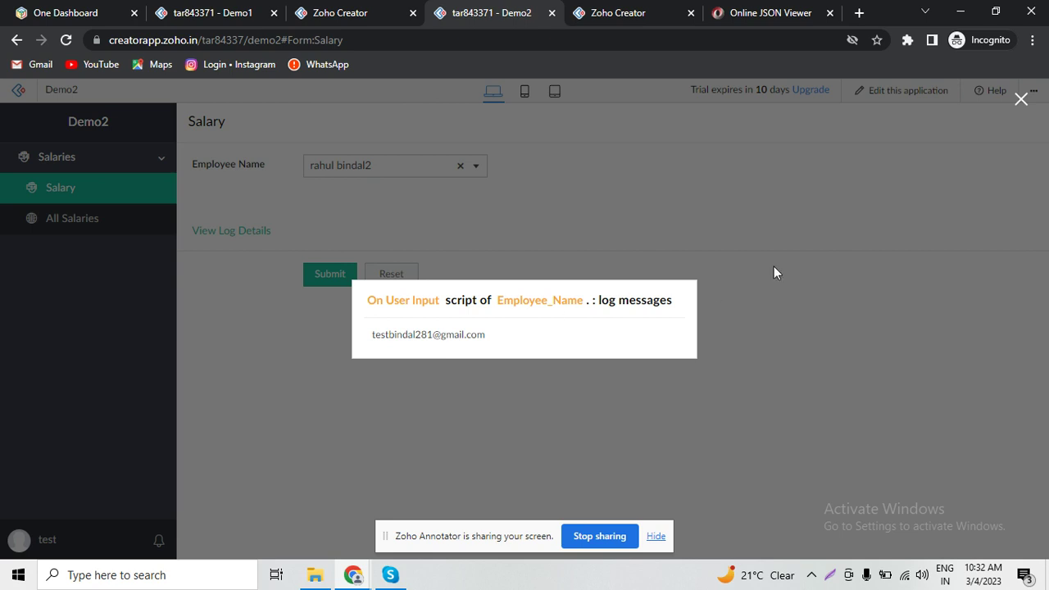
# - Switch to the second employee and confirm the log shows that employee's email
pyautogui.click(1021, 100)
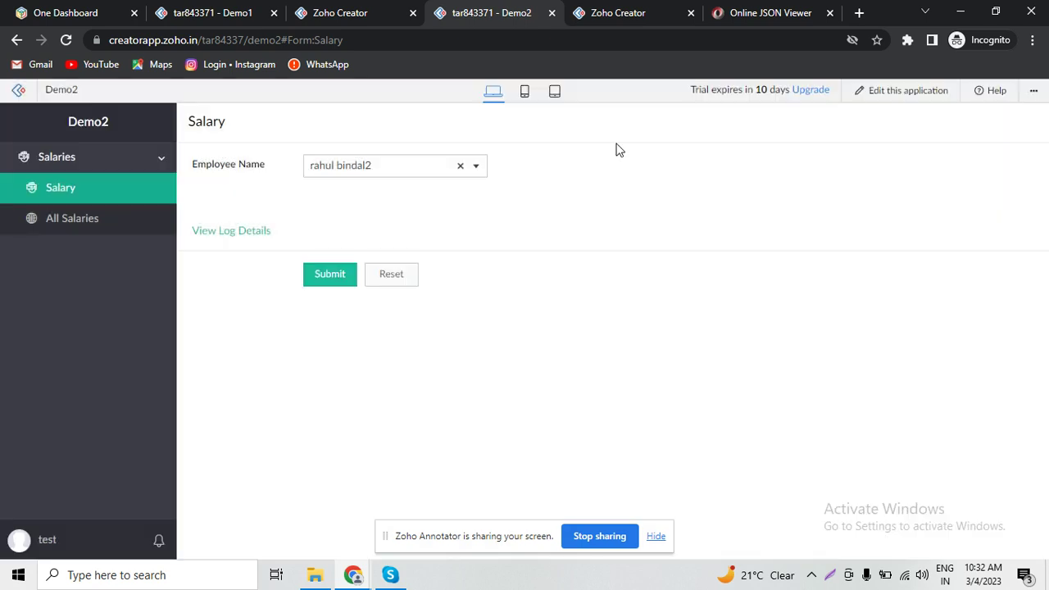
pyautogui.click(454, 169)
pyautogui.click(404, 233)
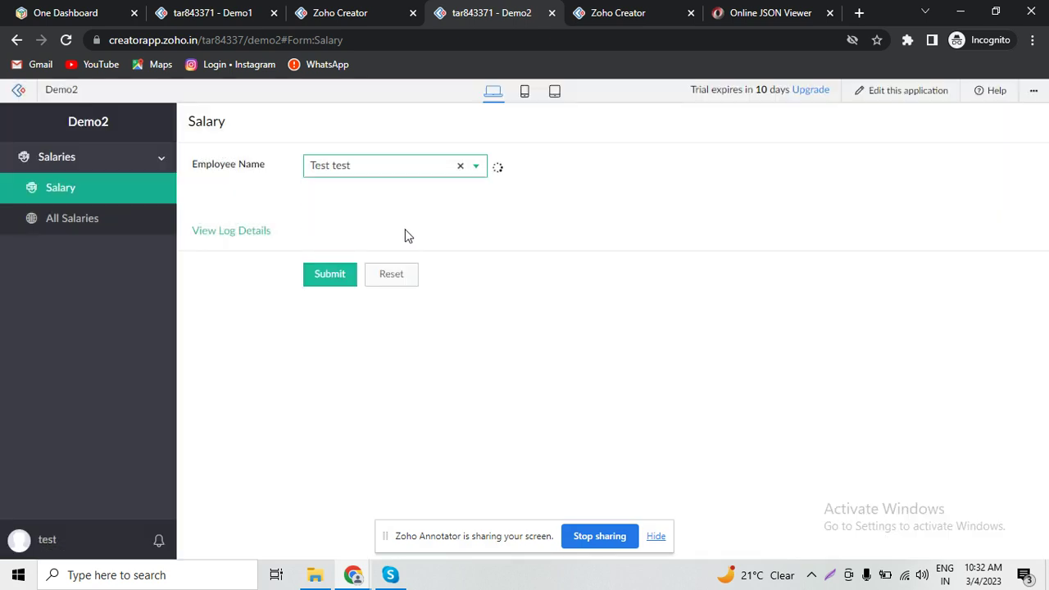
pyautogui.click(255, 233)
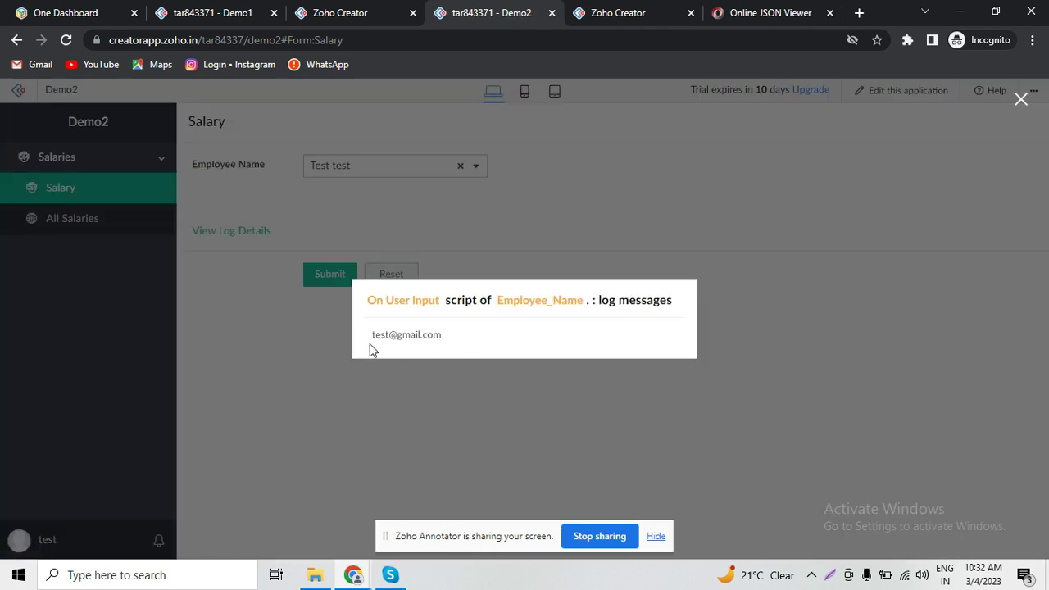
pyautogui.click(594, 9)
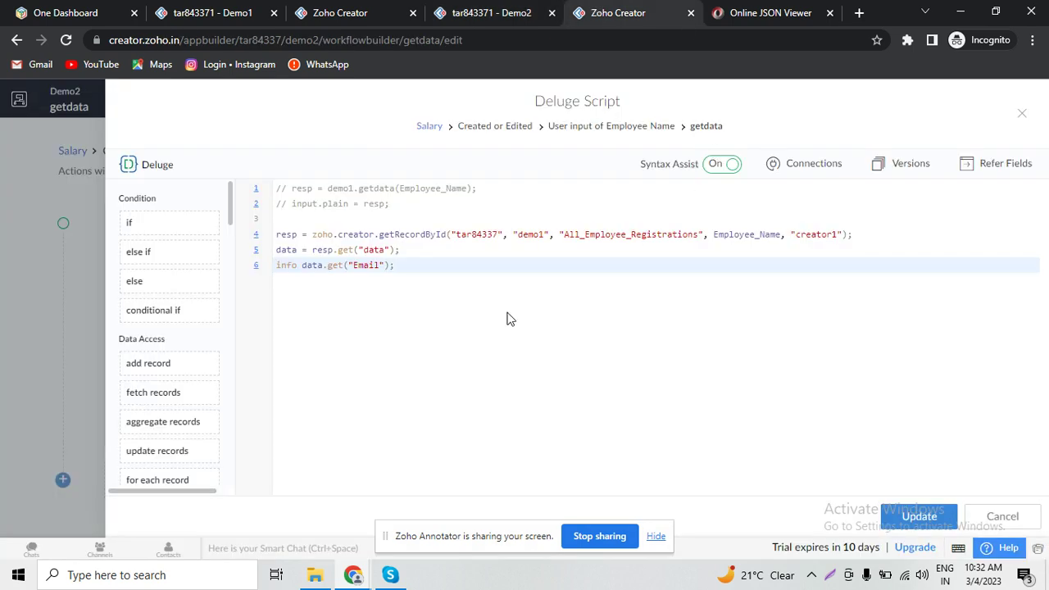
# - Comment out the getRecordById code on lines 4 to 6
pyautogui.doubleClick(374, 251)
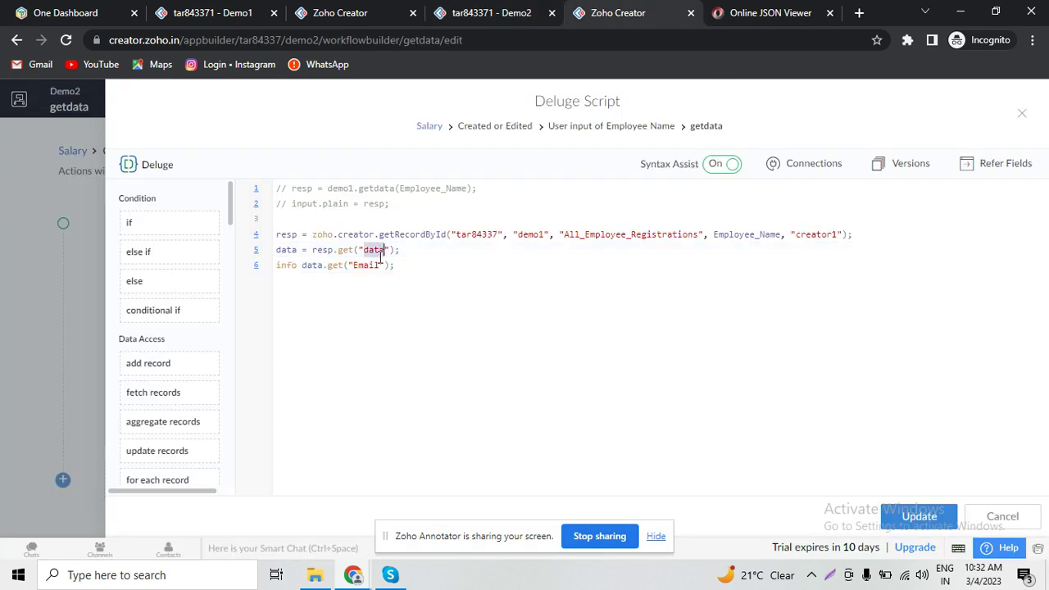
pyautogui.click(455, 234)
pyautogui.tripleClick(456, 233)
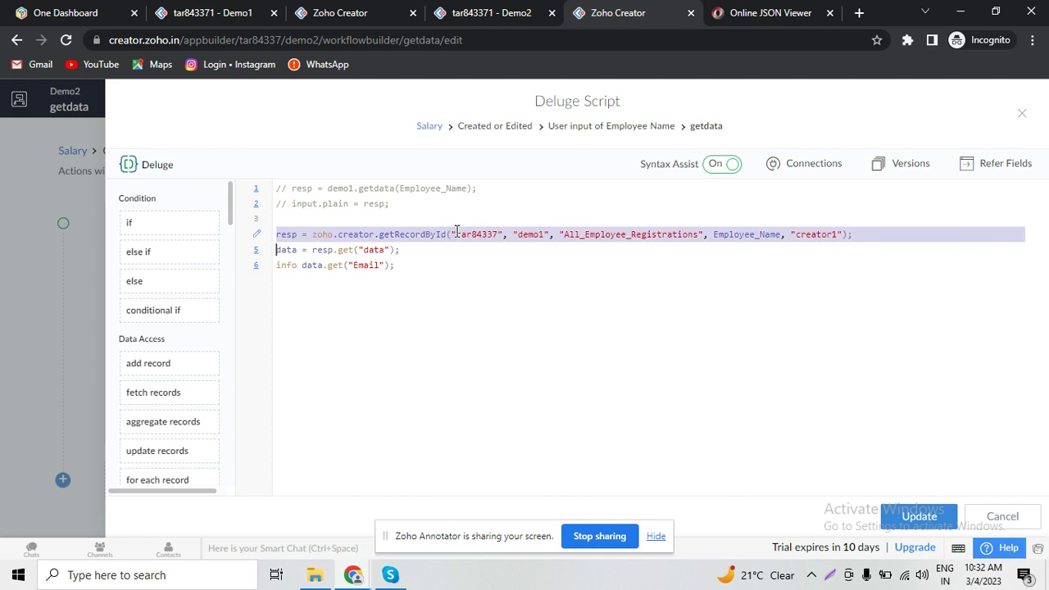
pyautogui.click(705, 255)
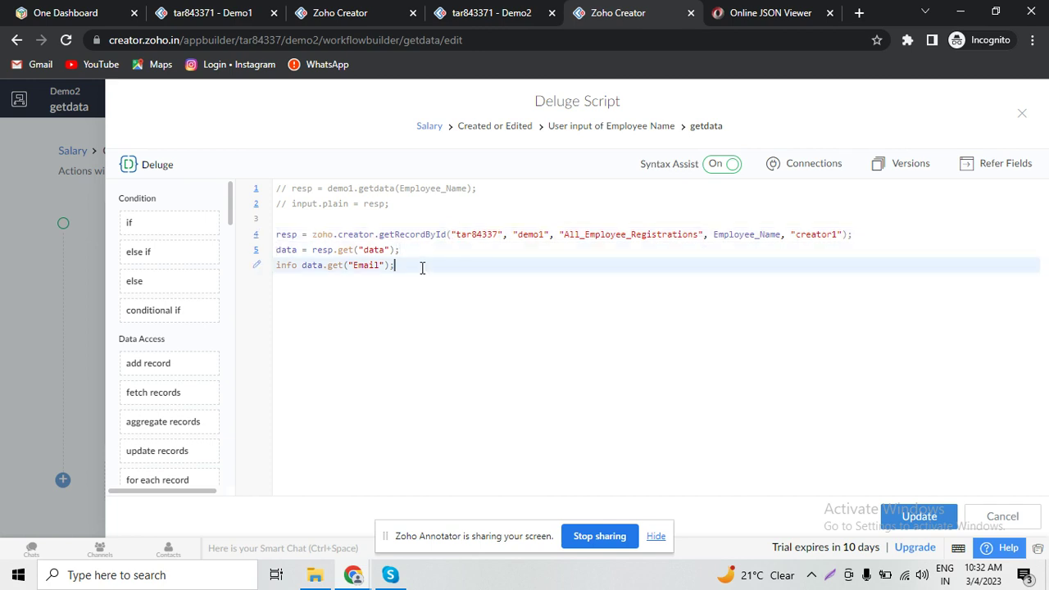
pyautogui.moveTo(421, 265); pyautogui.dragTo(275, 235)
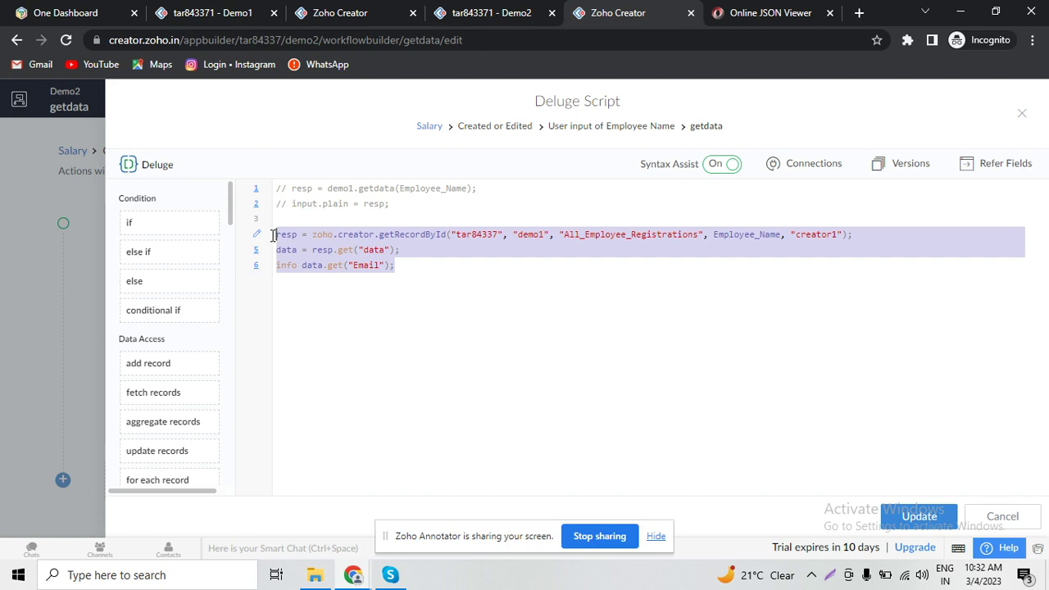
pyautogui.click(373, 308)
pyautogui.hotkey('shift', 'Up')
pyautogui.hotkey('shift', 'Up')
pyautogui.hotkey('shift', 'Up')
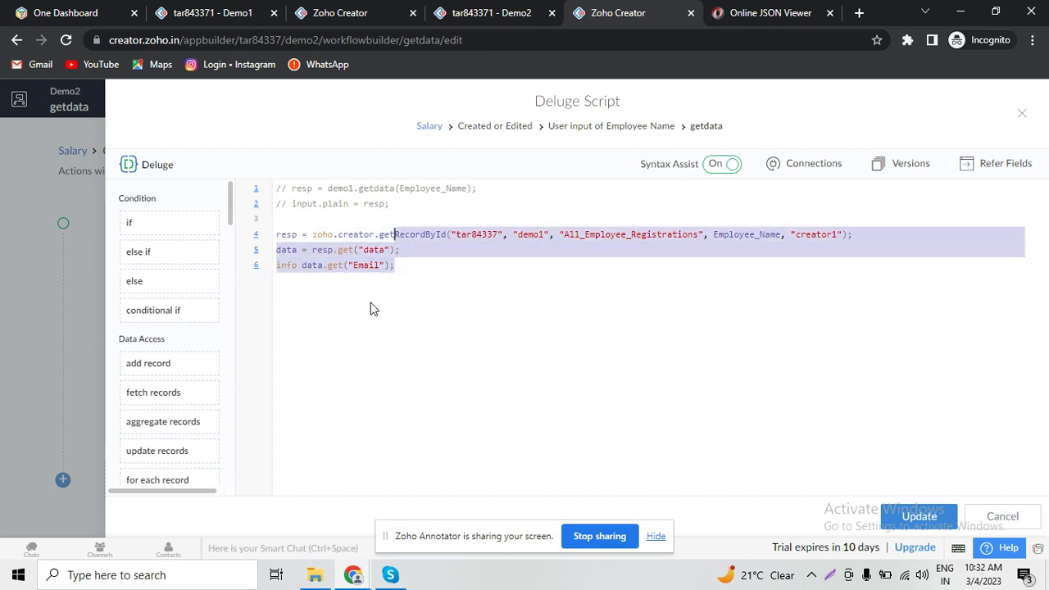
pyautogui.hotkey('shift', 'Right')
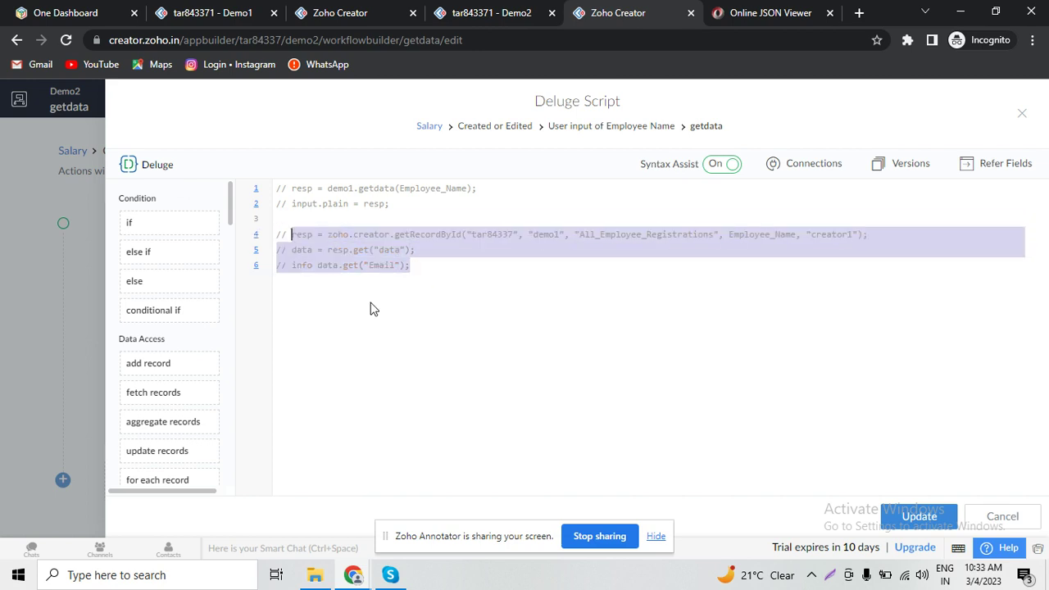
pyautogui.hotkey('ctrl', '/')
# - Insert an invokeUrl snippet assigned to resp below the commented code and select its url placeholder
pyautogui.press('Return')
pyautogui.press('Return')
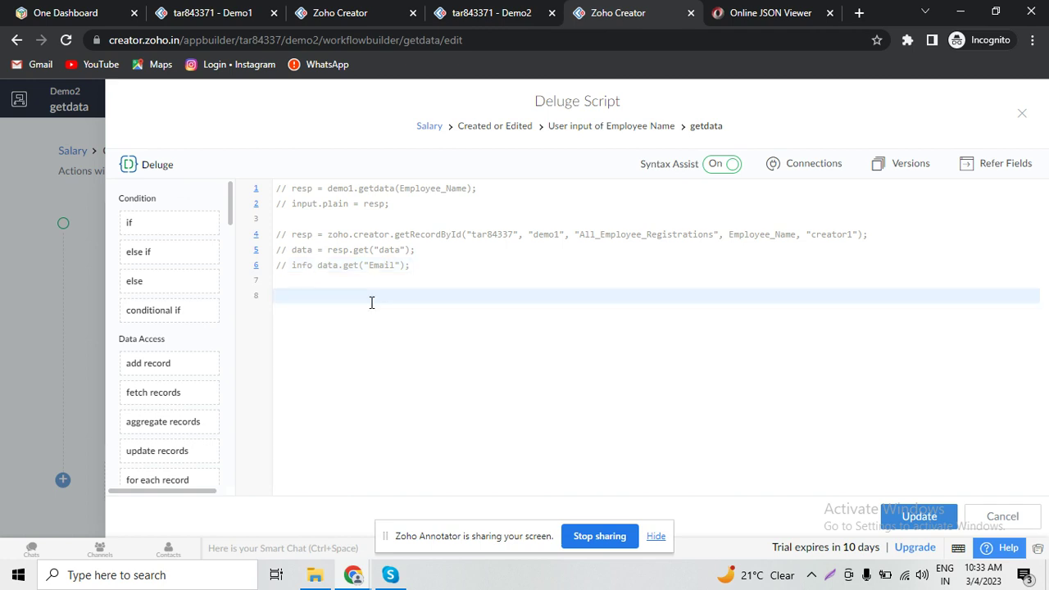
pyautogui.write('invok')
pyautogui.press('Return')
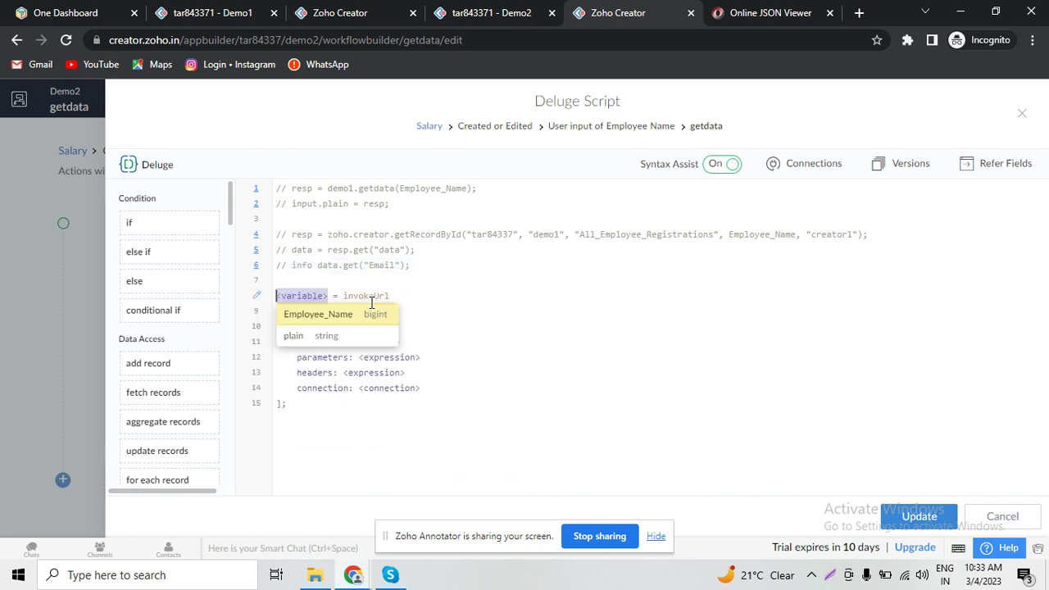
pyautogui.write('resp')
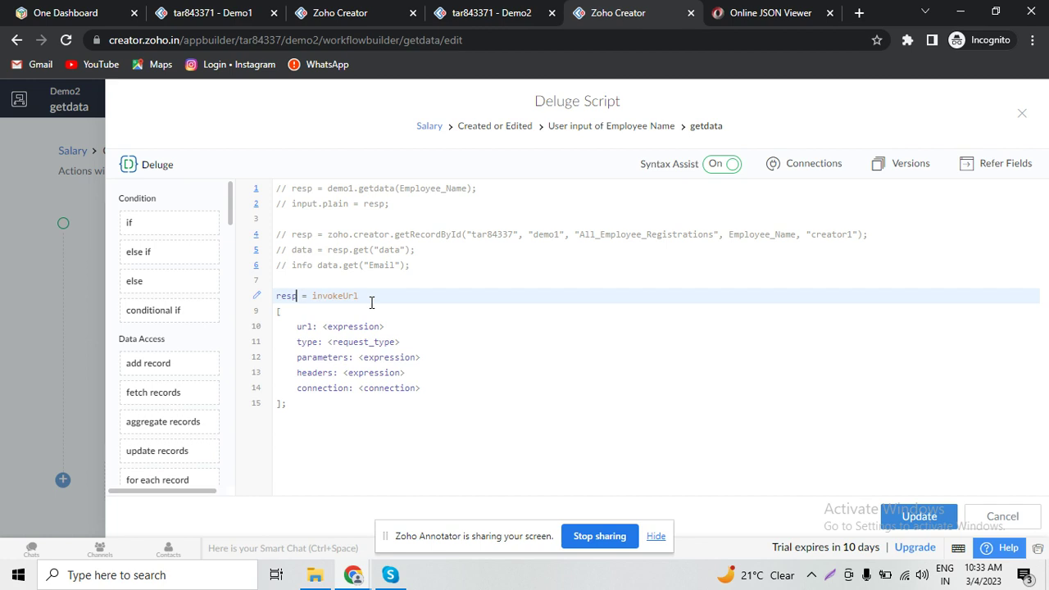
pyautogui.press('Down')
pyautogui.press('Down')
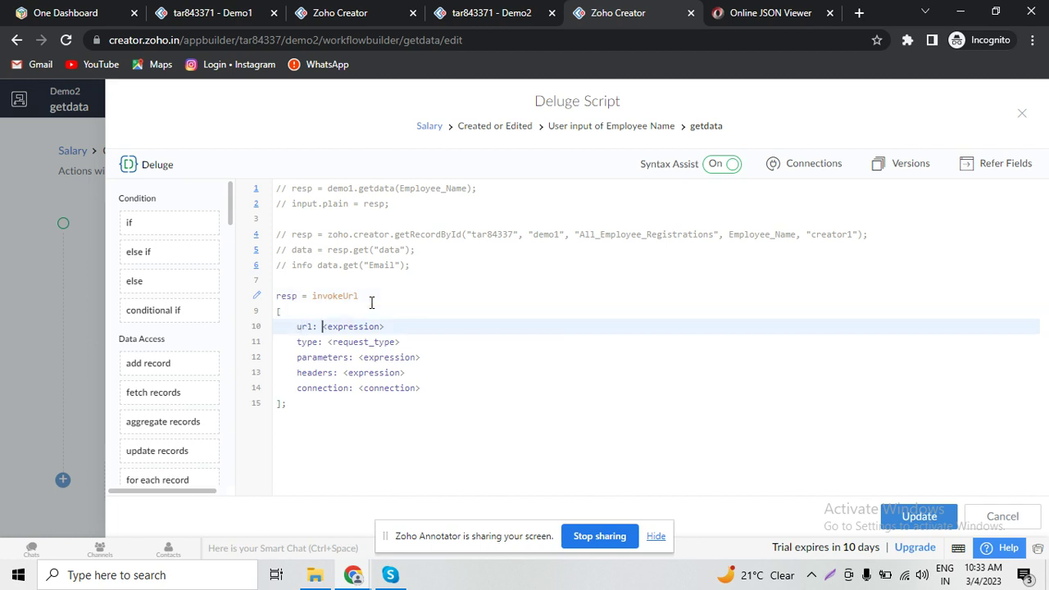
pyautogui.press('Tab')
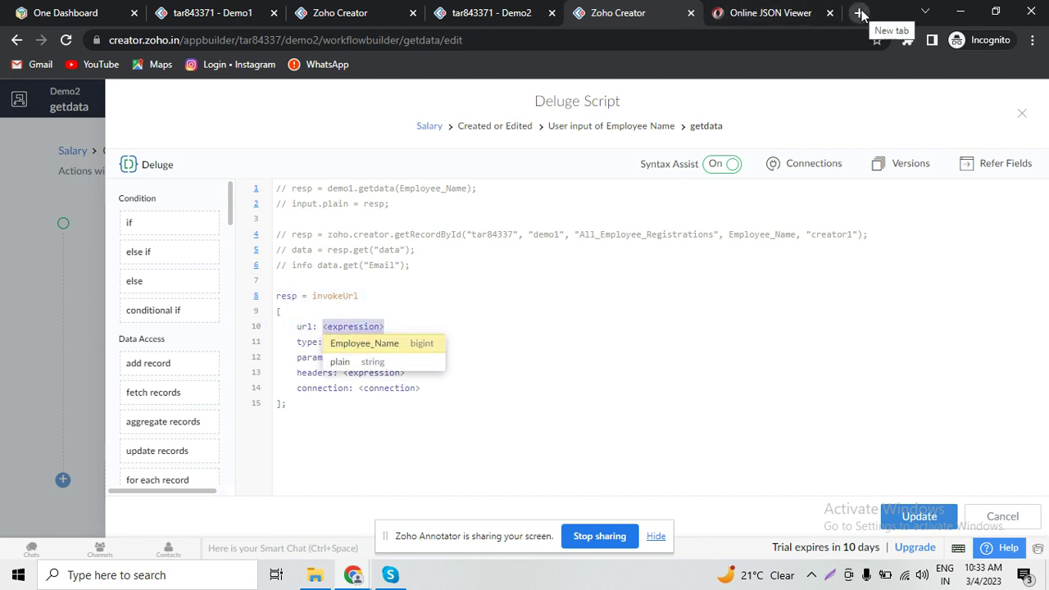
# - Search Google for 'zoho creator rest api' and open the 'Overview - API v2 | Zoho Creator Help' result
pyautogui.click(859, 13)
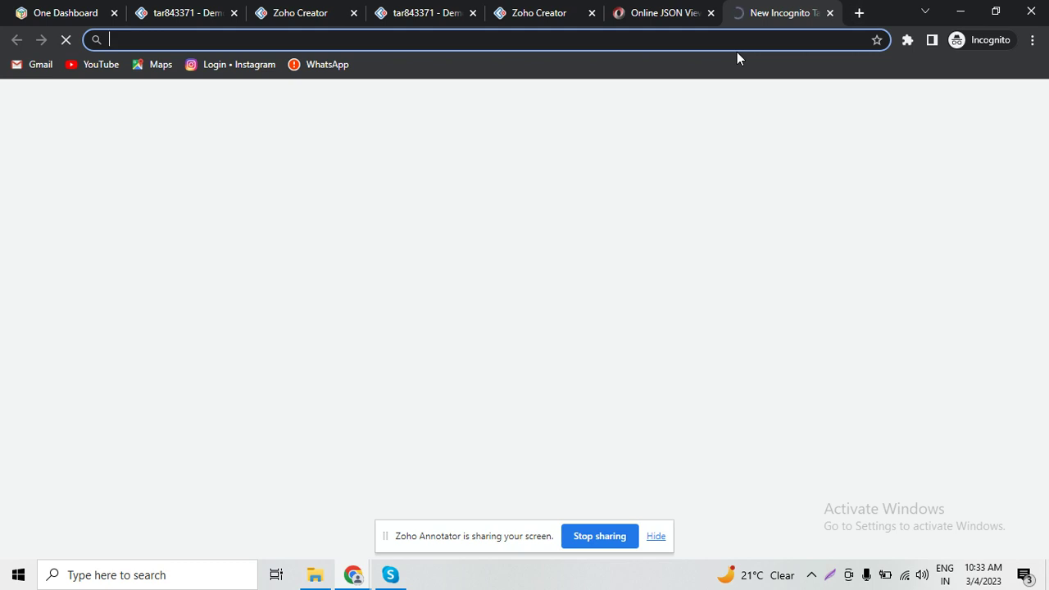
pyautogui.write('zoho creator')
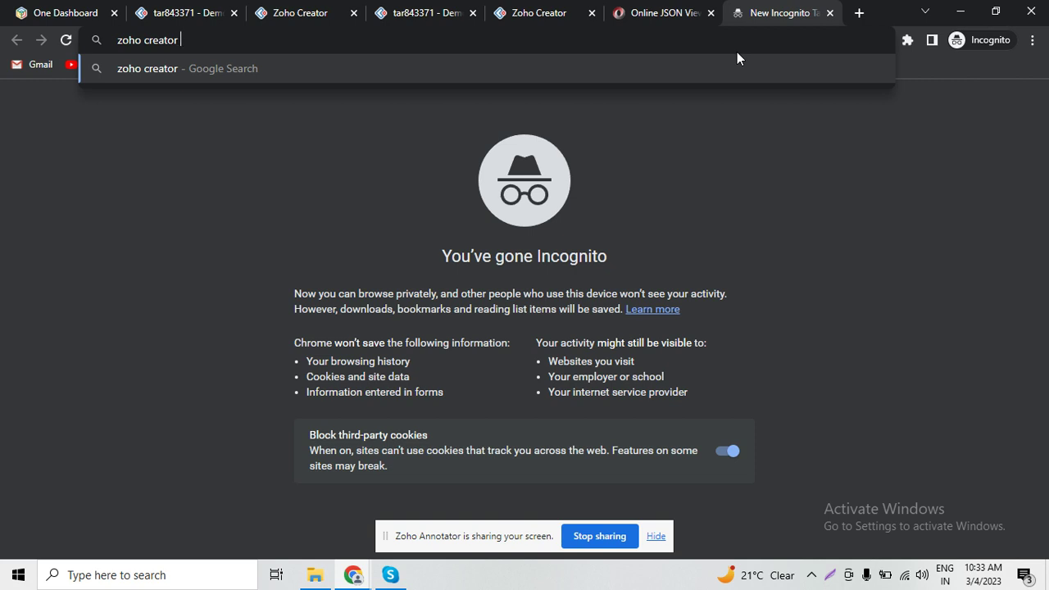
pyautogui.write(' rest api')
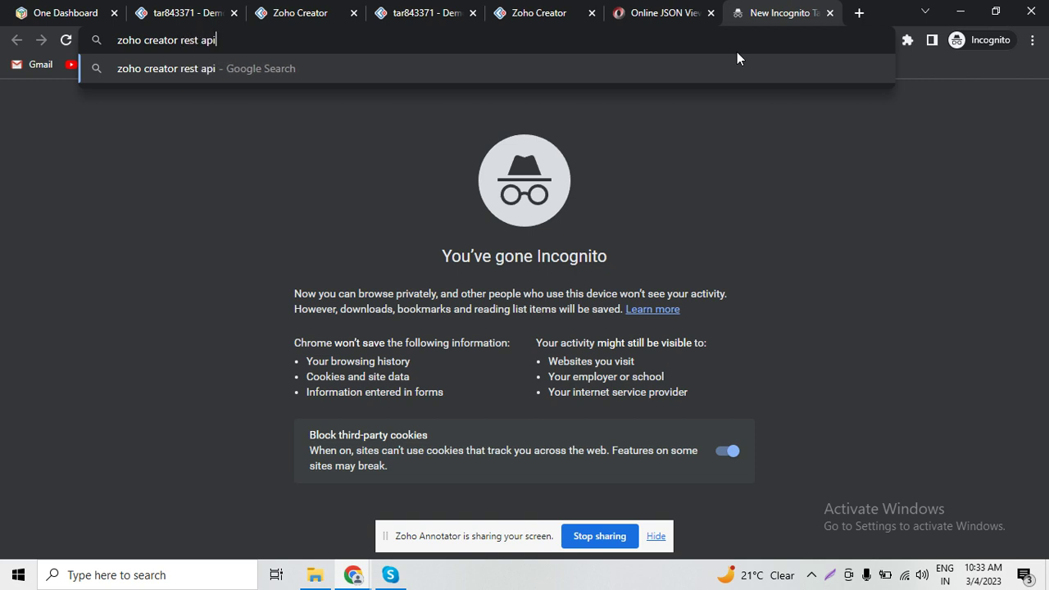
pyautogui.press('Return')
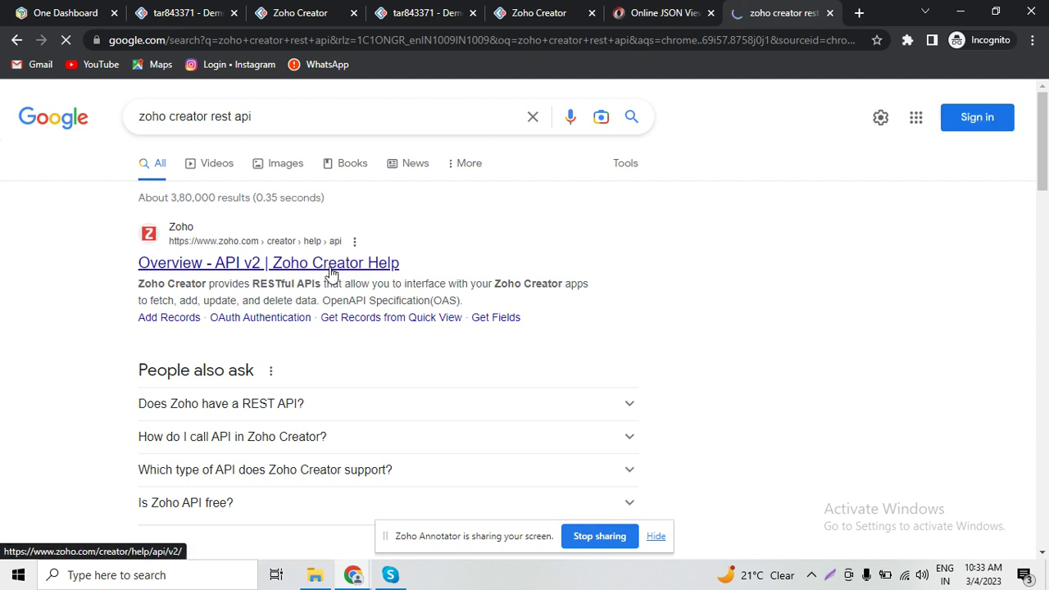
pyautogui.click(332, 273)
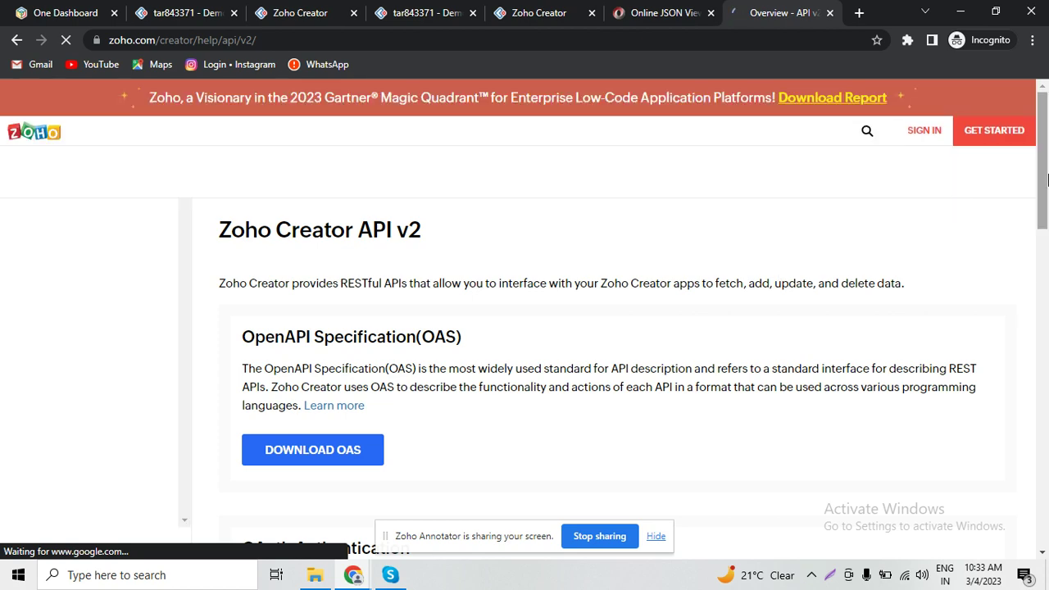
# - Expand Data APIs in the docs sidebar and open the Get Record - Detail View page
pyautogui.moveTo(1044, 179); pyautogui.dragTo(1043, 255)
pyautogui.scroll(-3, 1044, 255)
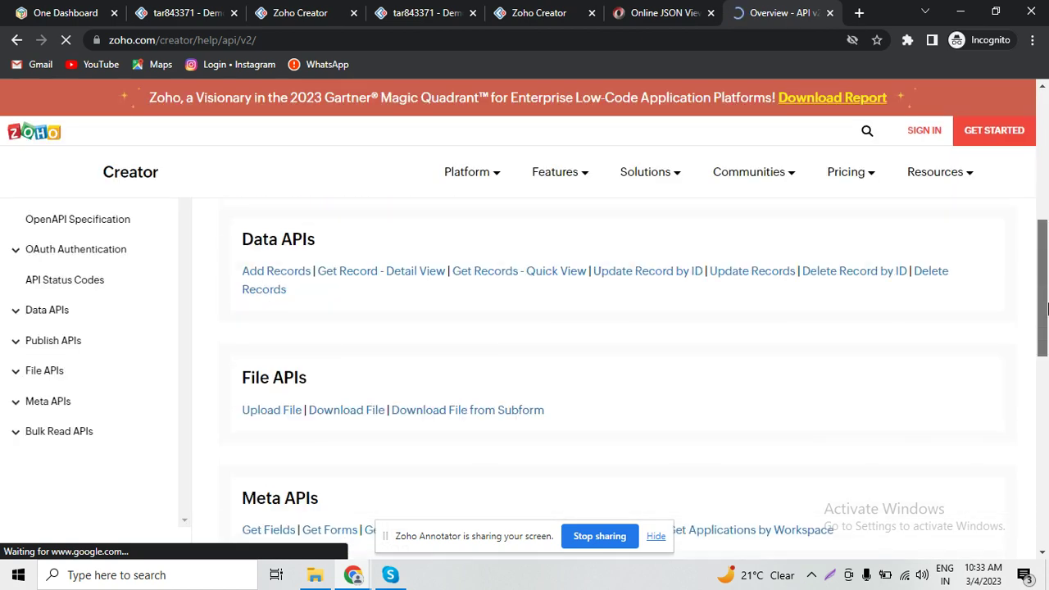
pyautogui.click(32, 318)
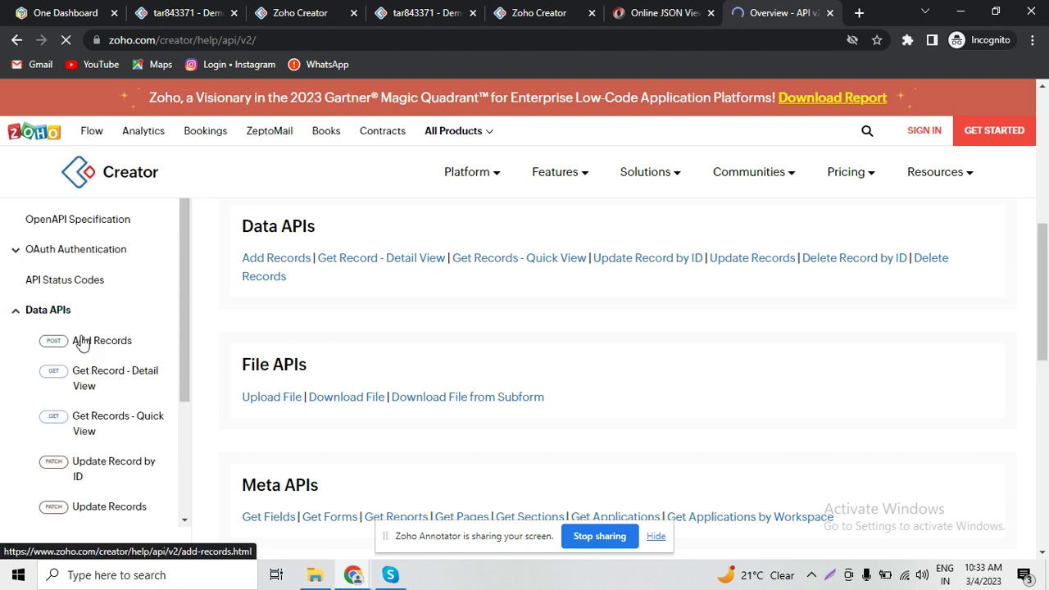
pyautogui.click(106, 372)
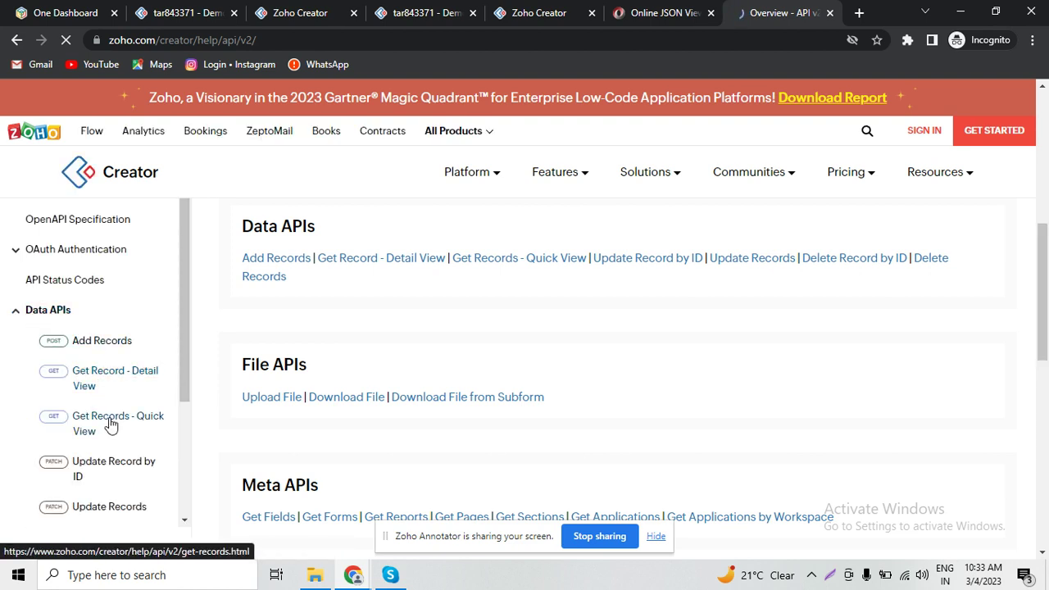
pyautogui.click(131, 373)
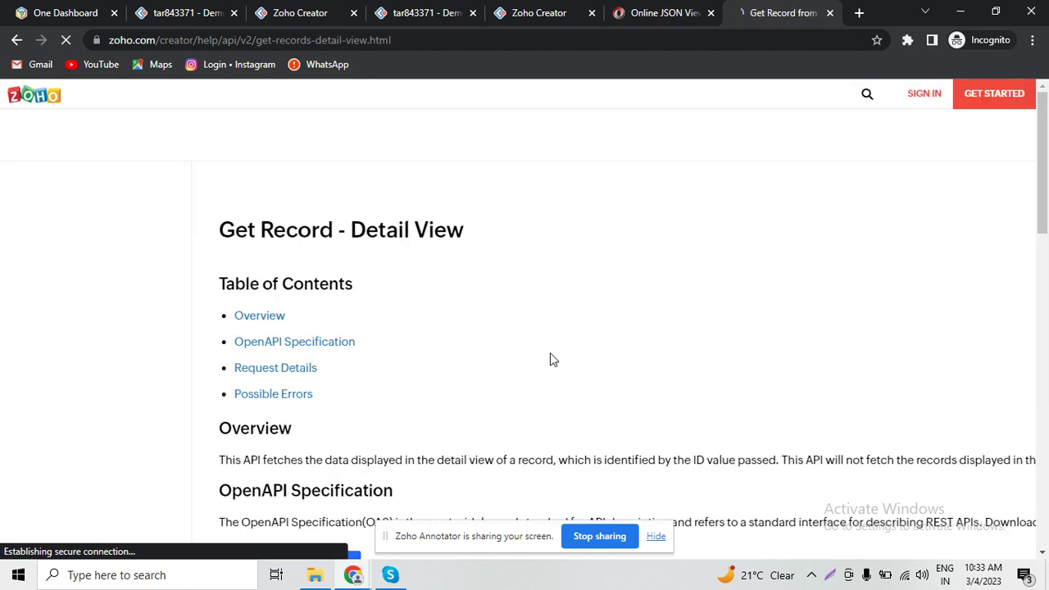
# - Select the sample request URL in the curl code block and copy it
pyautogui.scroll(-1, 655, 348)
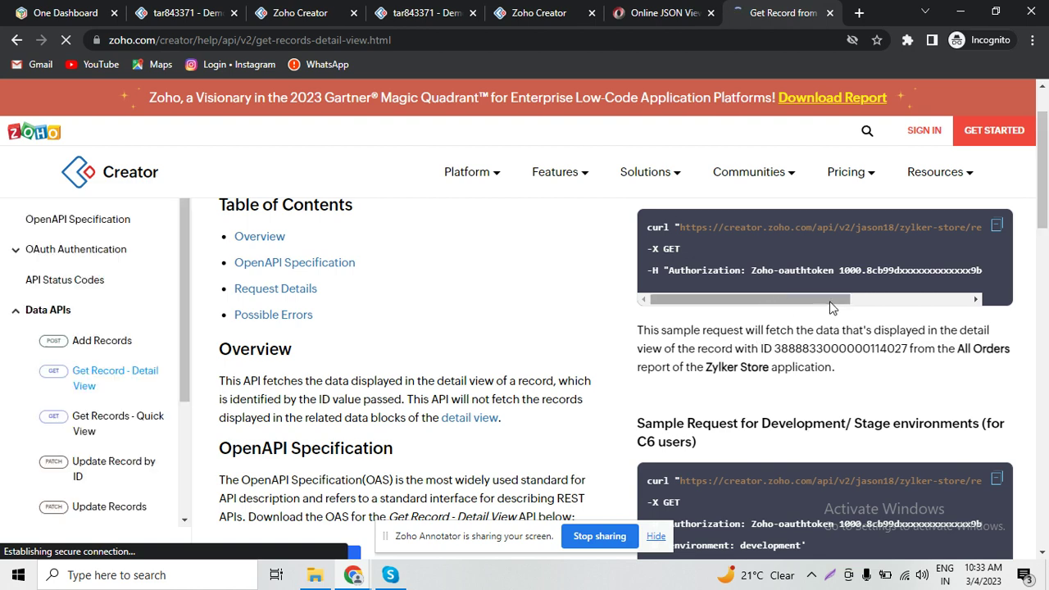
pyautogui.moveTo(837, 306); pyautogui.dragTo(924, 305)
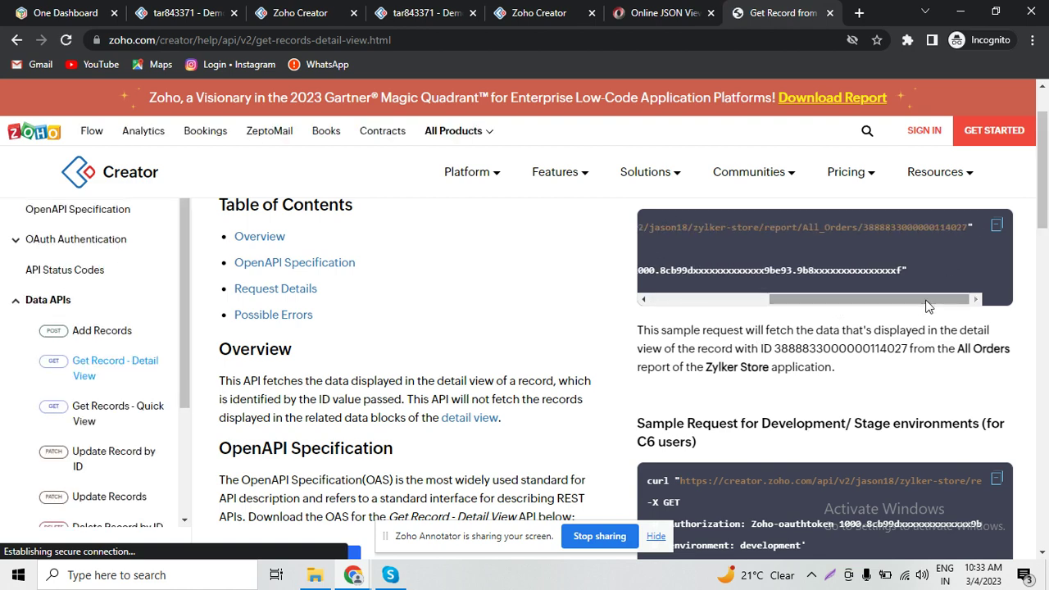
pyautogui.doubleClick(874, 229)
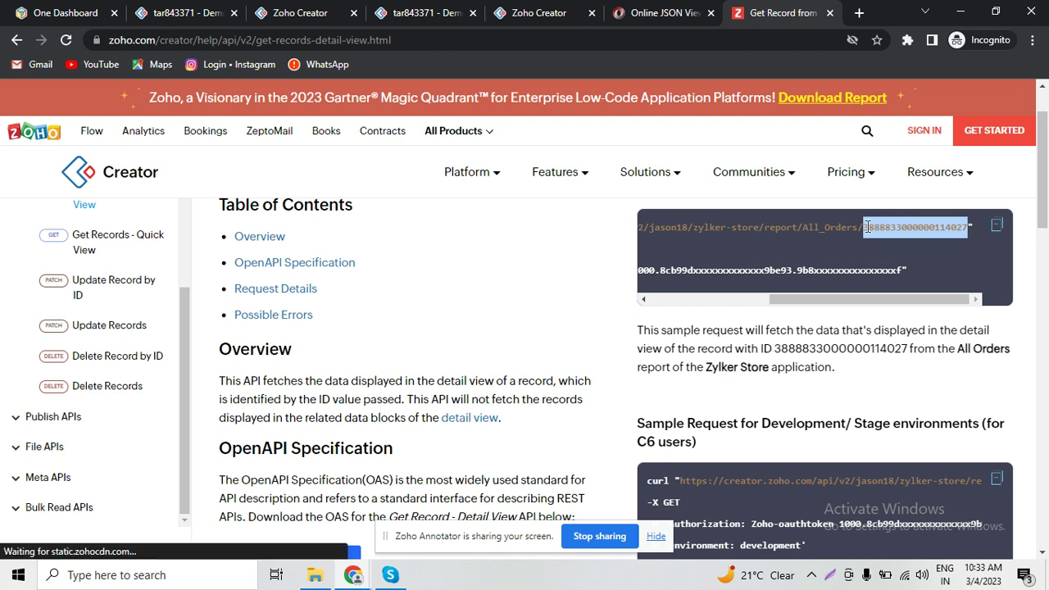
pyautogui.click(978, 247)
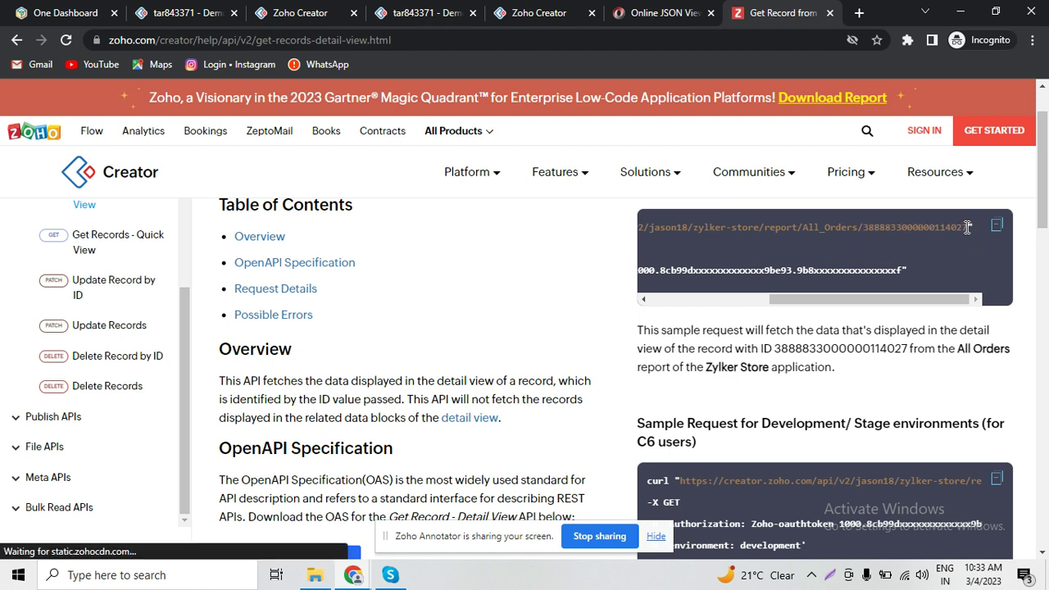
pyautogui.moveTo(949, 227); pyautogui.dragTo(680, 224)
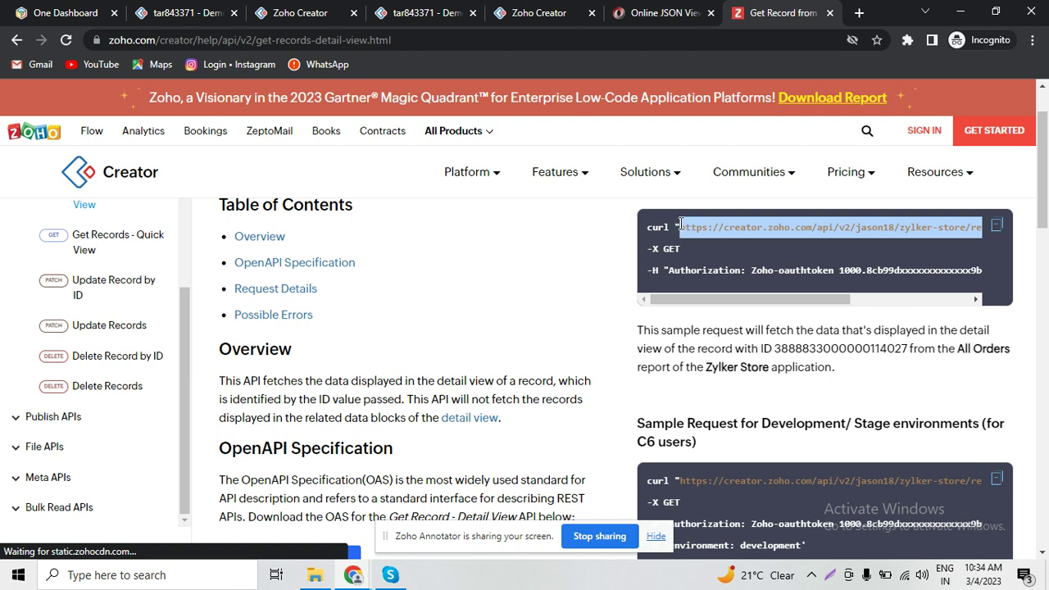
pyautogui.click(336, 10)
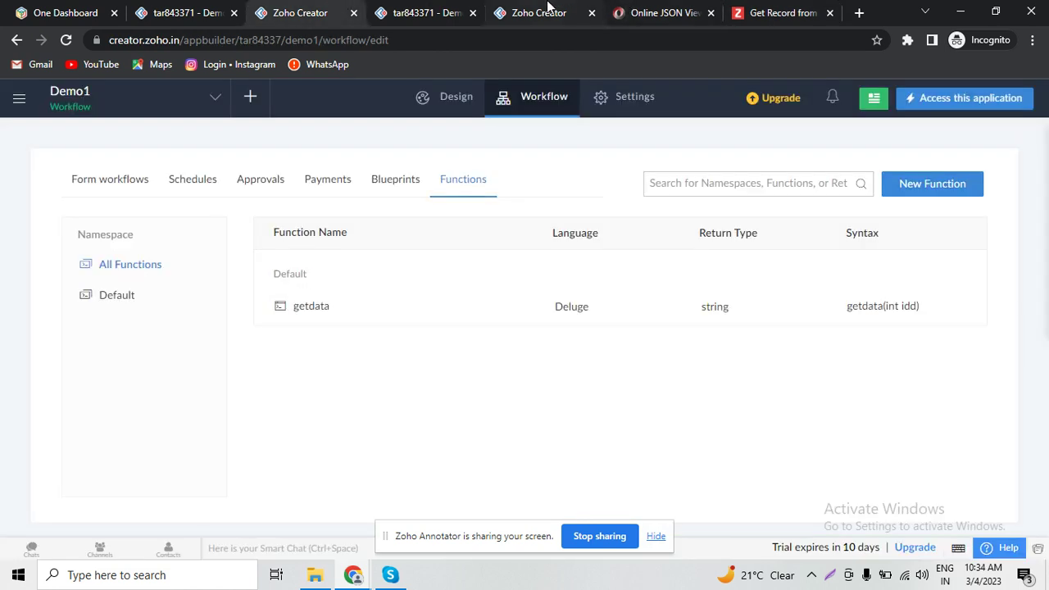
# - Paste the sample URL as the invokeUrl url and replace its sample owner with the app owner name
pyautogui.click(547, 8)
pyautogui.write('"')
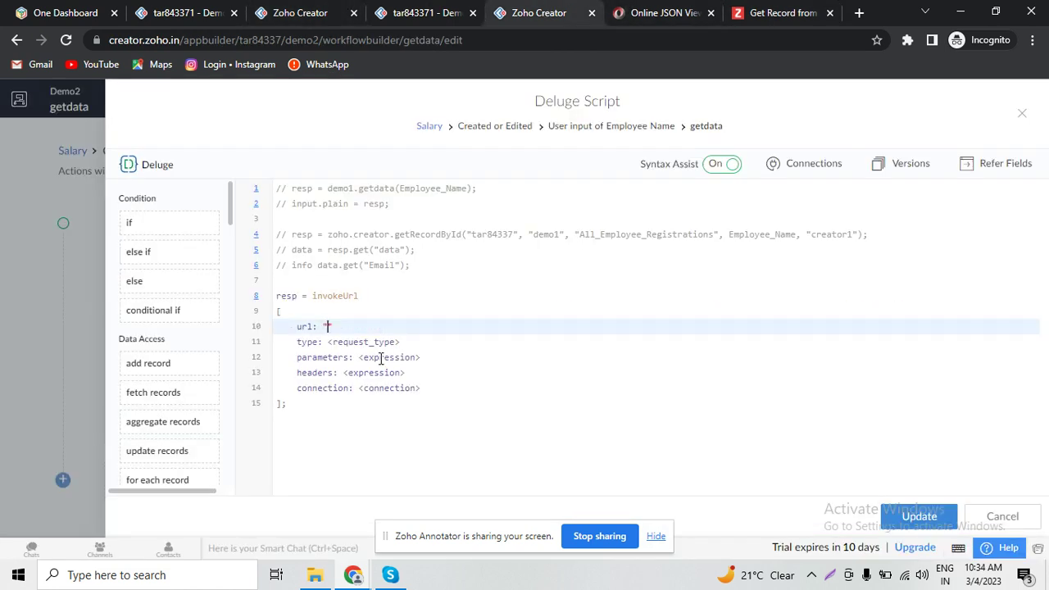
pyautogui.hotkey('ctrl', 'v')
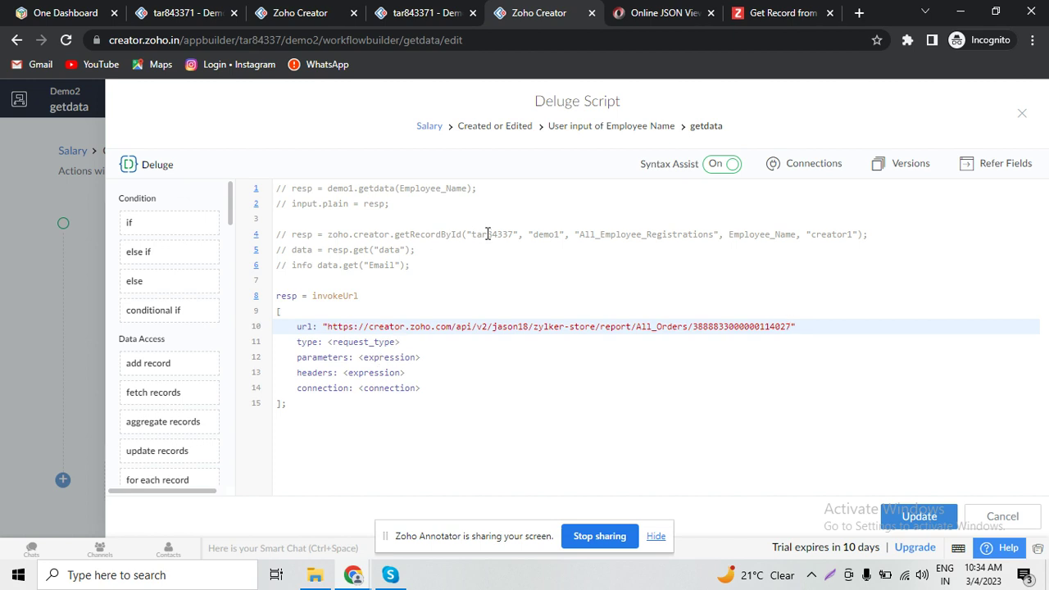
pyautogui.doubleClick(487, 236)
pyautogui.hotkey('ctrl', 'c')
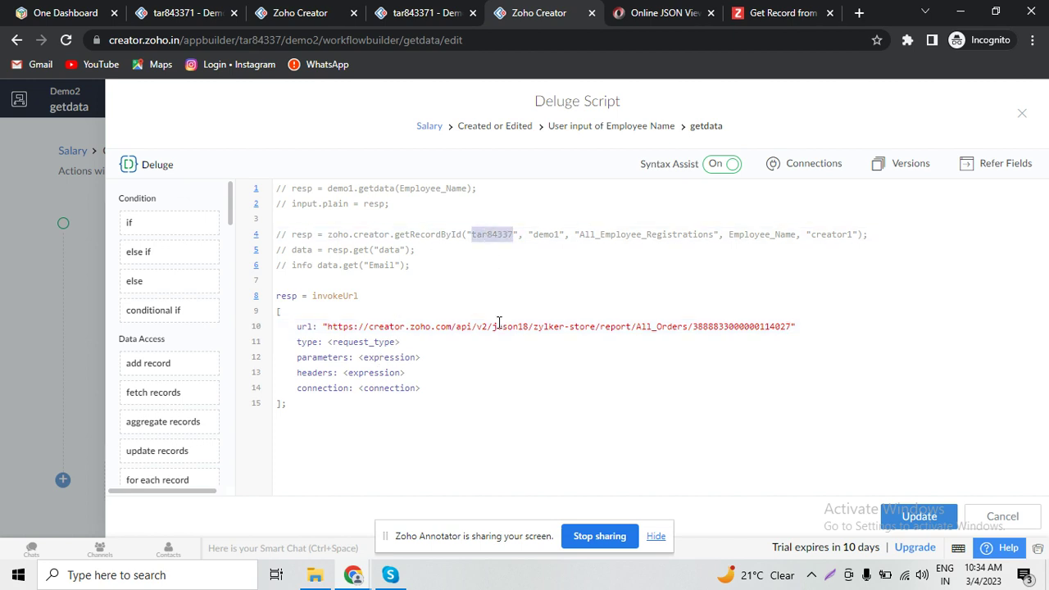
pyautogui.doubleClick(498, 324)
pyautogui.hotkey('ctrl', 'v')
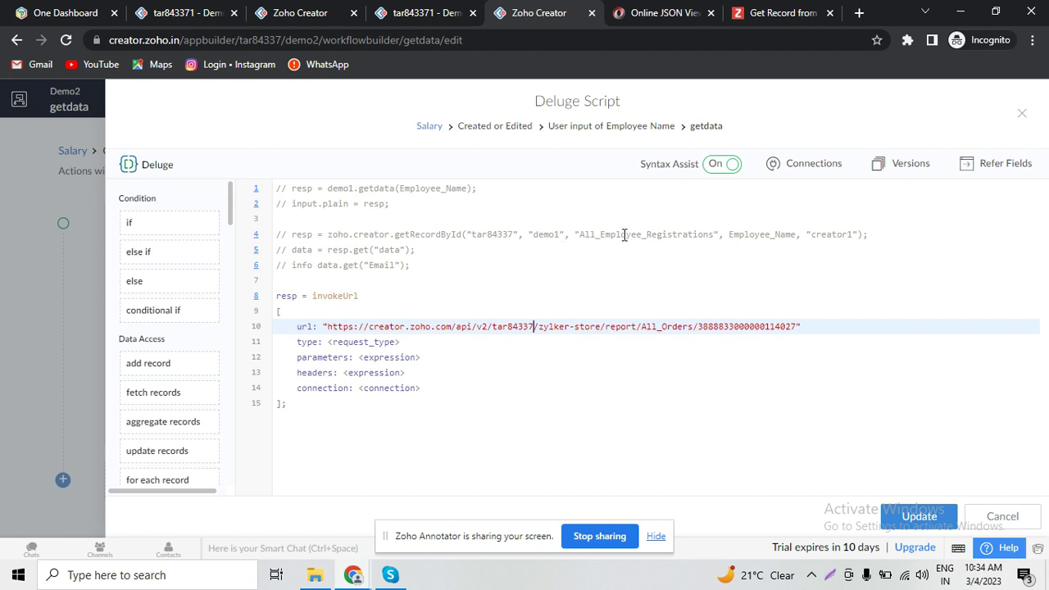
# - In the URL, set the app to demo1, the report to All_Employee_Registrations, and delete the sample record ID
pyautogui.doubleClick(557, 235)
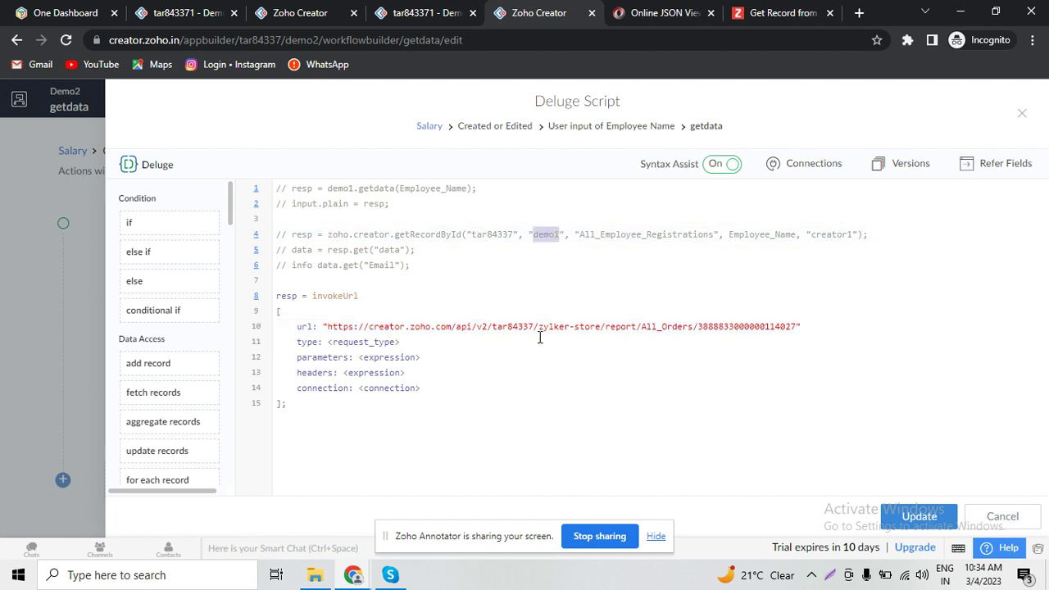
pyautogui.moveTo(538, 327); pyautogui.dragTo(599, 326)
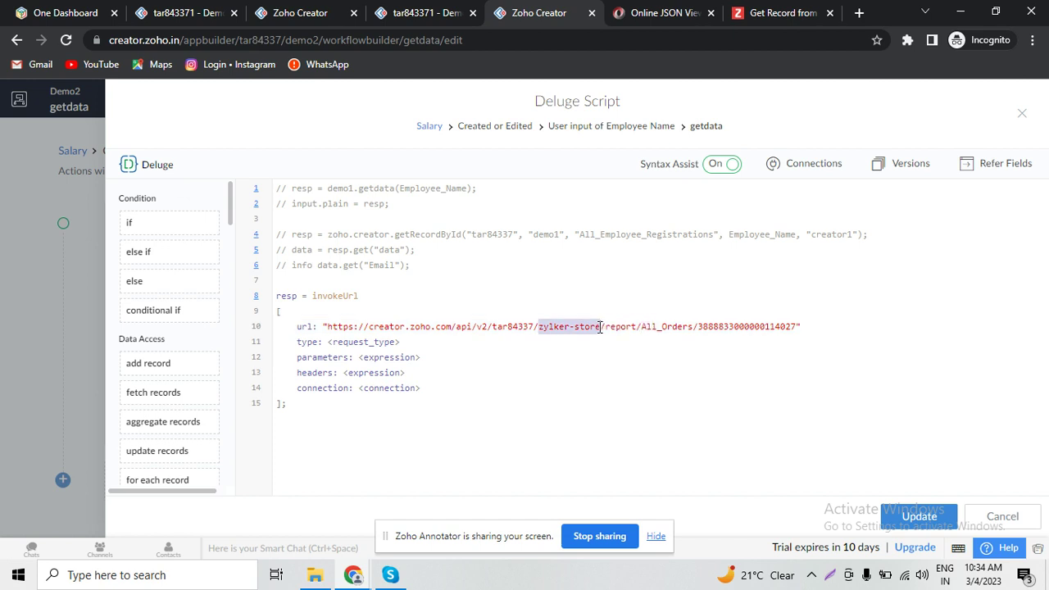
pyautogui.write('demo1')
pyautogui.doubleClick(653, 234)
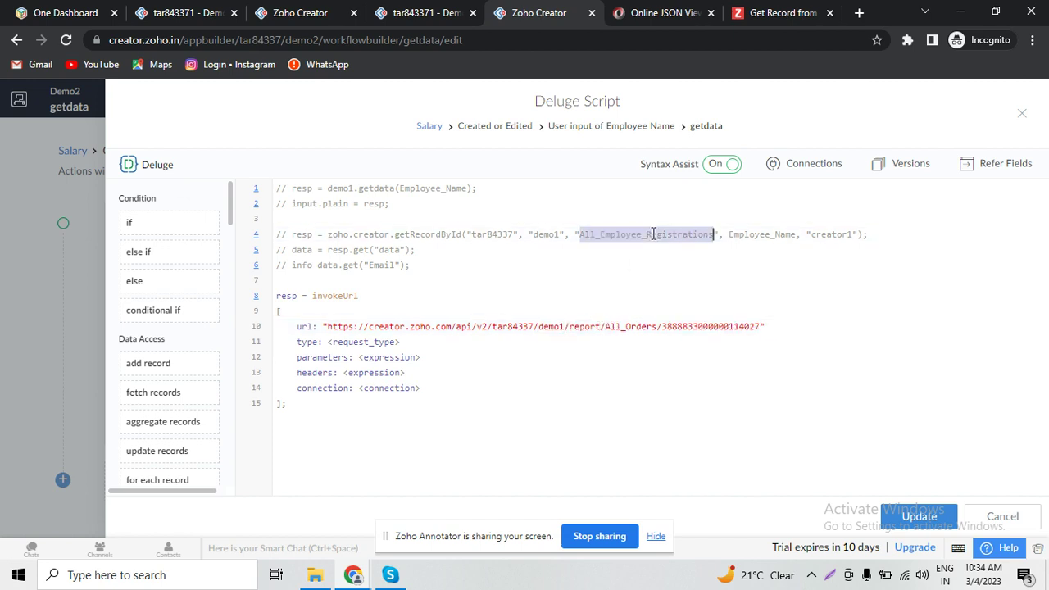
pyautogui.click(630, 326)
pyautogui.doubleClick(629, 326)
pyautogui.hotkey('ctrl', 'v')
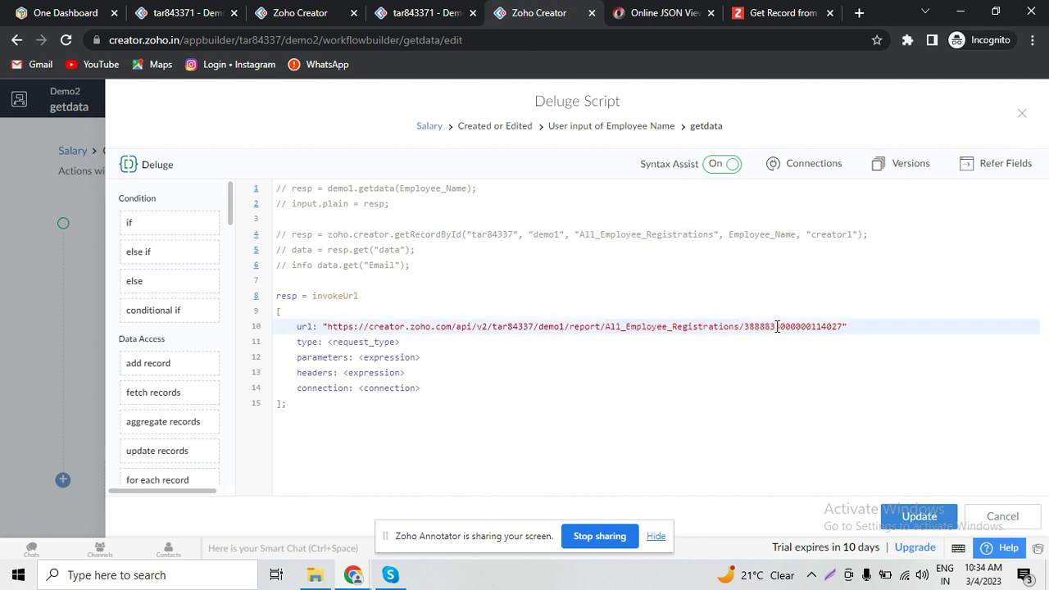
pyautogui.doubleClick(776, 326)
pyautogui.press('BackSpace')
# - Append + Employee_Name to the end of the URL
pyautogui.click(779, 234)
pyautogui.doubleClick(779, 234)
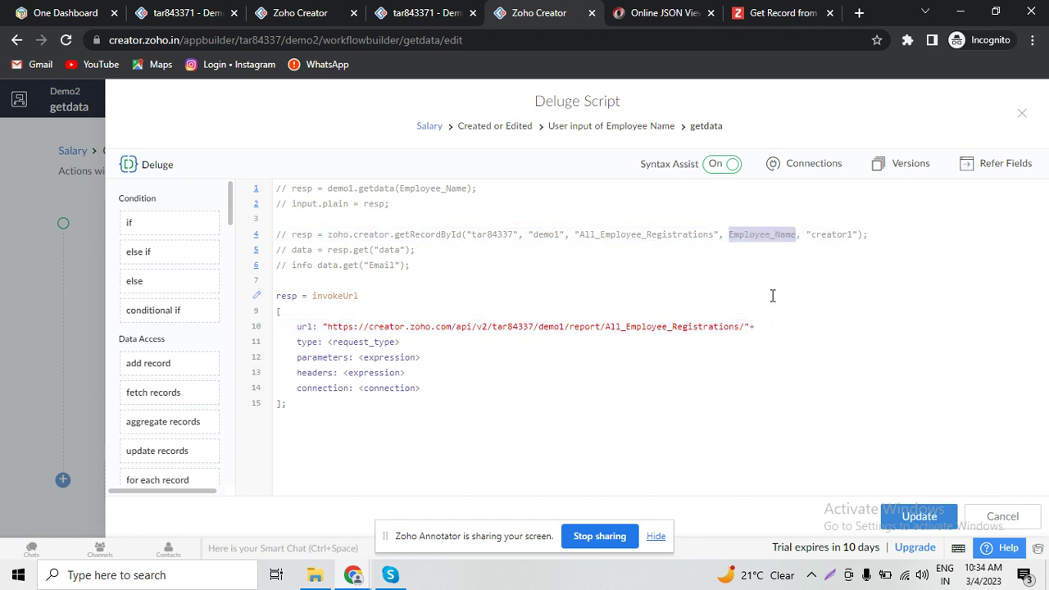
pyautogui.click(770, 321)
pyautogui.write('+')
pyautogui.hotkey('ctrl', 'v')
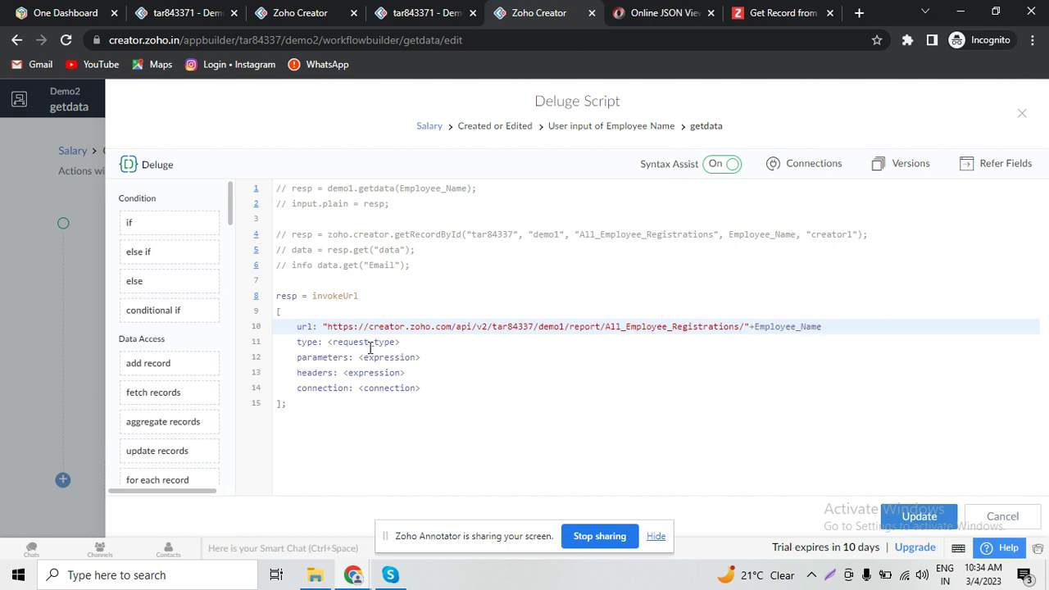
# - Set the request type to GET and the connection to "creator1"
pyautogui.click(368, 342)
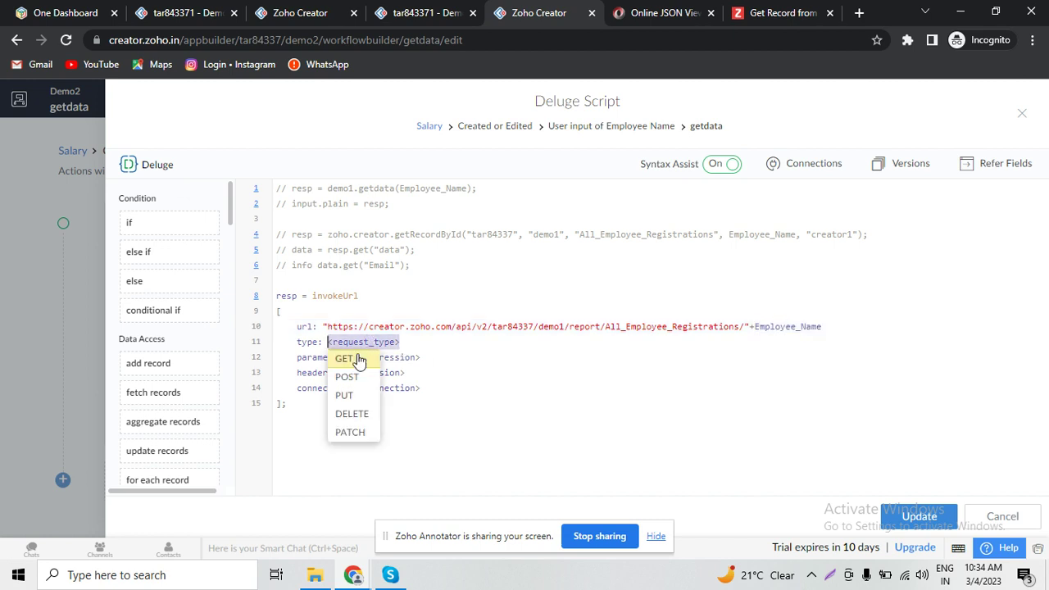
pyautogui.click(357, 358)
pyautogui.click(380, 389)
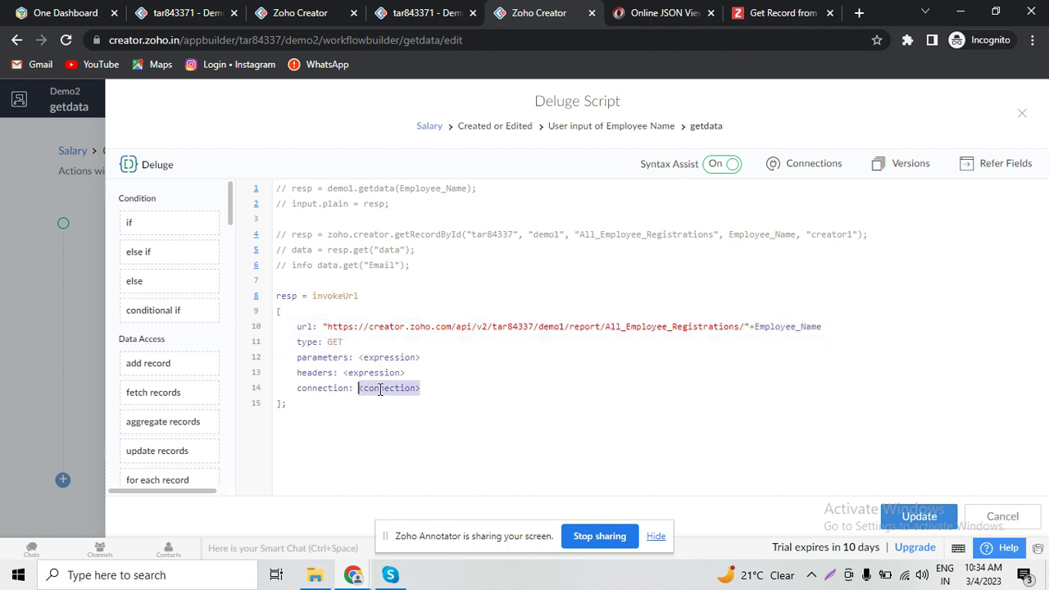
pyautogui.doubleClick(845, 234)
pyautogui.hotkey('ctrl', 'c')
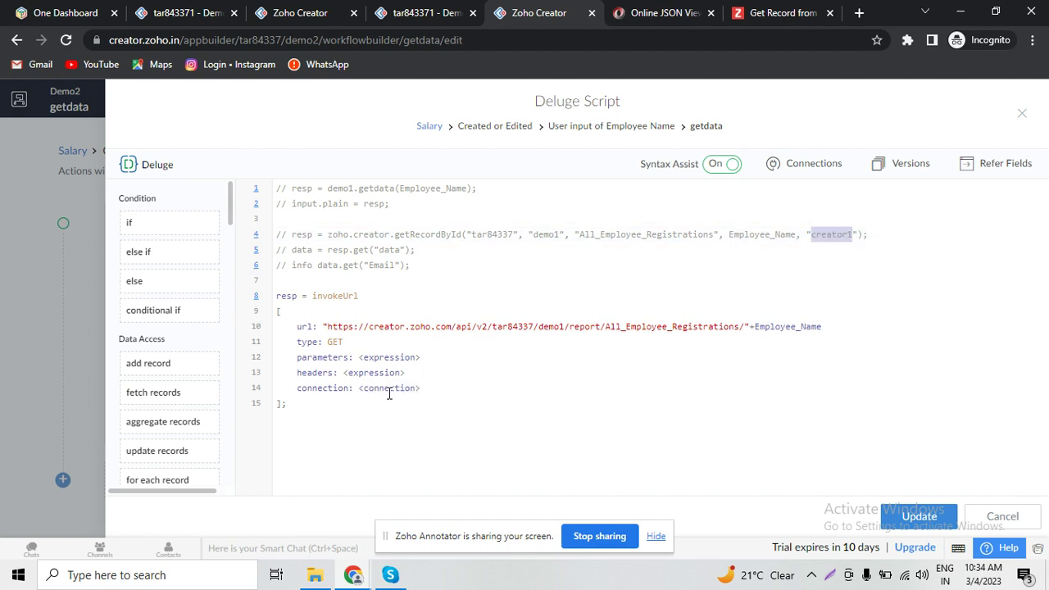
pyautogui.click(387, 390)
pyautogui.write('"')
pyautogui.hotkey('ctrl', 'v')
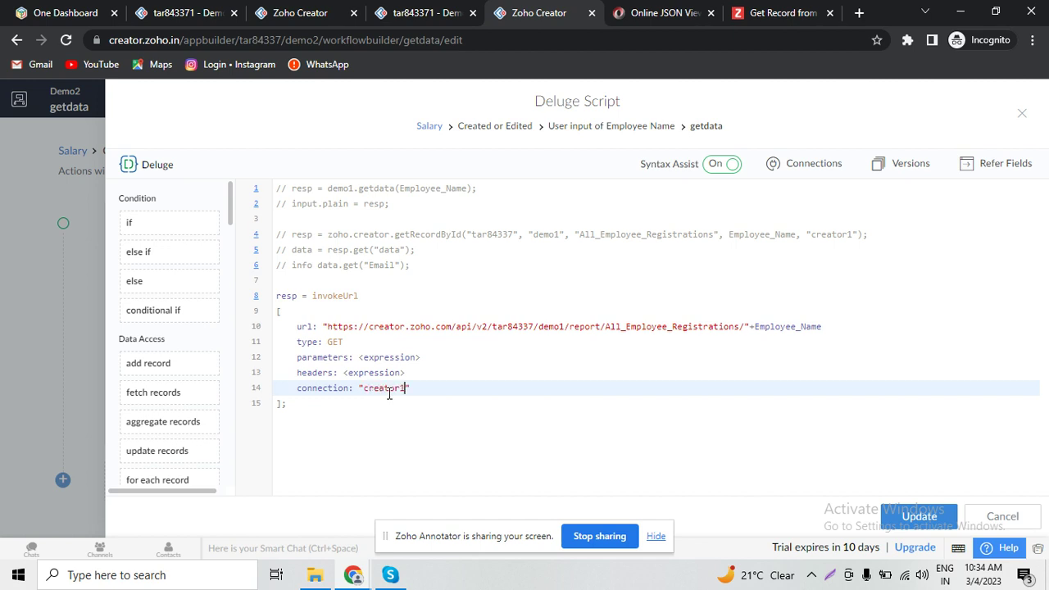
# - Remove the unused parameters and headers lines, add info resp; after the call, and save
pyautogui.moveTo(430, 379); pyautogui.dragTo(389, 336)
pyautogui.press('BackSpace')
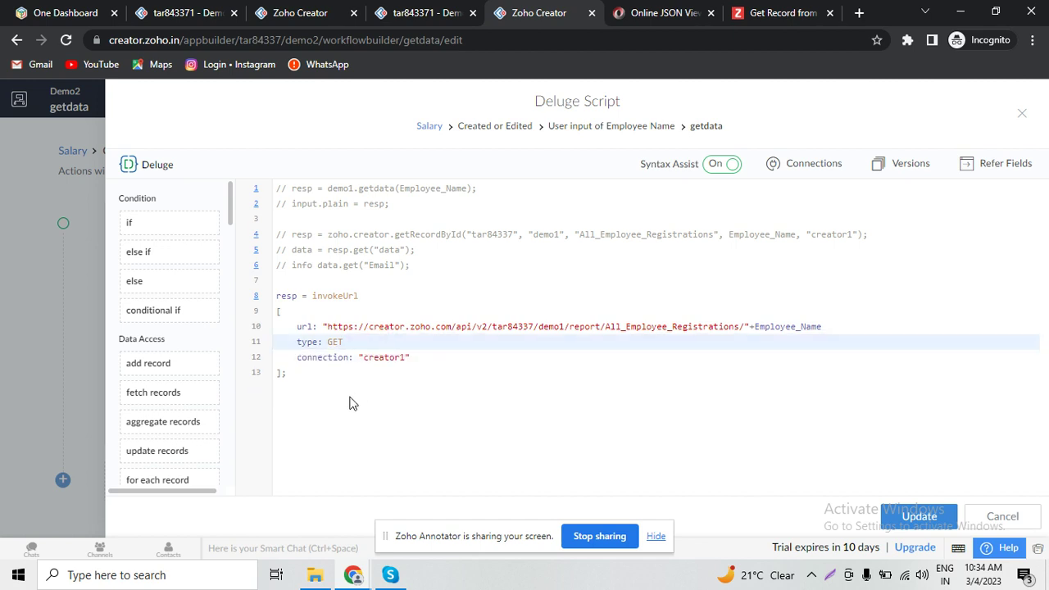
pyautogui.click(350, 402)
pyautogui.press('Return')
pyautogui.write('info ')
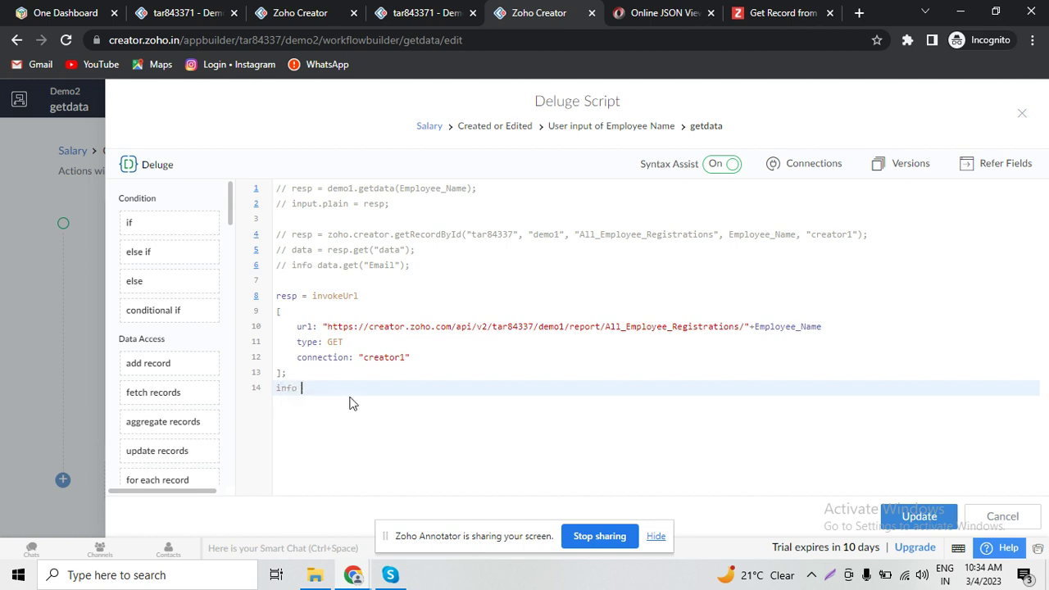
pyautogui.write('resp;')
pyautogui.hotkey('ctrl', 's')
# - Reload the Salary form, pick Test test, and view the log details
pyautogui.click(386, 8)
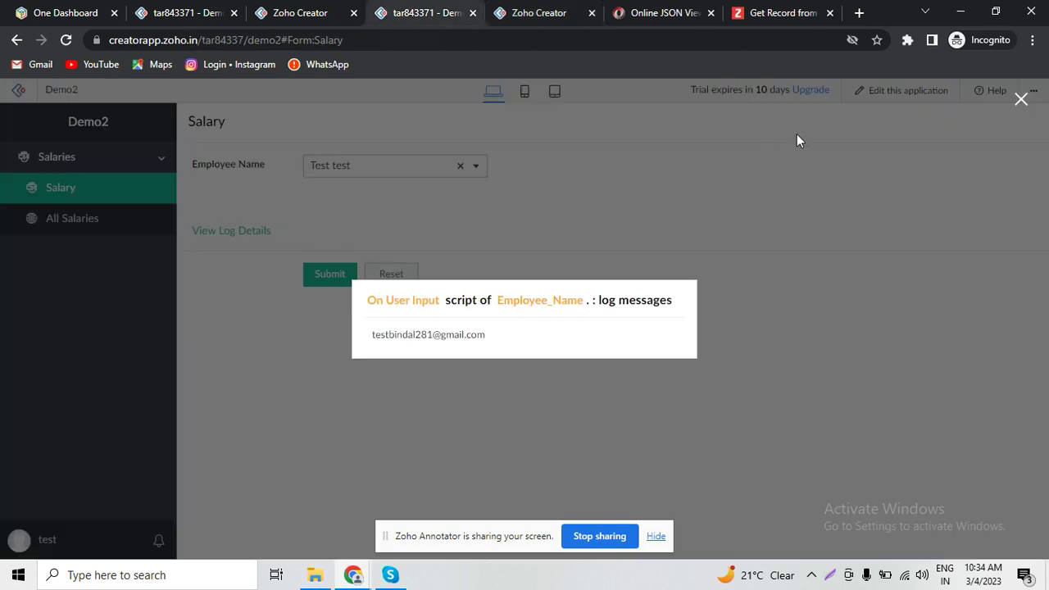
pyautogui.click(1020, 100)
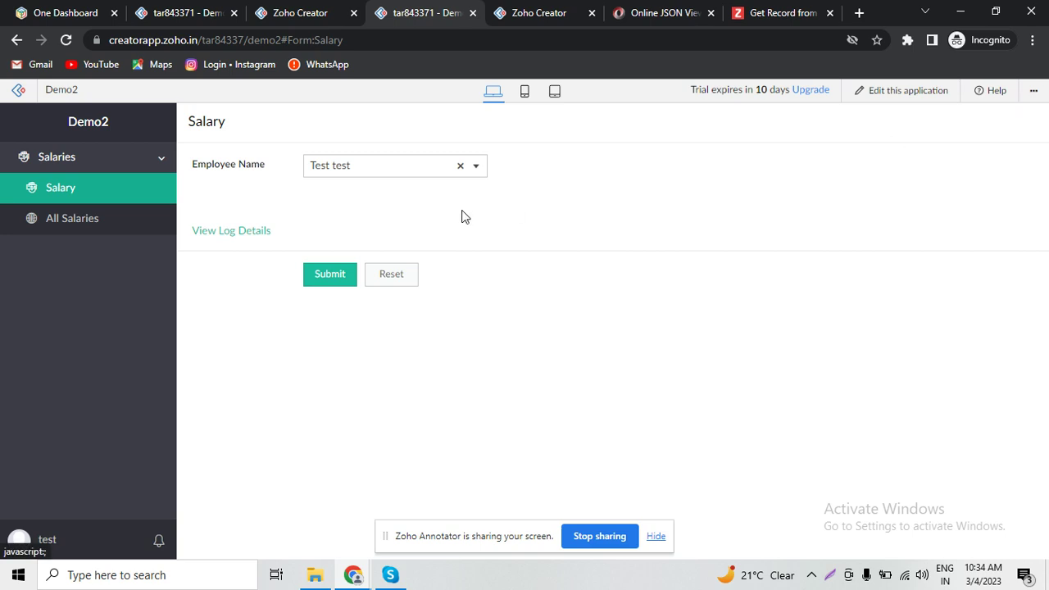
pyautogui.click(124, 194)
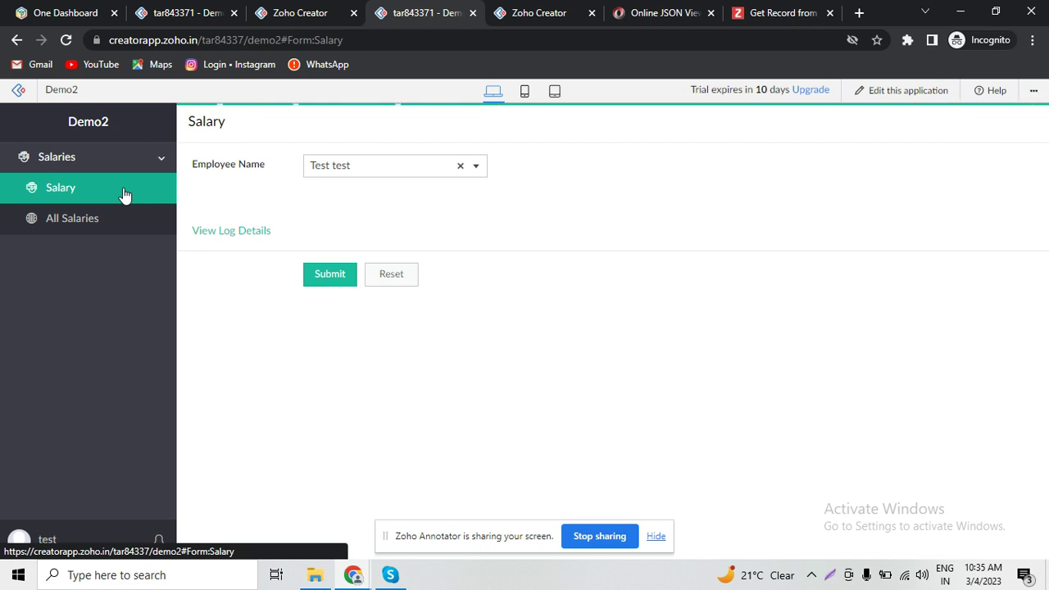
pyautogui.click(384, 165)
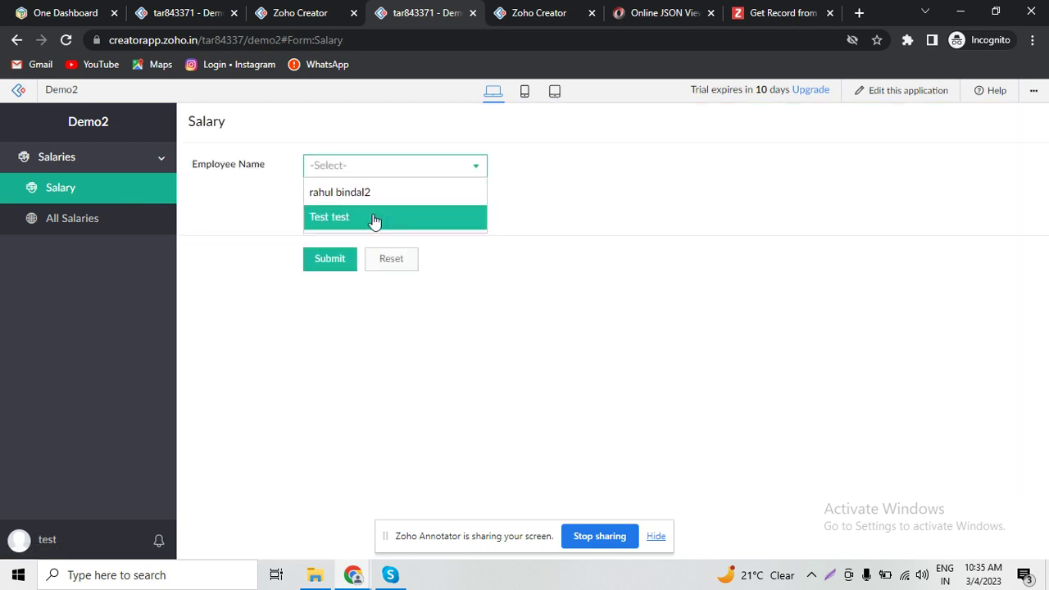
pyautogui.click(373, 218)
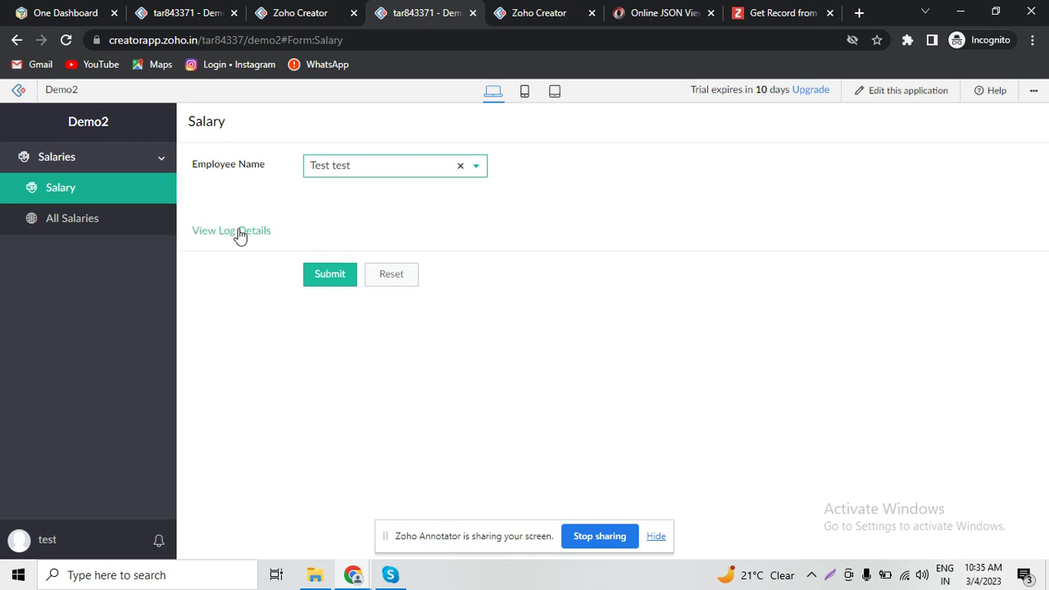
pyautogui.click(239, 232)
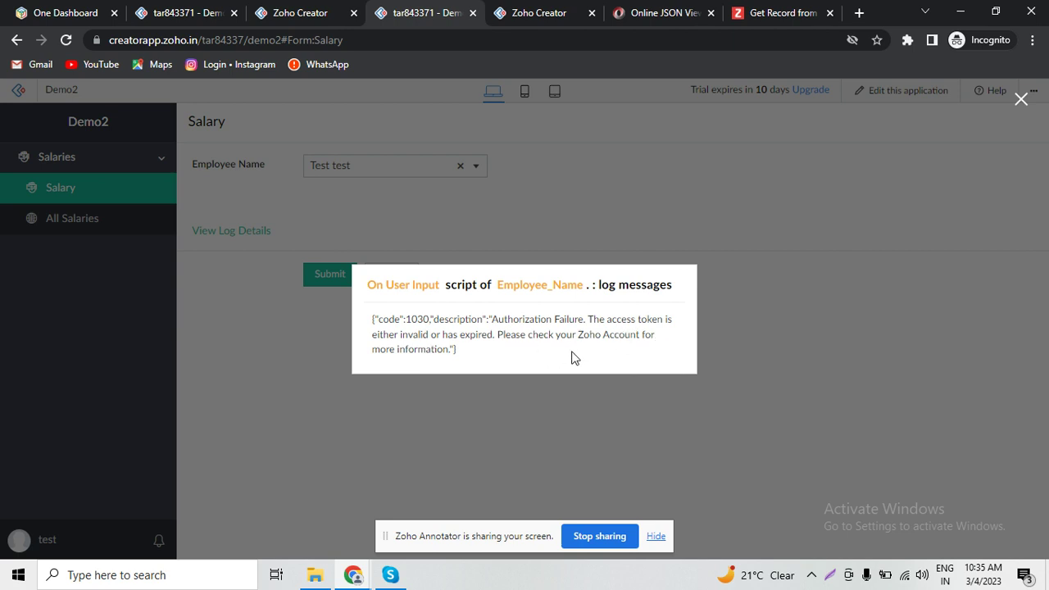
# - Pick the other employee and view its log, showing the 1030 Authorization Failure error
pyautogui.click(1021, 99)
pyautogui.click(358, 172)
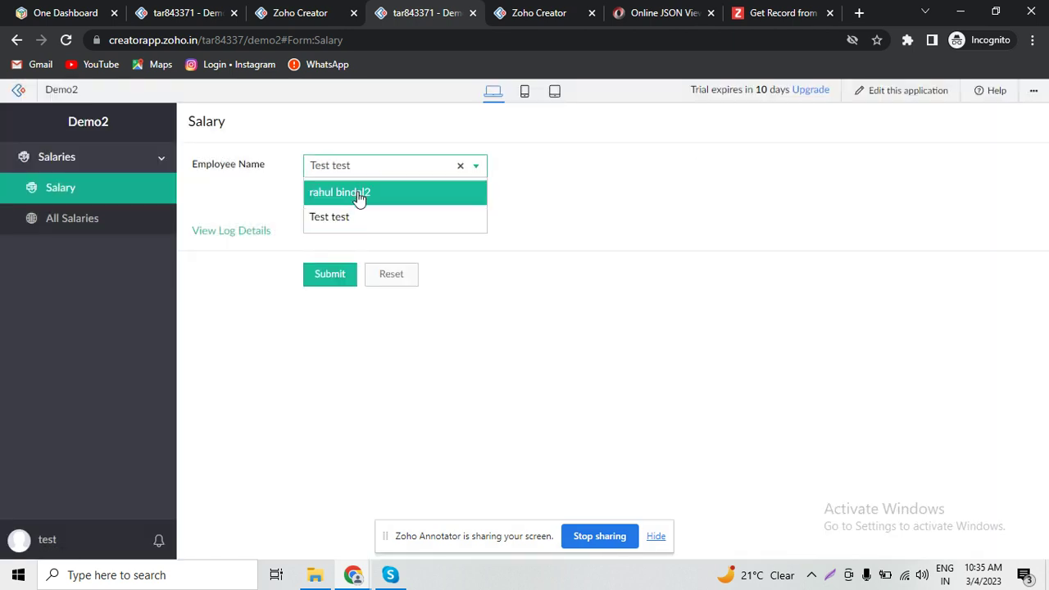
pyautogui.click(358, 193)
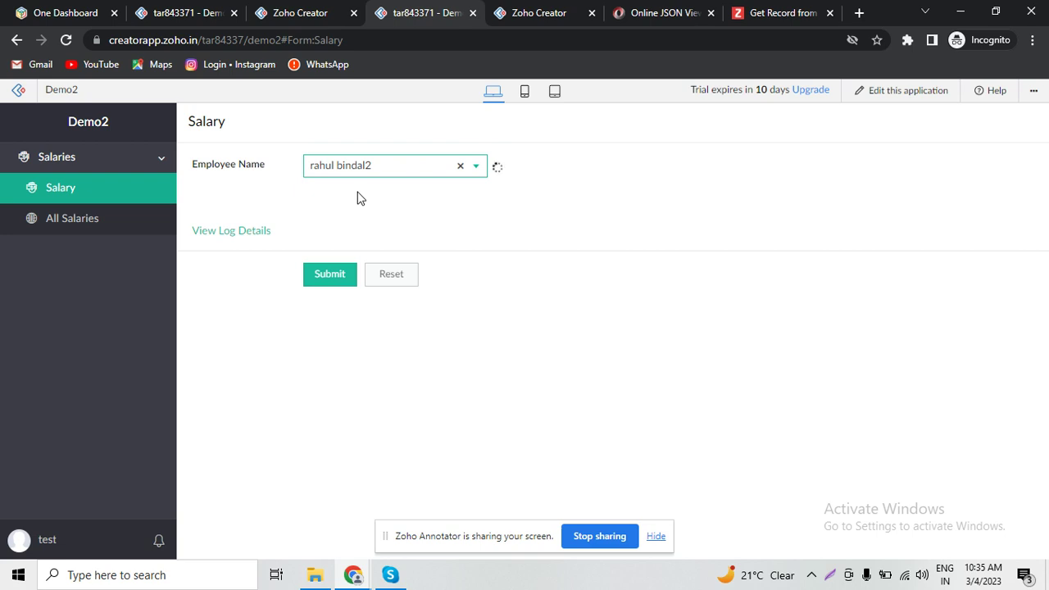
pyautogui.click(242, 233)
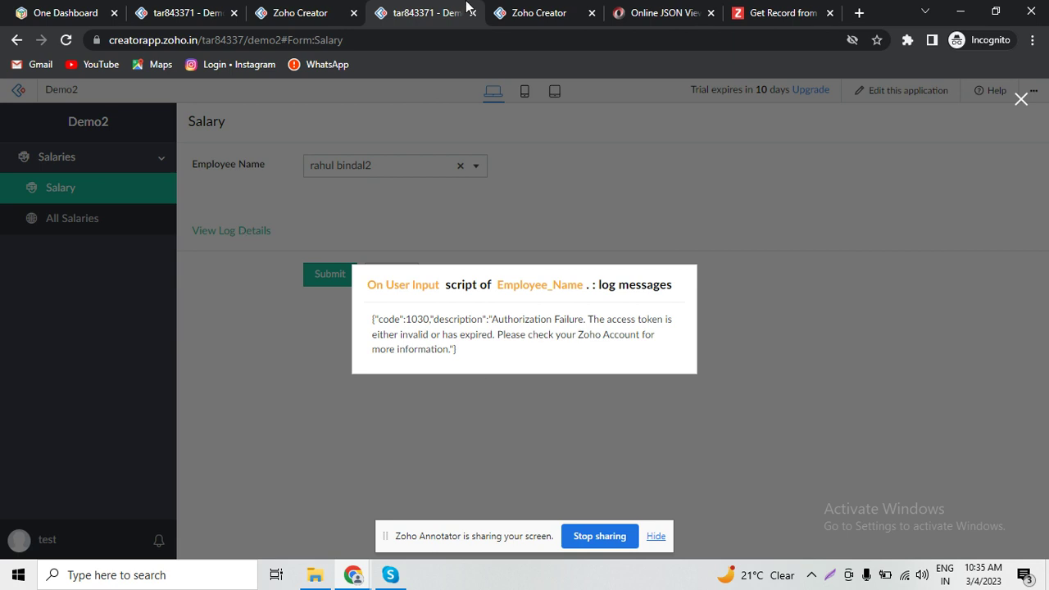
pyautogui.click(538, 10)
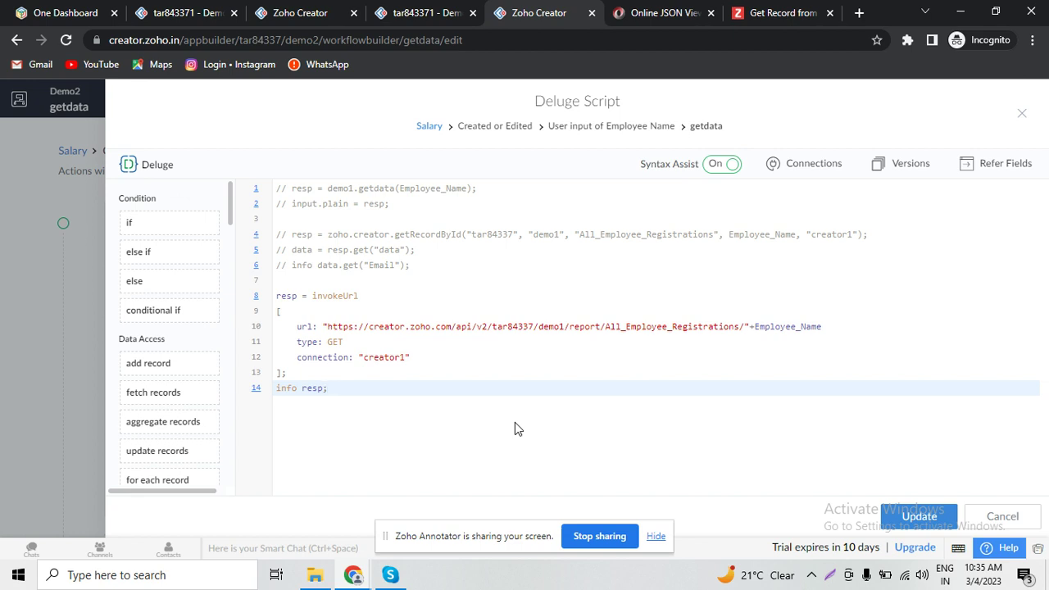
# - Change the line-10 URL domain from creator.zoho.com to creator.zoho.in, save, and return to the Salary form
pyautogui.doubleClick(445, 327)
pyautogui.write('in')
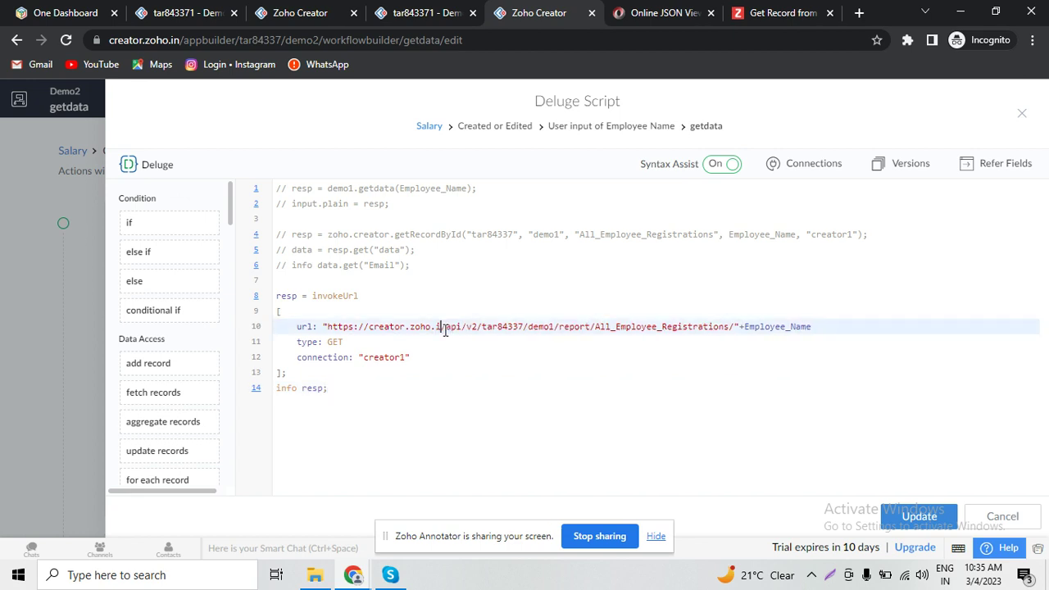
pyautogui.hotkey('ctrl', 's')
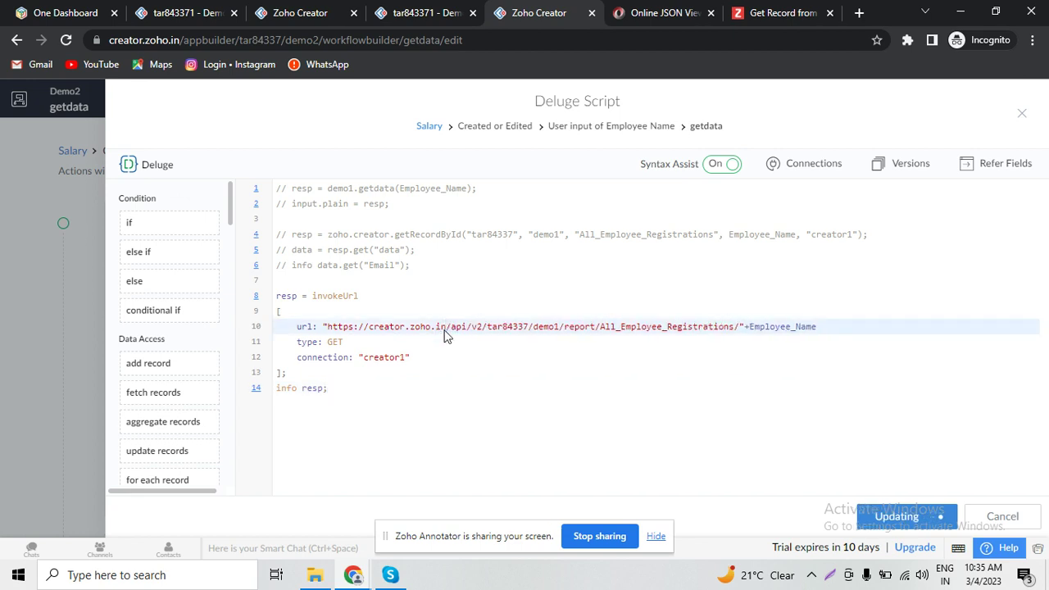
pyautogui.click(330, 8)
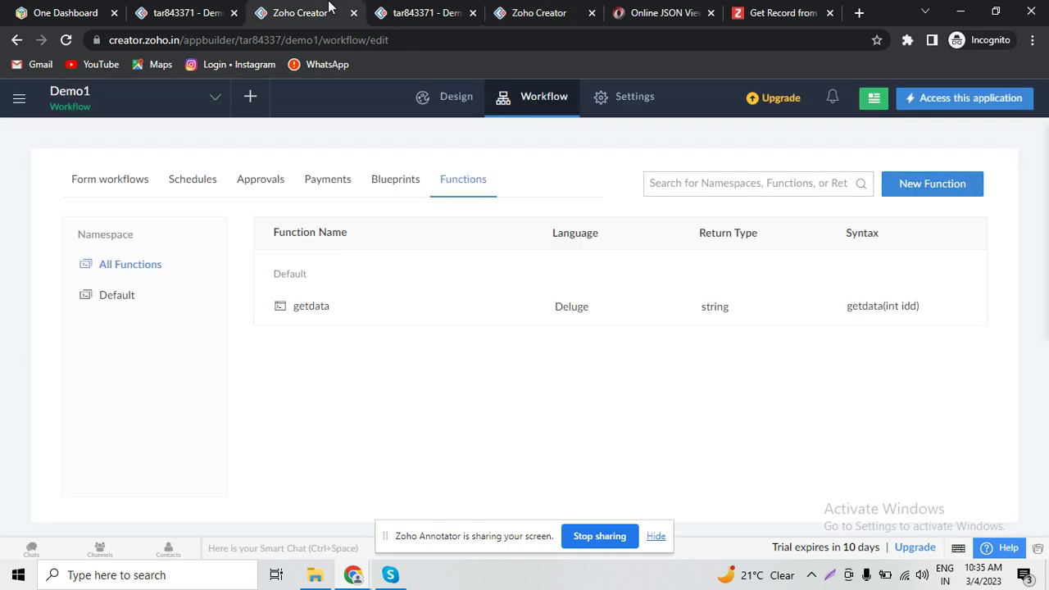
pyautogui.click(446, 14)
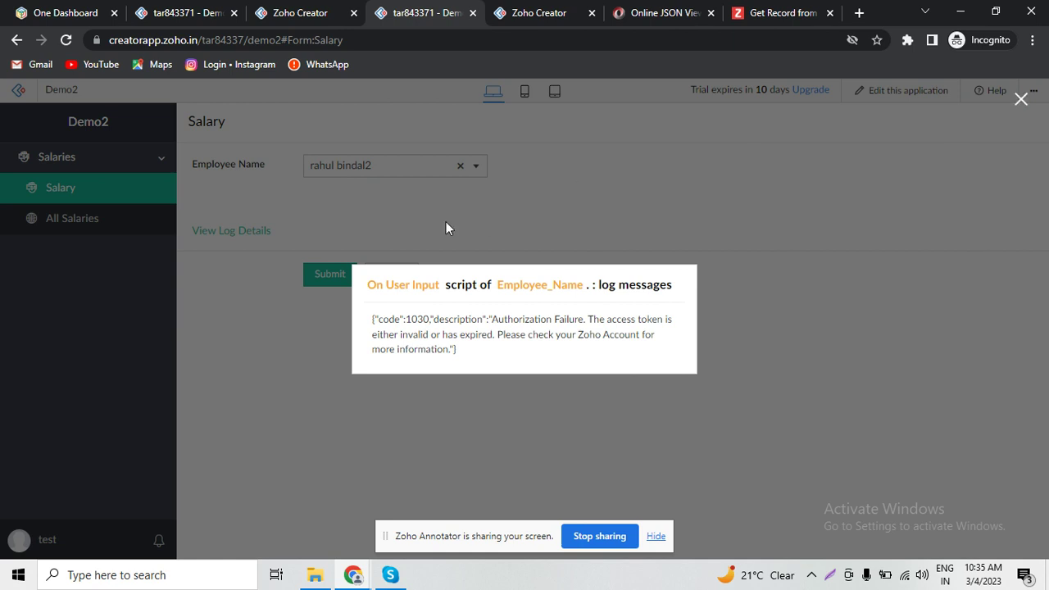
# - Reload the Salary form, pick the first employee, and check the full JSON record in the log
pyautogui.click(1020, 99)
pyautogui.click(122, 197)
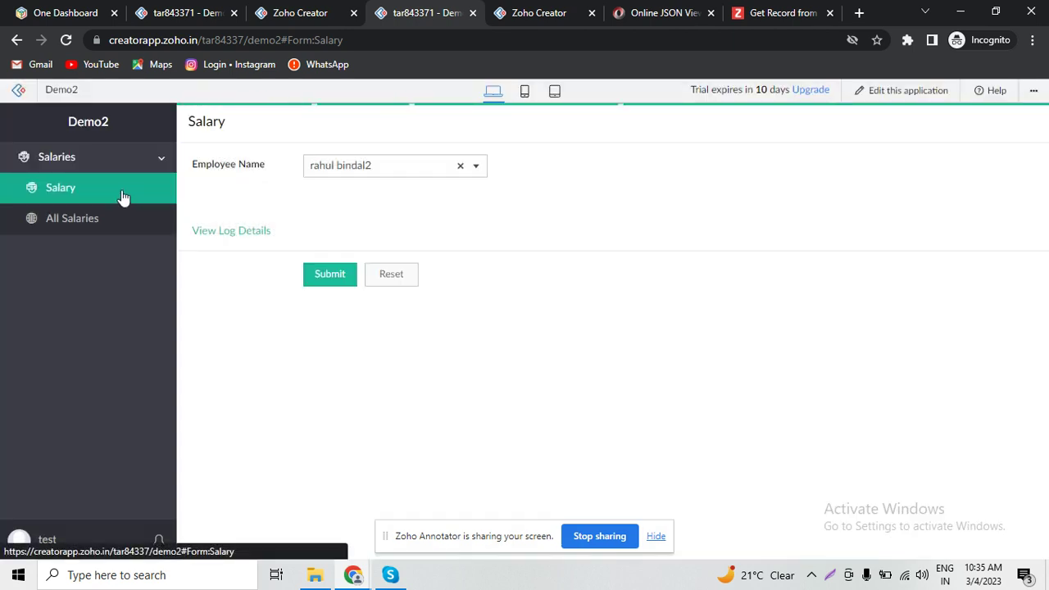
pyautogui.click(429, 164)
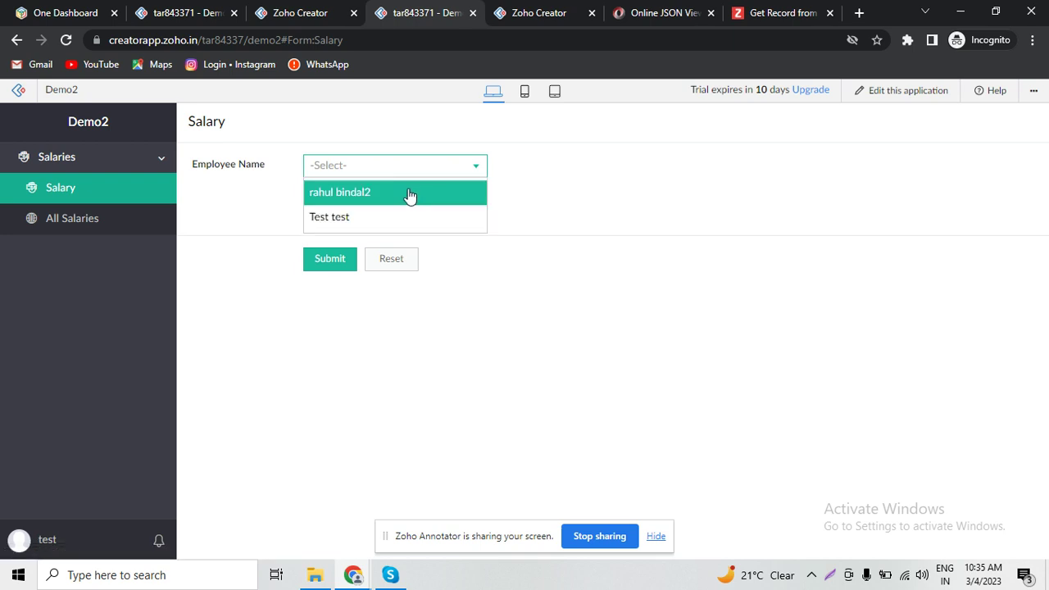
pyautogui.click(406, 193)
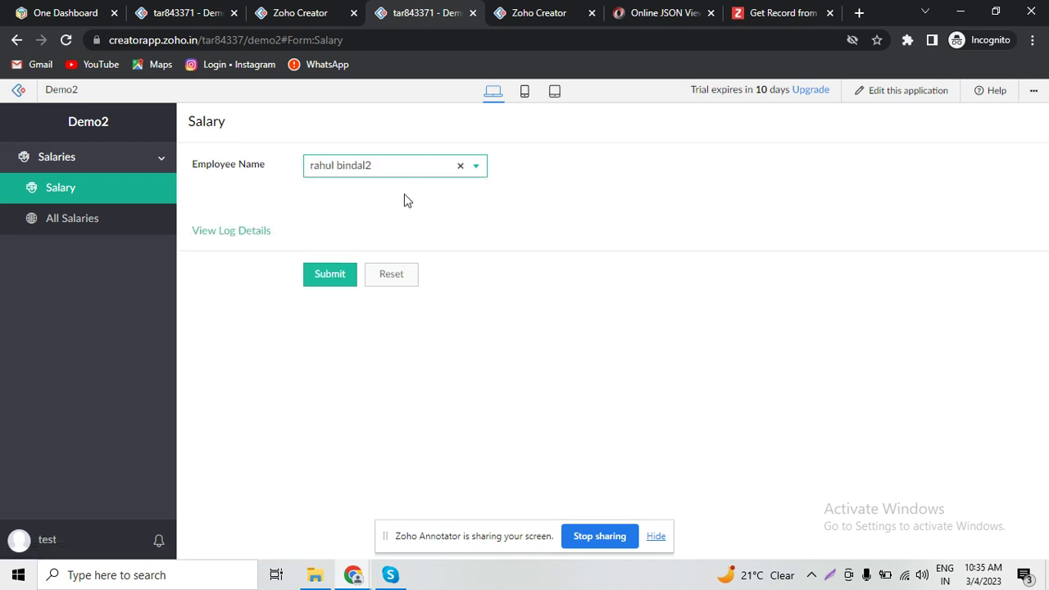
pyautogui.click(230, 232)
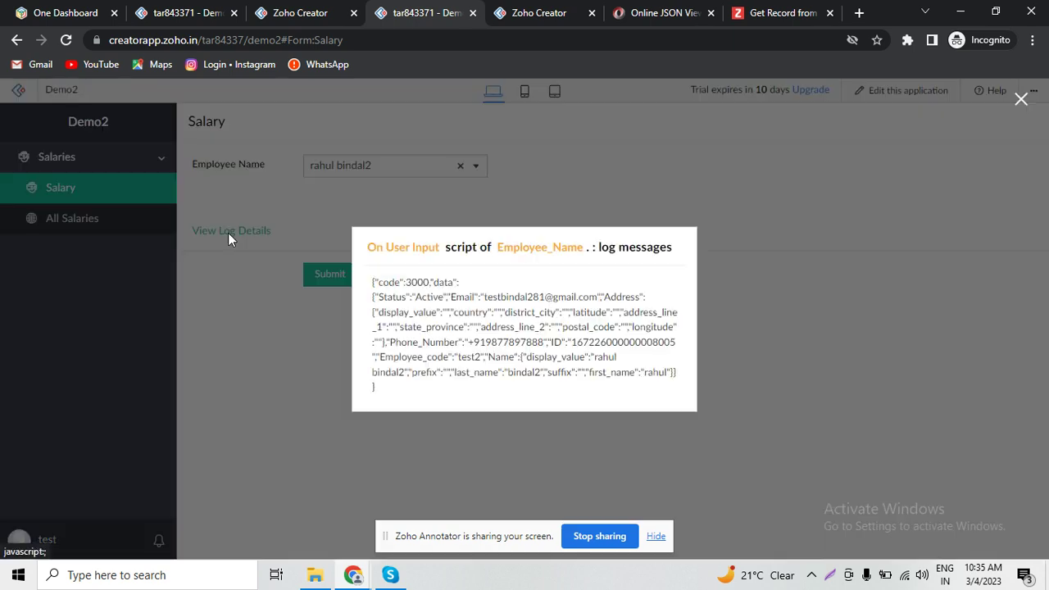
pyautogui.tripleClick(520, 329)
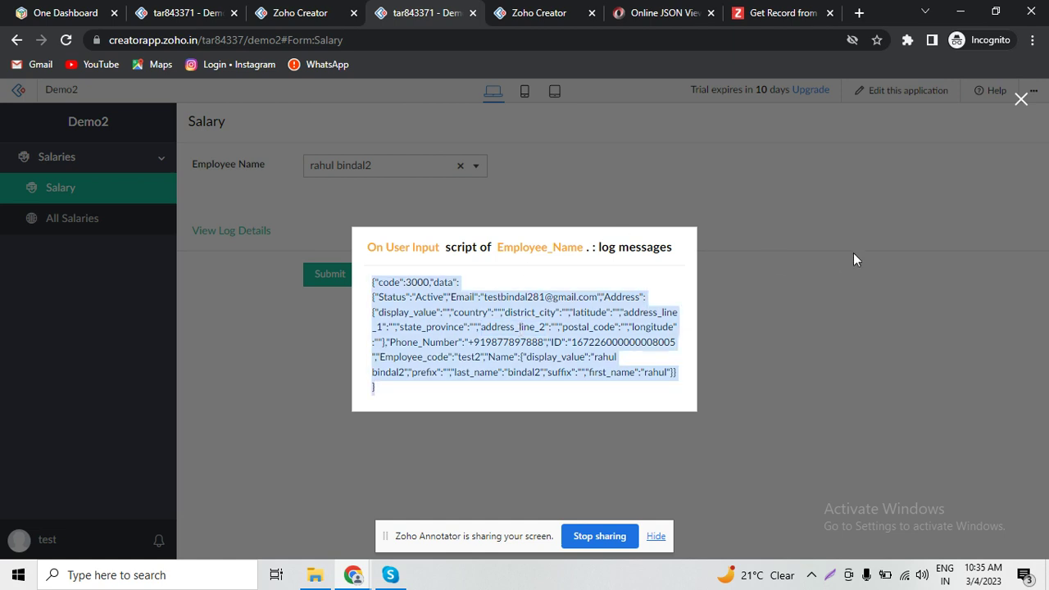
# - Pick the Test test employee, view its logged JSON record, then return to the getdata script
pyautogui.click(1021, 99)
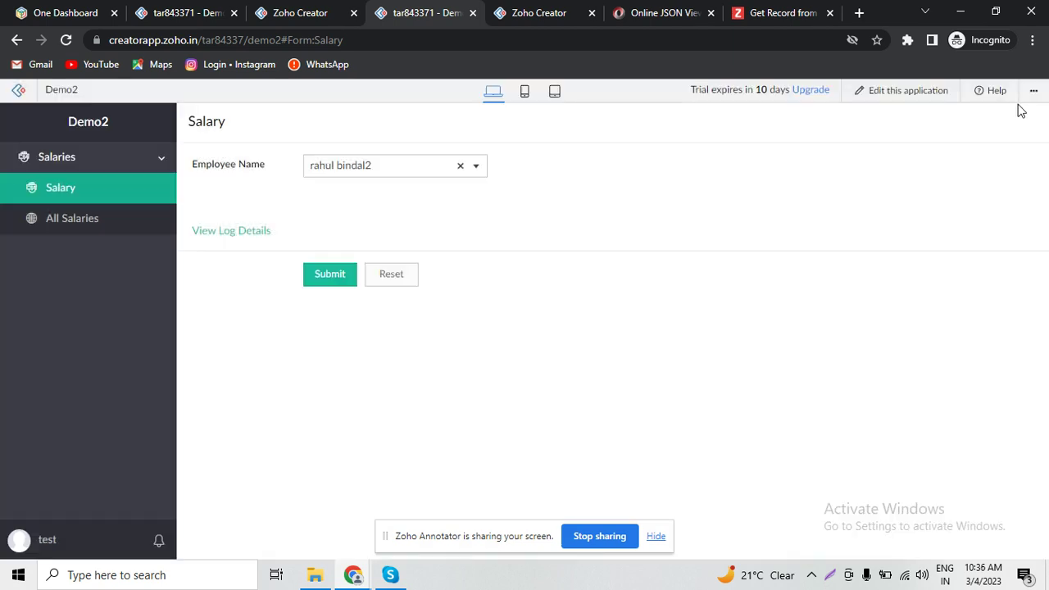
pyautogui.click(405, 175)
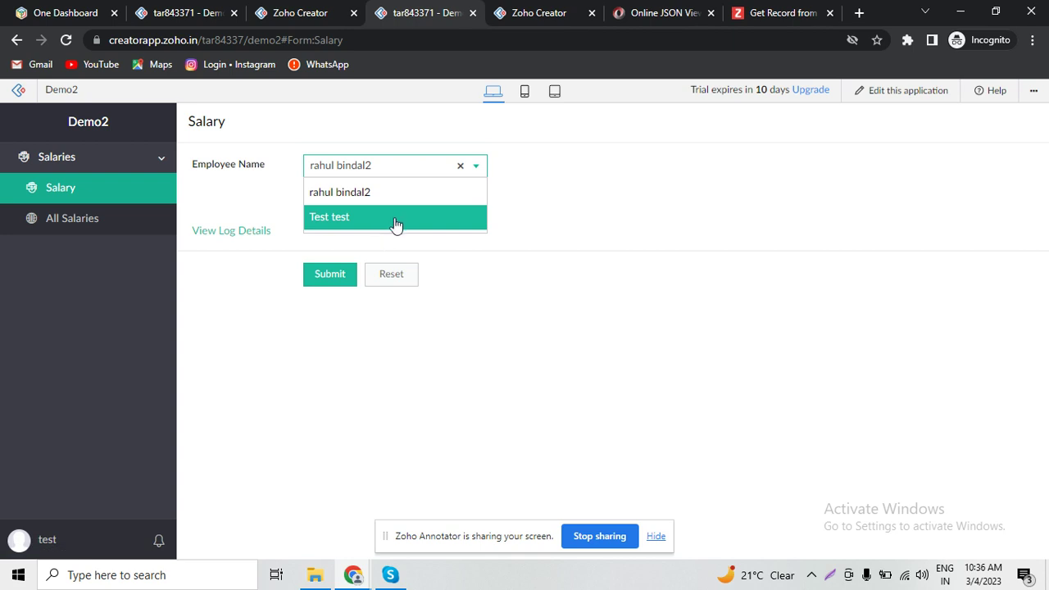
pyautogui.click(394, 218)
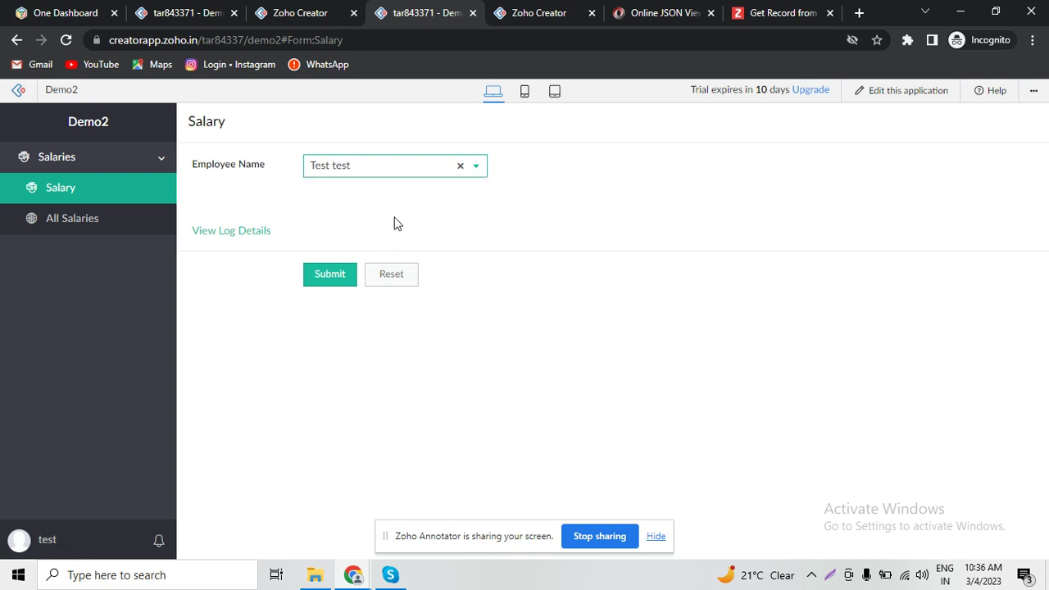
pyautogui.click(234, 238)
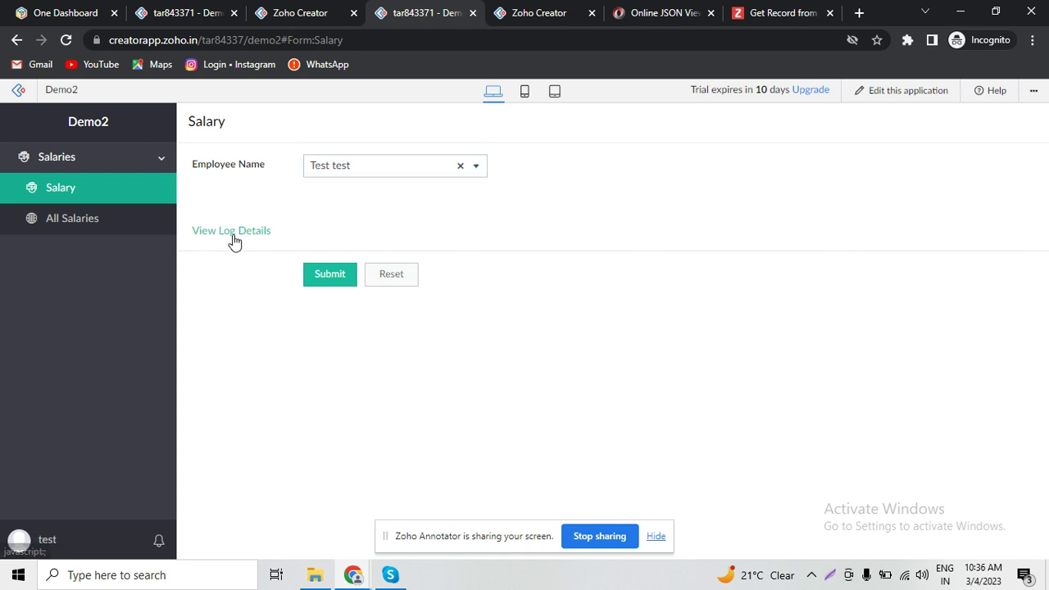
pyautogui.click(497, 10)
pyautogui.click(386, 264)
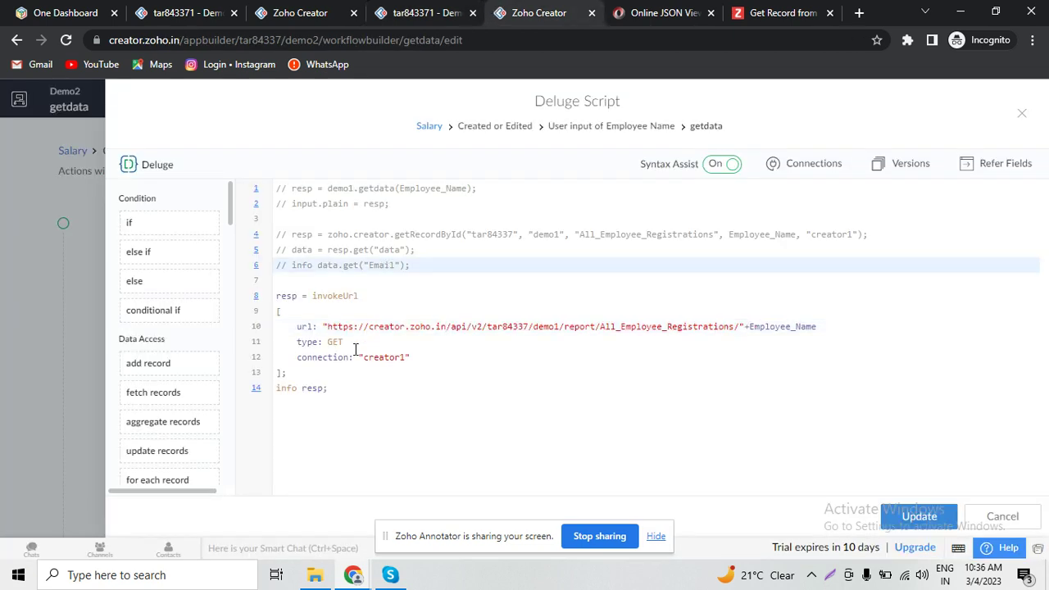
# - Comment out lines 8–14 (the invokeUrl call and info resp) and update the script
pyautogui.moveTo(347, 390); pyautogui.dragTo(268, 309)
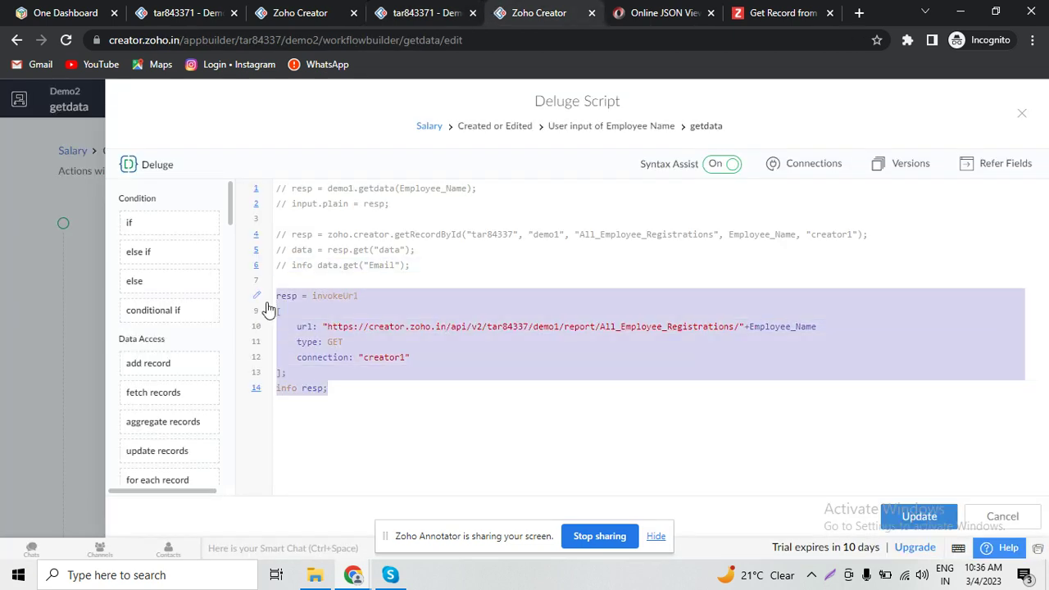
pyautogui.hotkey('ctrl', '/')
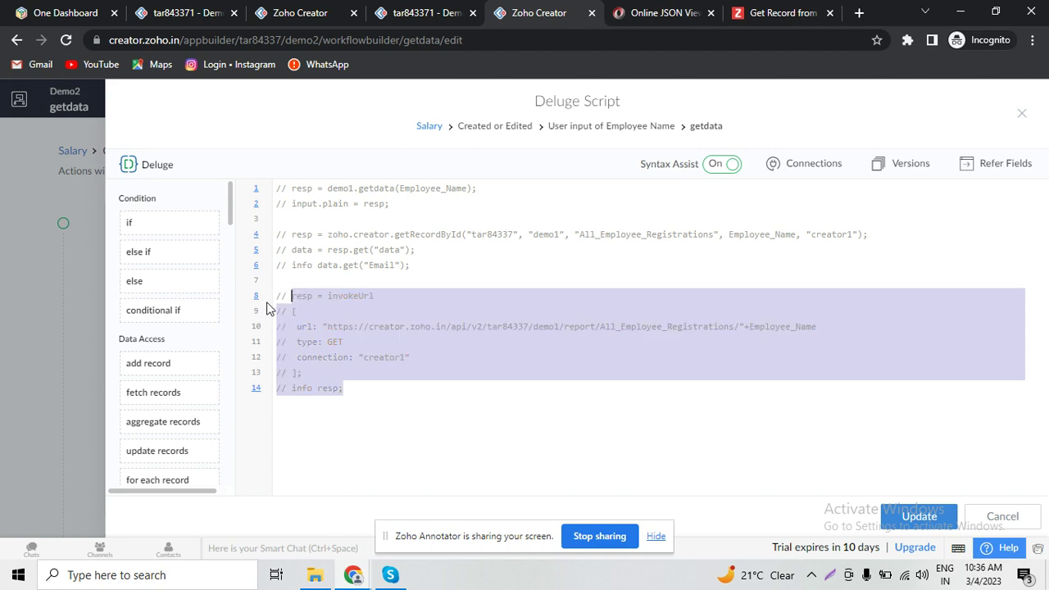
pyautogui.click(909, 516)
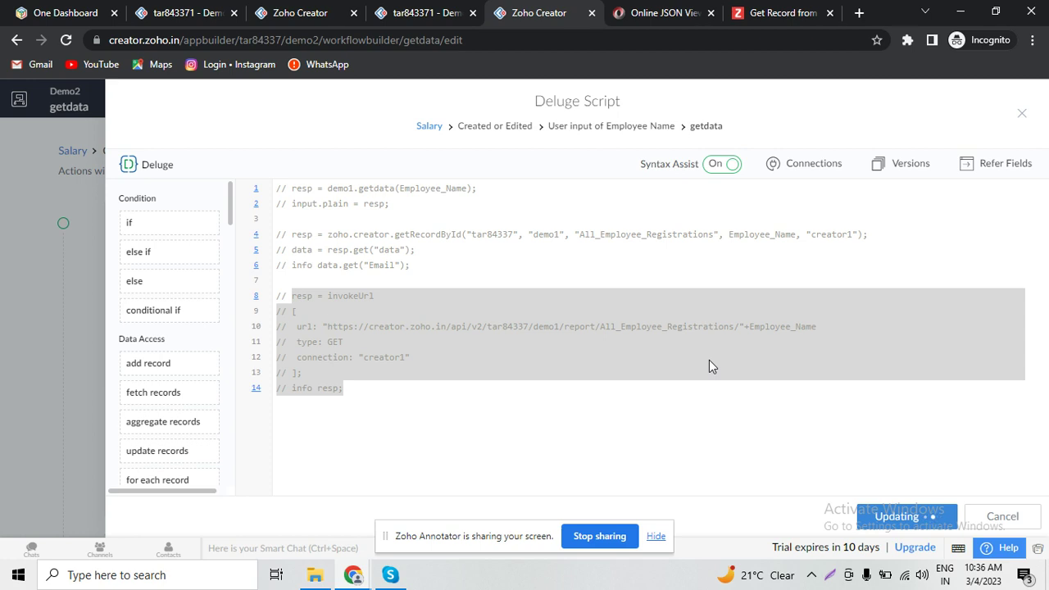